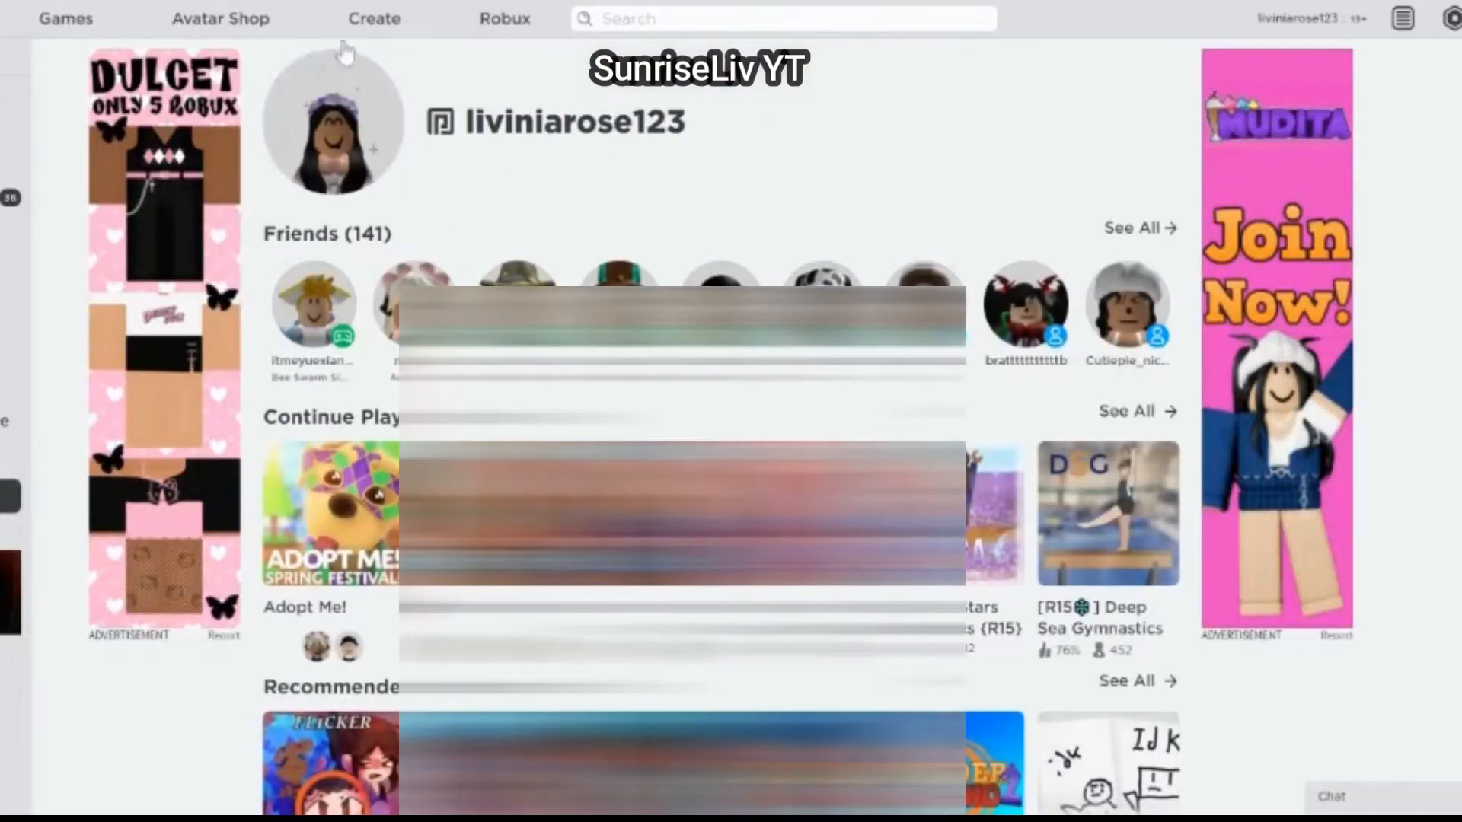
Step: Create a new Roblox game from the Baseplate template and open it for editing in Roblox Studio
{"action": "left_click", "coordinate": [411, 37]}
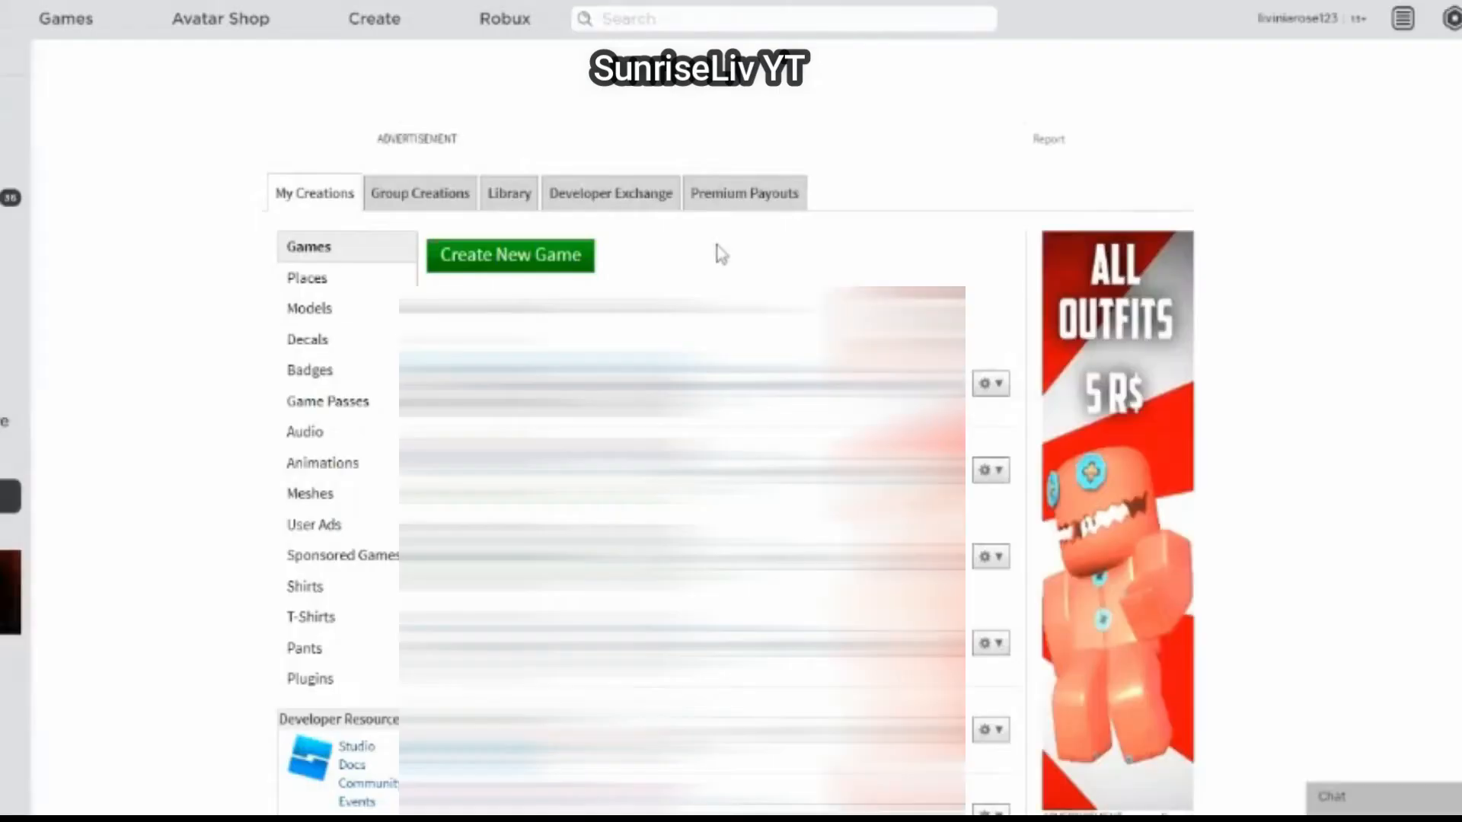
{"action": "left_click", "coordinate": [568, 263]}
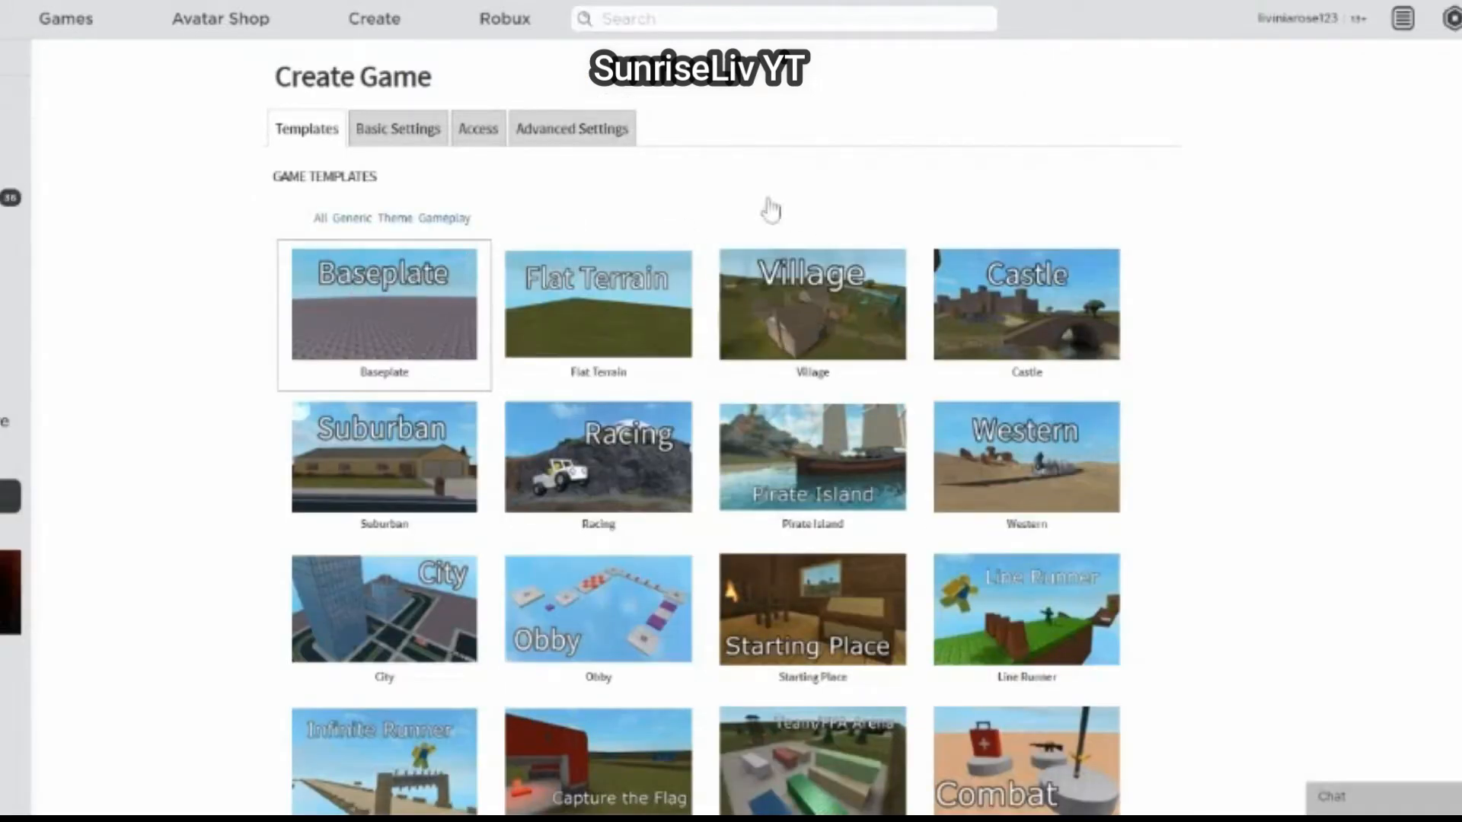
{"action": "scroll", "coordinate": [715, 426], "scroll_direction": "down", "scroll_amount": 6}
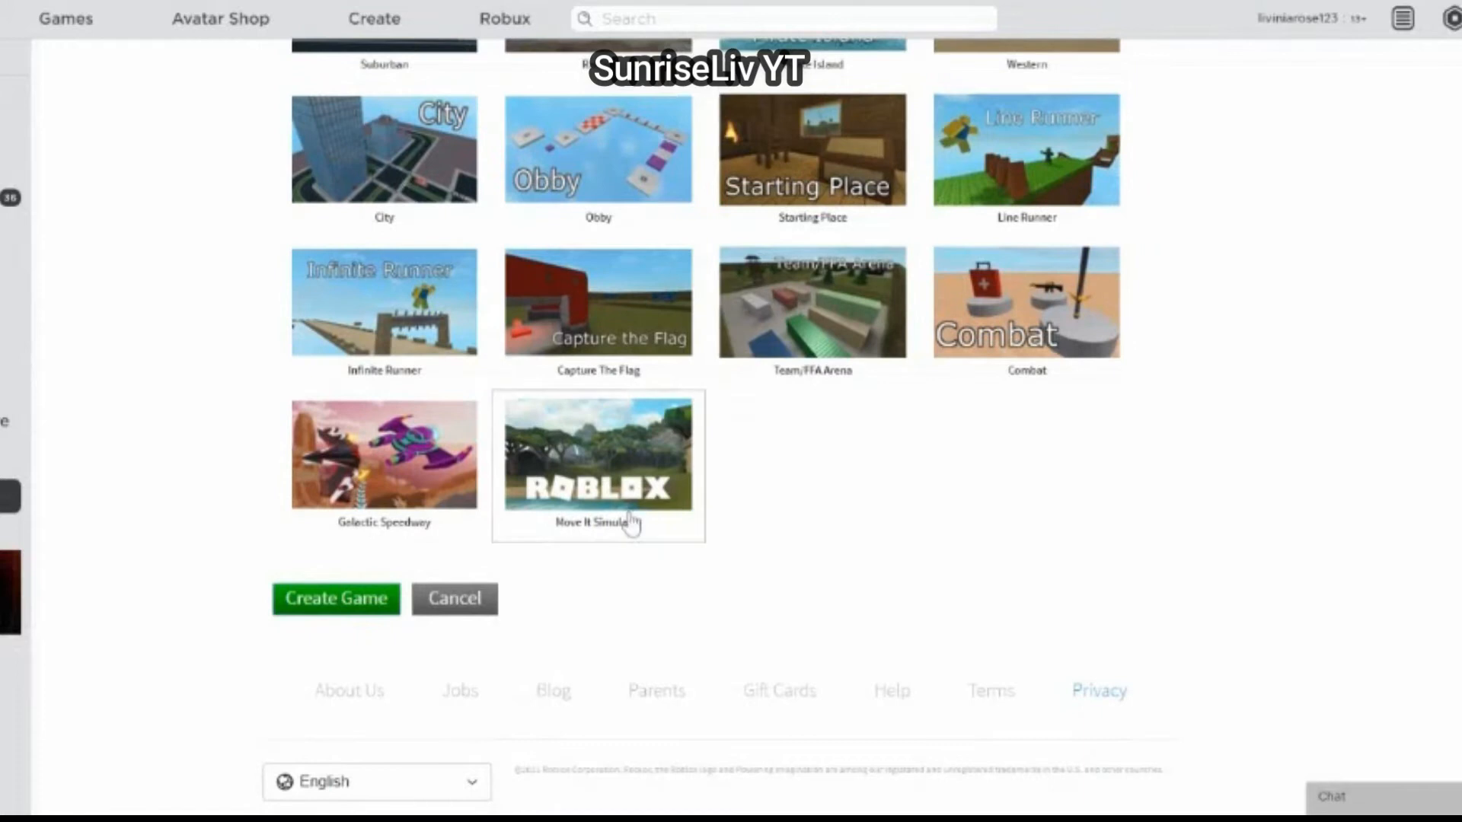
{"action": "left_click", "coordinate": [395, 601]}
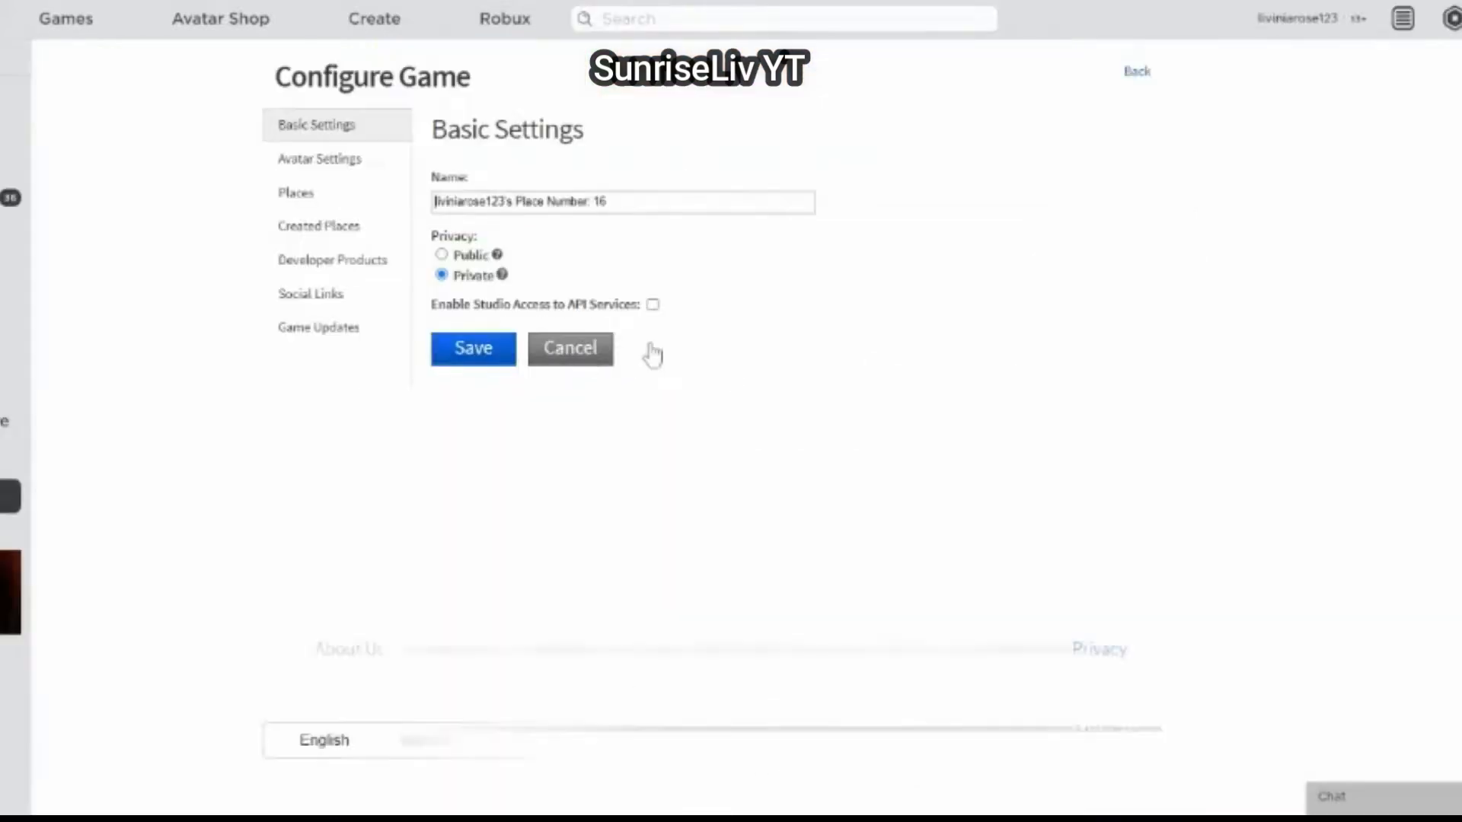
{"action": "left_click", "coordinate": [948, 389]}
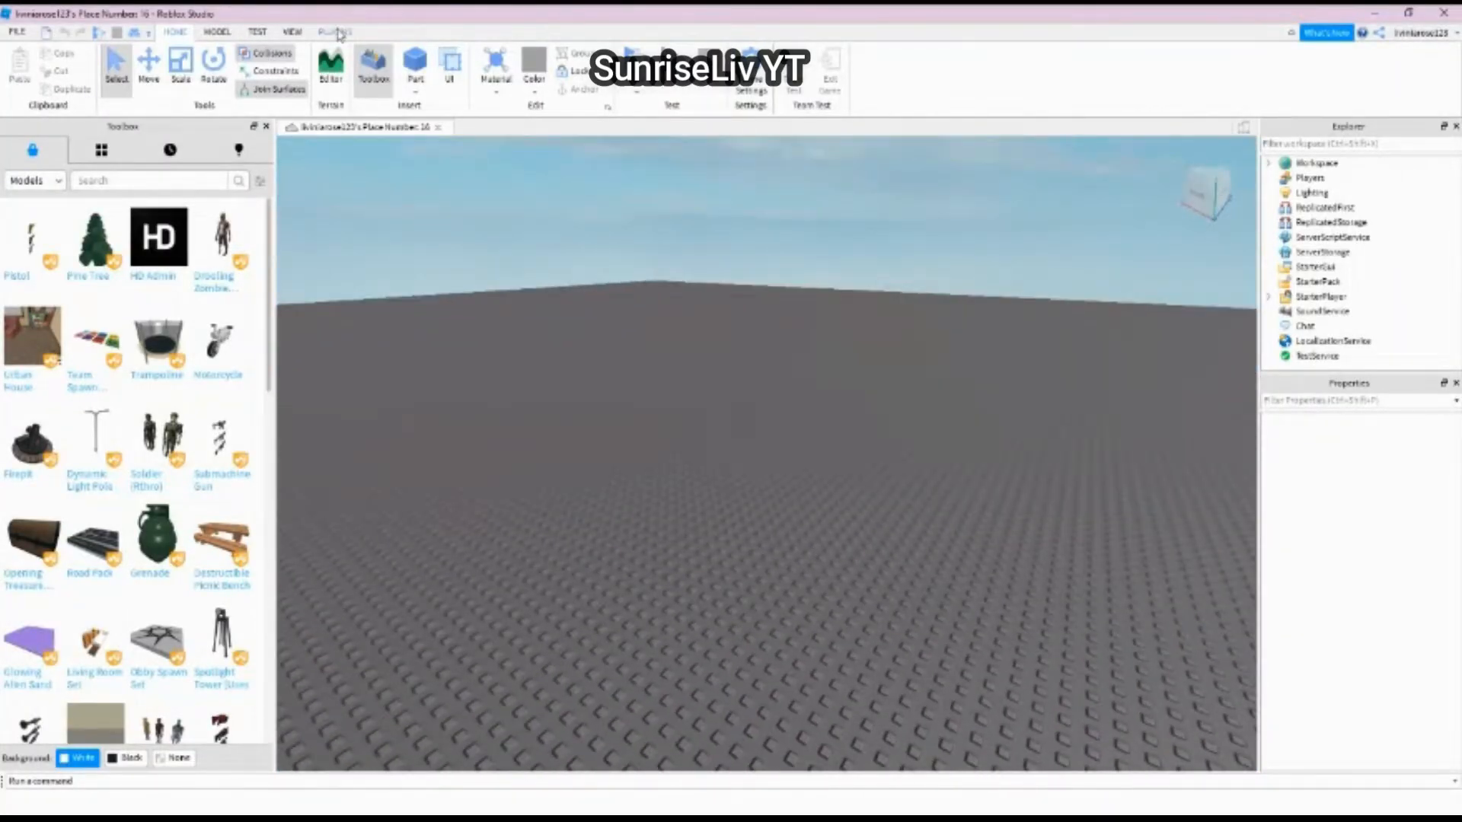
Step: Spawn the account's avatar as an R6 character with the Load Character plugin, using the account's username
{"action": "left_click", "coordinate": [336, 32]}
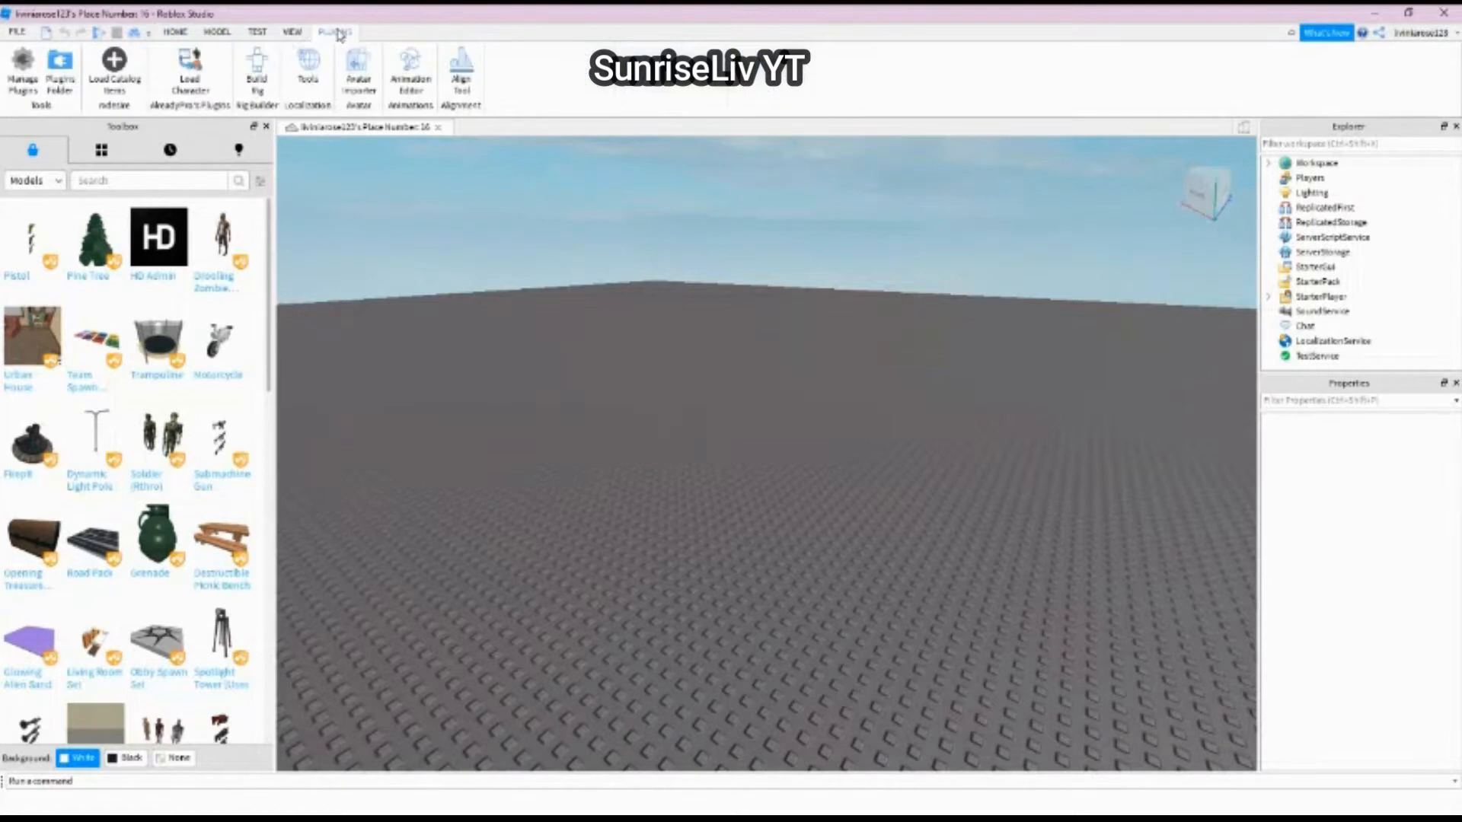
{"action": "left_click", "coordinate": [190, 72]}
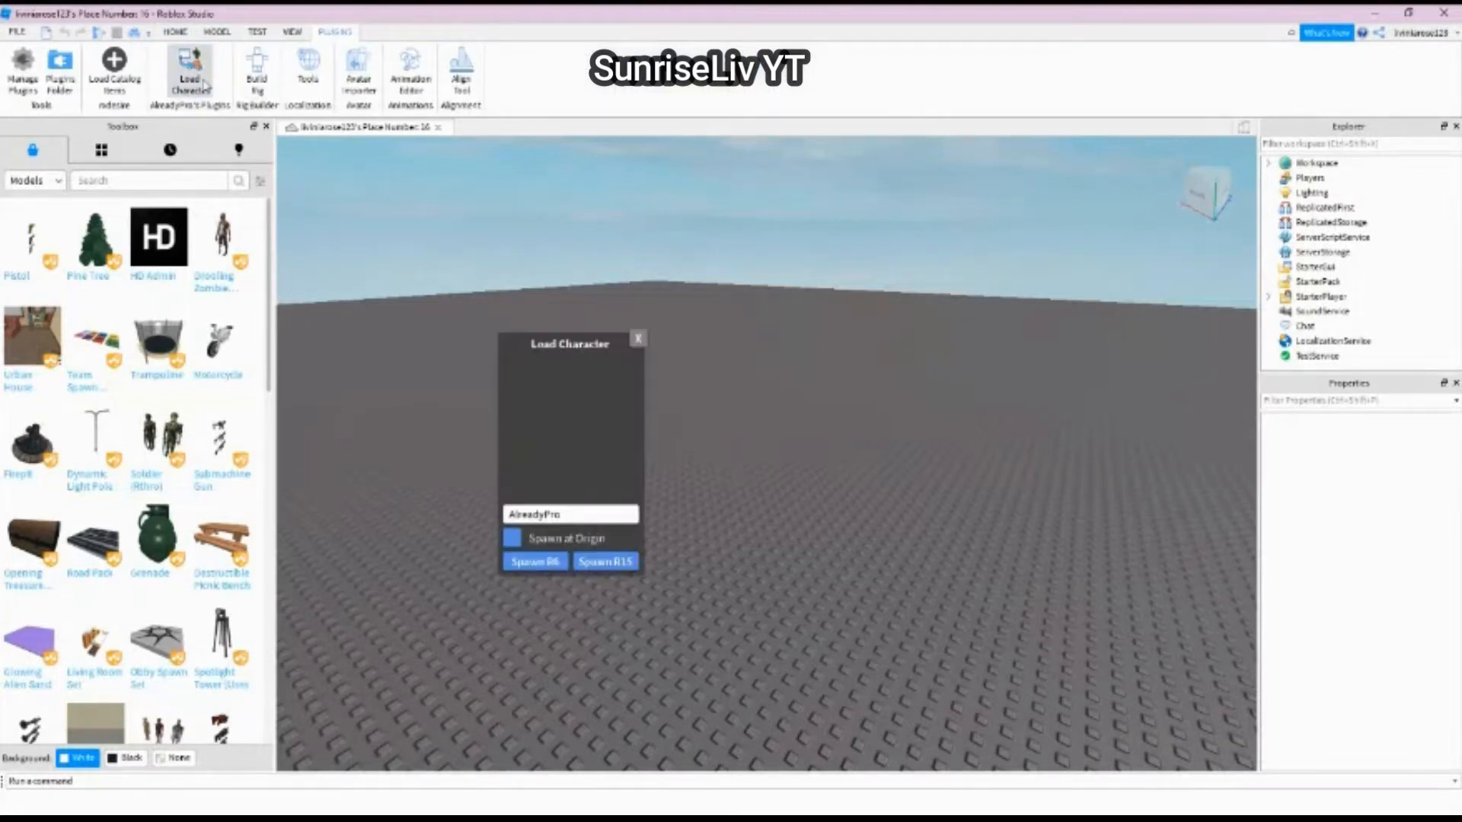
{"action": "double_click", "coordinate": [554, 515]}
{"action": "key", "text": "BackSpace"}
{"action": "type", "text": "lviniarose123"}
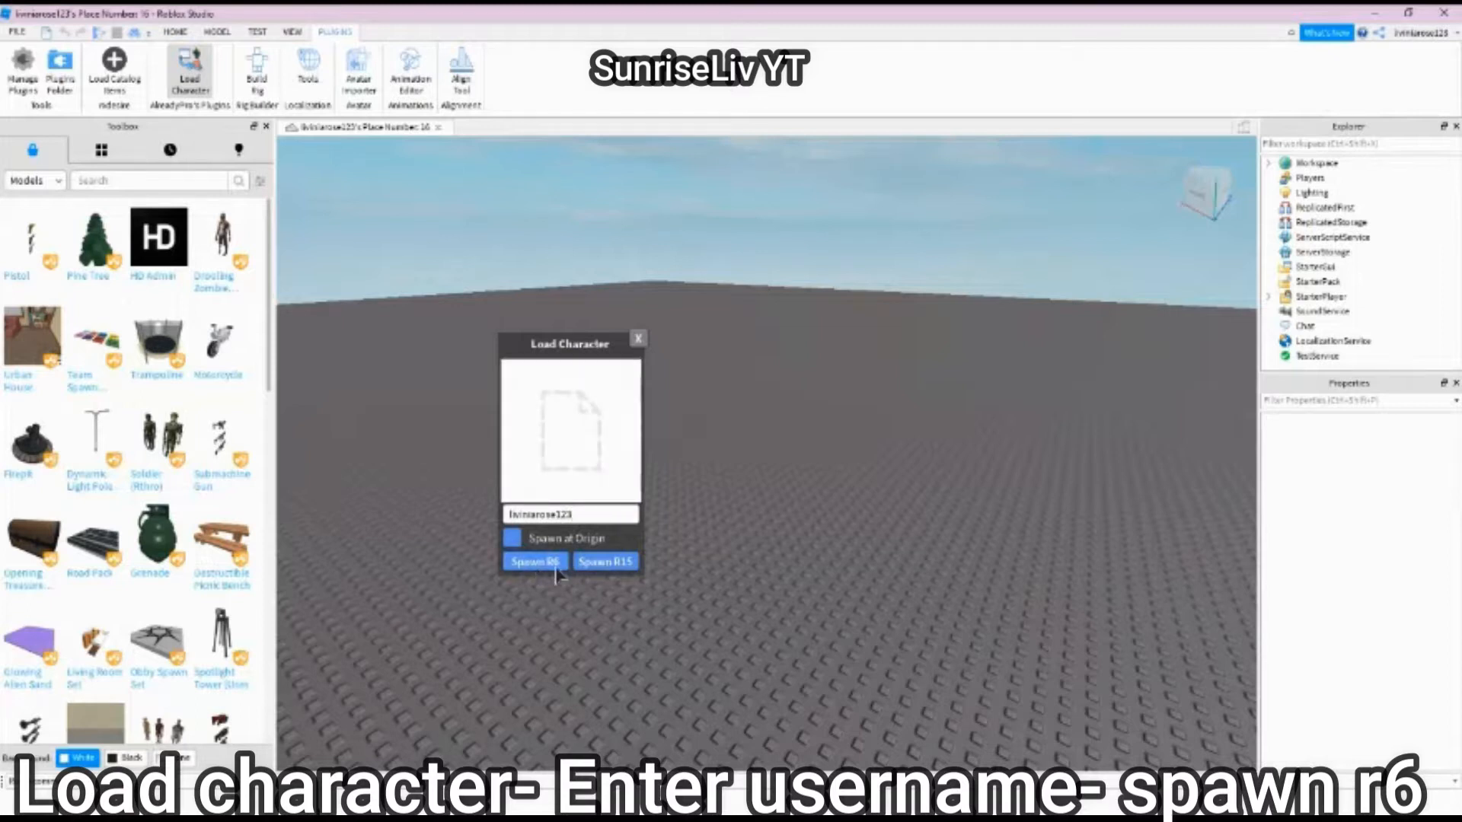
{"action": "left_click", "coordinate": [640, 340]}
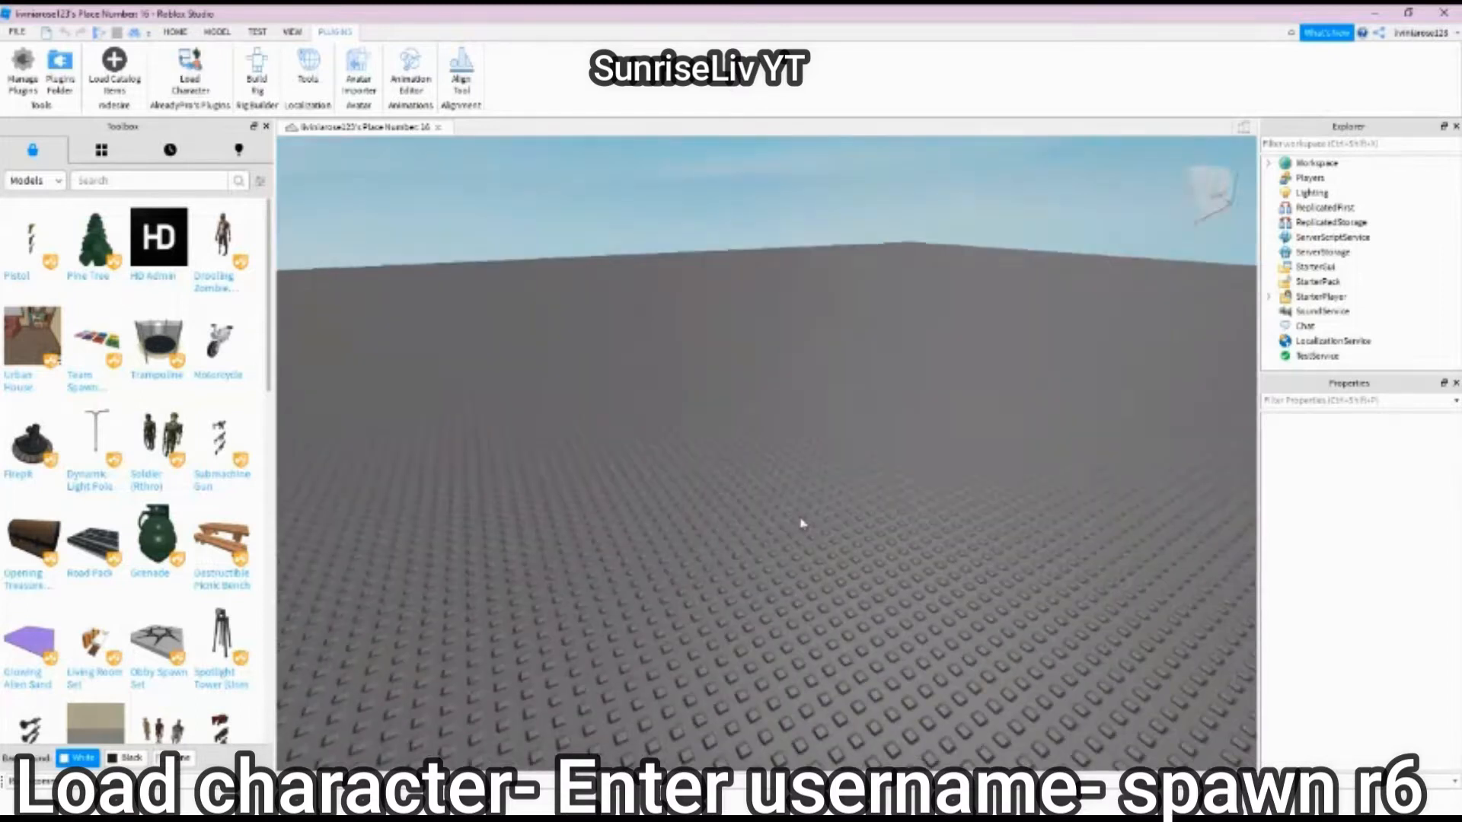
Step: Examine the spawned avatar from the front, both close up and from a distance
{"action": "right_click_drag", "start_coordinate": [800, 524], "coordinate": [801, 524]}
{"action": "scroll", "coordinate": [801, 524], "scroll_direction": "down", "scroll_amount": 5}
{"action": "left_click", "coordinate": [801, 523]}
{"action": "scroll", "coordinate": [801, 524], "scroll_direction": "up", "scroll_amount": 4}
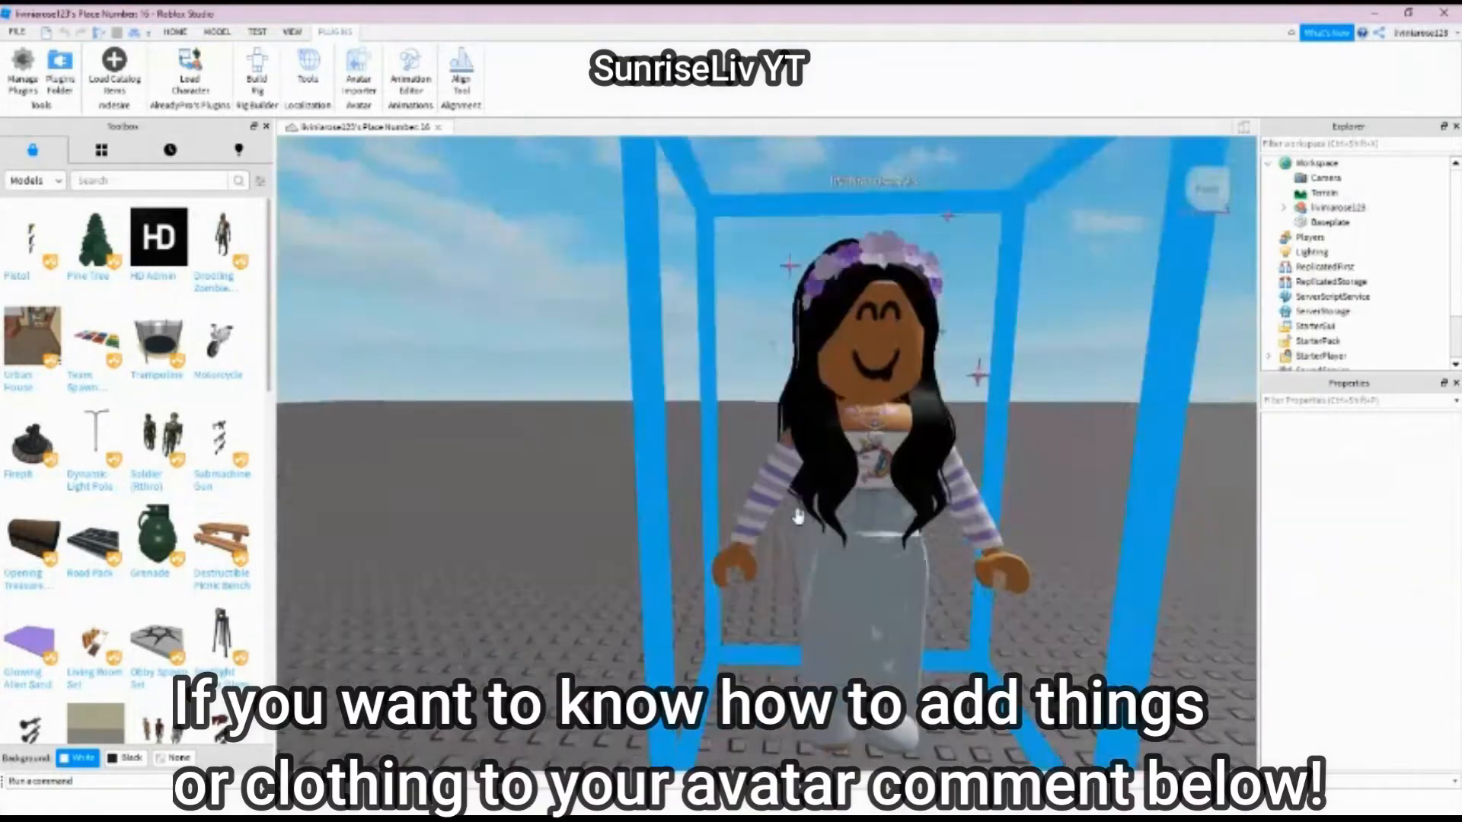
{"action": "scroll", "coordinate": [800, 517], "scroll_direction": "down", "scroll_amount": 3}
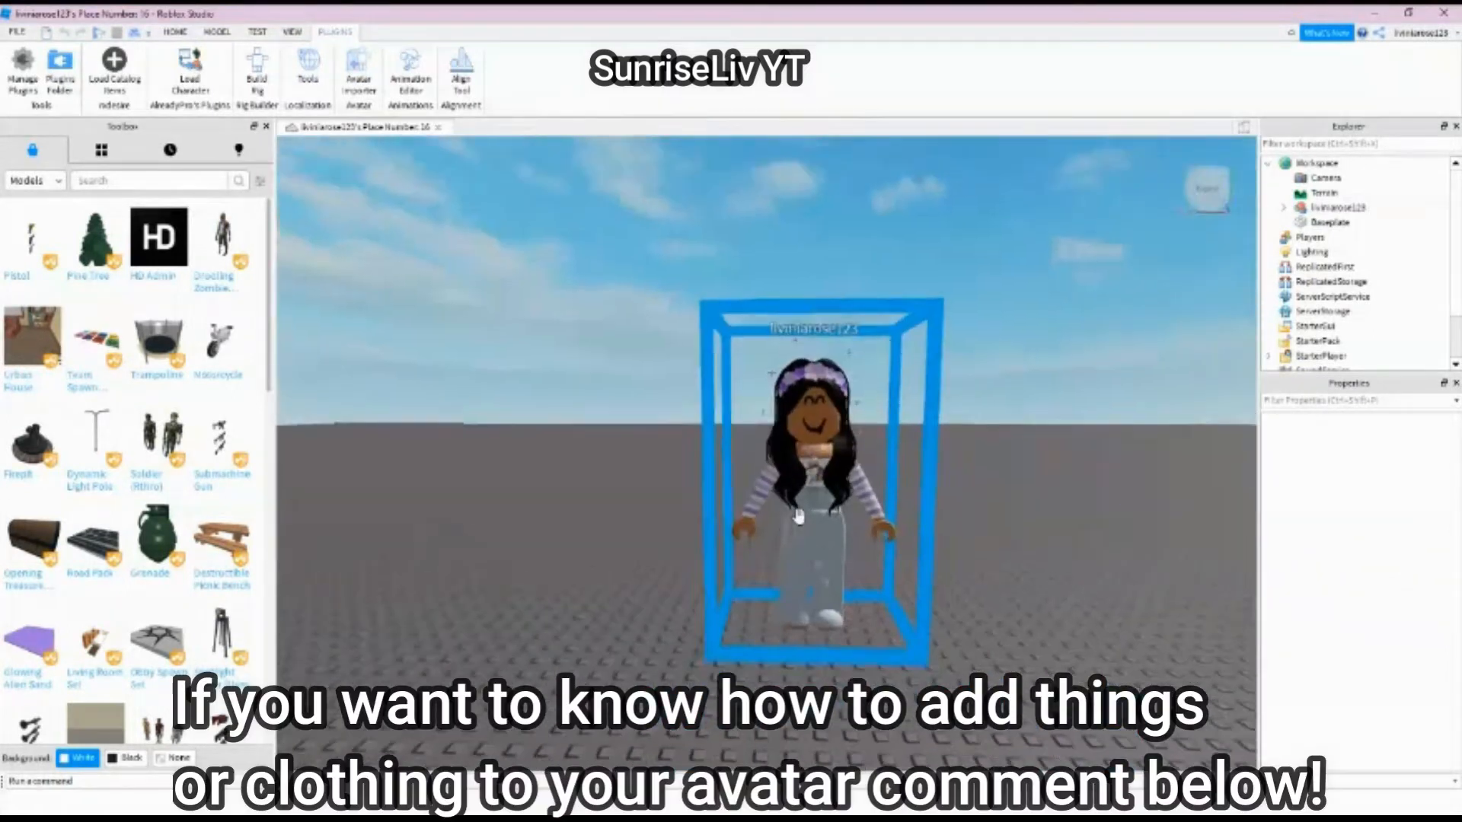
{"action": "scroll", "coordinate": [798, 516], "scroll_direction": "up", "scroll_amount": 5}
{"action": "scroll", "coordinate": [798, 517], "scroll_direction": "down", "scroll_amount": 4}
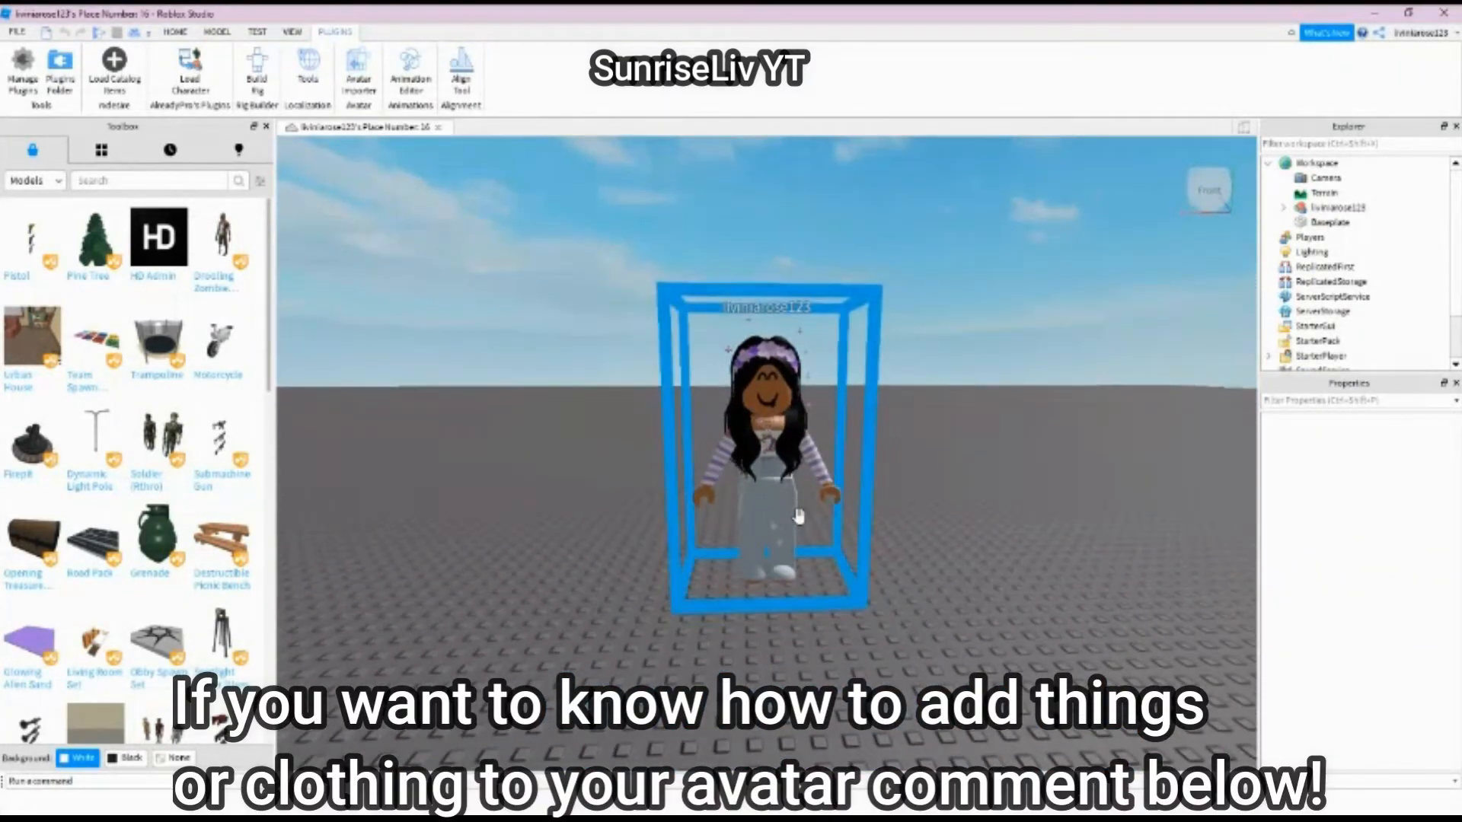
{"action": "scroll", "coordinate": [653, 587], "scroll_direction": "down", "scroll_amount": 2}
Step: Select the spawned avatar and shift it a short distance across the baseplate
{"action": "left_click", "coordinate": [653, 587]}
{"action": "left_click_drag", "start_coordinate": [653, 587], "coordinate": [562, 659]}
{"action": "right_click_drag", "start_coordinate": [721, 642], "coordinate": [721, 642]}
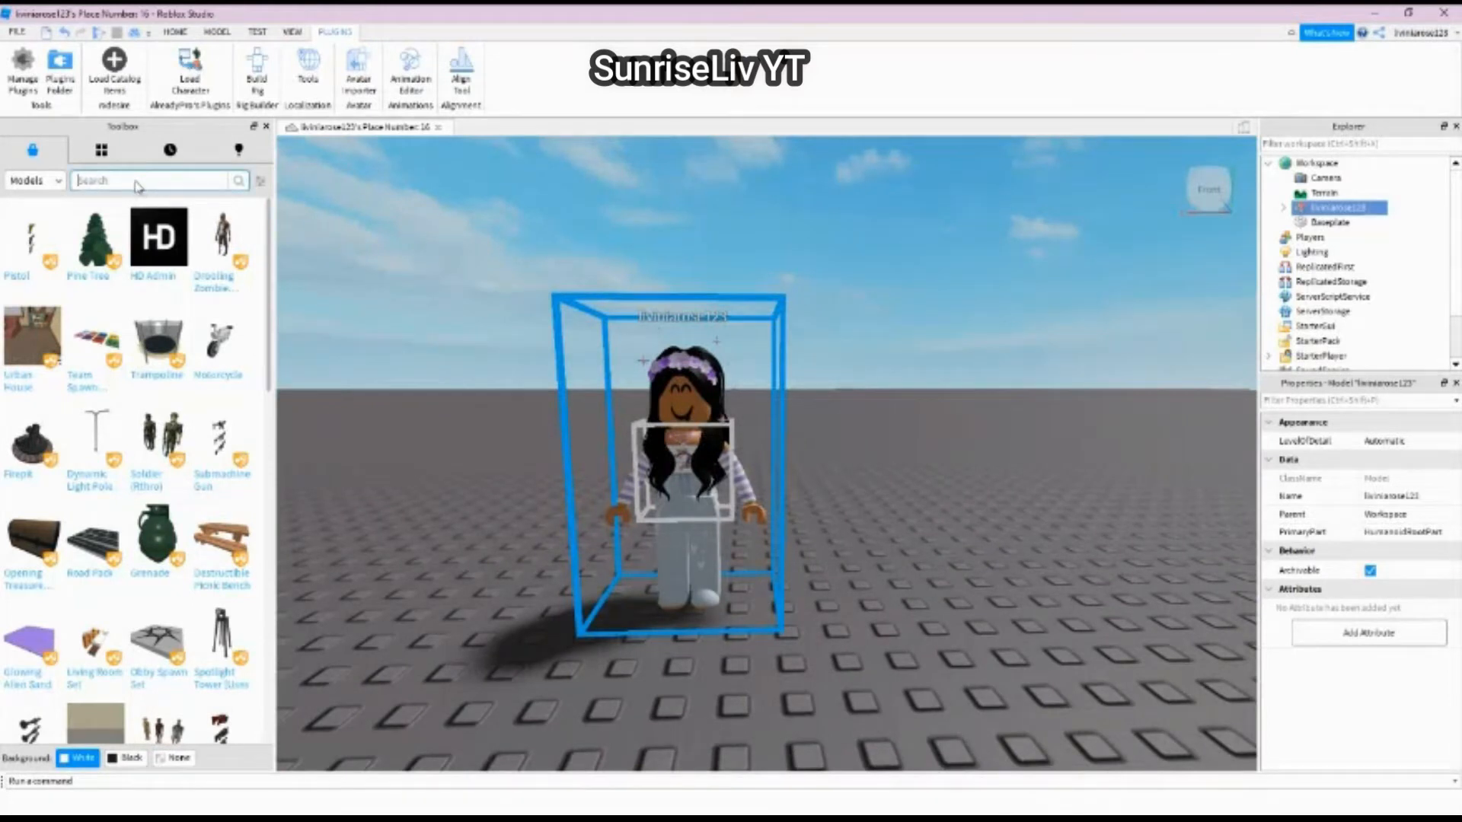
Step: Search the model library for "ice cream" and insert the ice cream shop model into the scene
{"action": "left_click", "coordinate": [47, 187]}
{"action": "left_click", "coordinate": [149, 188]}
{"action": "type", "text": "cami"}
{"action": "type", "text": "ice cream"}
{"action": "key", "text": "Return"}
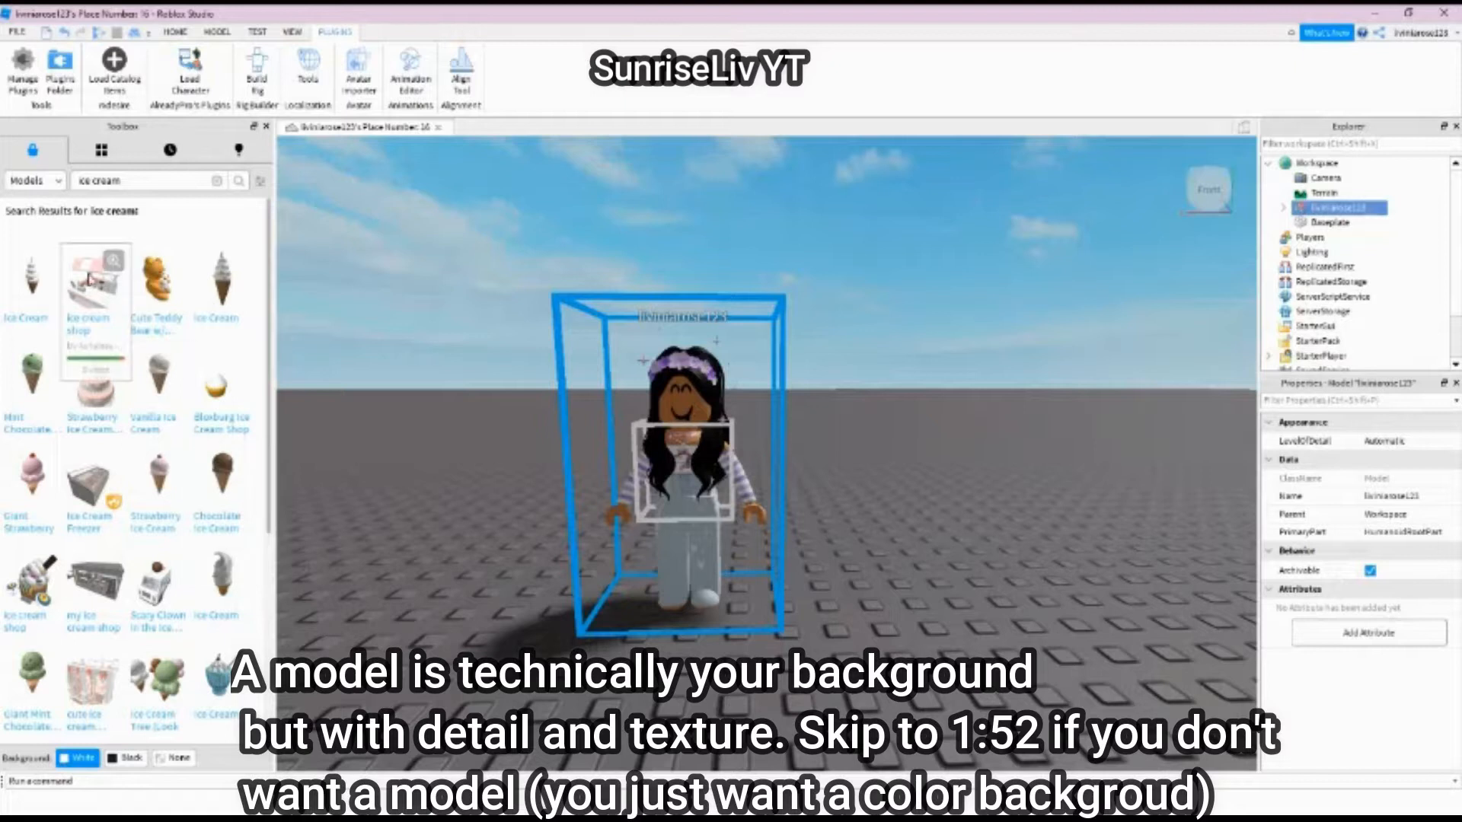
{"action": "left_click", "coordinate": [98, 300]}
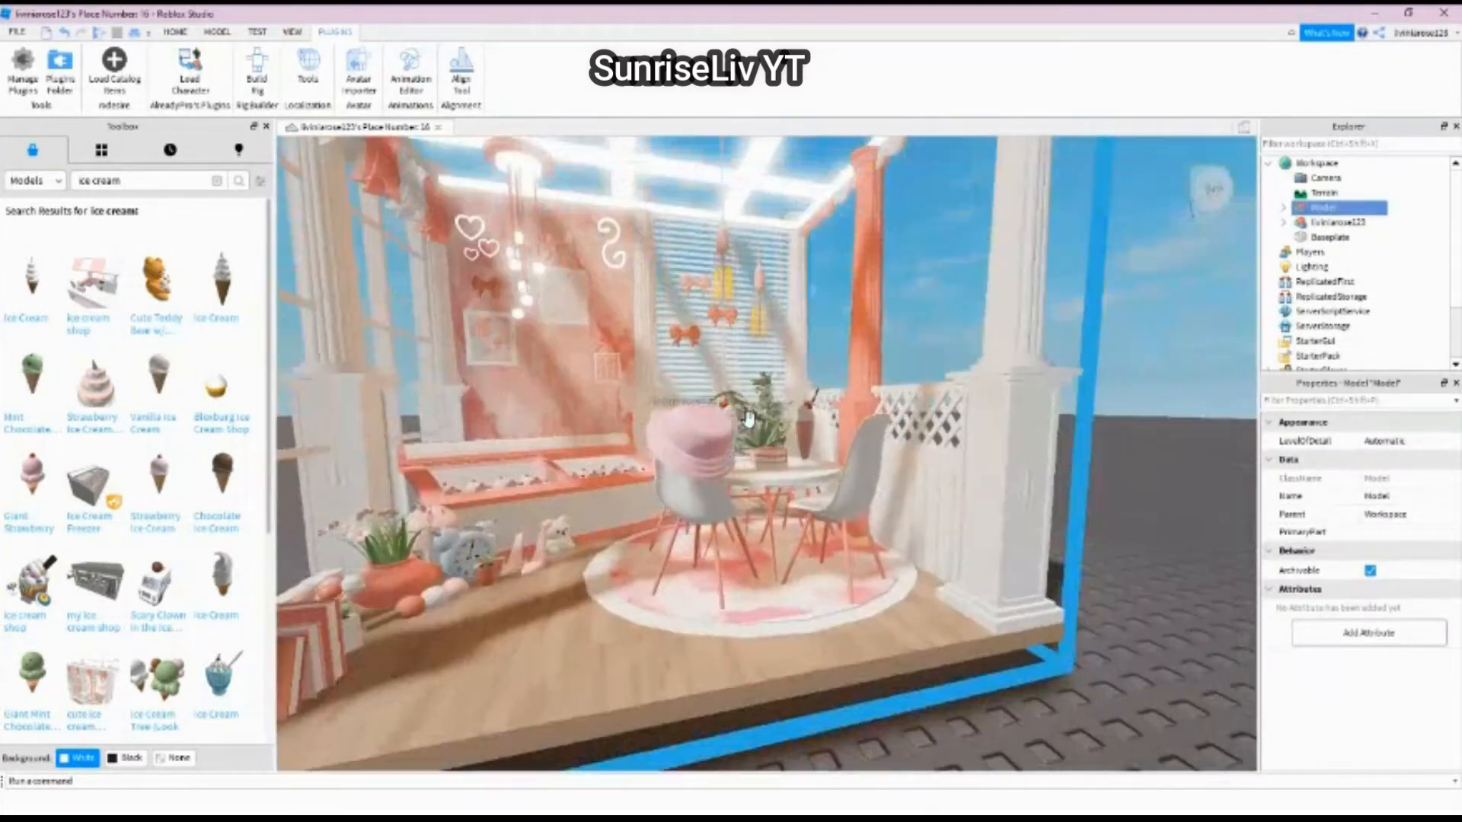
Step: Look over the ice cream shop model and position it on the baseplate beside the avatar
{"action": "scroll", "coordinate": [748, 419], "scroll_direction": "up", "scroll_amount": 10}
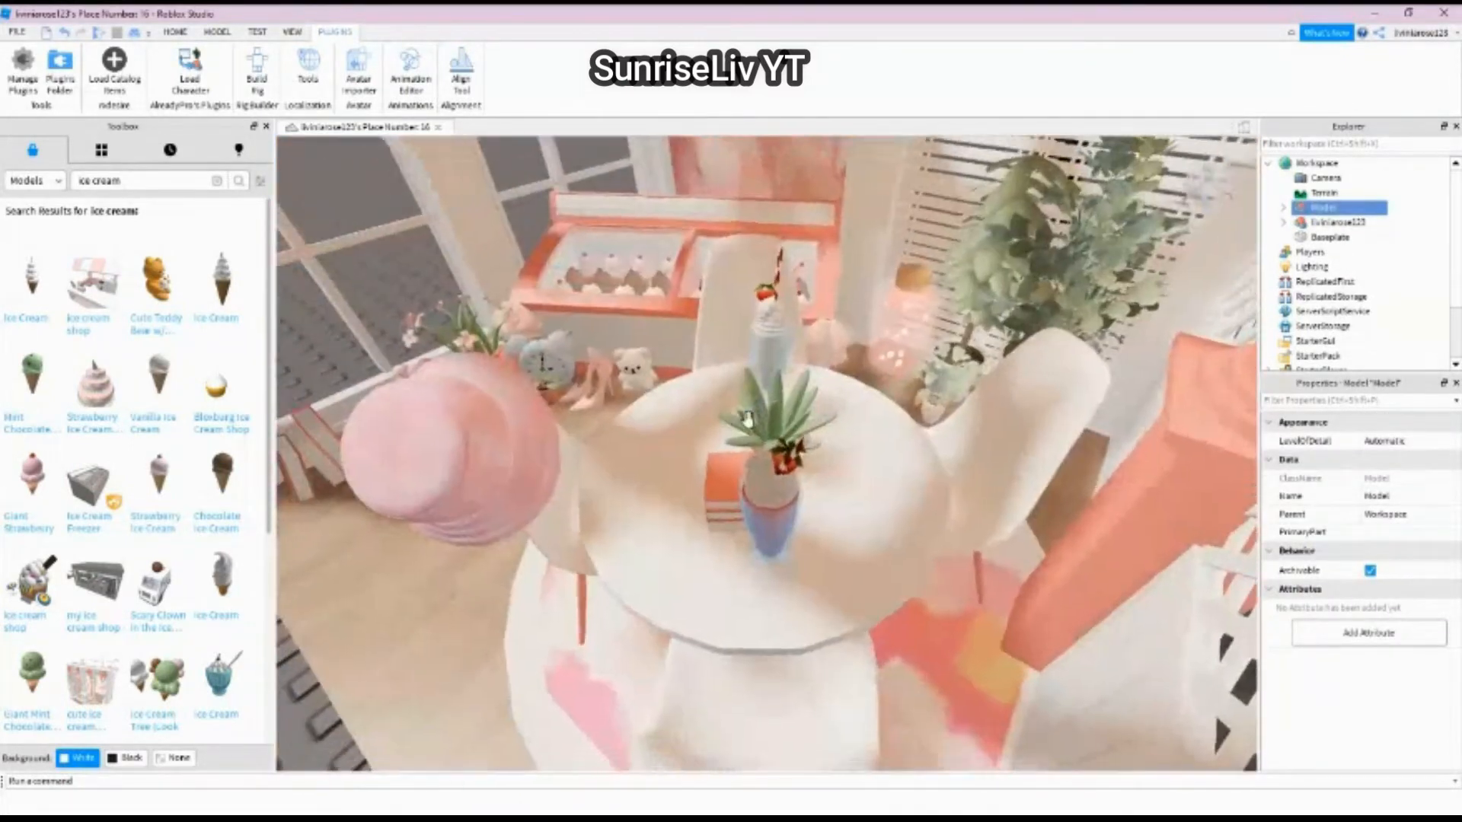
{"action": "right_click_drag", "start_coordinate": [748, 419], "coordinate": [748, 419]}
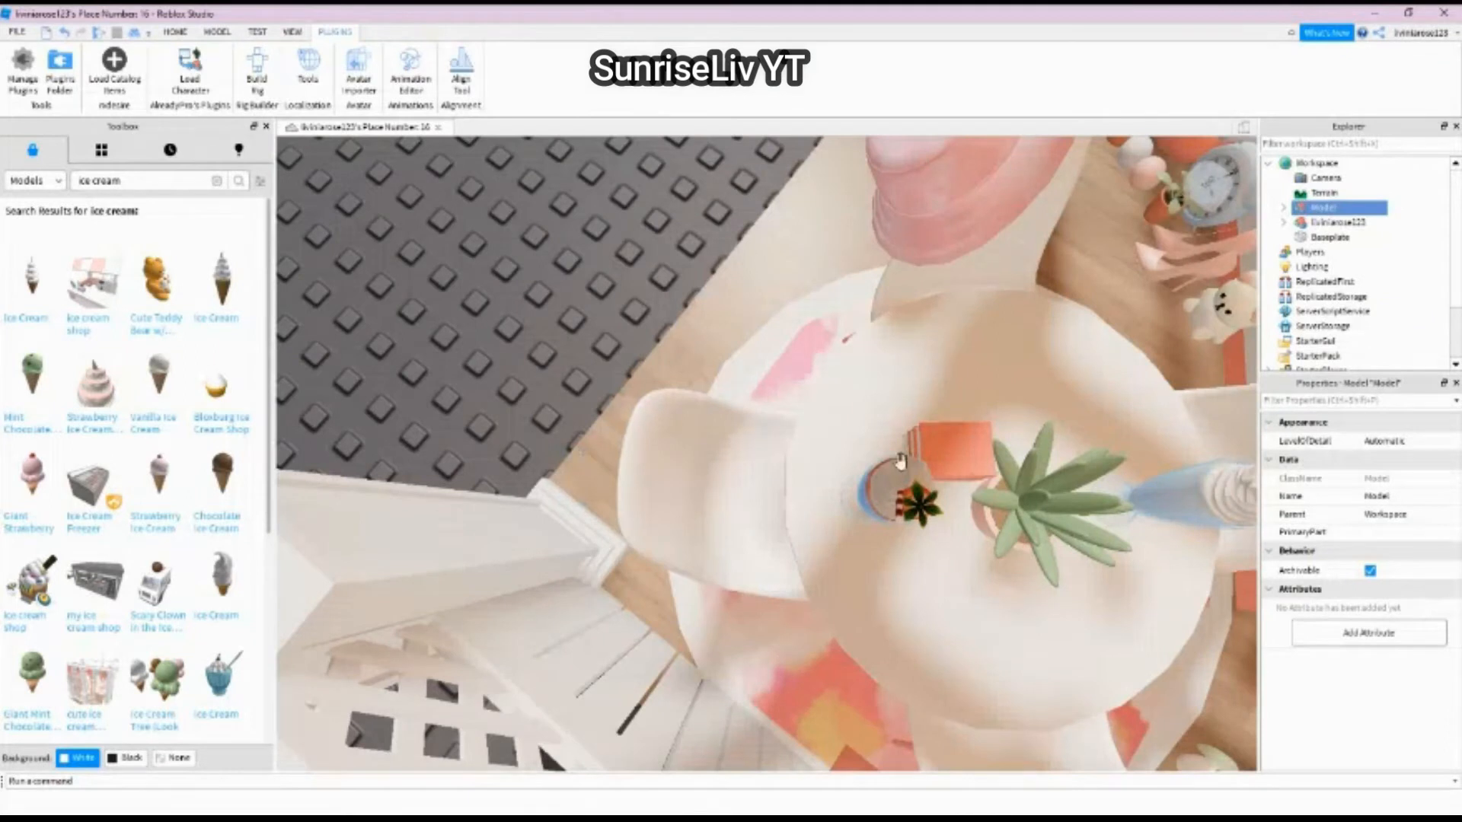
{"action": "right_click_drag", "start_coordinate": [895, 521], "coordinate": [895, 522]}
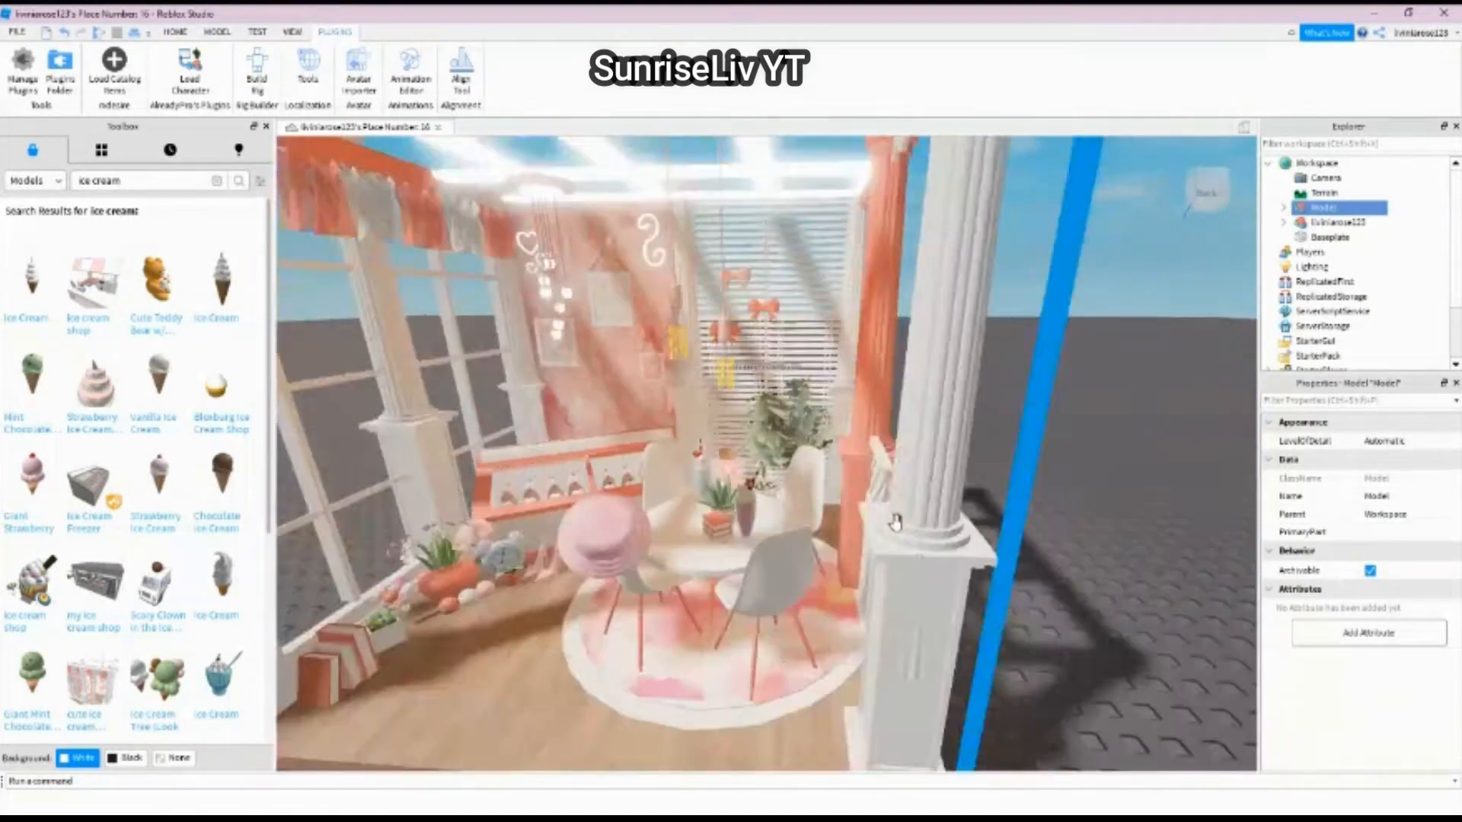
{"action": "scroll", "coordinate": [897, 524], "scroll_direction": "down", "scroll_amount": 5}
{"action": "middle_click_drag", "start_coordinate": [901, 528], "coordinate": [641, 522]}
{"action": "scroll", "coordinate": [627, 513], "scroll_direction": "down", "scroll_amount": 3}
{"action": "left_click_drag", "start_coordinate": [628, 513], "coordinate": [689, 474]}
{"action": "left_click", "coordinate": [810, 585]}
Step: Select the avatar's model in the workspace hierarchy and the ice cream shop model in the scene
{"action": "right_click_drag", "start_coordinate": [813, 590], "coordinate": [813, 590]}
{"action": "scroll", "coordinate": [813, 590], "scroll_direction": "up", "scroll_amount": 4}
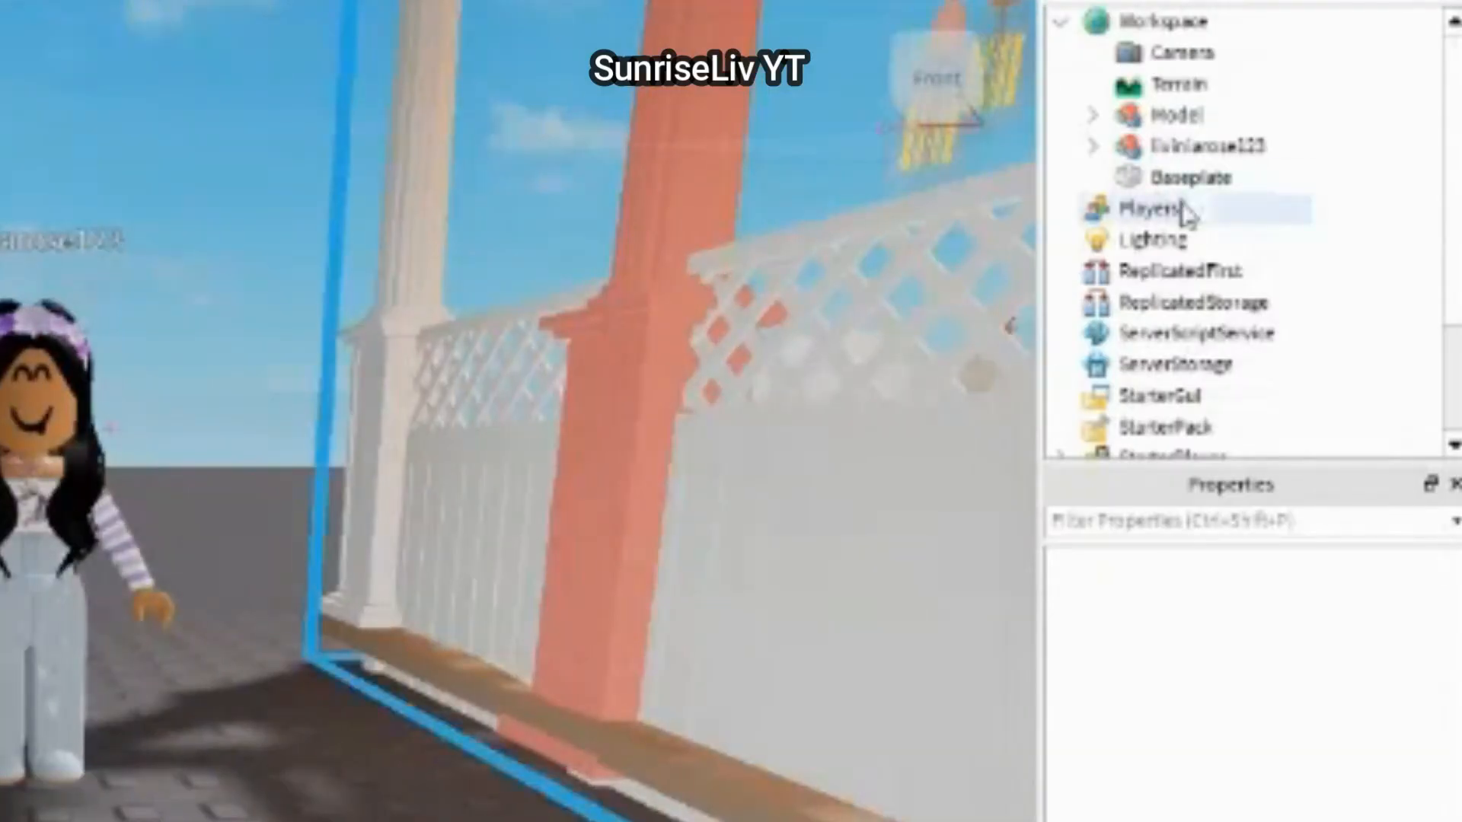
{"action": "left_click", "coordinate": [1162, 148]}
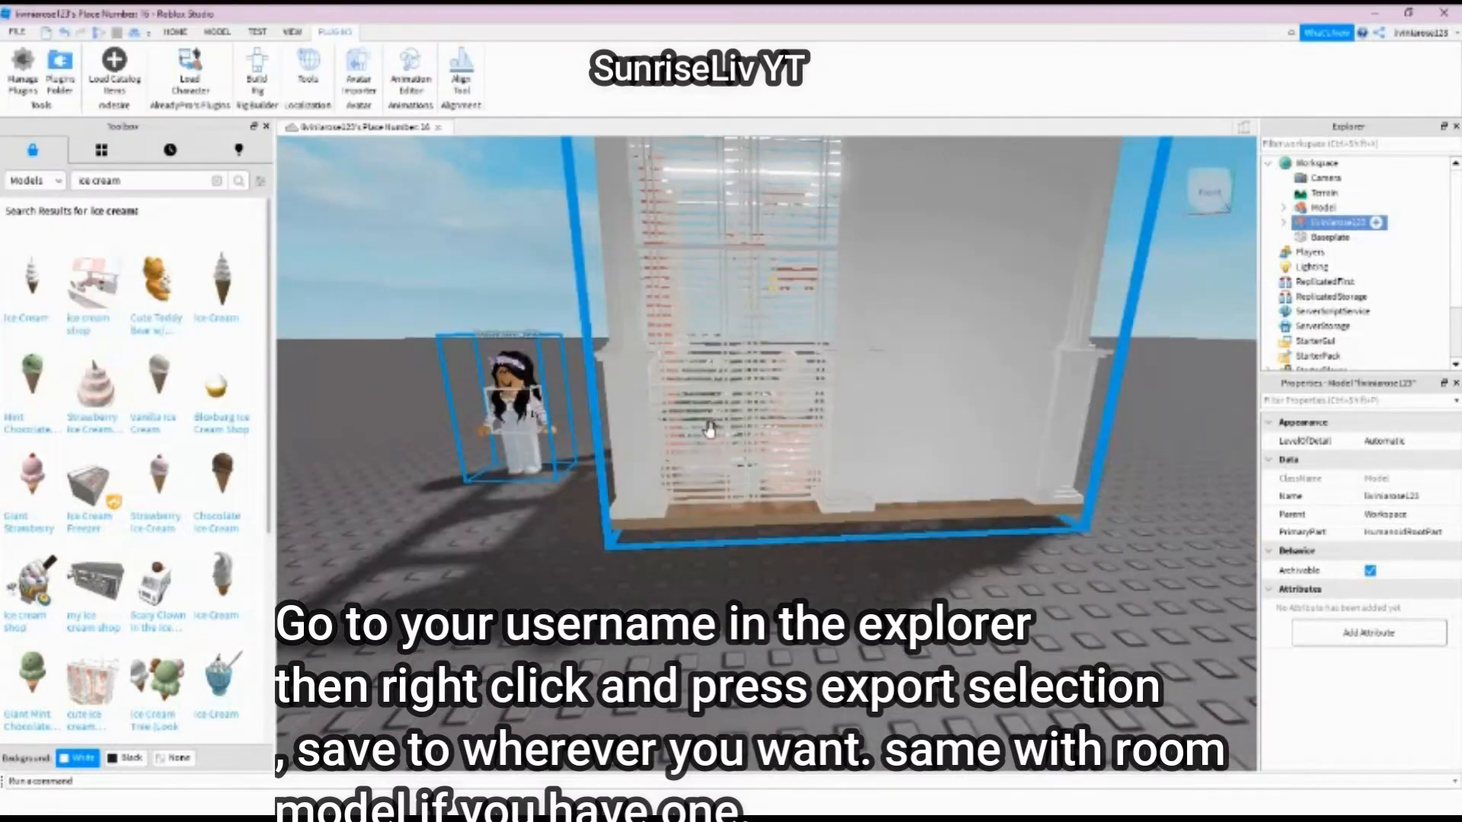
{"action": "left_click", "coordinate": [708, 430]}
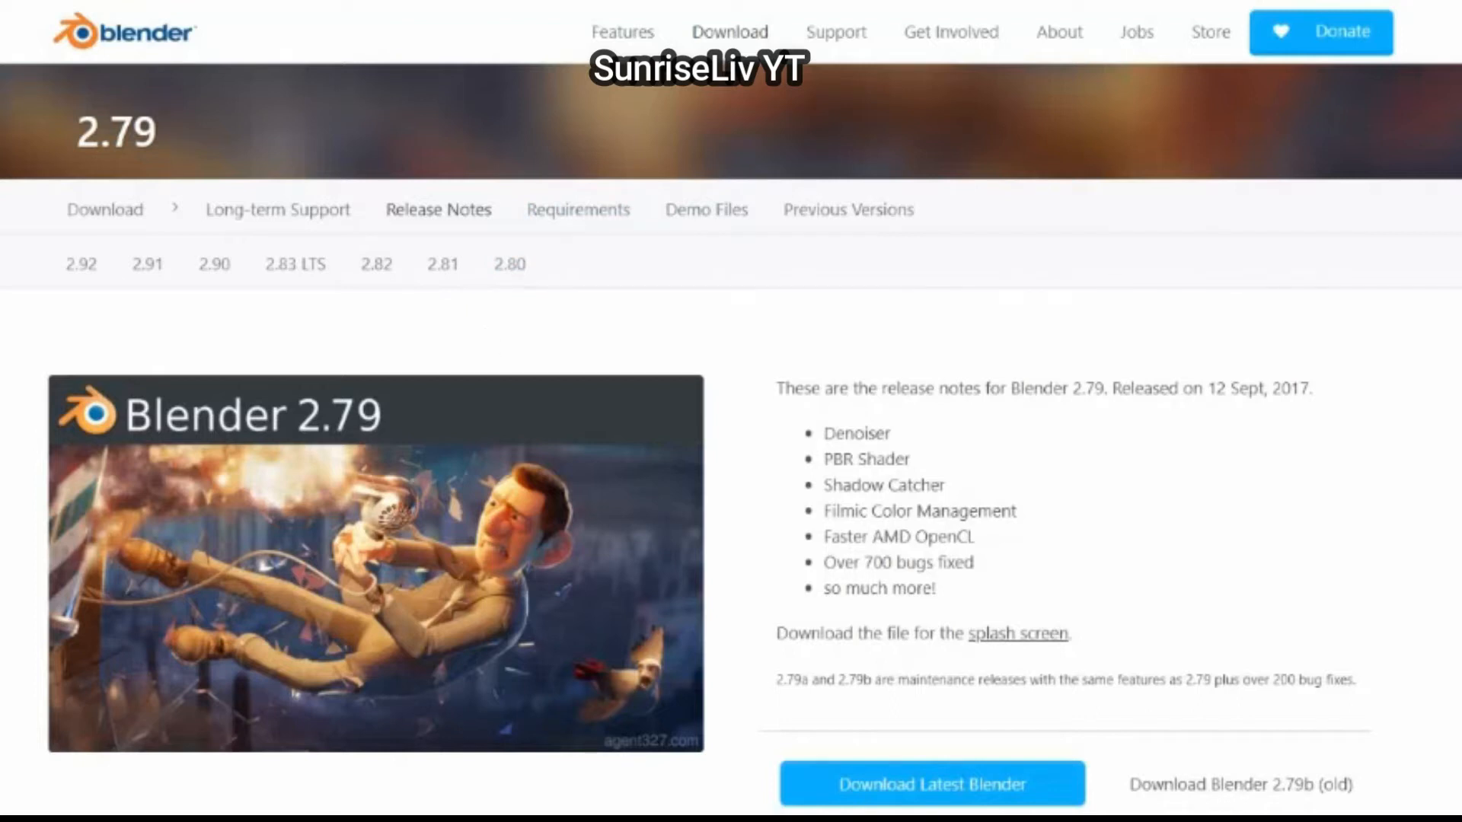
Step: Switch to the Blender 2.79 release page and download Blender 2.79b (old)
{"action": "scroll", "coordinate": [731, 411], "scroll_direction": "down", "scroll_amount": 4}
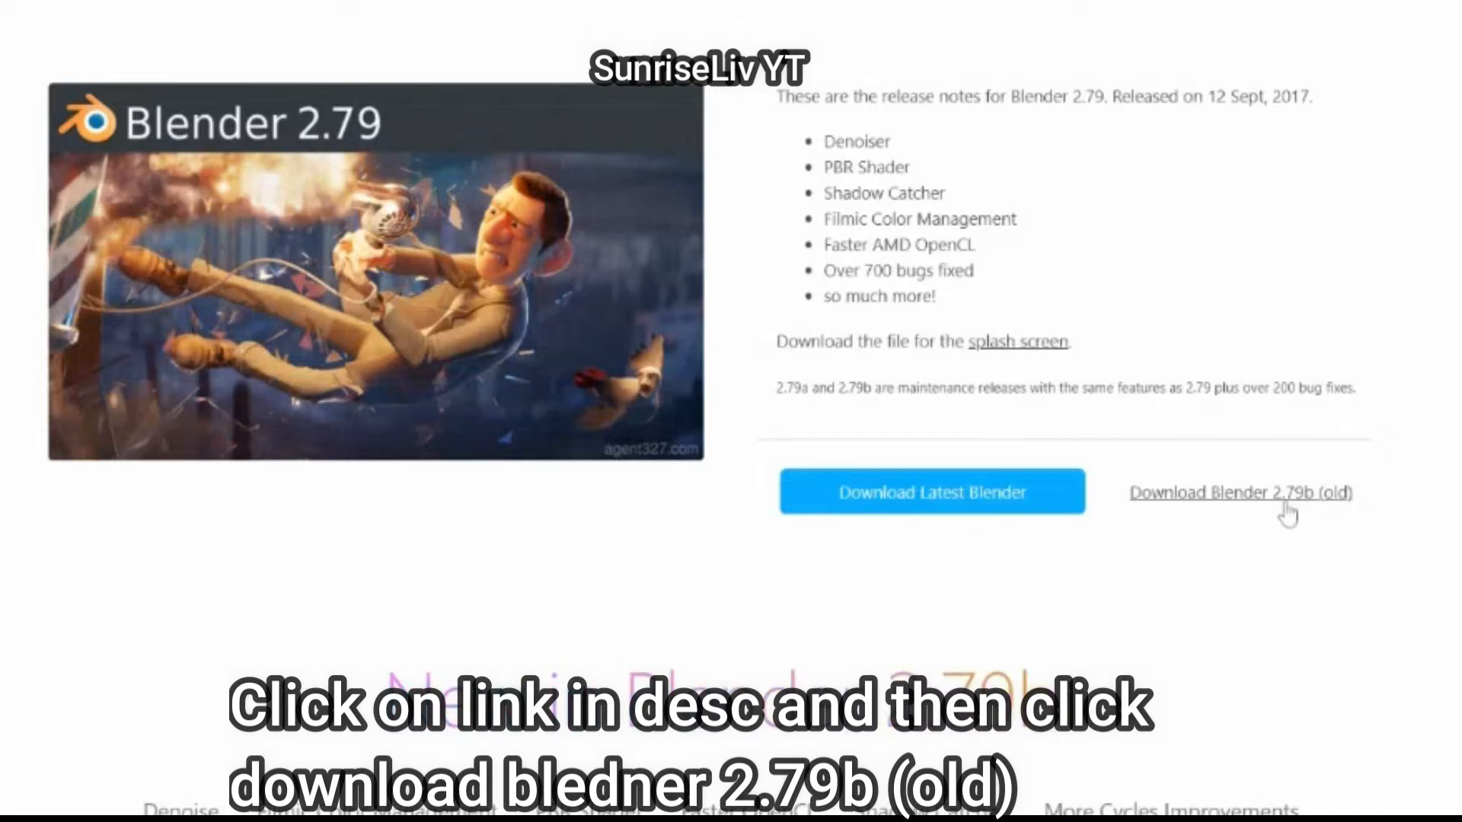
{"action": "left_click", "coordinate": [1310, 489]}
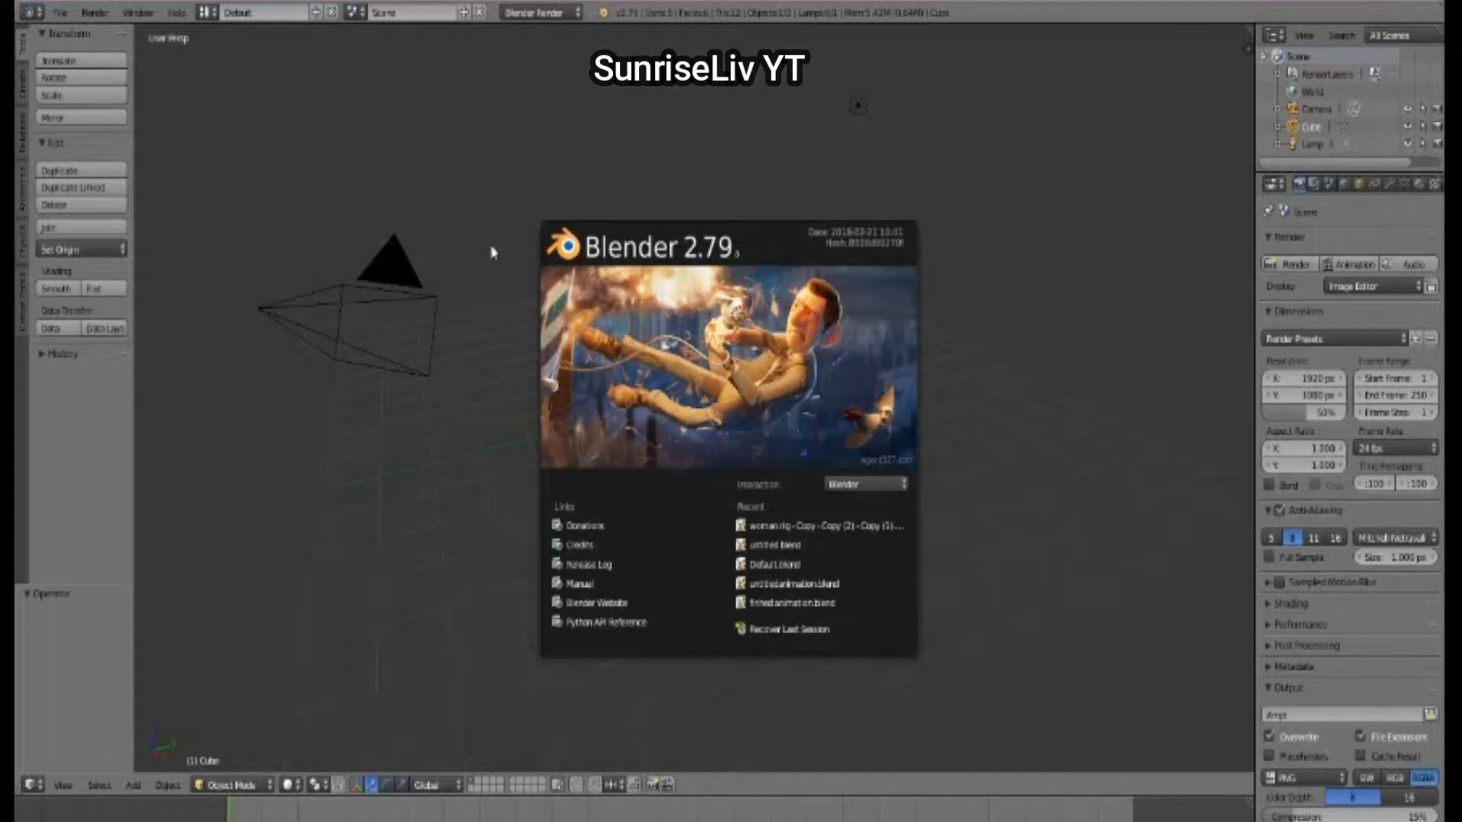
Step: Dismiss Blender's splash screen and delete the default cube
{"action": "left_click", "coordinate": [1094, 249]}
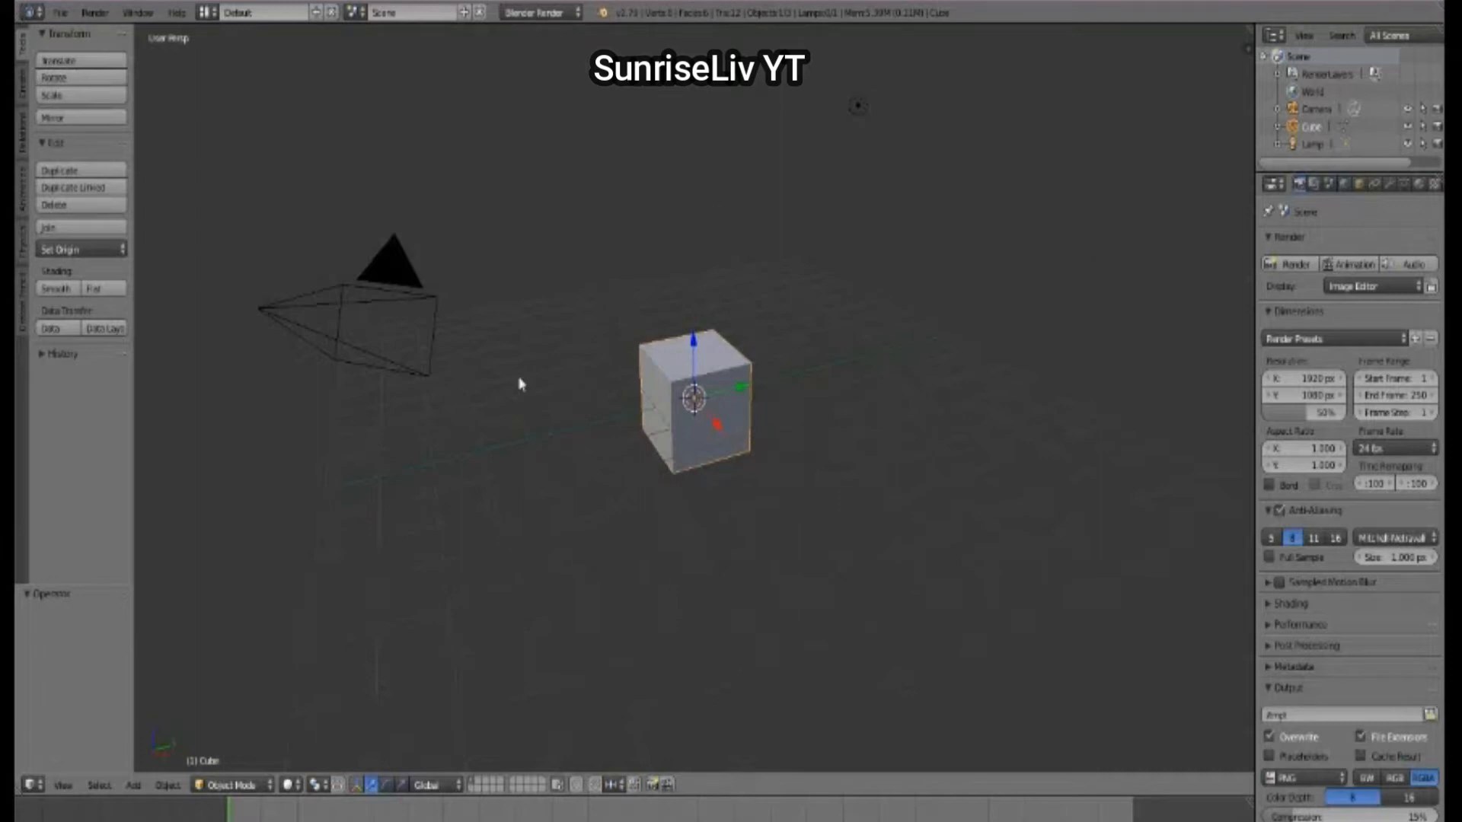
{"action": "key", "text": "x"}
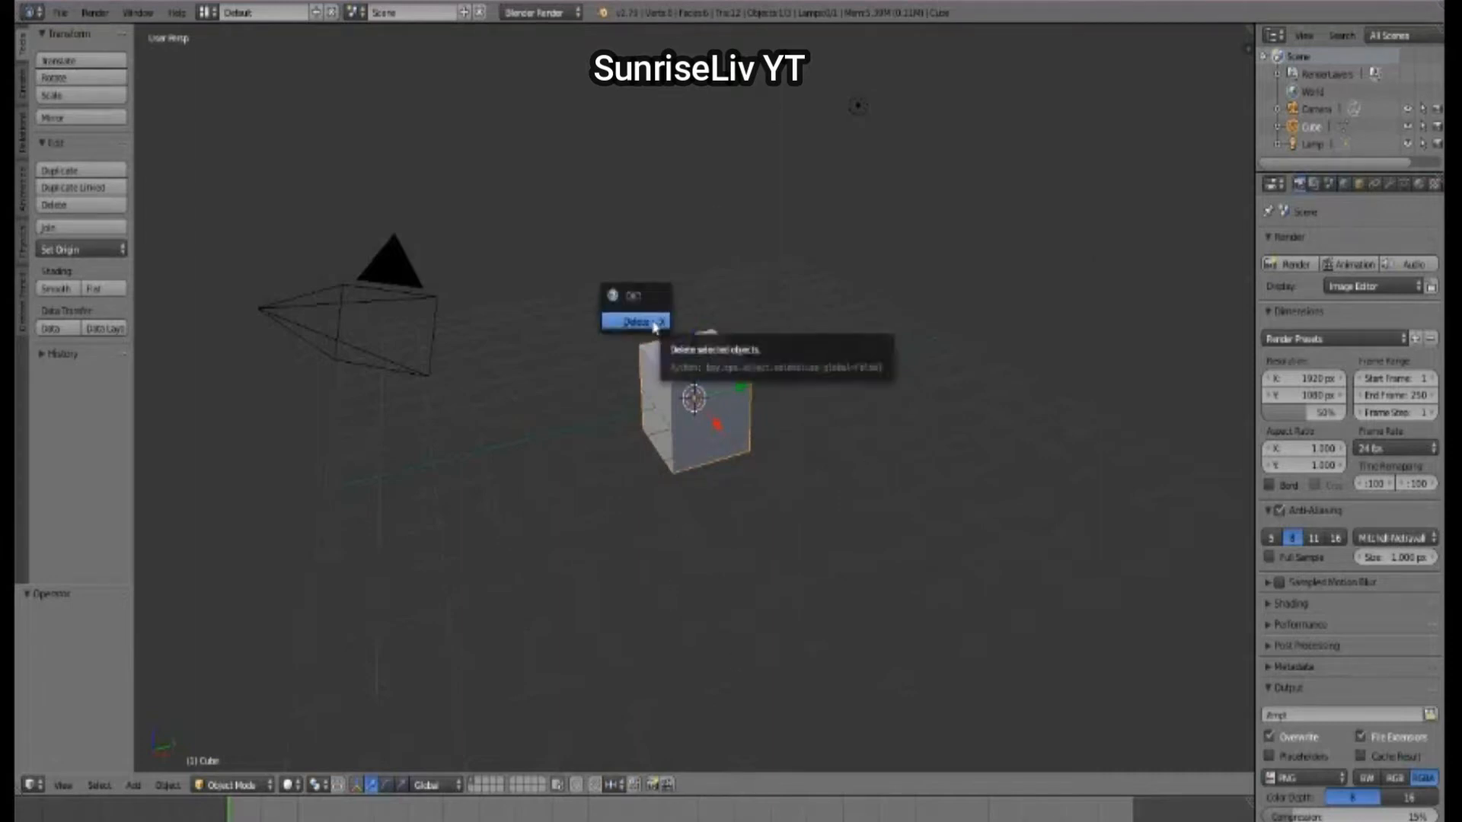
{"action": "left_click", "coordinate": [639, 323]}
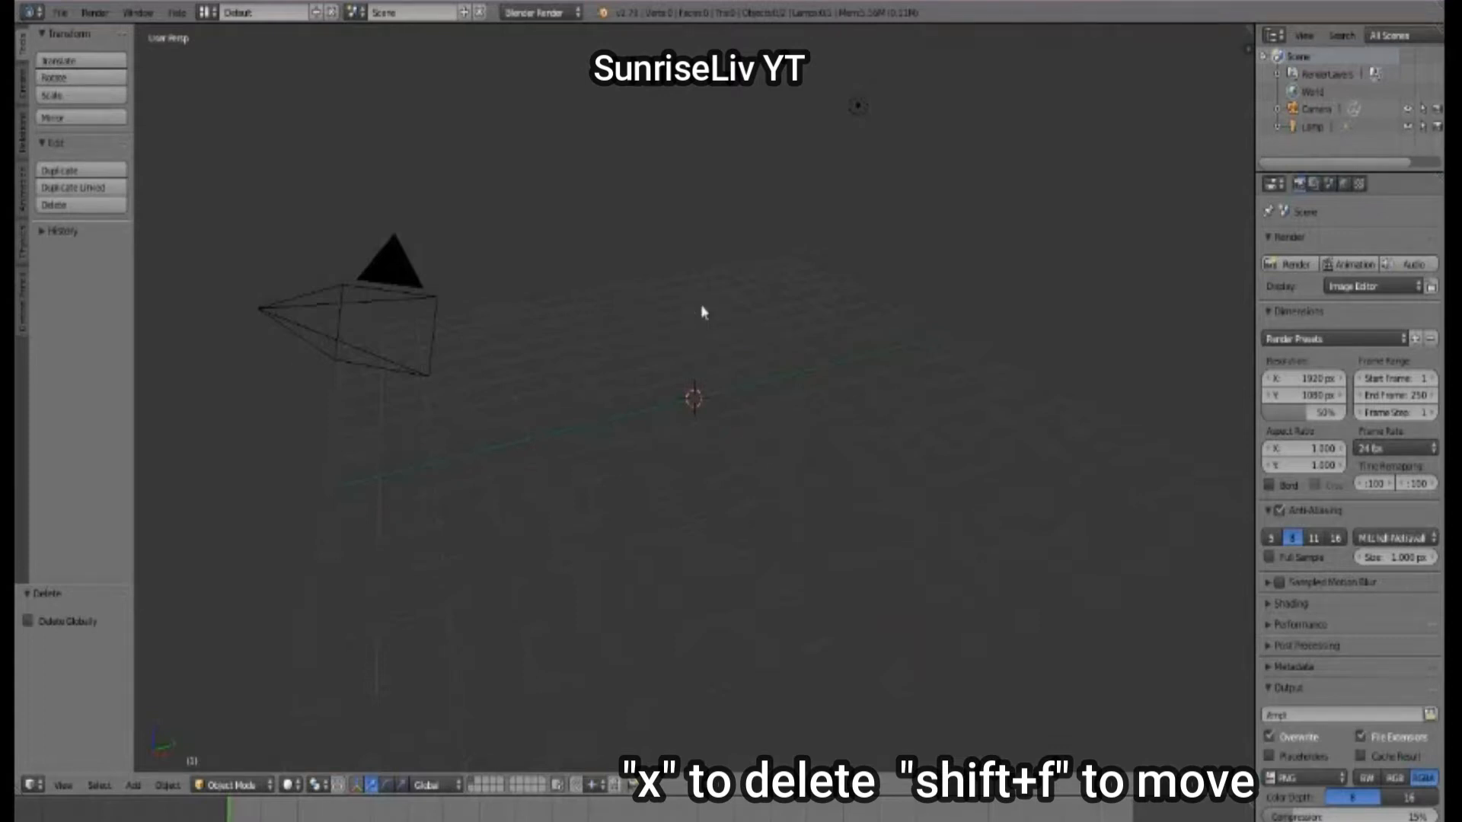
Step: Look around the empty scene using walk navigation, then leave it
{"action": "key", "text": "shift+f"}
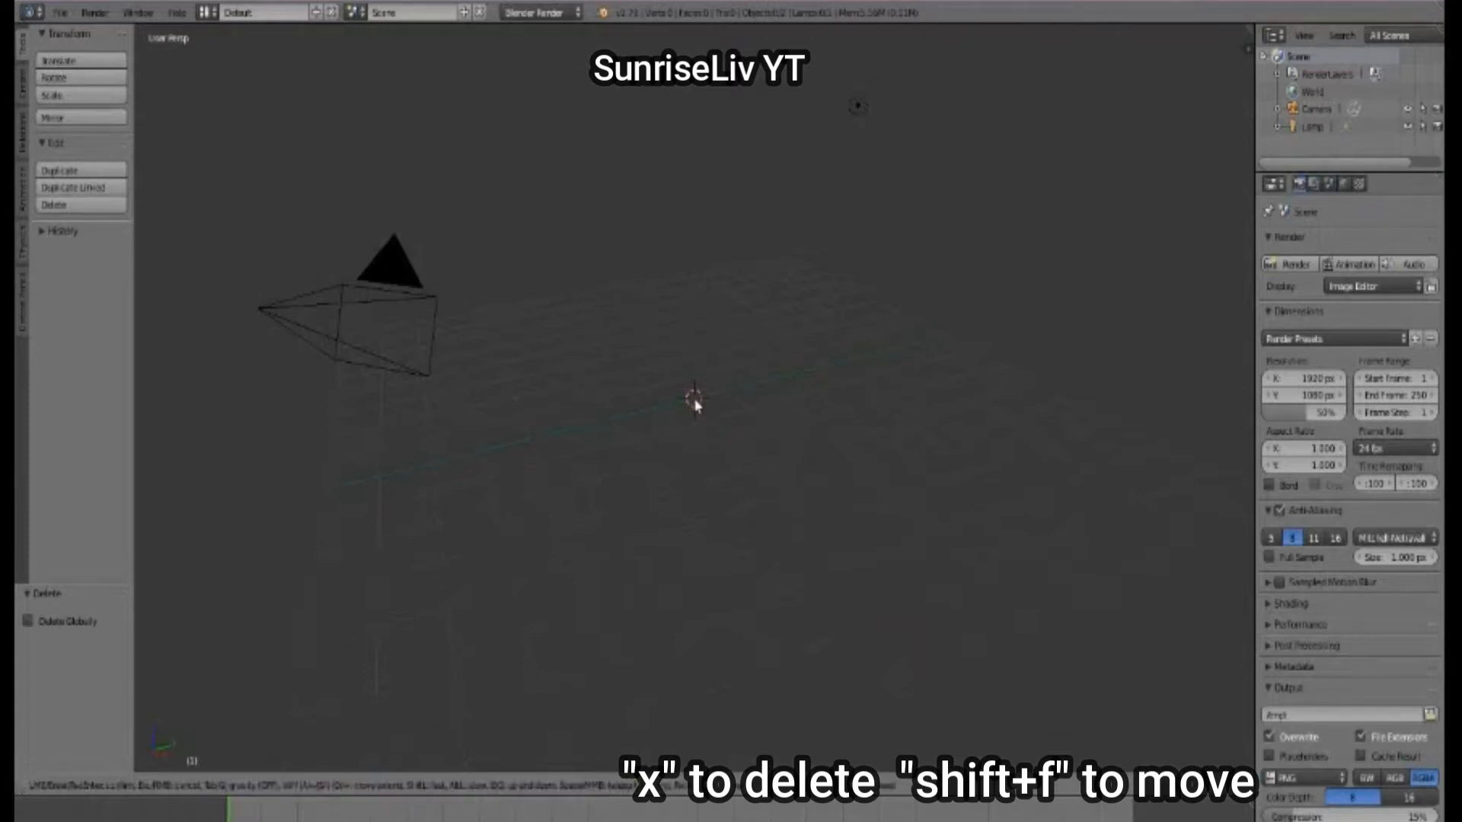
{"action": "key", "text": "w"}
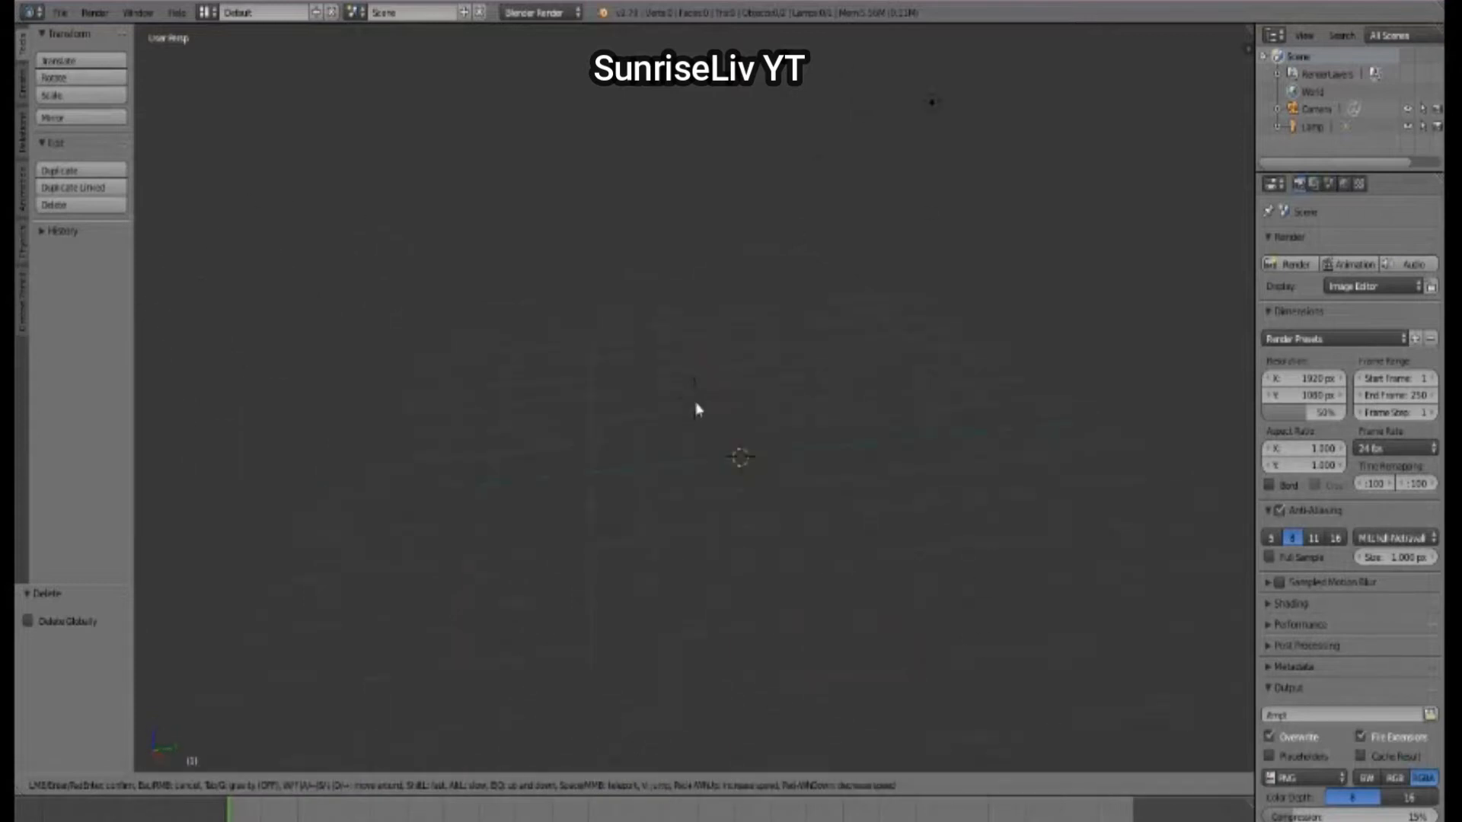
{"action": "key", "text": "s"}
{"action": "key", "text": "d"}
{"action": "key", "text": "Escape"}
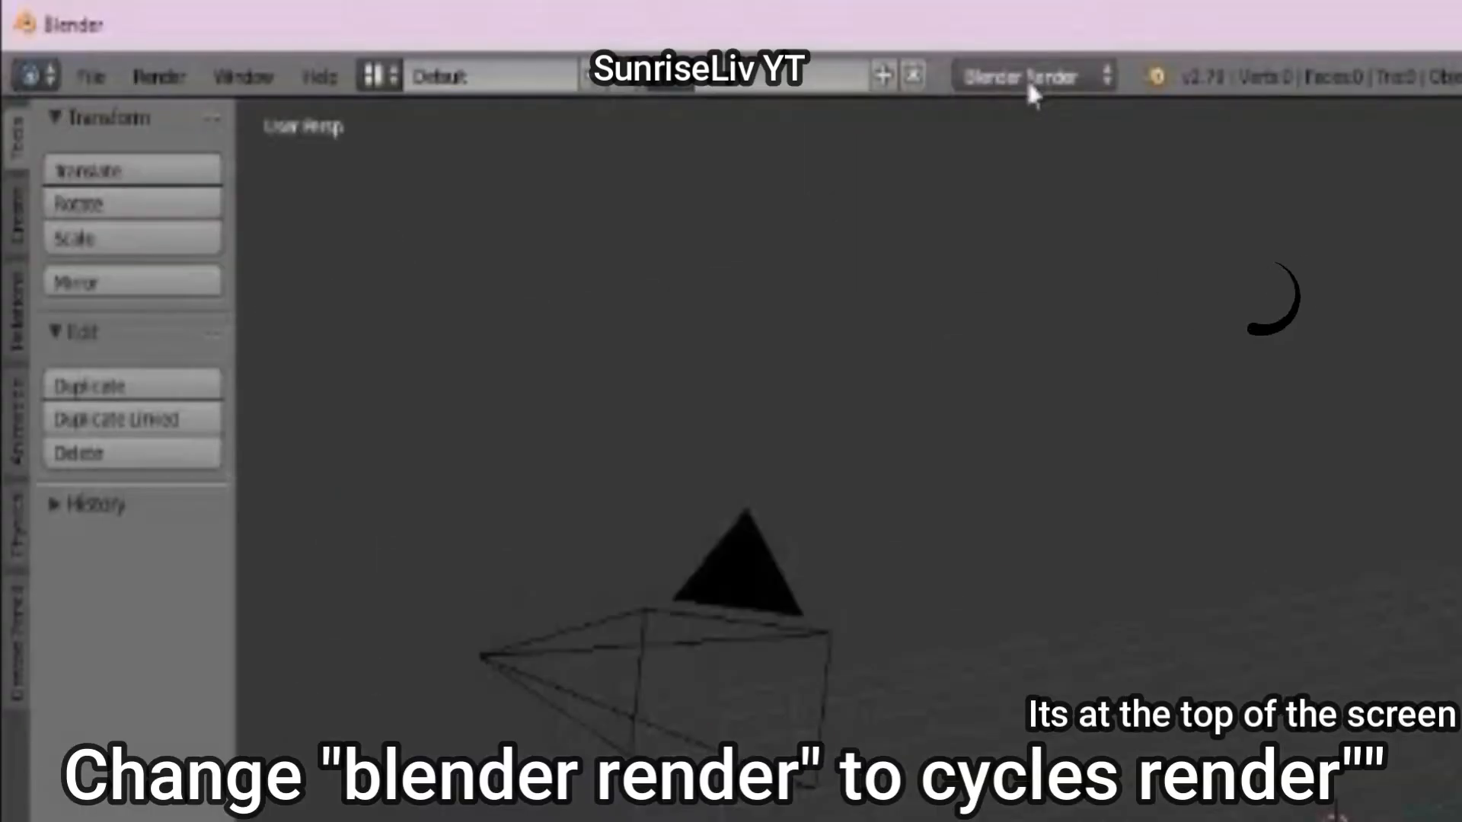
Step: Switch the render engine from Blender Render to Cycles Render
{"action": "left_click", "coordinate": [543, 14]}
{"action": "left_click", "coordinate": [1081, 200]}
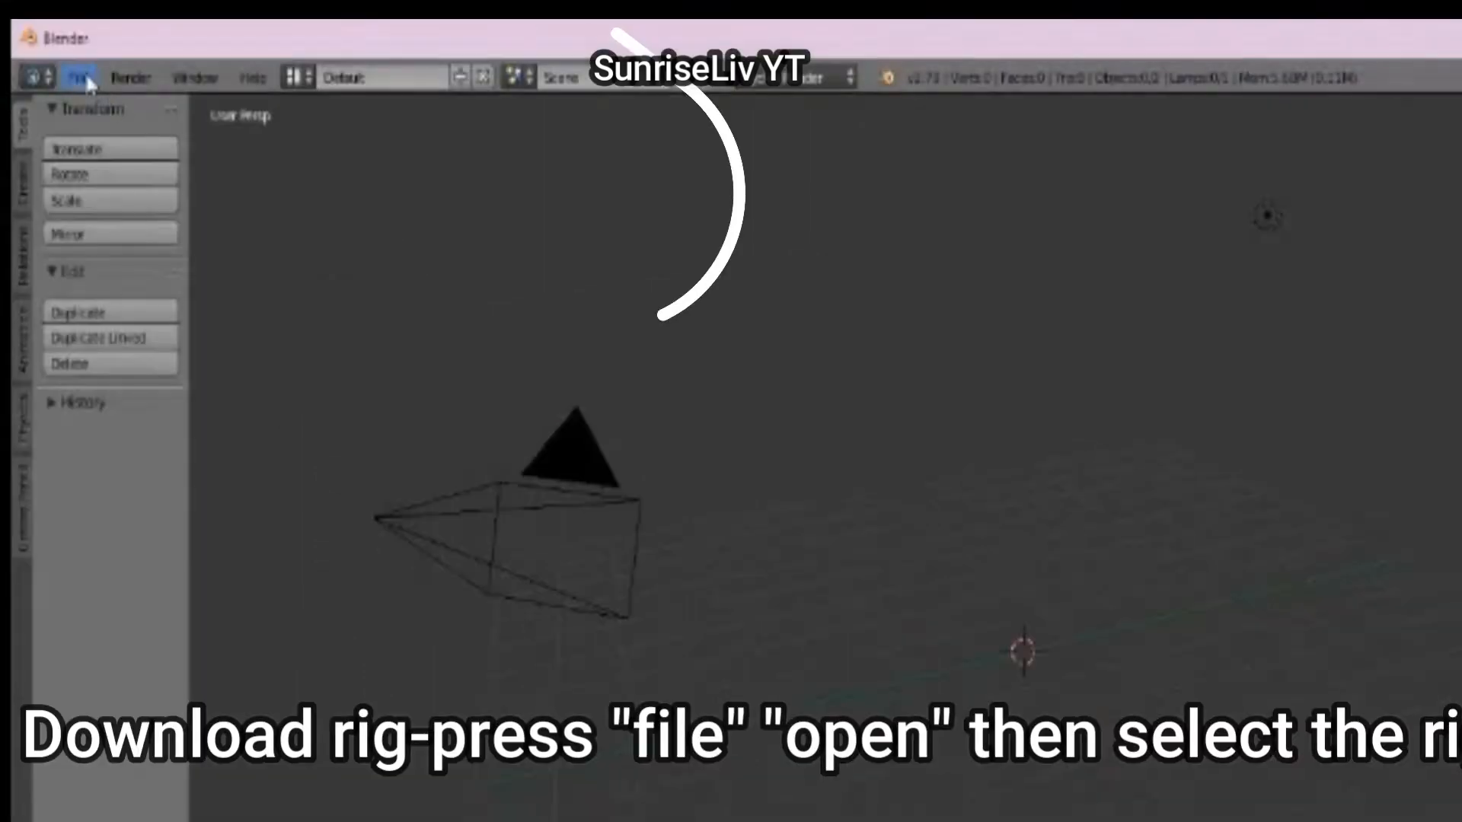
Step: Open the rig file "woman rig - Copy - Copy (2) - Copy (1).blend" from the Desktop folder
{"action": "left_click", "coordinate": [60, 13]}
{"action": "left_click", "coordinate": [81, 51]}
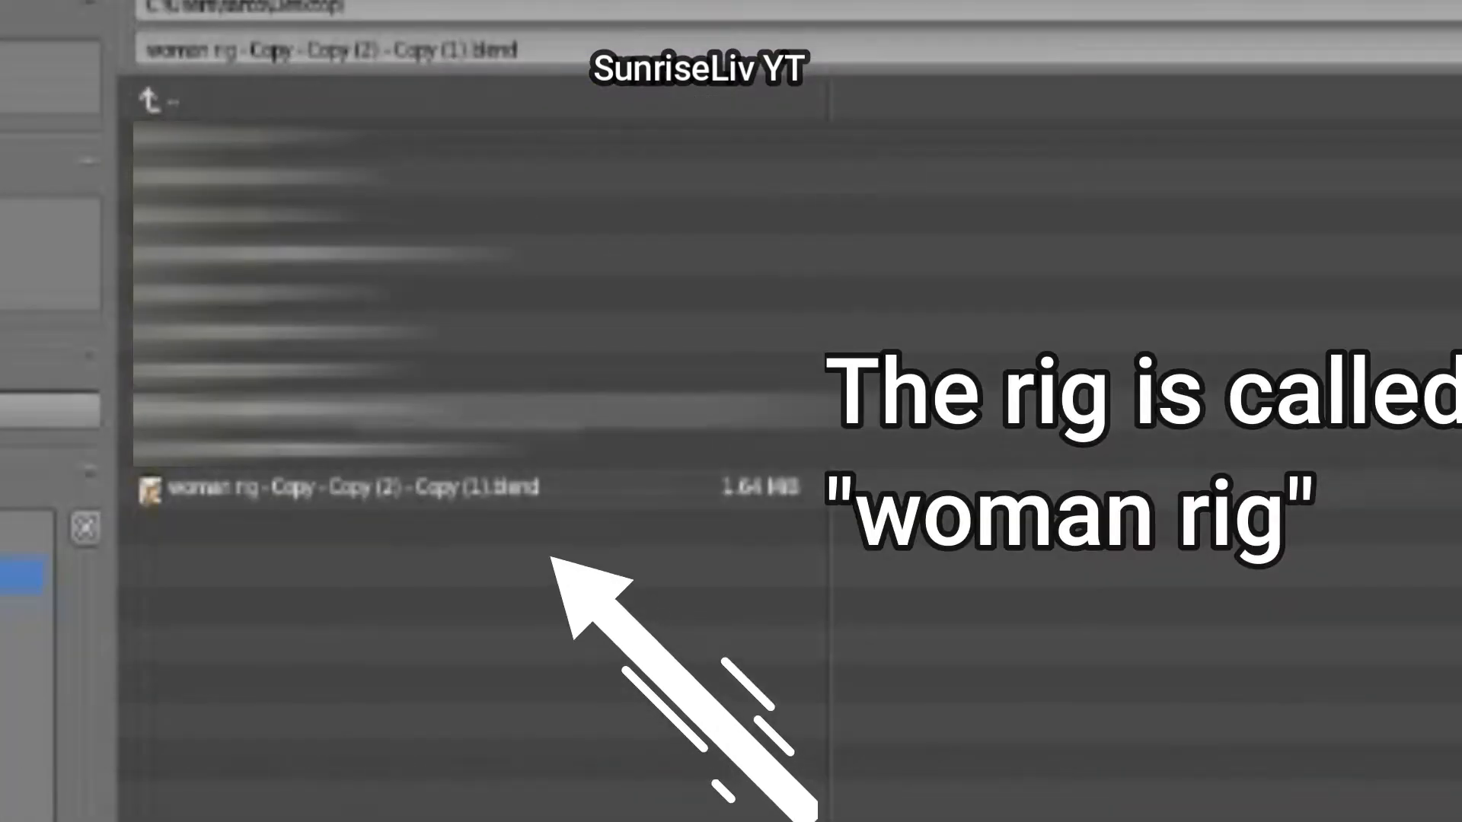
{"action": "left_click", "coordinate": [304, 489]}
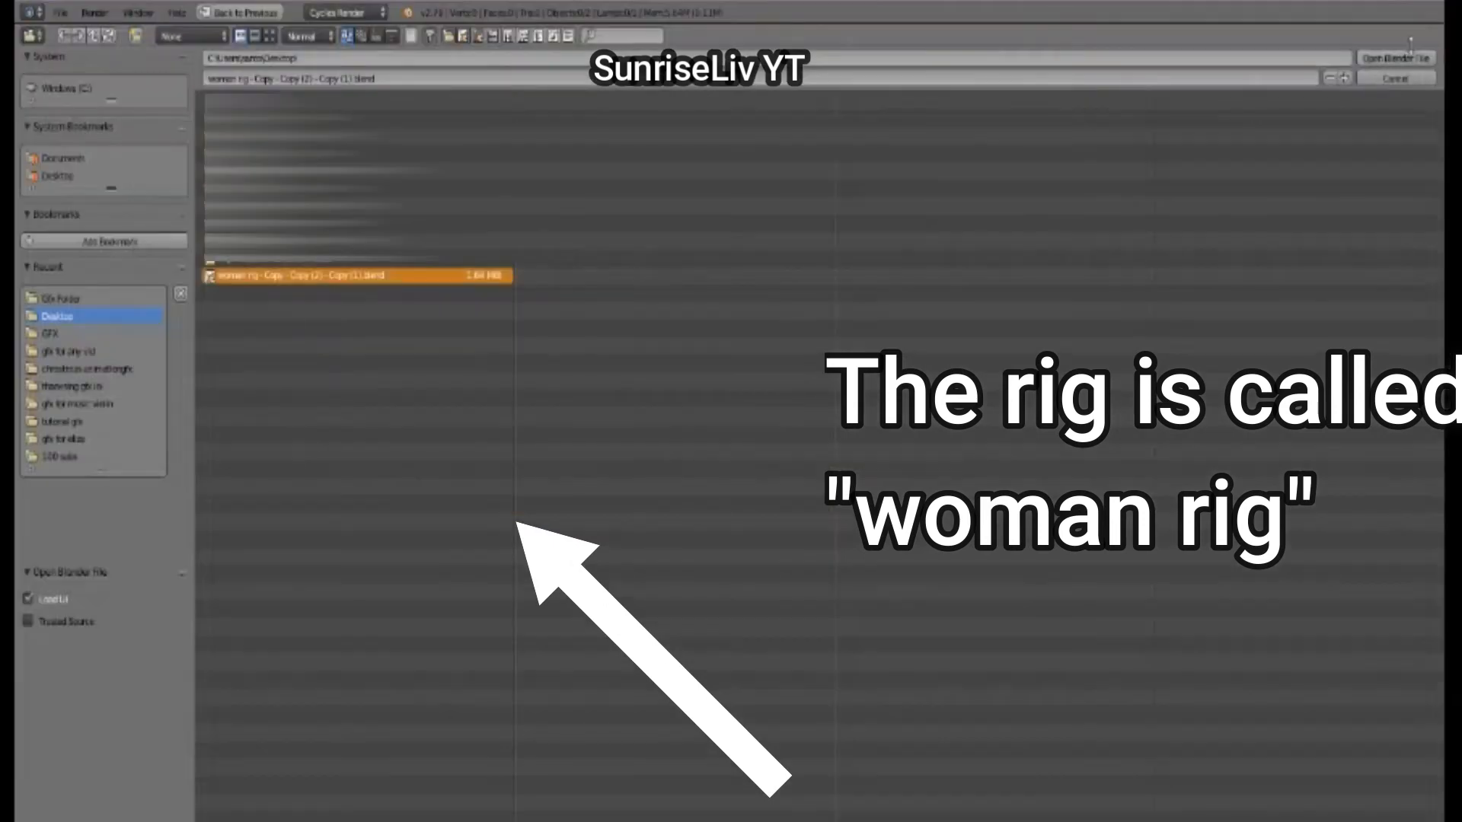
{"action": "left_click", "coordinate": [1405, 59]}
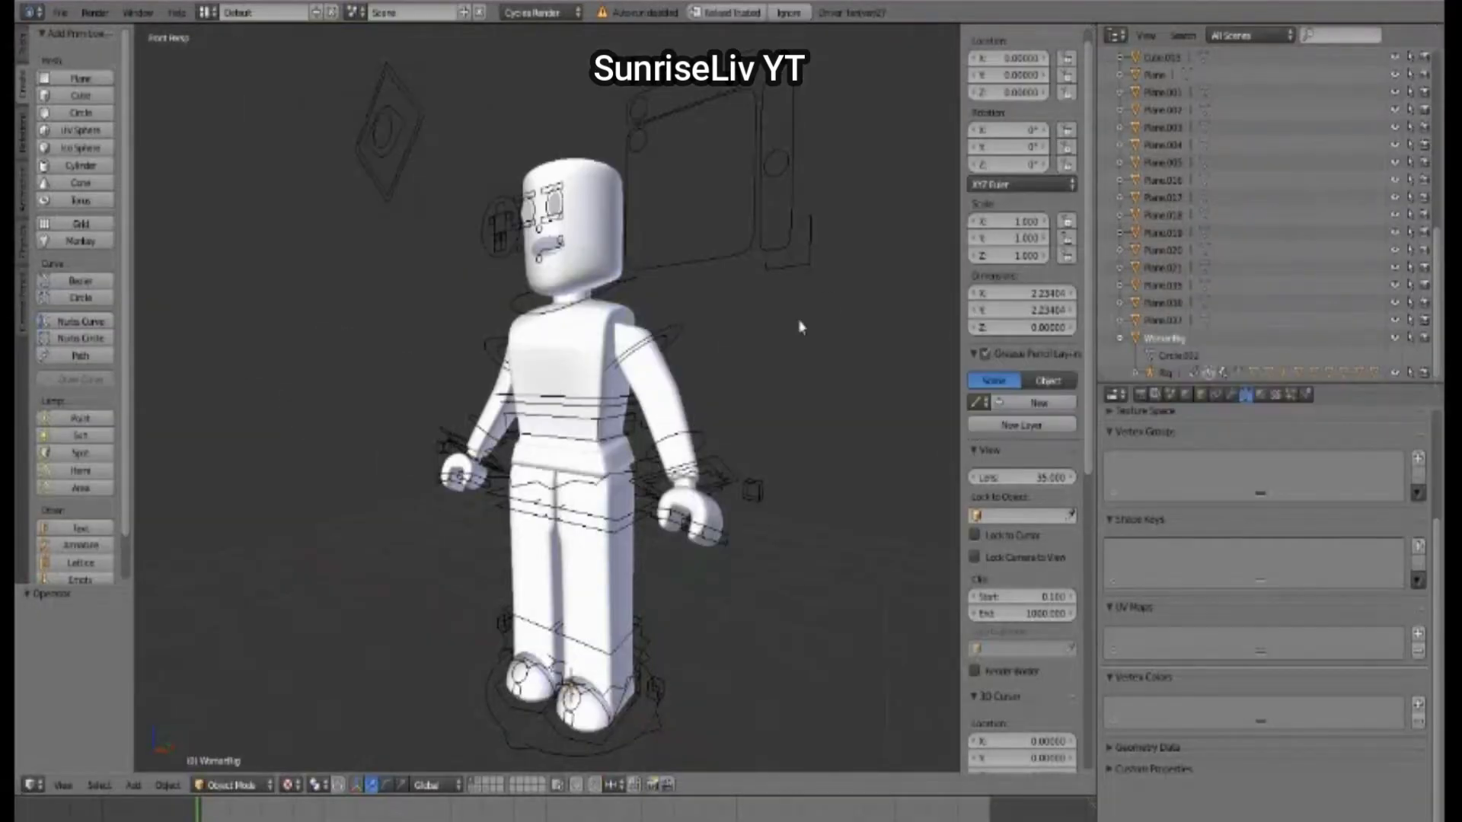
Step: Examine the woman rig's head and face up close from the front and side
{"action": "key", "text": "shift+f"}
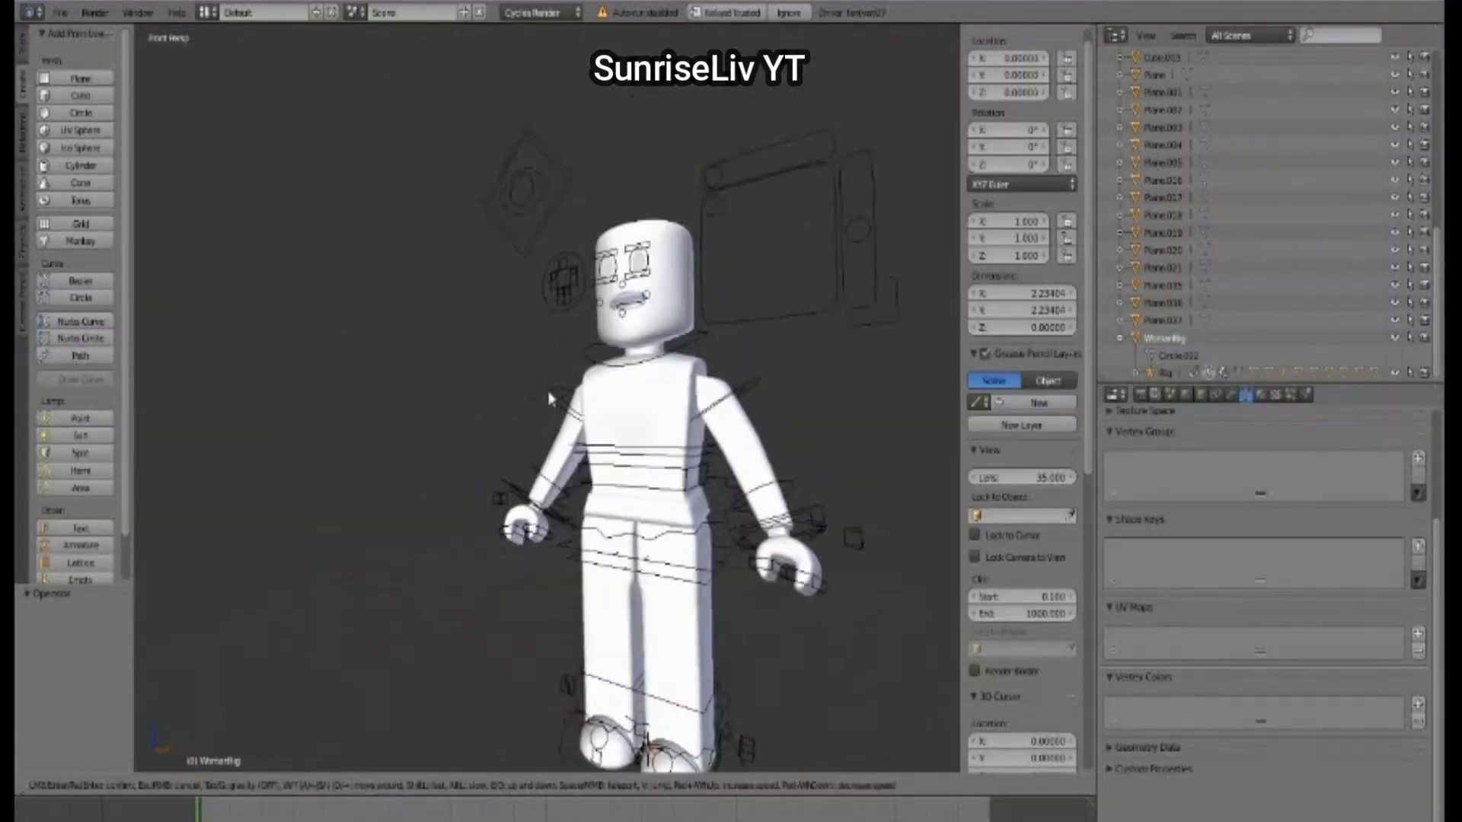
{"action": "key", "text": "w"}
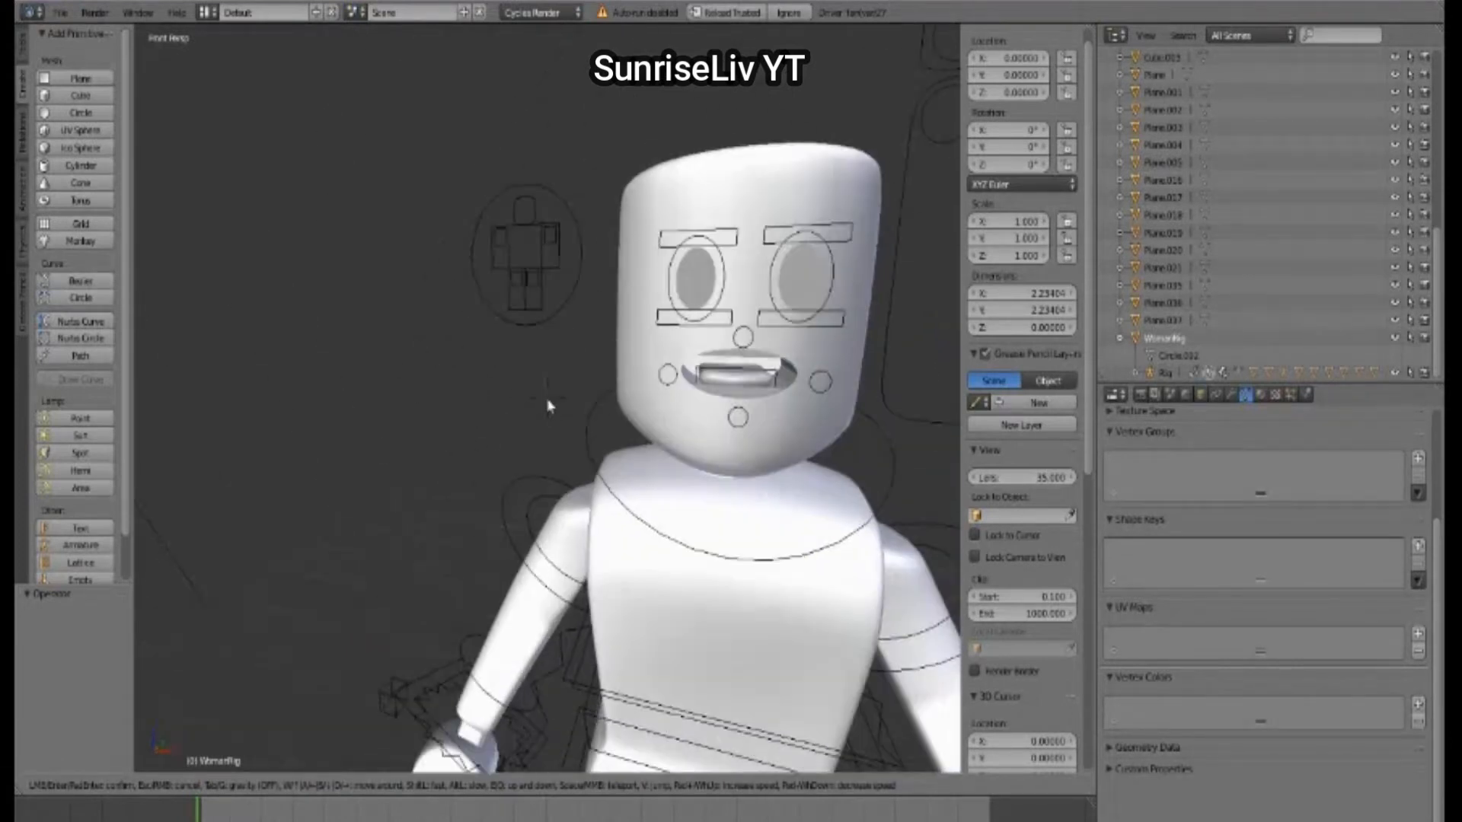
{"action": "key", "text": "a"}
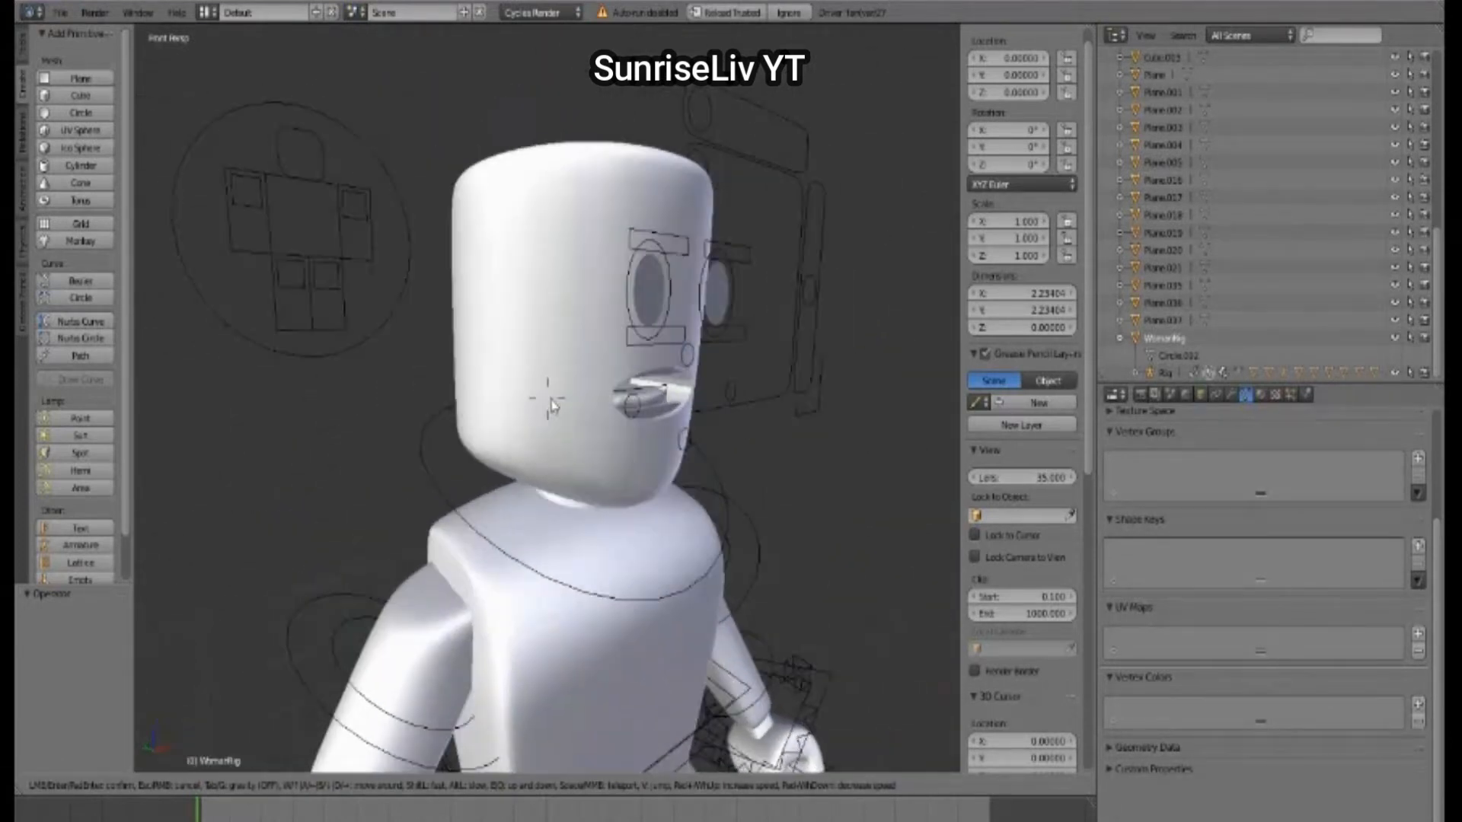
{"action": "left_click", "coordinate": [549, 405]}
{"action": "key", "text": "shift+f"}
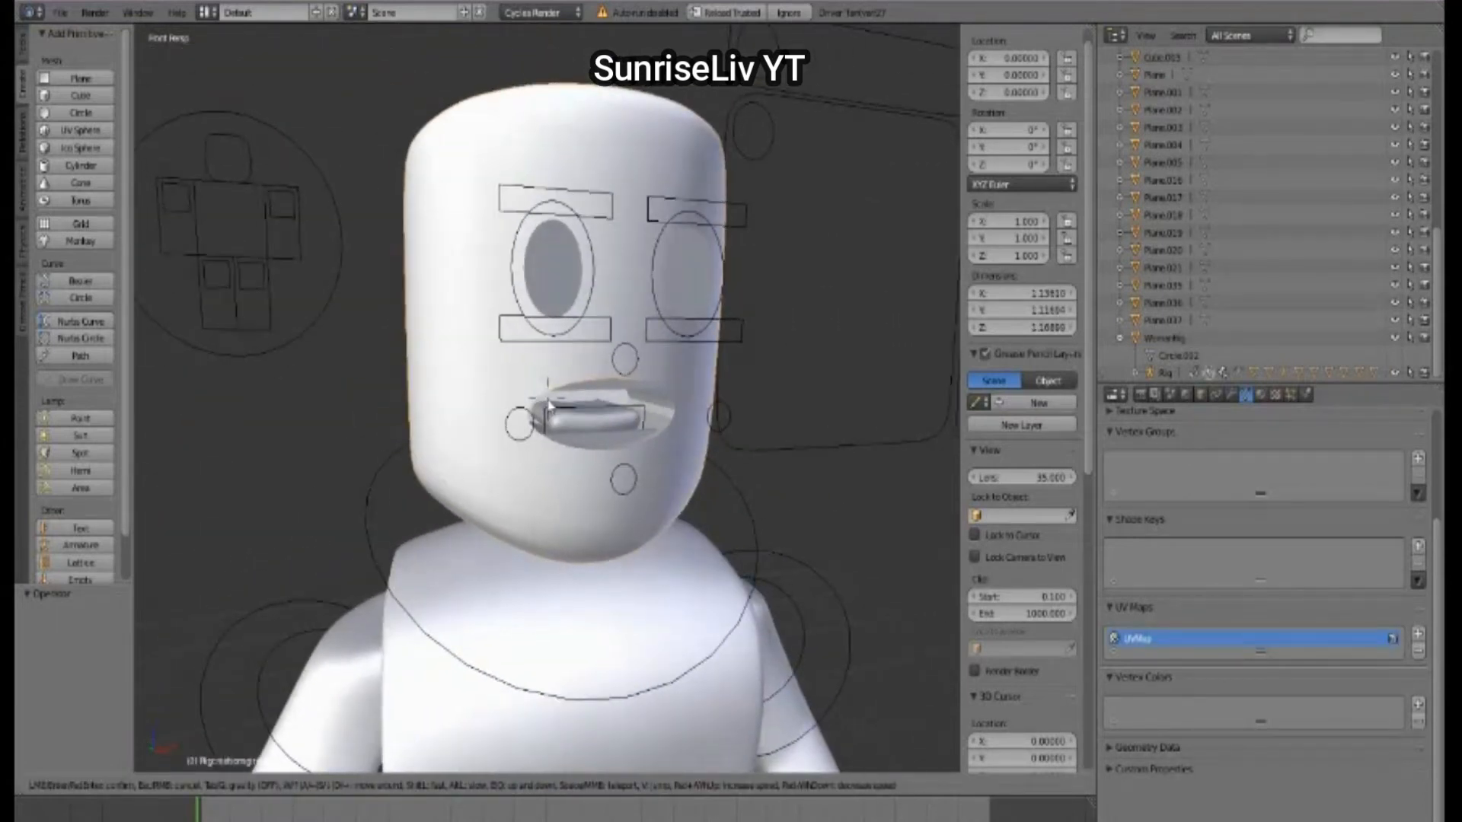
{"action": "left_click", "coordinate": [548, 405]}
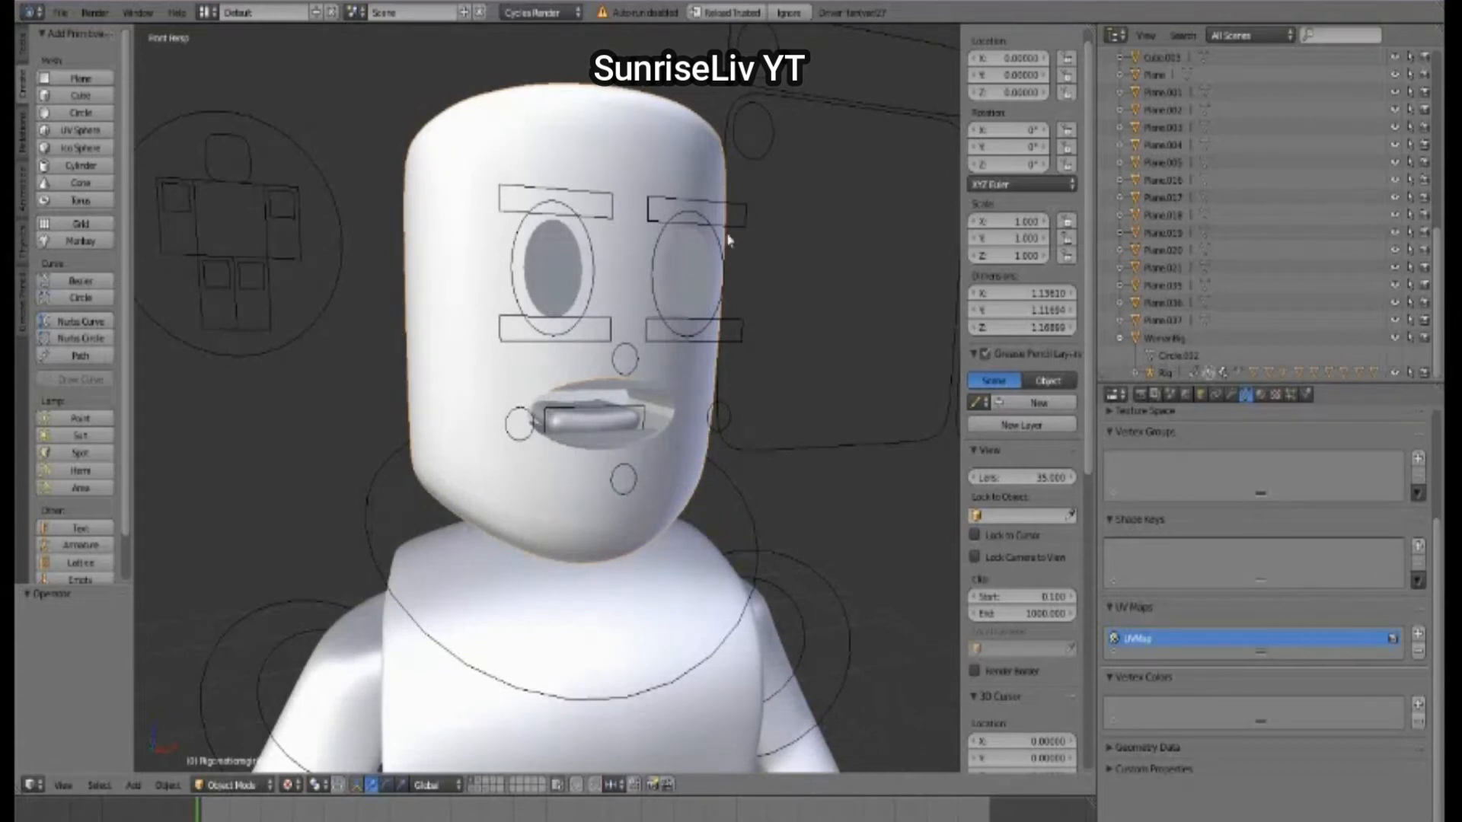
{"action": "key", "text": "shift+f"}
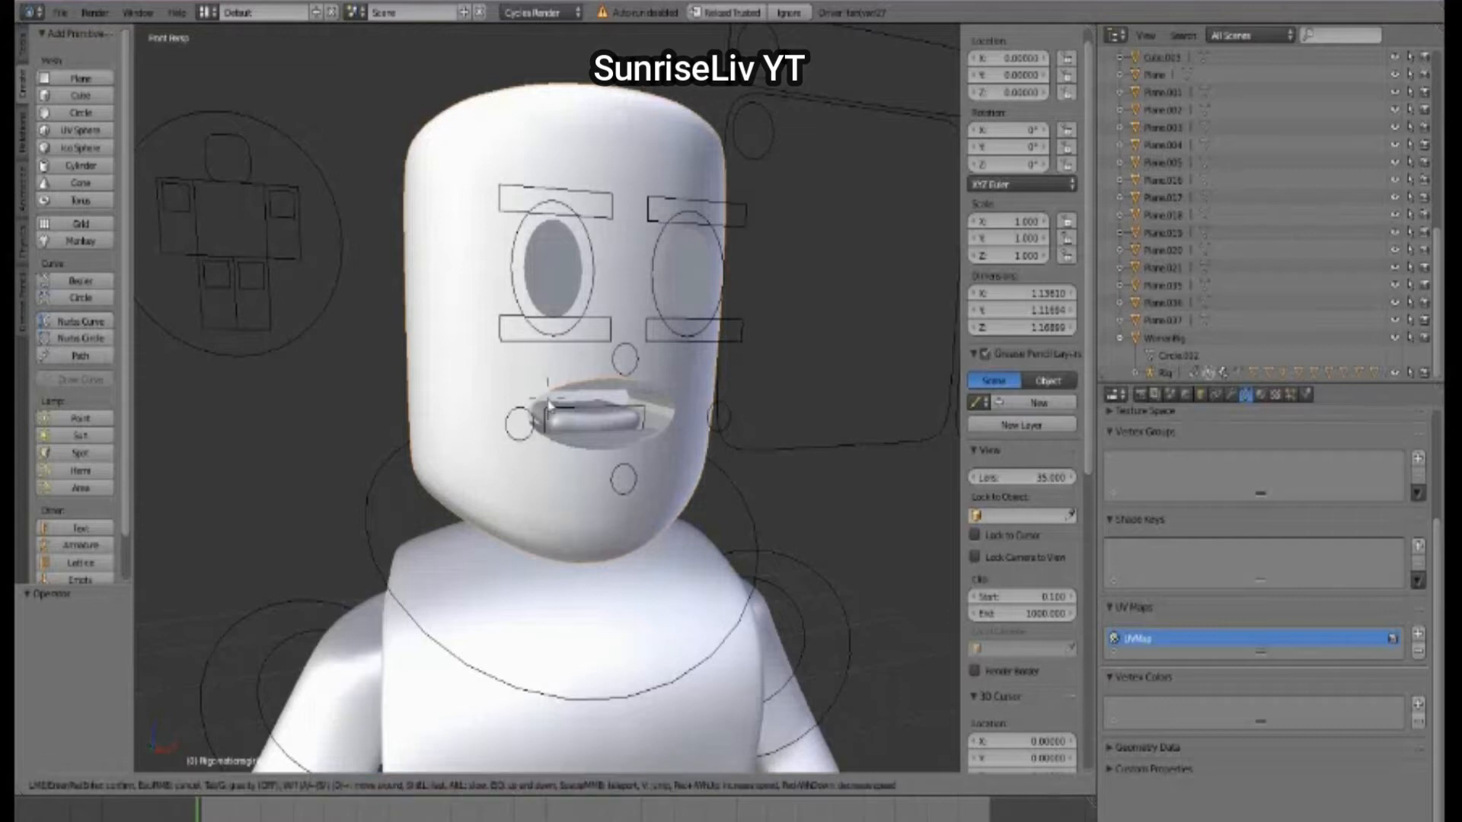
{"action": "left_click", "coordinate": [548, 405]}
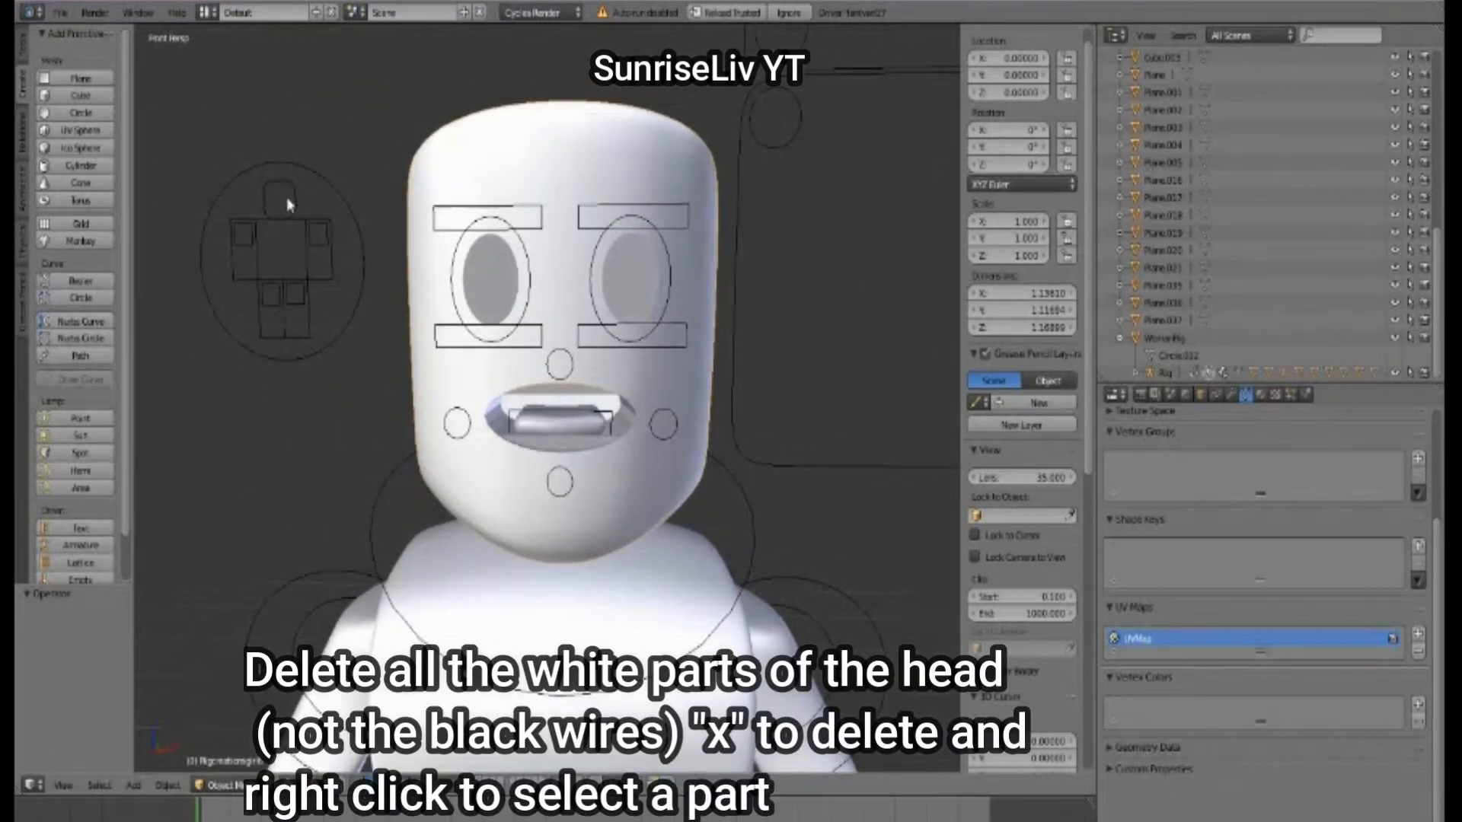
Step: Delete the white head mesh of the rig, leaving the black control wires in place
{"action": "key", "text": "shift+f"}
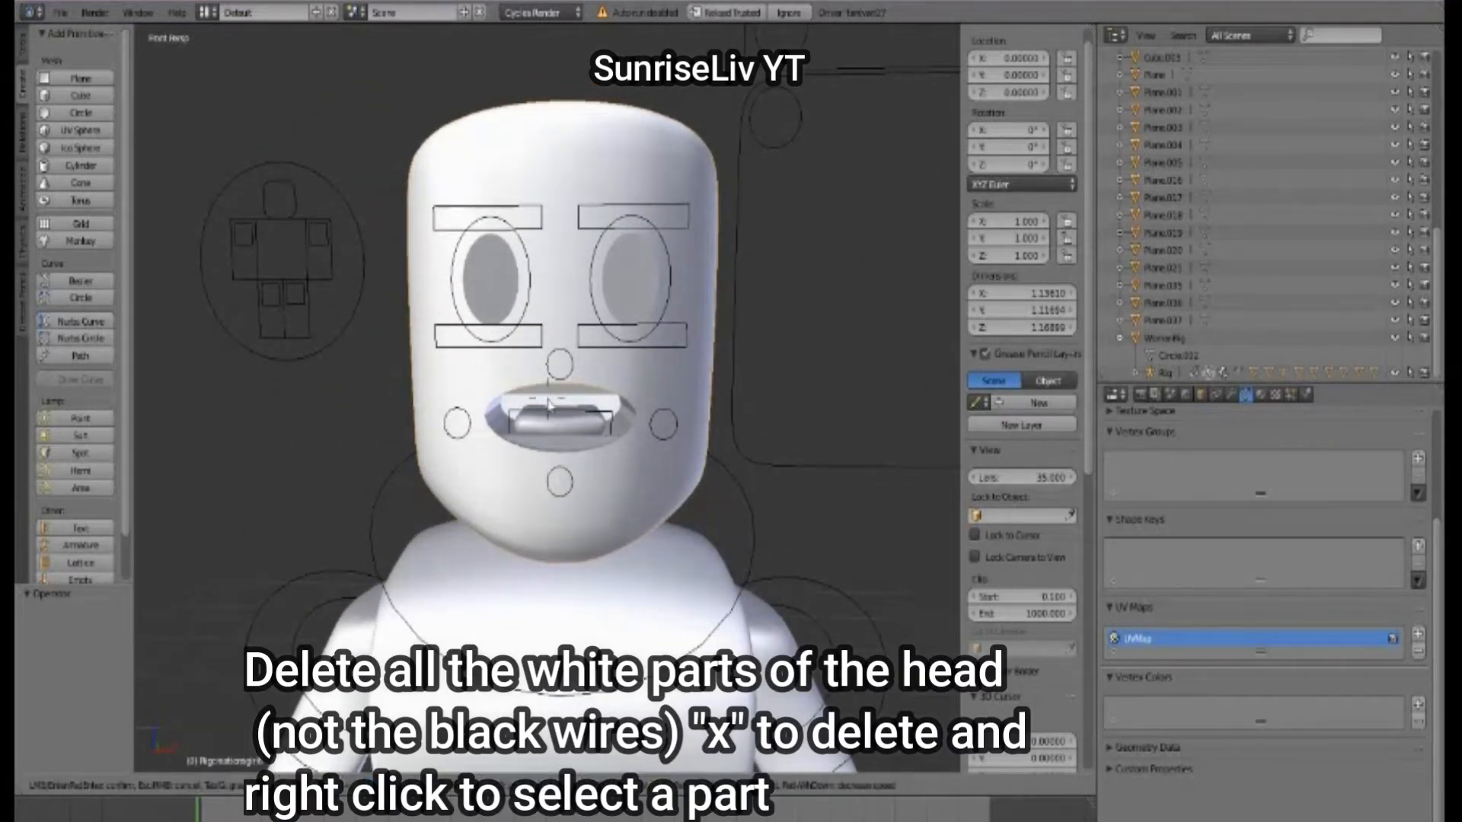
{"action": "key", "text": "a"}
{"action": "key", "text": "d"}
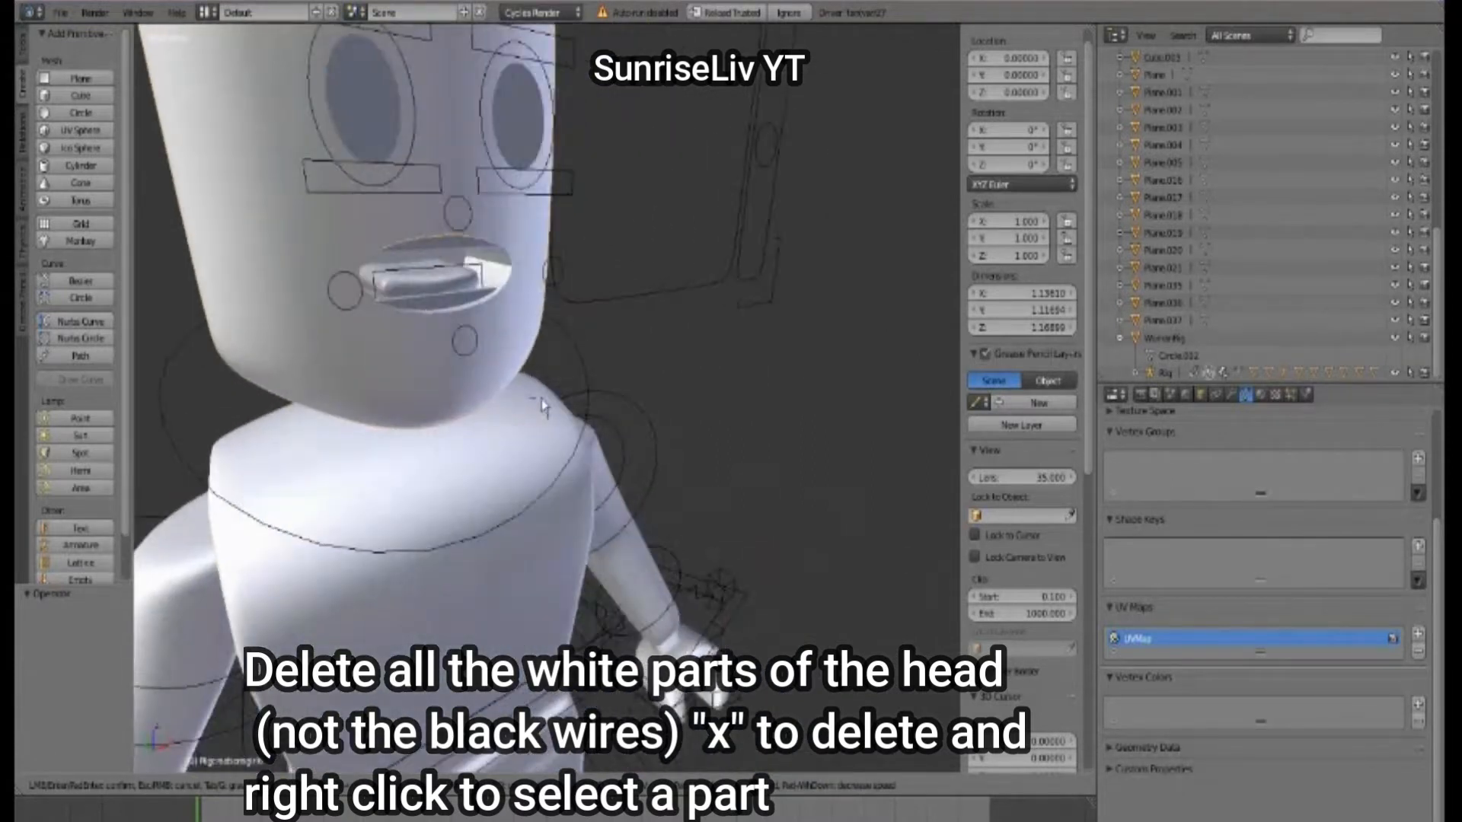
{"action": "key", "text": "w"}
{"action": "key", "text": "s"}
{"action": "key", "text": "d"}
{"action": "key", "text": "w"}
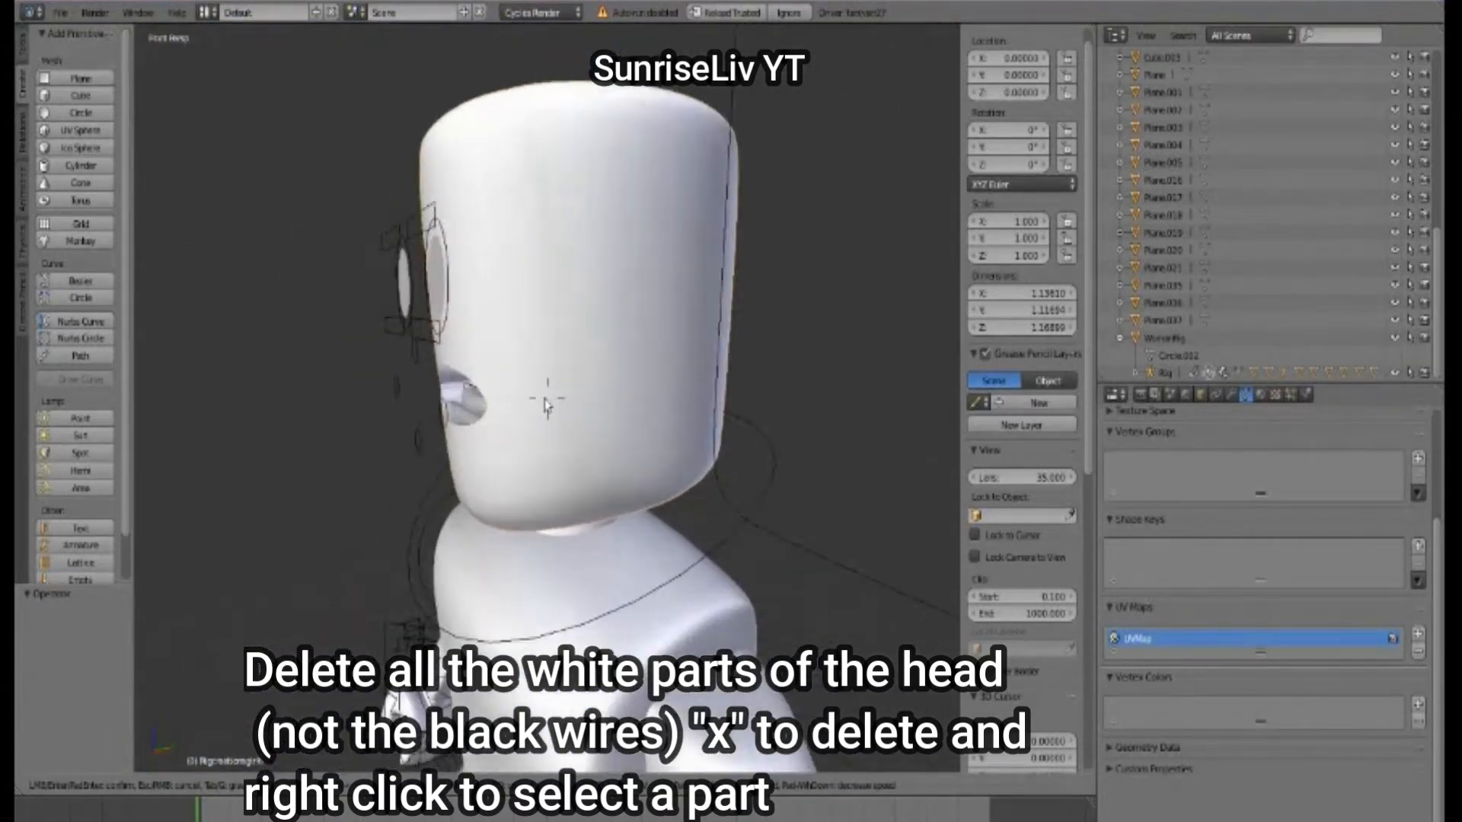
{"action": "left_click", "coordinate": [549, 406]}
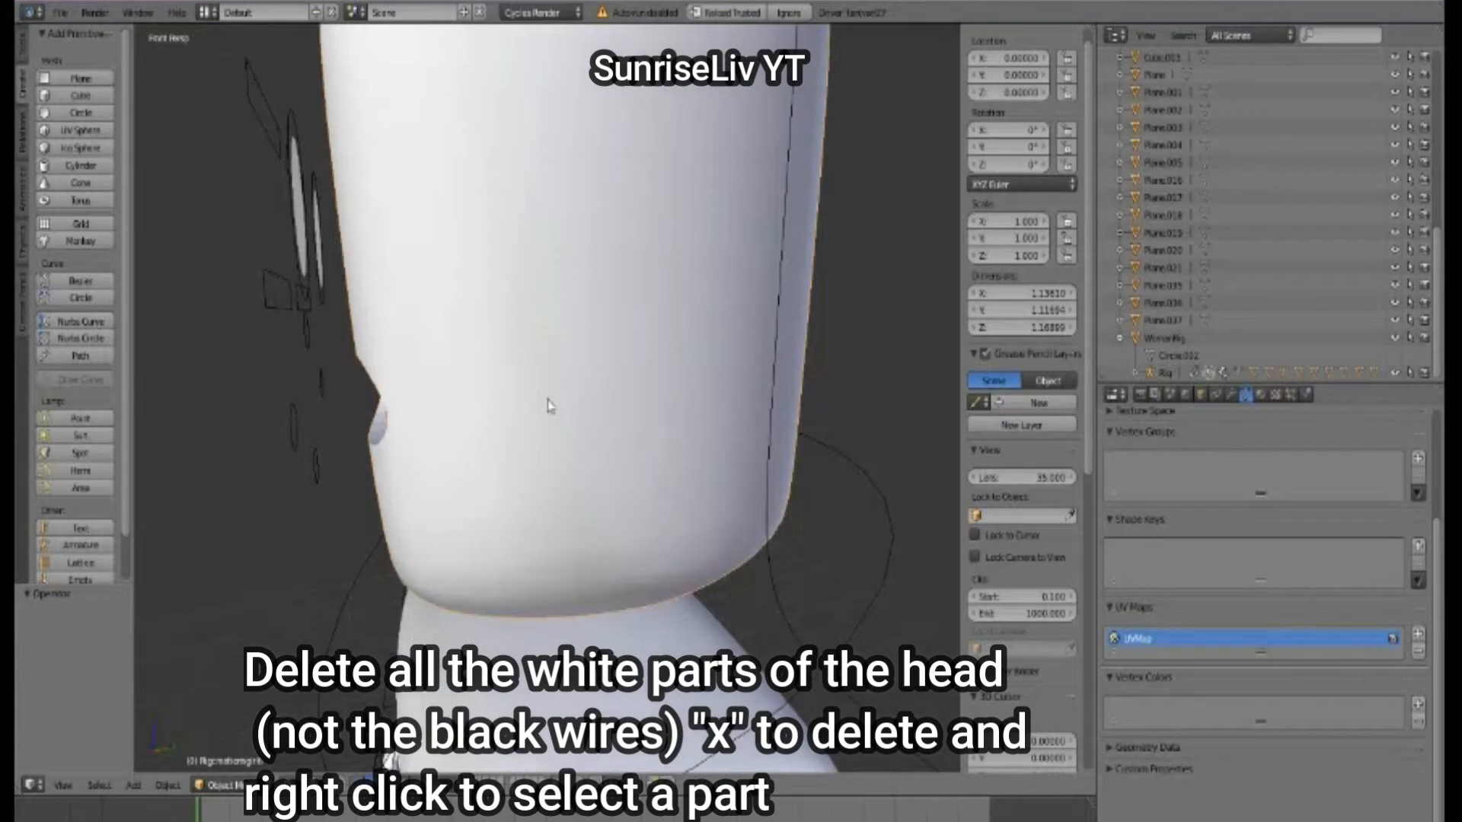
{"action": "key", "text": "x"}
{"action": "left_click", "coordinate": [536, 397]}
Step: Delete one of the two grey oval eye meshes floating above the neck
{"action": "key", "text": "shift+f"}
{"action": "key", "text": "s"}
{"action": "key", "text": "w"}
{"action": "left_click", "coordinate": [548, 406]}
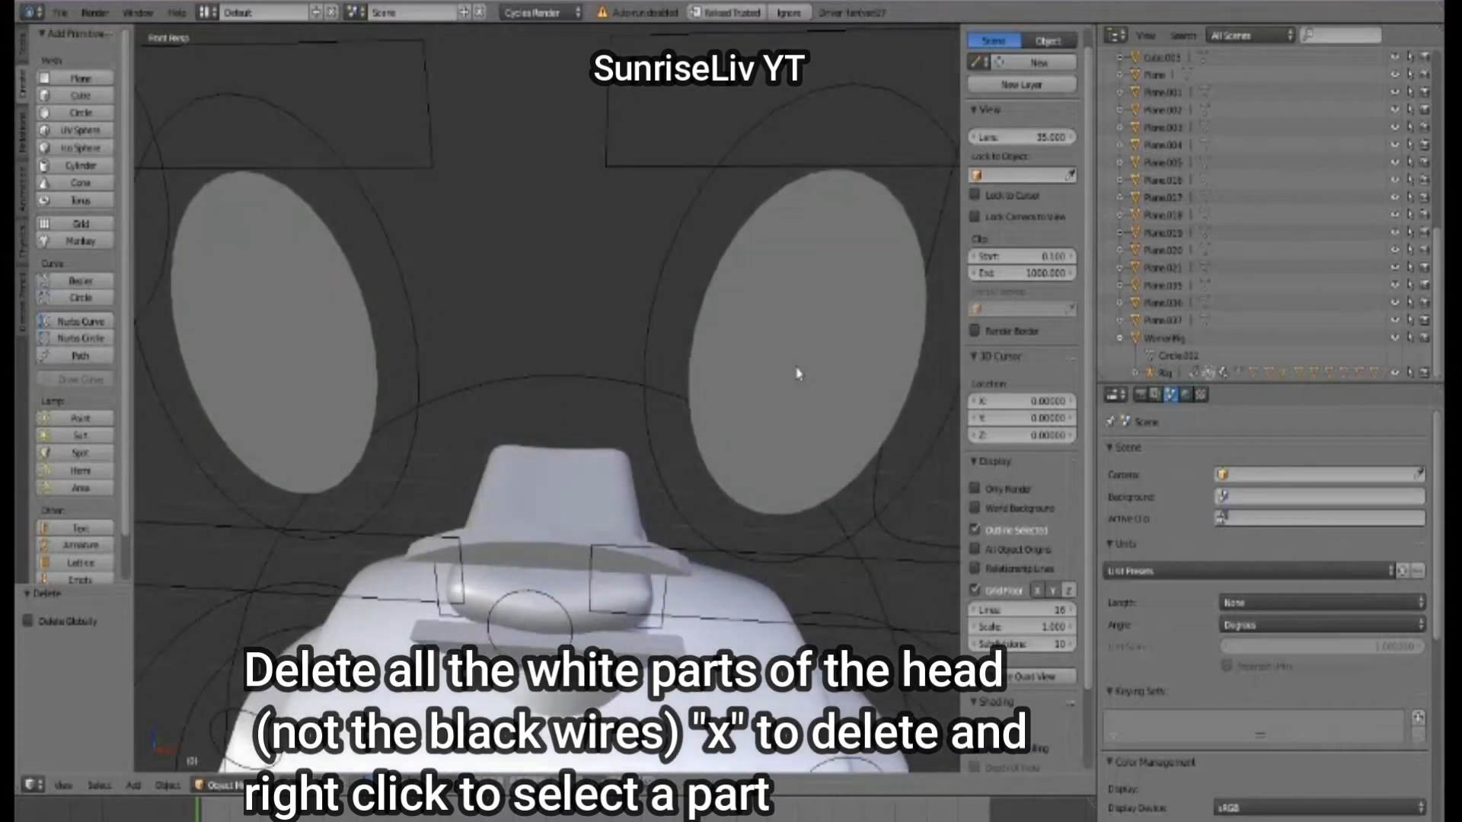
{"action": "key", "text": "shift+f"}
{"action": "key", "text": "s"}
{"action": "key", "text": "d"}
{"action": "key", "text": "w"}
{"action": "left_click", "coordinate": [549, 405]}
{"action": "right_click", "coordinate": [411, 376]}
{"action": "key", "text": "x"}
{"action": "key", "text": "Return"}
Step: Delete the remaining grey oval eye mesh
{"action": "key", "text": "shift+f"}
{"action": "key", "text": "a"}
{"action": "left_click", "coordinate": [549, 405]}
{"action": "right_click", "coordinate": [678, 365]}
{"action": "key", "text": "x"}
{"action": "key", "text": "Return"}
Step: Delete the leftover teeth and tongue meshes of the mouth above the neck
{"action": "key", "text": "shift+f"}
{"action": "key", "text": "s"}
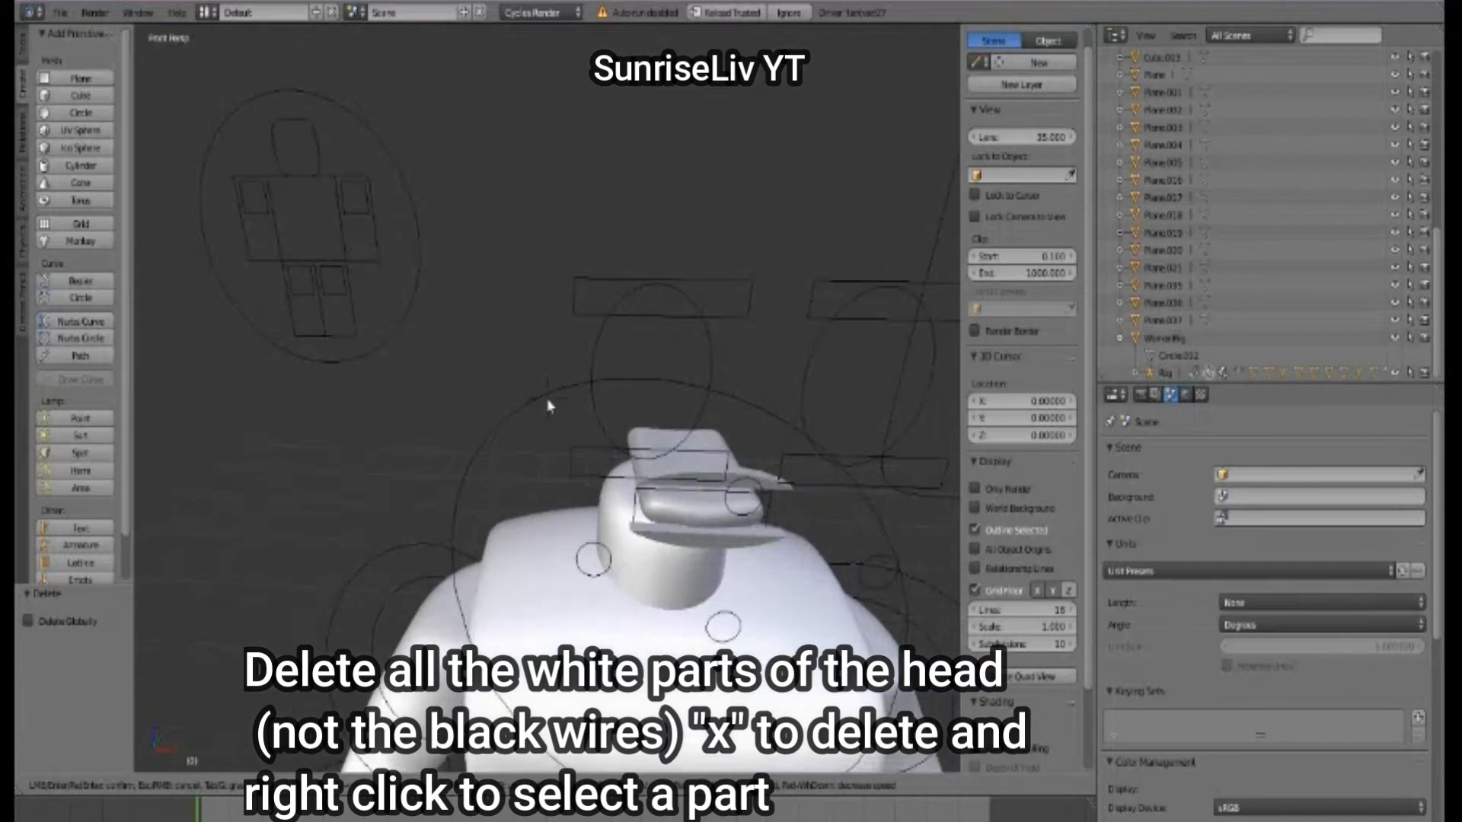
{"action": "key", "text": "w"}
{"action": "key", "text": "d"}
{"action": "key", "text": "s"}
{"action": "key", "text": "d"}
{"action": "left_click", "coordinate": [549, 405]}
Step: Return to the front of the headless rig and select its torso mesh
{"action": "key", "text": "shift+f"}
{"action": "key", "text": "s"}
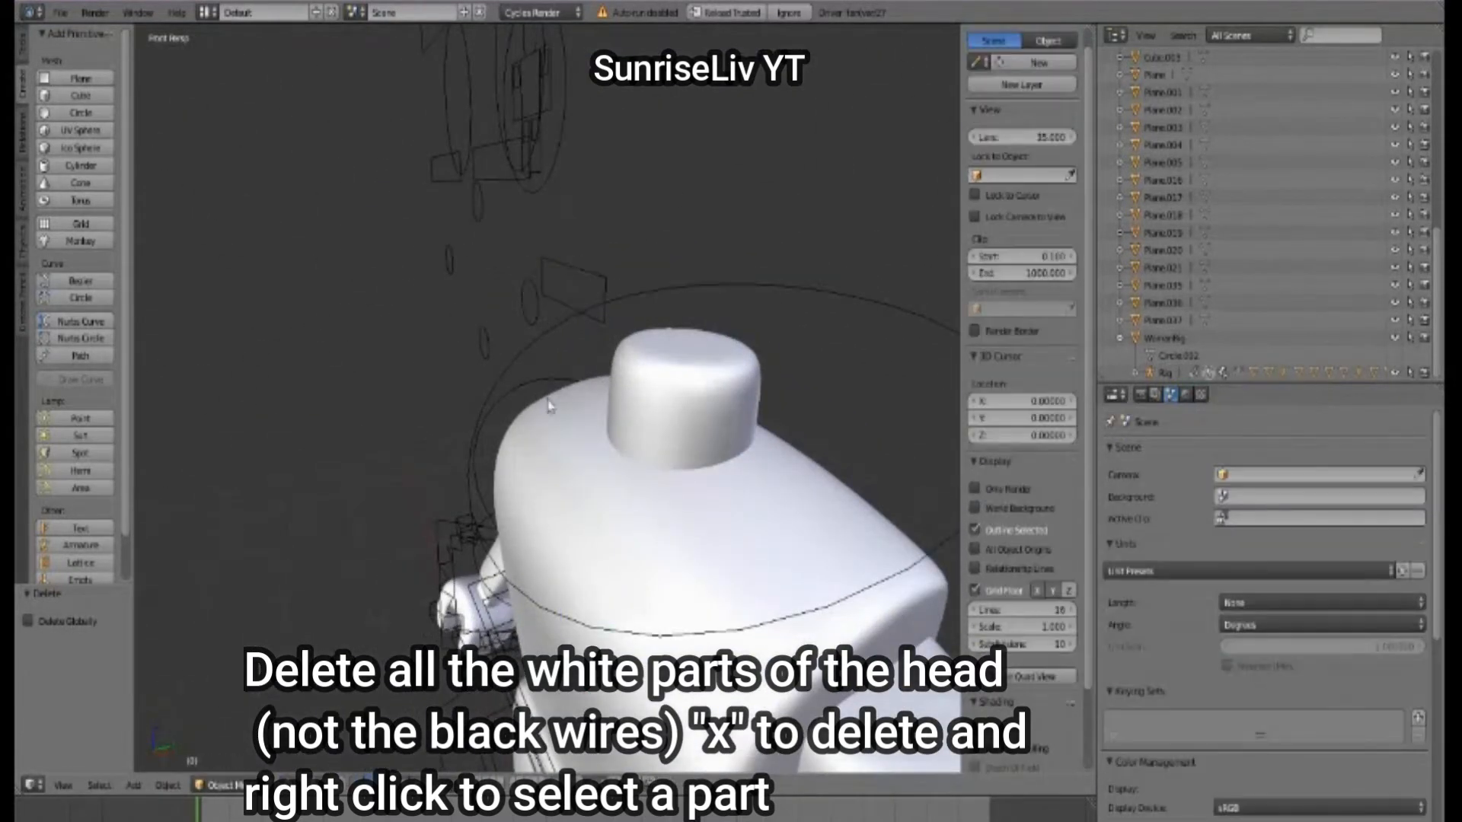
{"action": "key", "text": "a"}
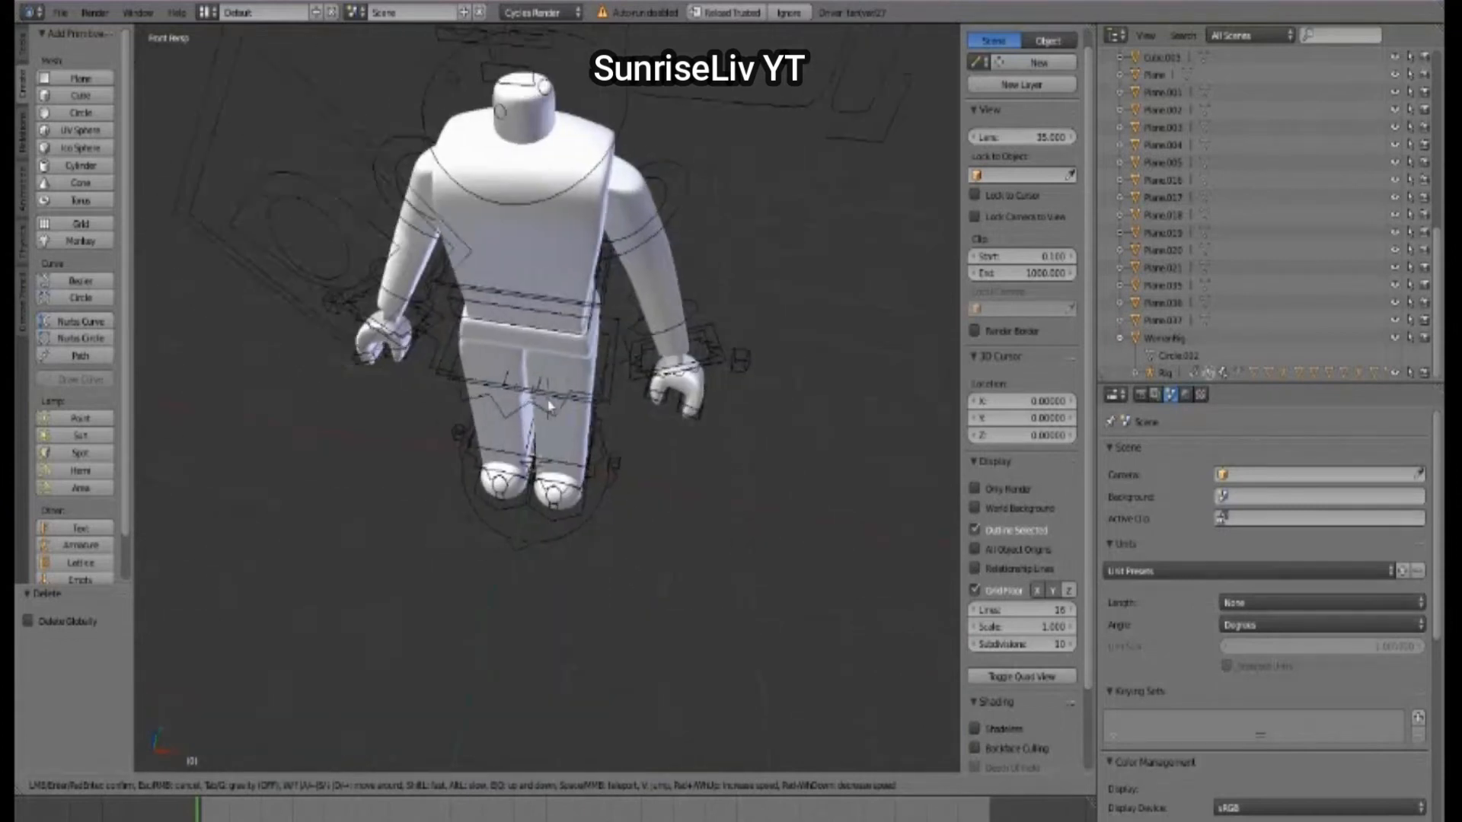
{"action": "key", "text": "w"}
{"action": "key", "text": "w"}
{"action": "left_click", "coordinate": [549, 406]}
{"action": "right_click", "coordinate": [515, 312]}
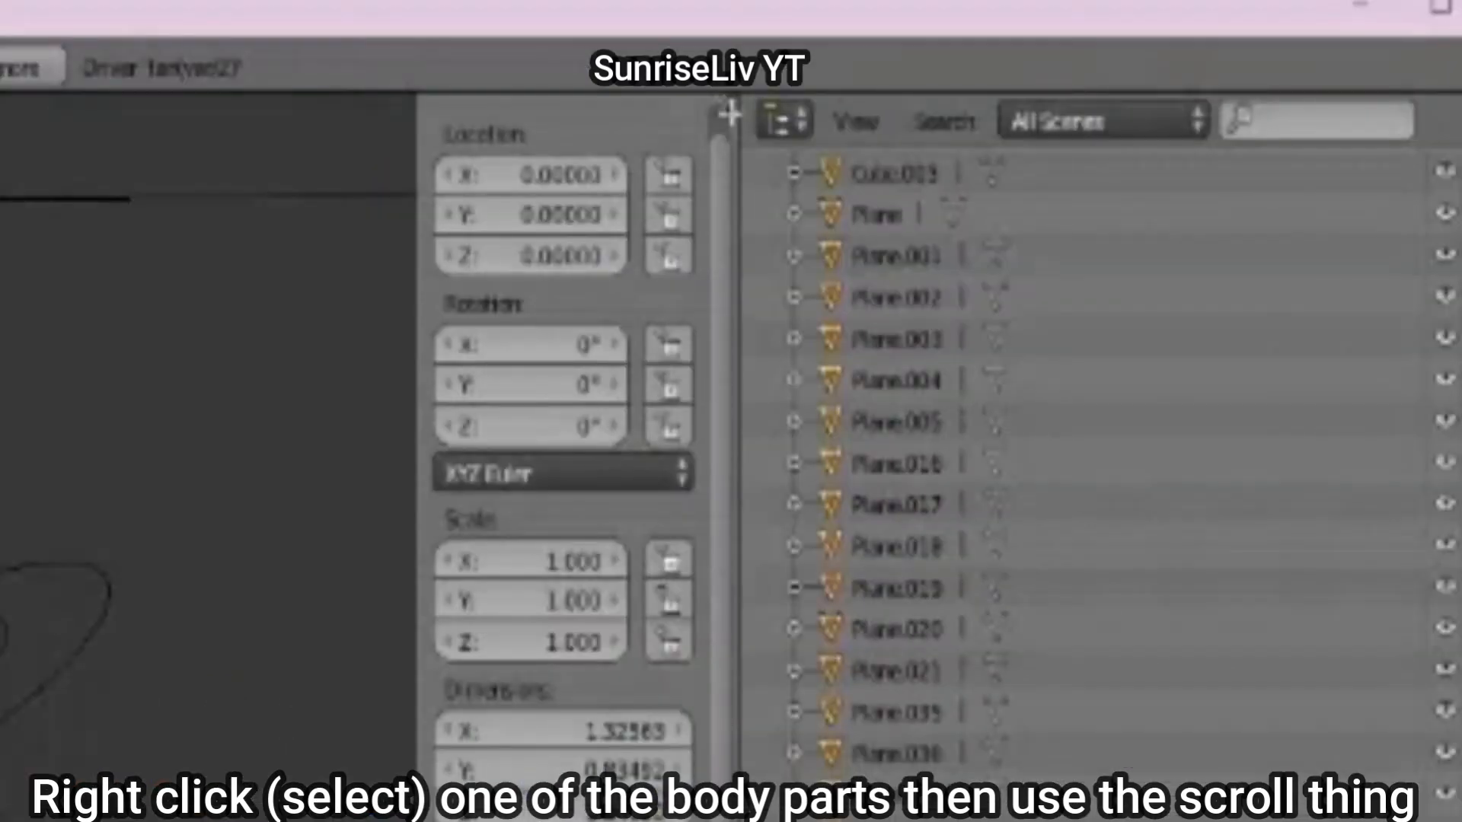
Step: Split the 3D view into two stacked areas and change the upper one to the Node Editor
{"action": "left_click_drag", "start_coordinate": [724, 105], "coordinate": [713, 821]}
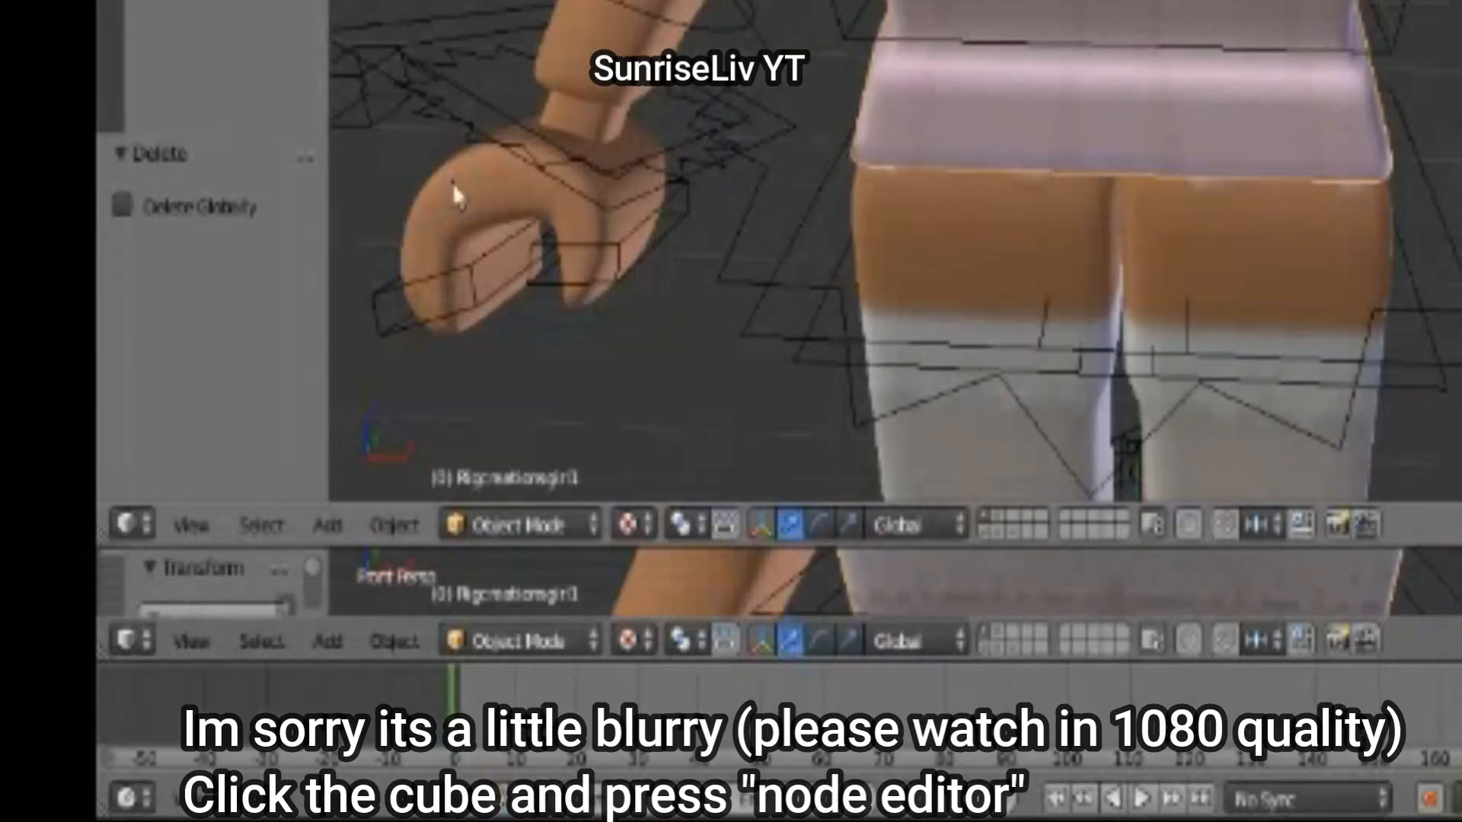
{"action": "left_click", "coordinate": [133, 524]}
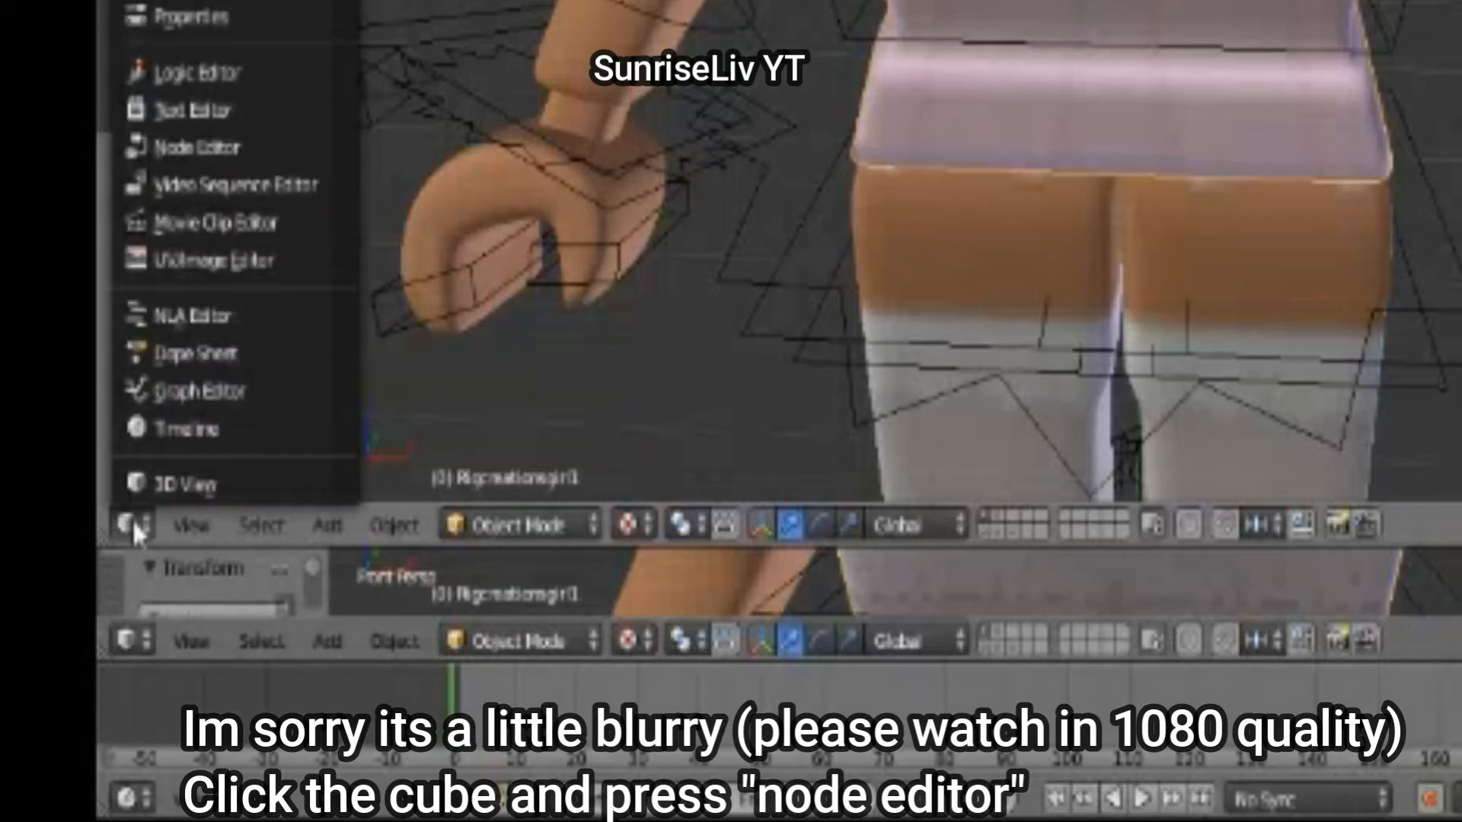
{"action": "left_click", "coordinate": [152, 147]}
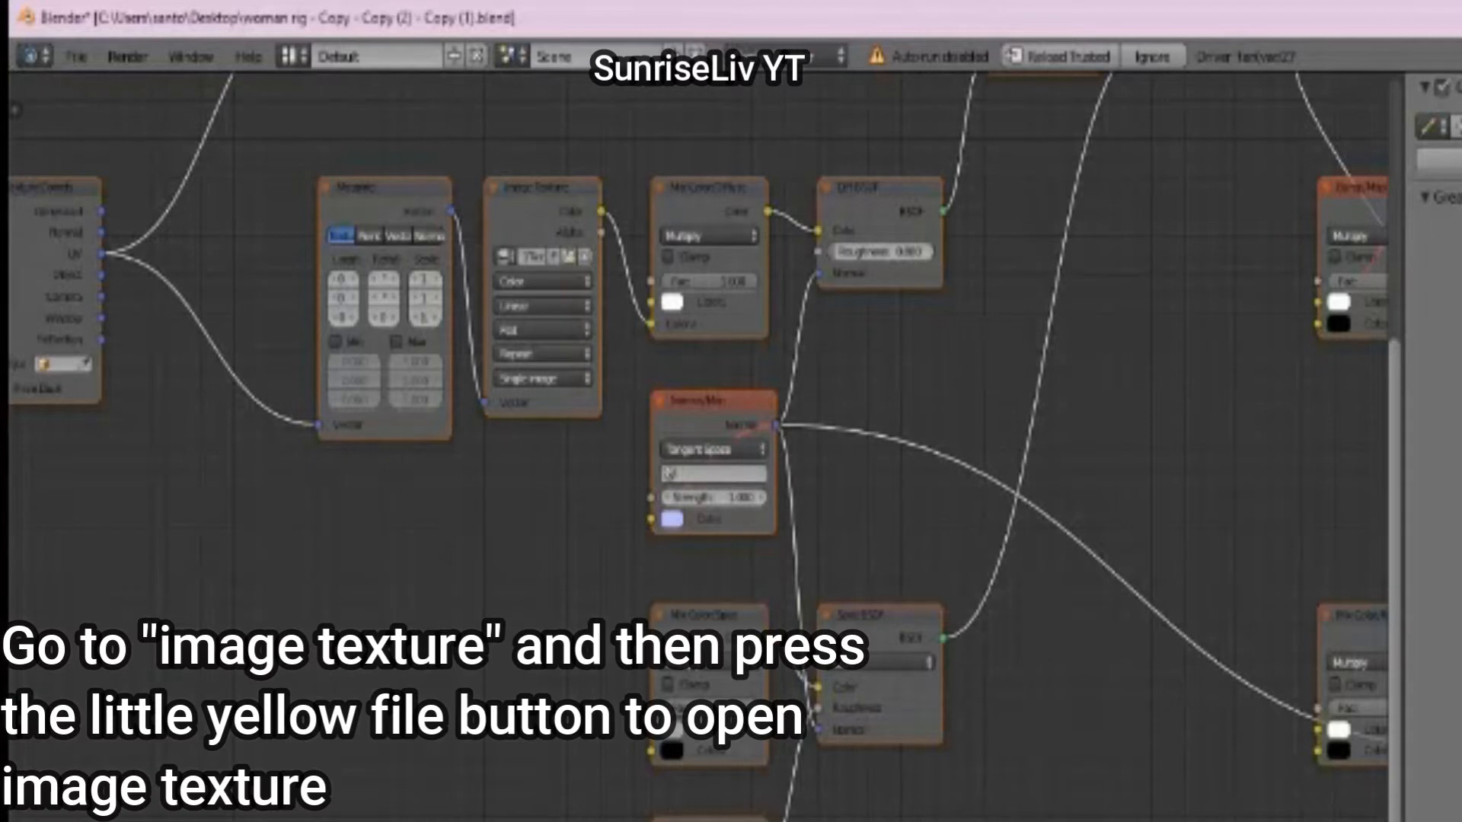
Step: Load the character's texture file into the Image Texture node that feeds the diffuse color mix
{"action": "mouse_move", "coordinate": [686, 820]}
{"action": "left_mouse_down"}
{"action": "mouse_move", "coordinate": [761, 820]}
{"action": "mouse_move", "coordinate": [544, 819]}
{"action": "mouse_move", "coordinate": [669, 820]}
{"action": "left_mouse_up"}
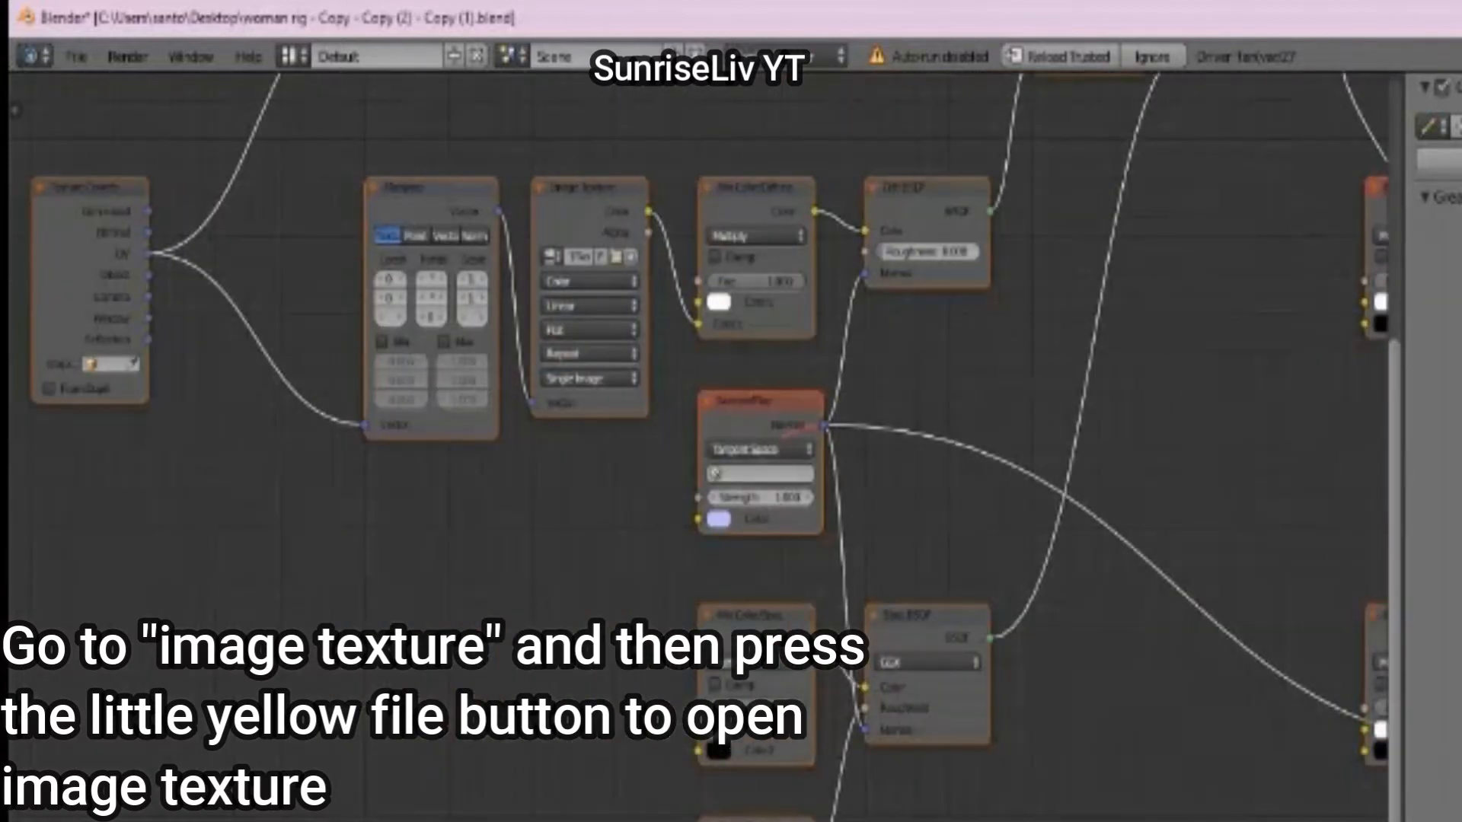
{"action": "left_click_drag", "start_coordinate": [1384, 753], "coordinate": [1390, 621]}
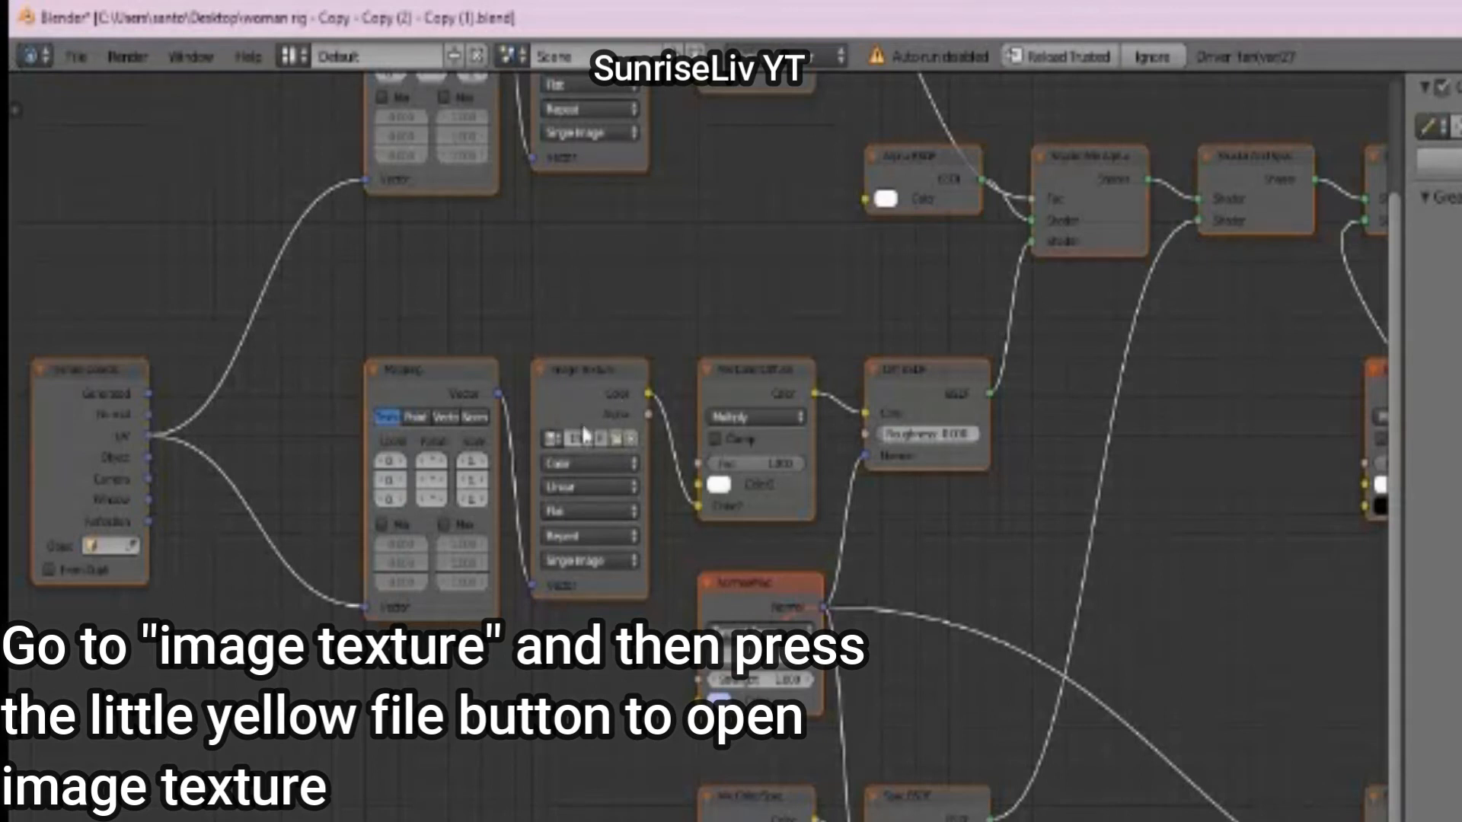
{"action": "left_click", "coordinate": [619, 446]}
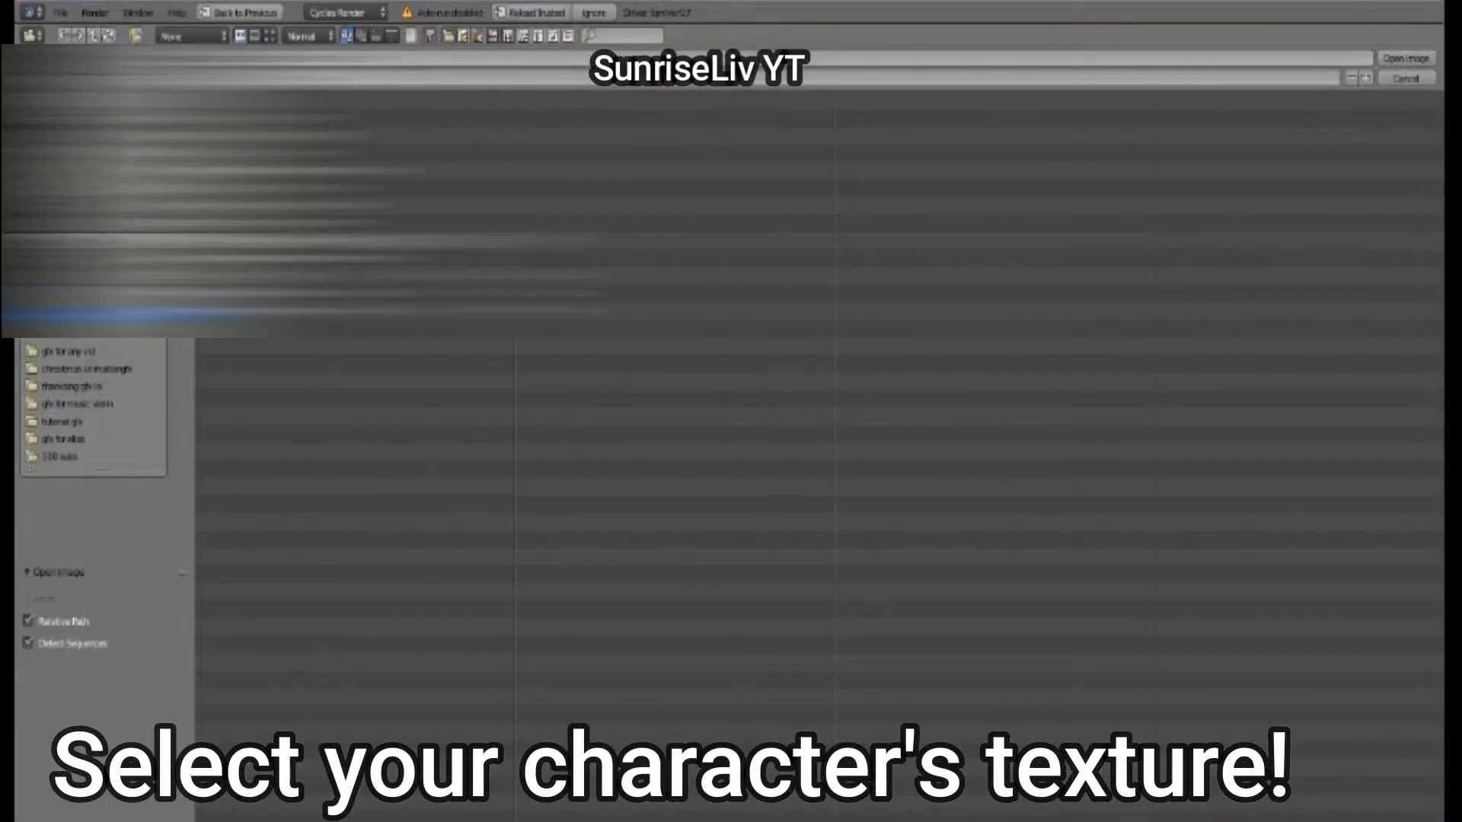
{"action": "left_click", "coordinate": [373, 293]}
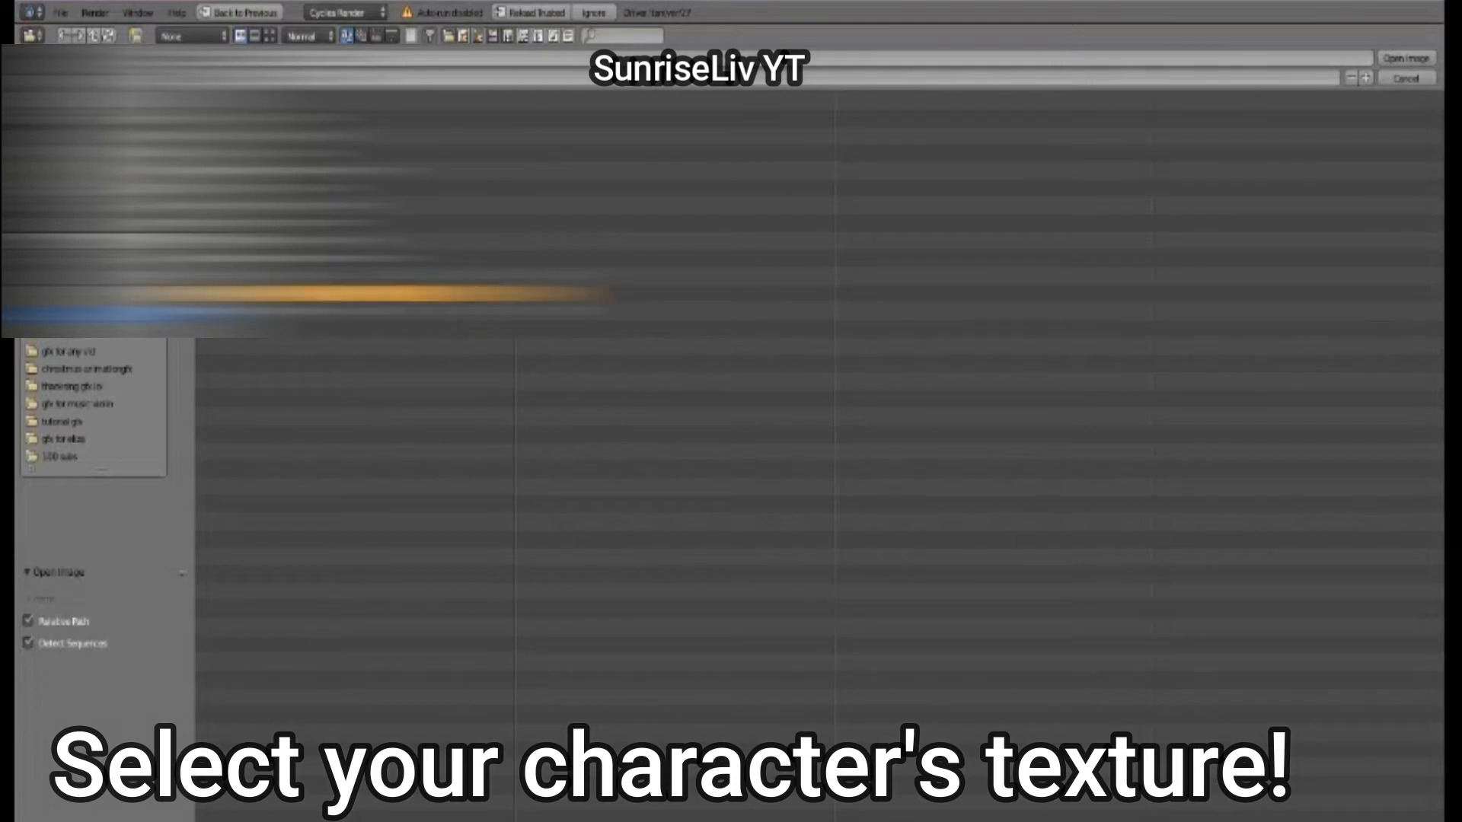
{"action": "left_click", "coordinate": [1428, 67]}
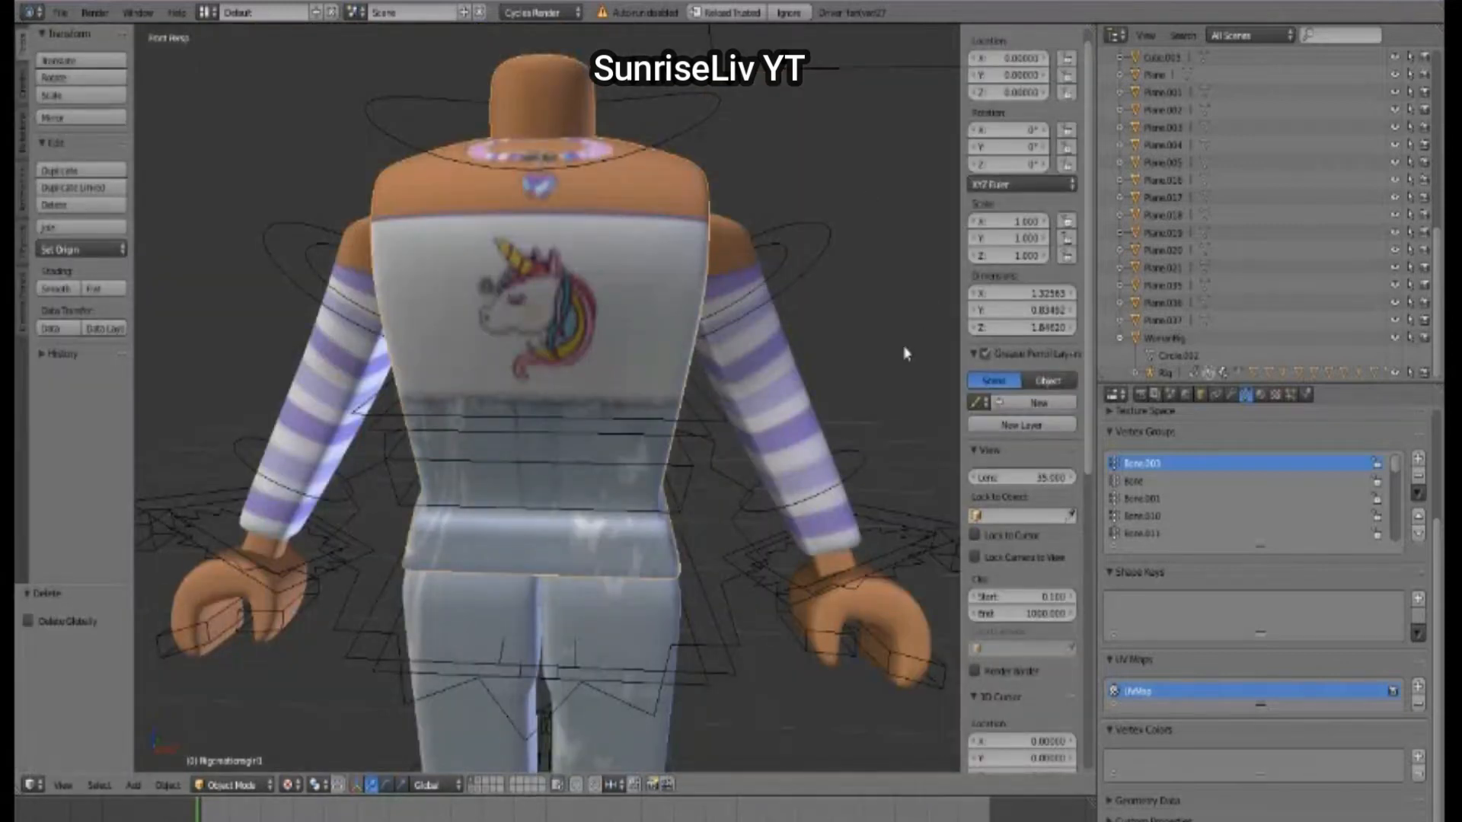
Step: Start a Wavefront (.obj) import and browse the bookmarked folders for the character exported from Roblox Studio
{"action": "key", "text": "shift+f"}
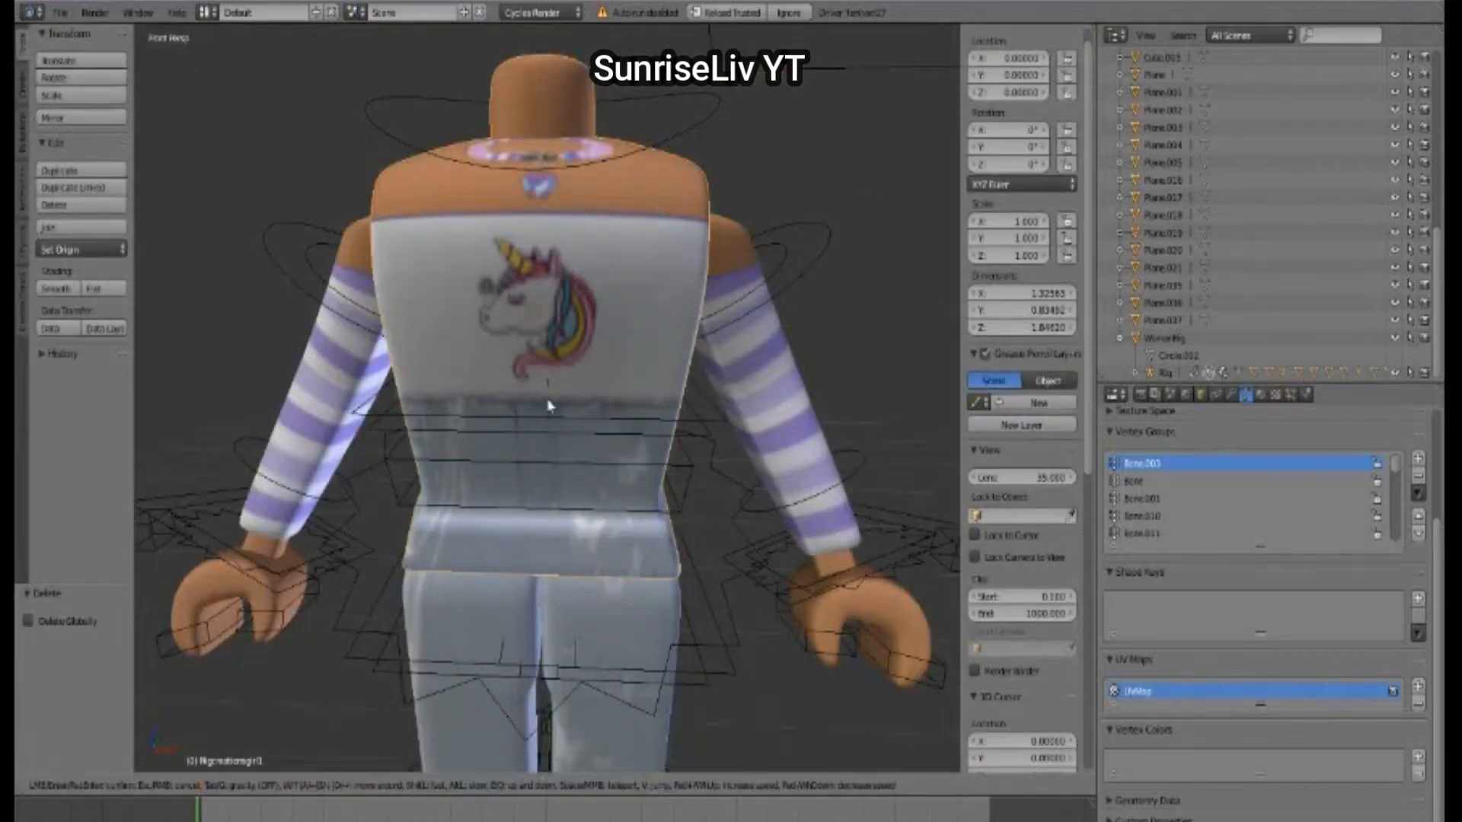
{"action": "key", "text": "s"}
{"action": "key", "text": "s"}
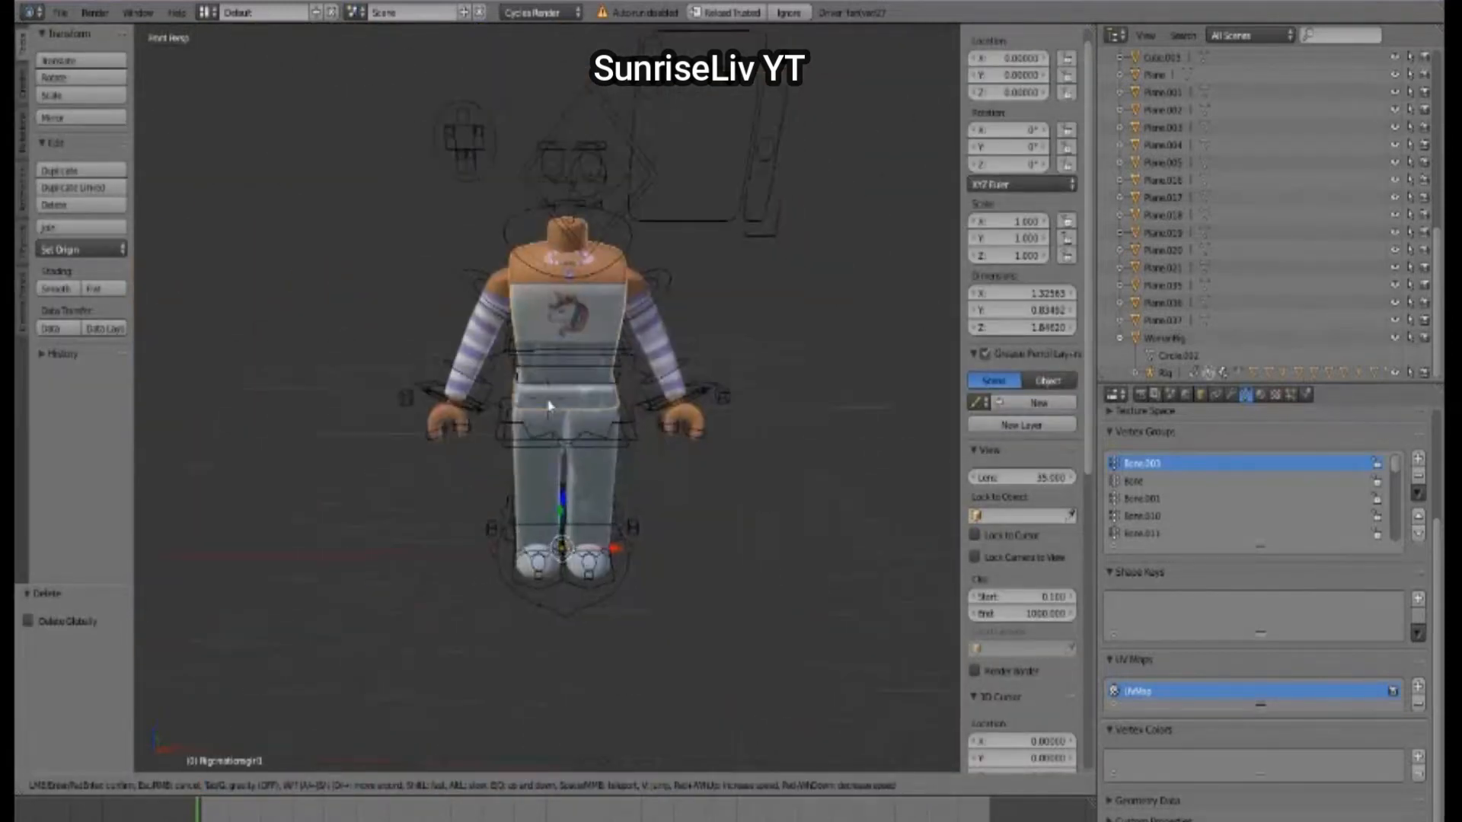
{"action": "key", "text": "w"}
{"action": "key", "text": "s"}
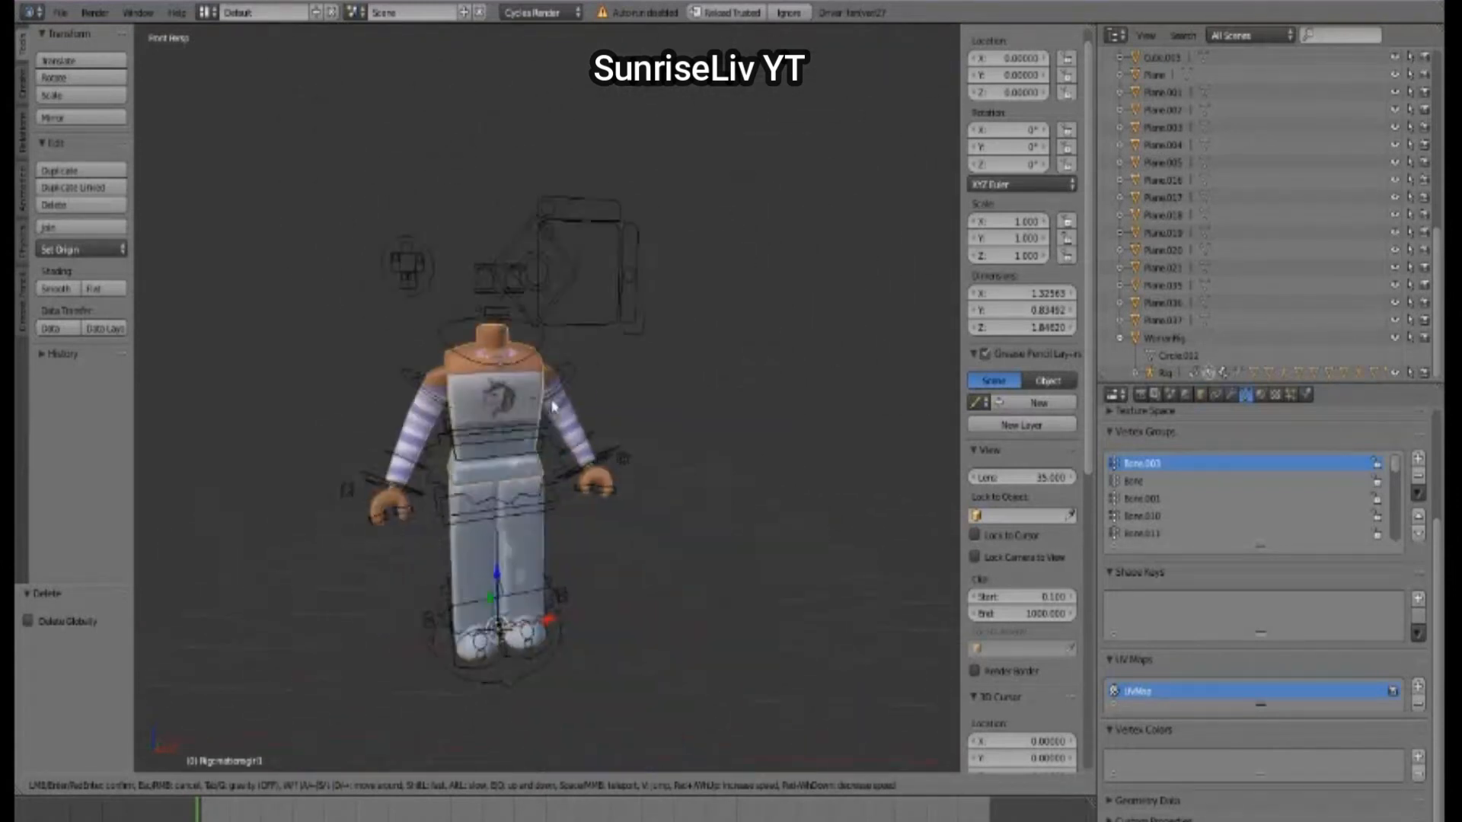
{"action": "left_click", "coordinate": [549, 406]}
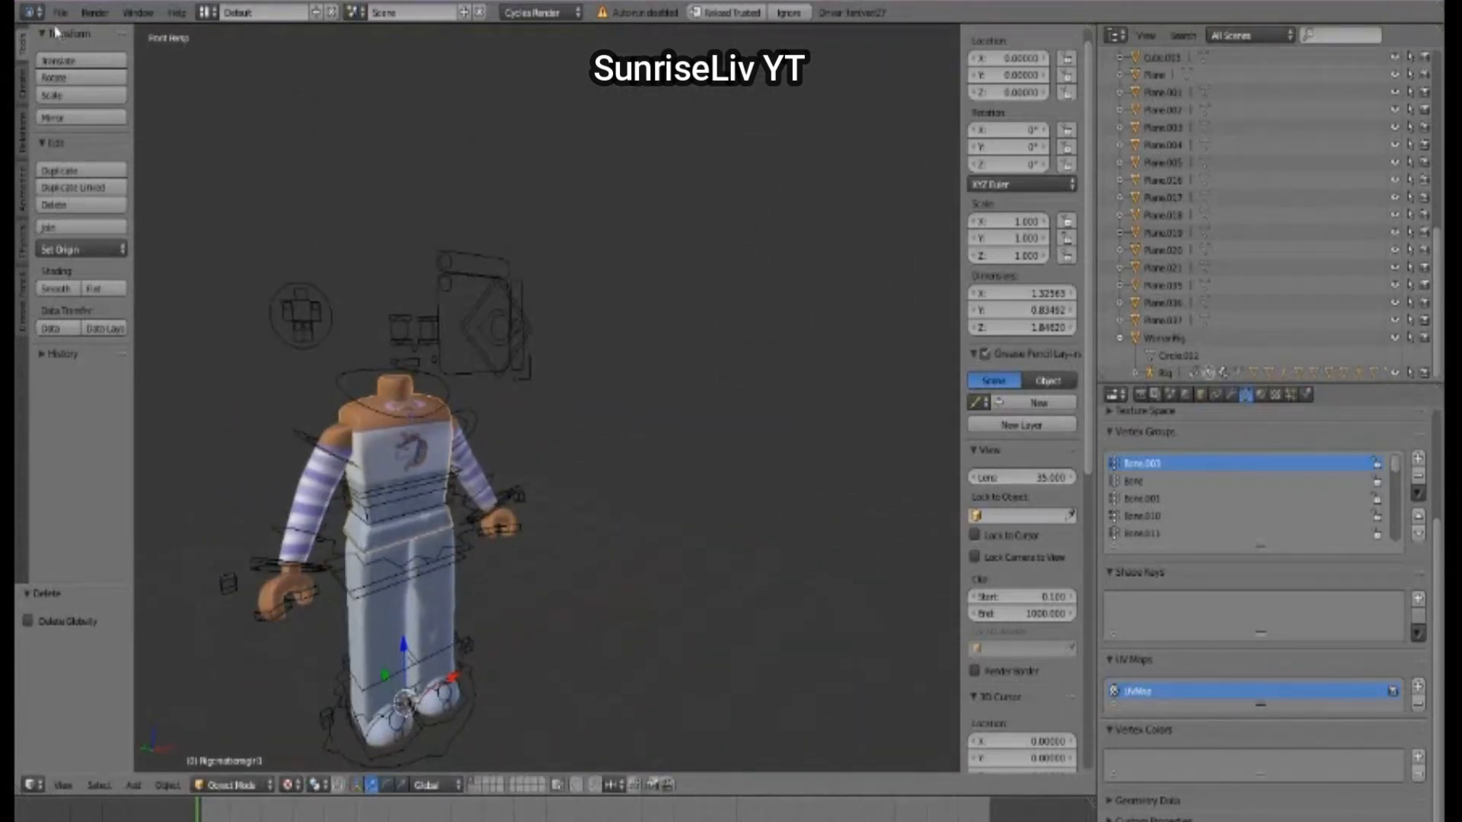
{"action": "left_click", "coordinate": [59, 12]}
{"action": "mouse_move", "coordinate": [138, 362]}
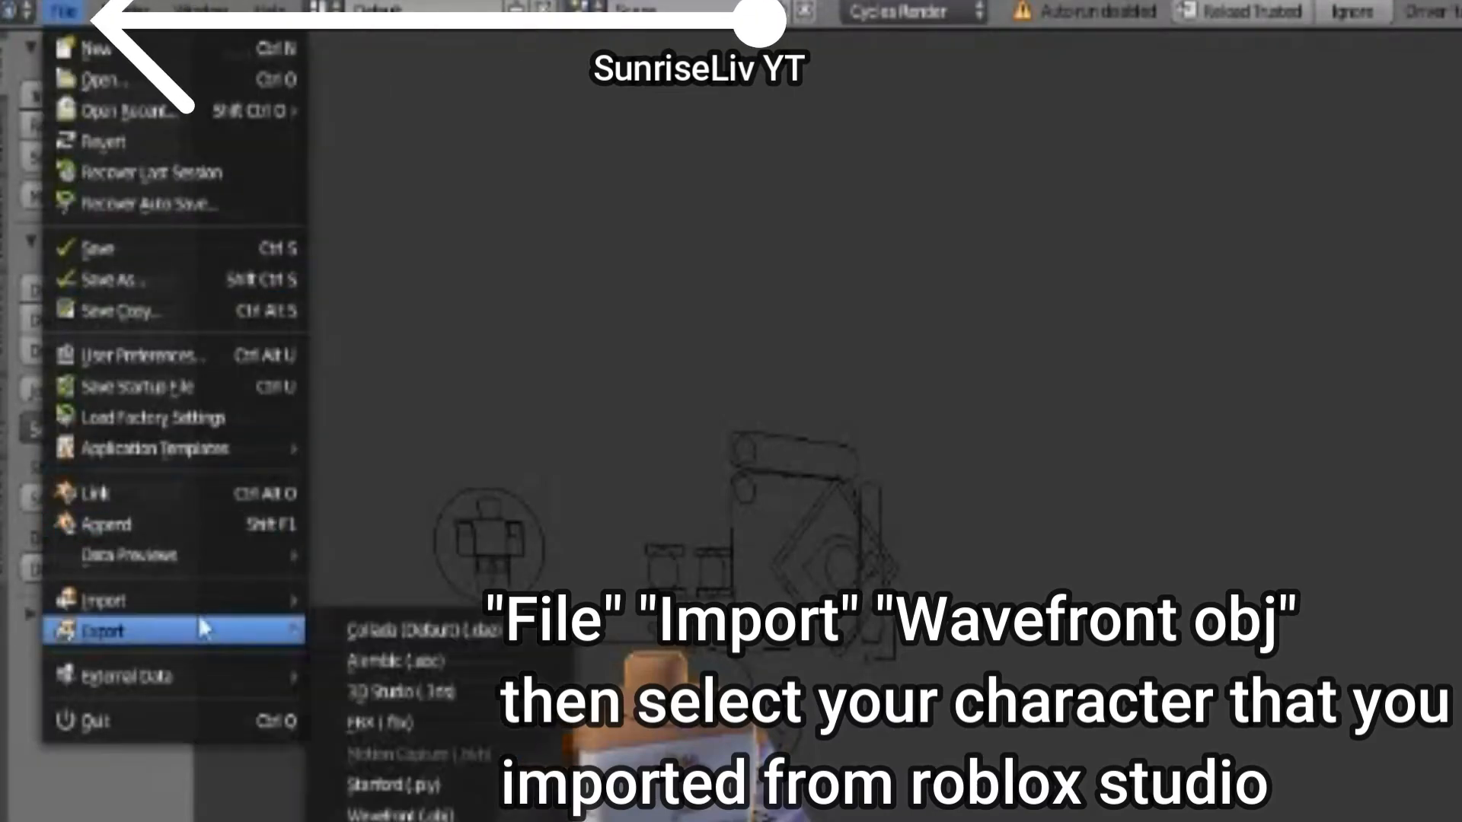
{"action": "mouse_move", "coordinate": [198, 601]}
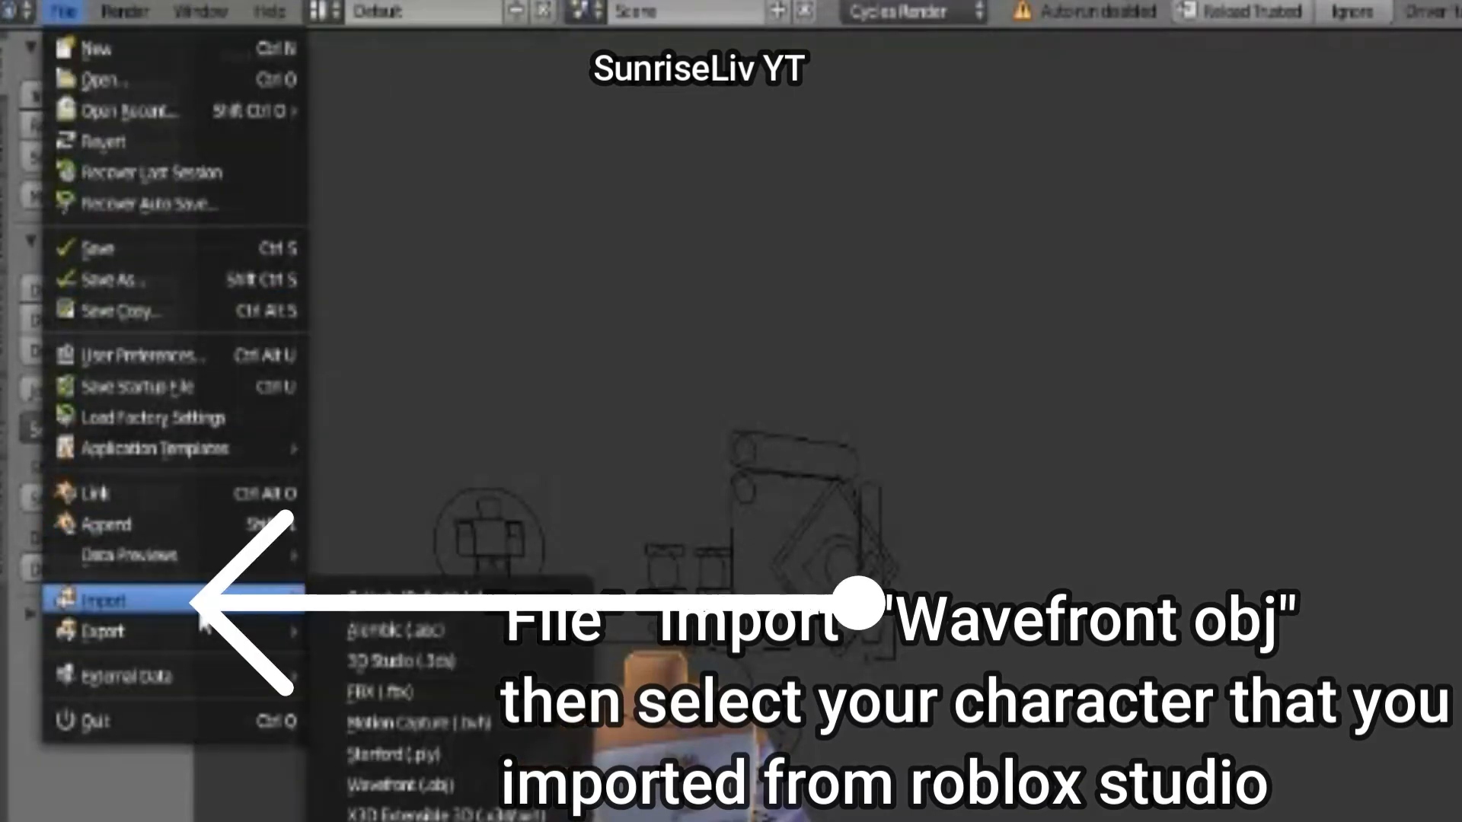
{"action": "left_click", "coordinate": [454, 785]}
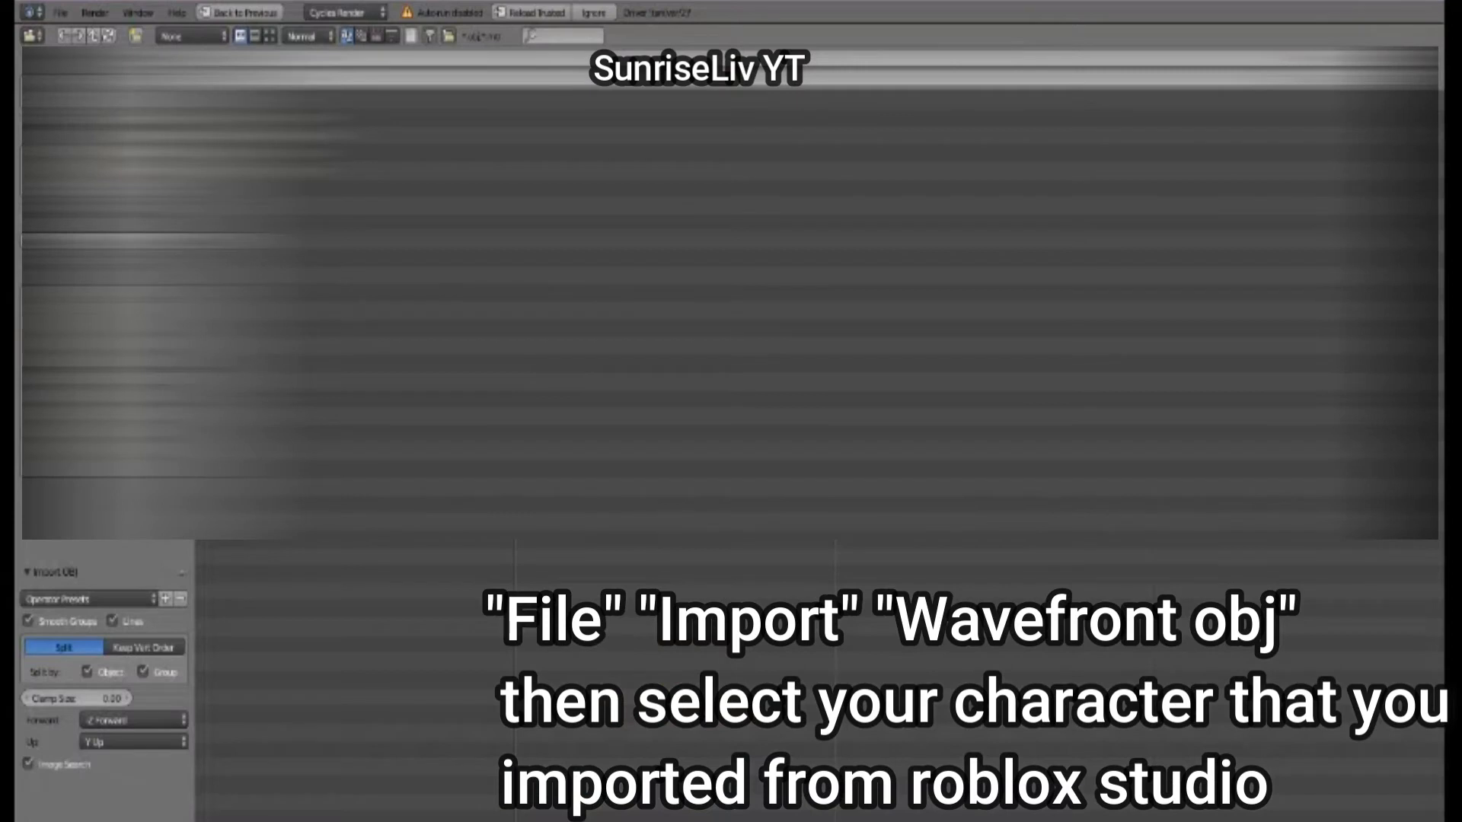
{"action": "left_click", "coordinate": [85, 297]}
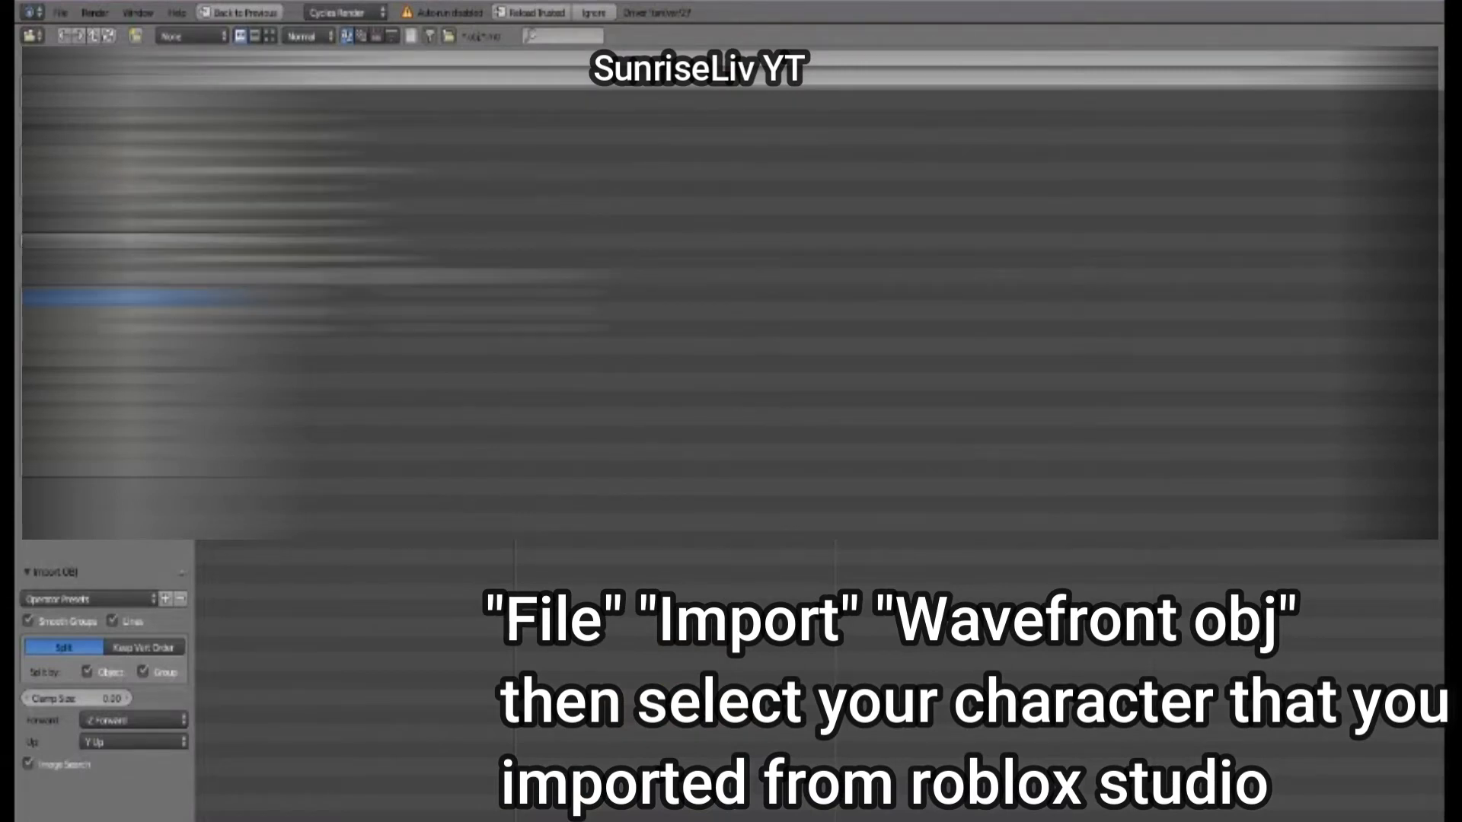
{"action": "left_click", "coordinate": [85, 332]}
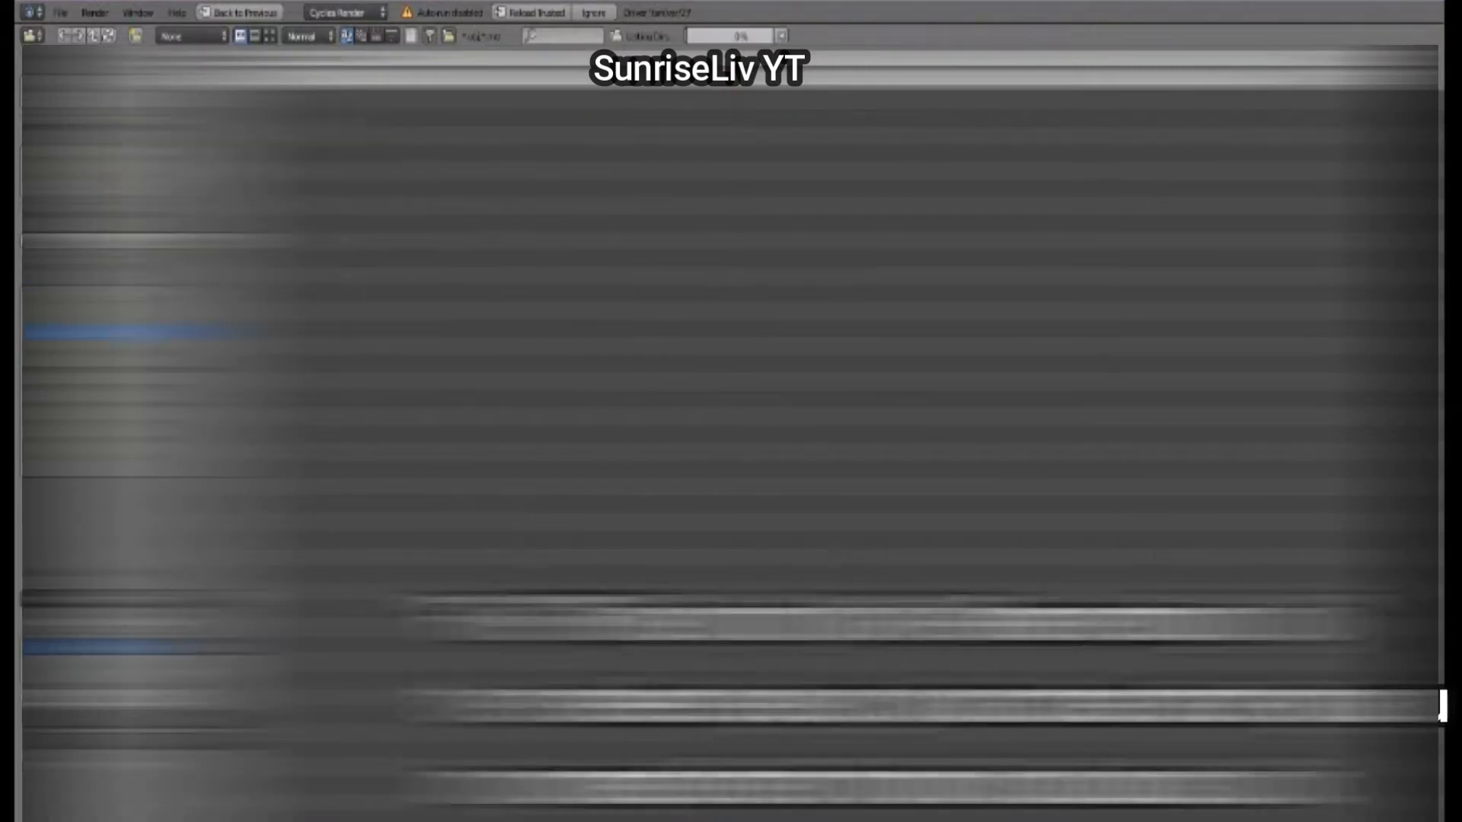
Step: Filter the folder for the tutorial GFX character and import its .obj file
{"action": "left_click", "coordinate": [552, 36]}
{"action": "type", "text": "roblox"}
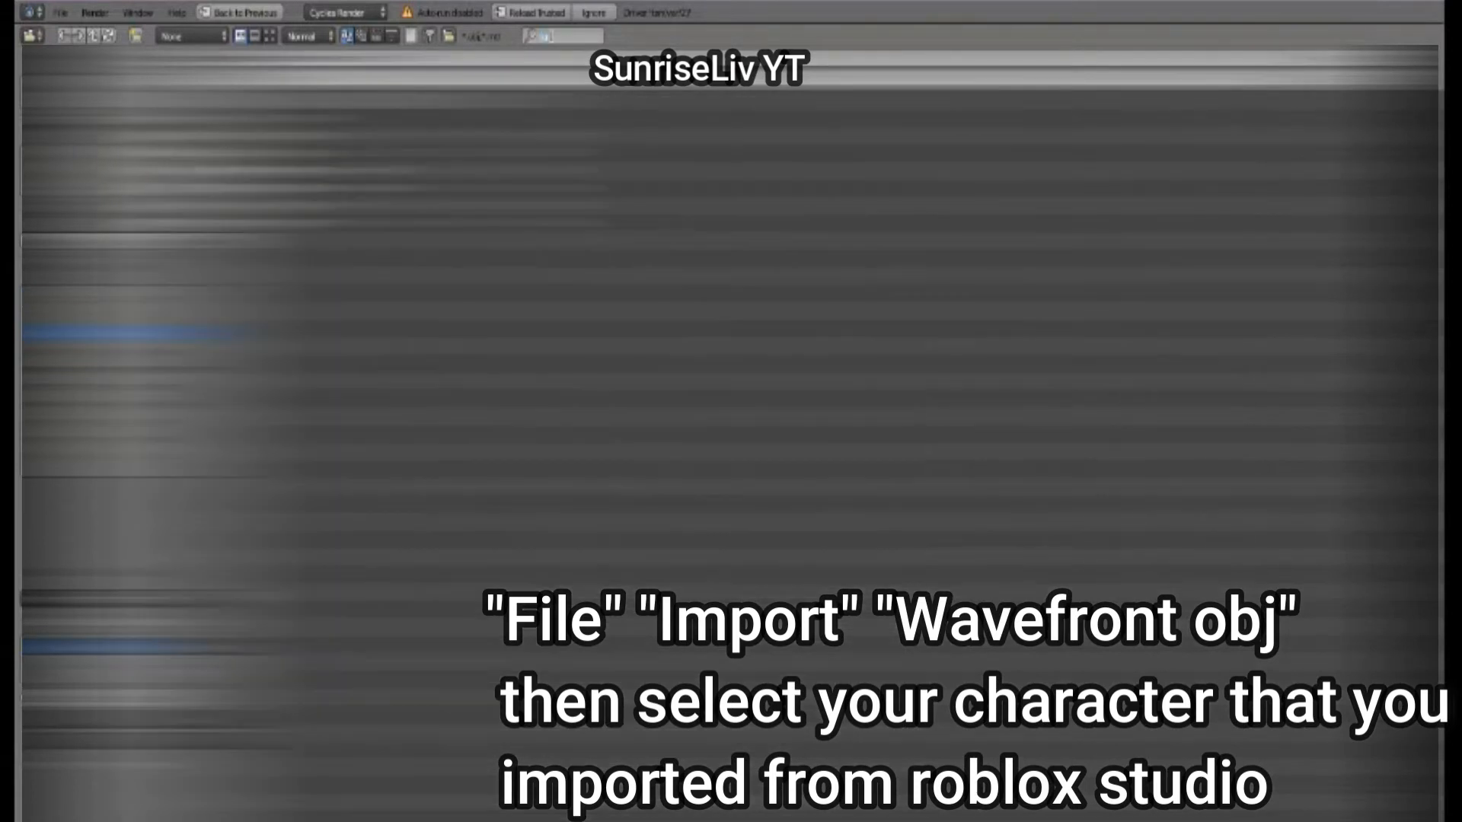
{"action": "type", "text": "liv"}
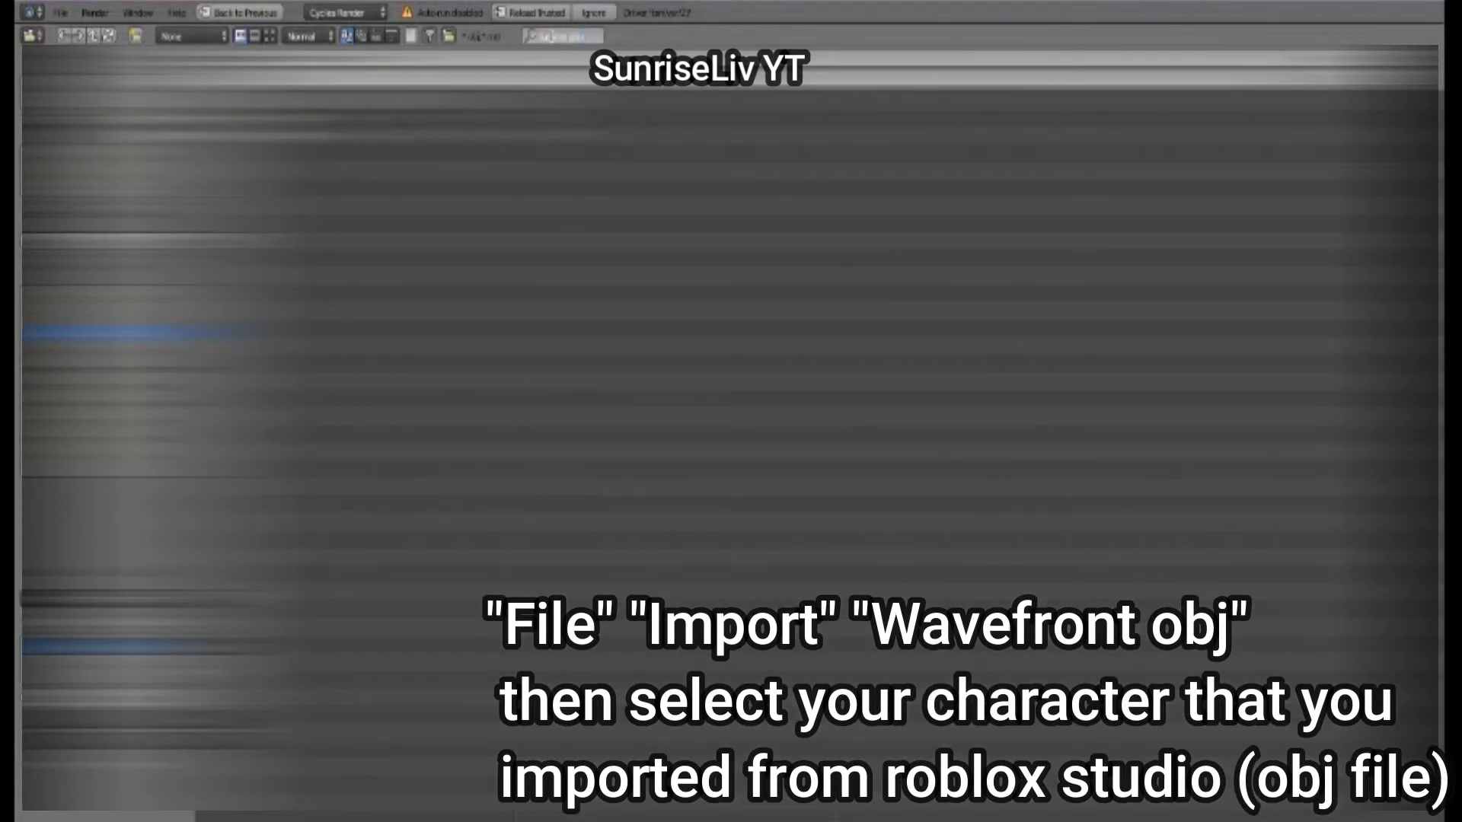
{"action": "key", "text": "Return"}
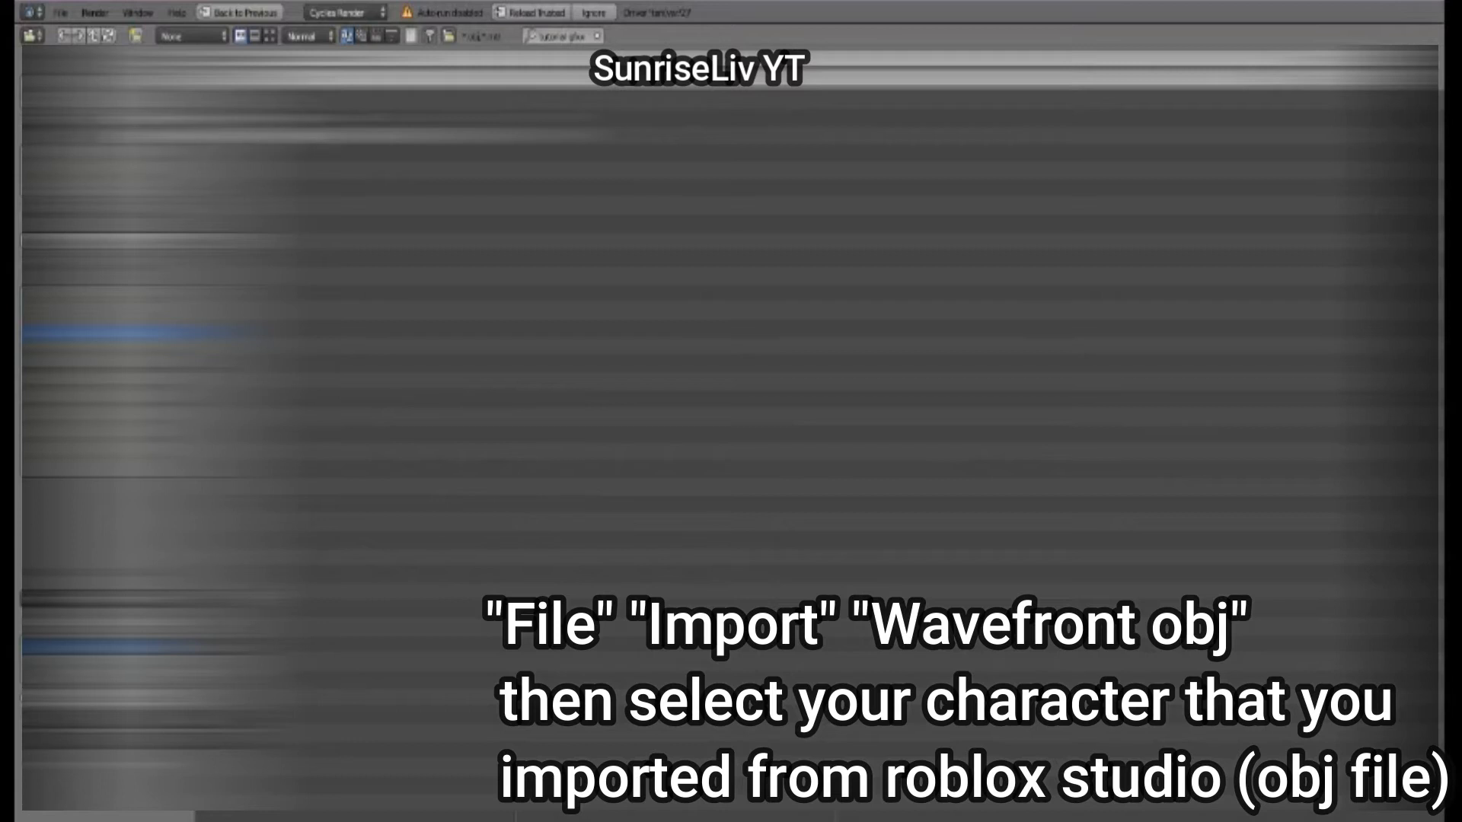
{"action": "left_click", "coordinate": [275, 135]}
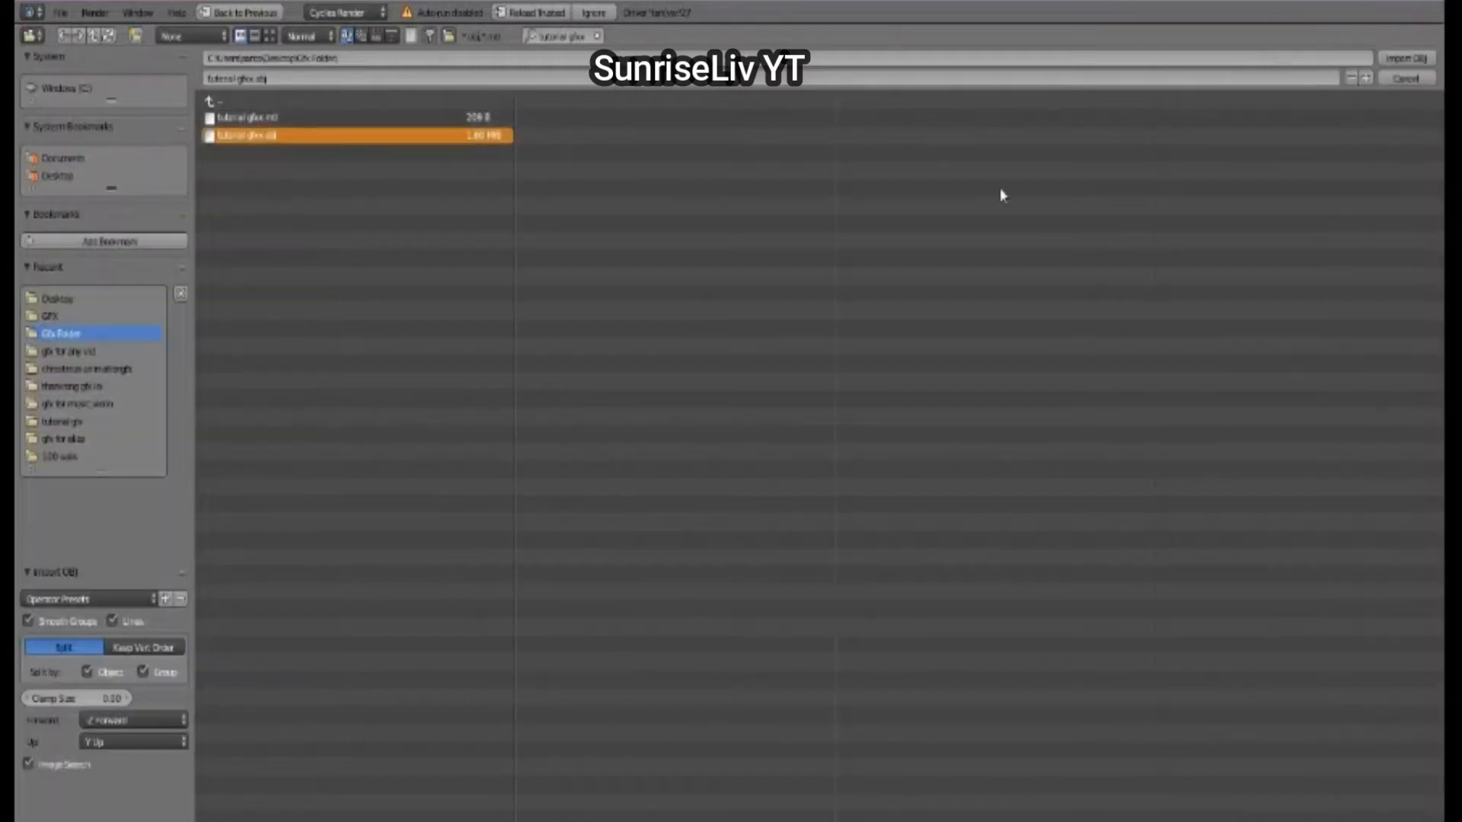
{"action": "left_click", "coordinate": [1411, 59]}
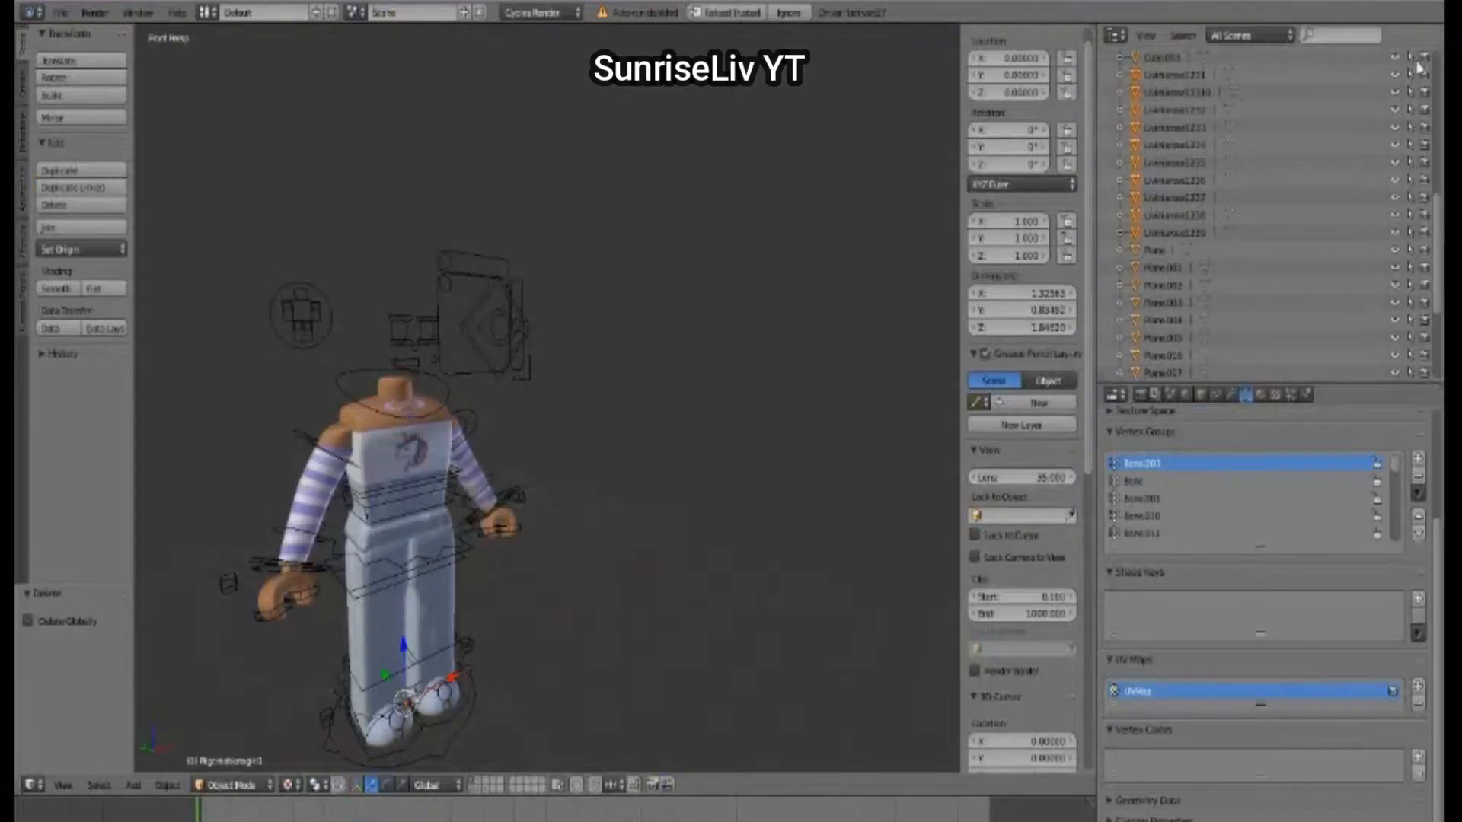
Step: Set the origin of every part of the imported avatar to its geometry
{"action": "key", "text": "shift+f"}
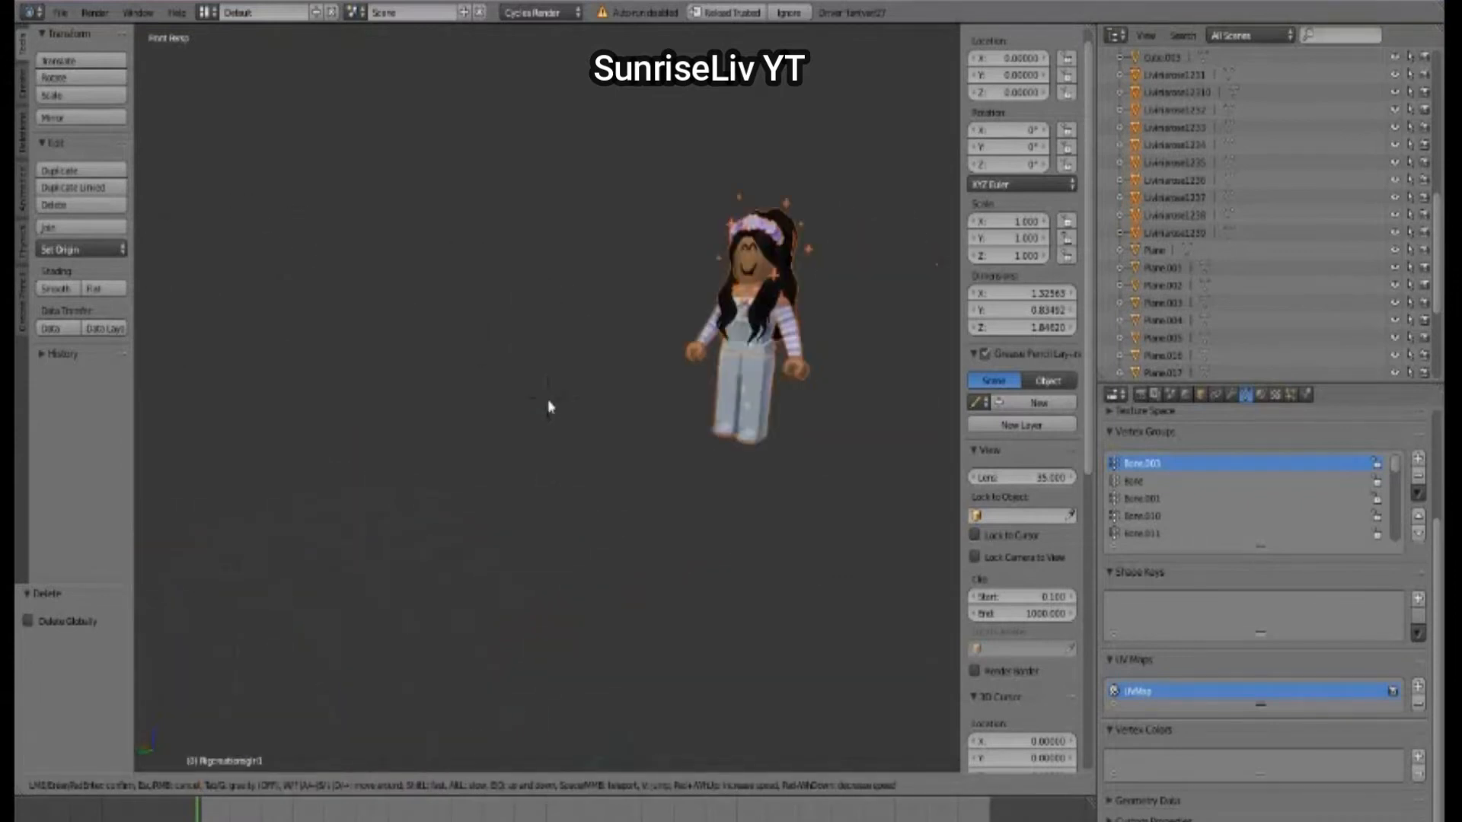
{"action": "key", "text": "d"}
{"action": "key", "text": "d"}
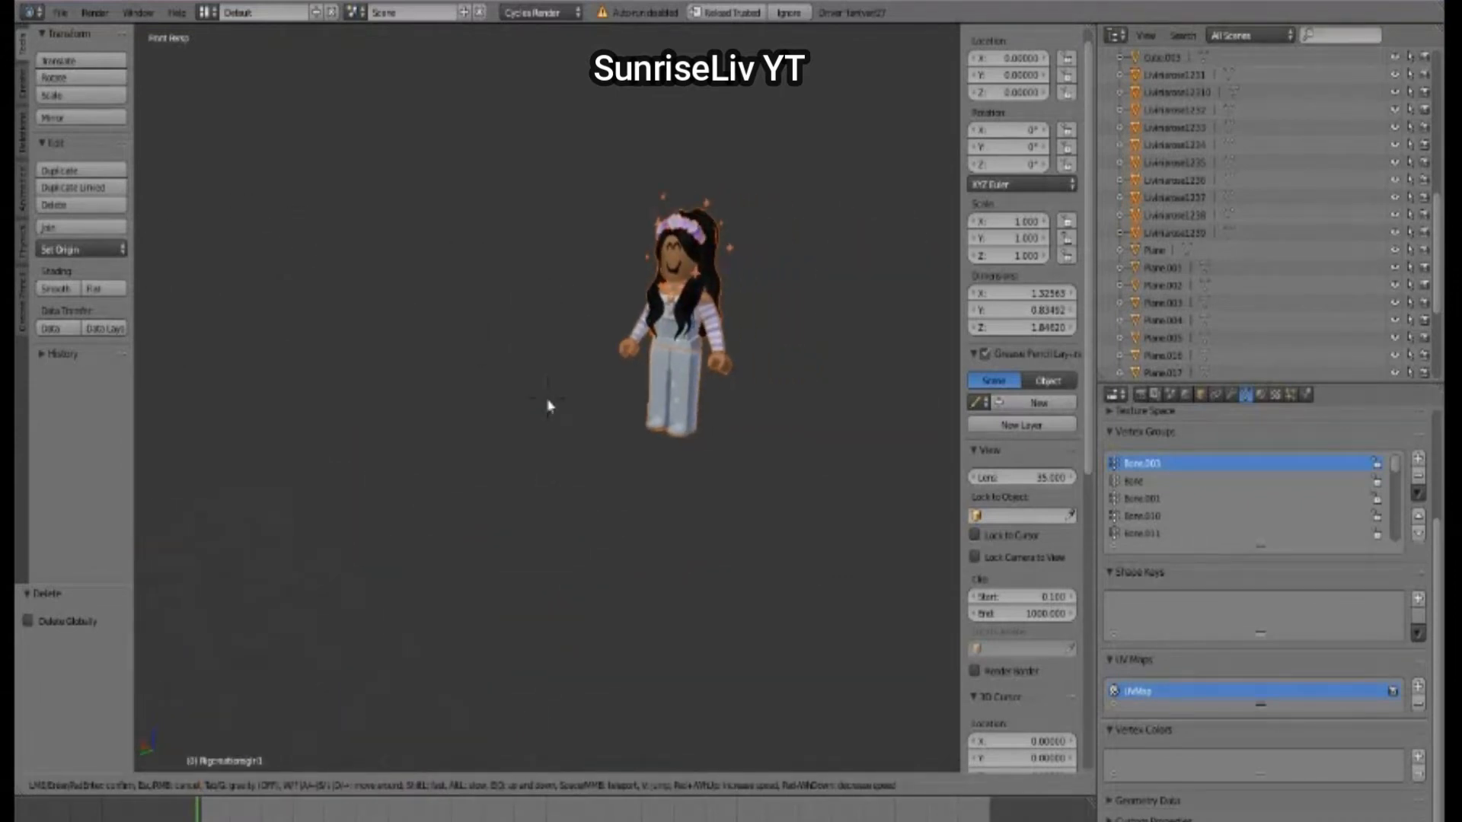
{"action": "key", "text": "w"}
{"action": "key", "text": "d"}
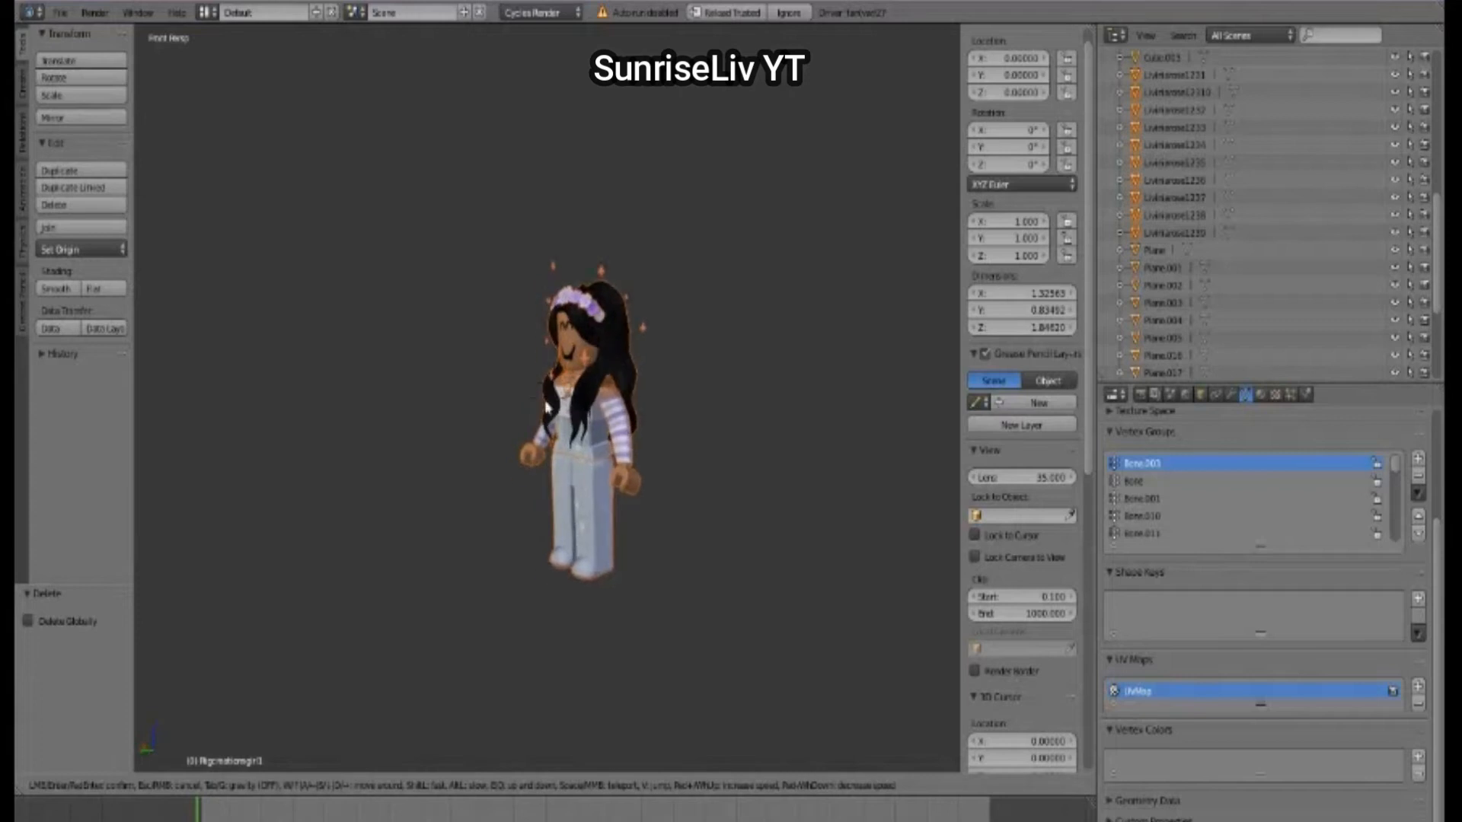
{"action": "key", "text": "w"}
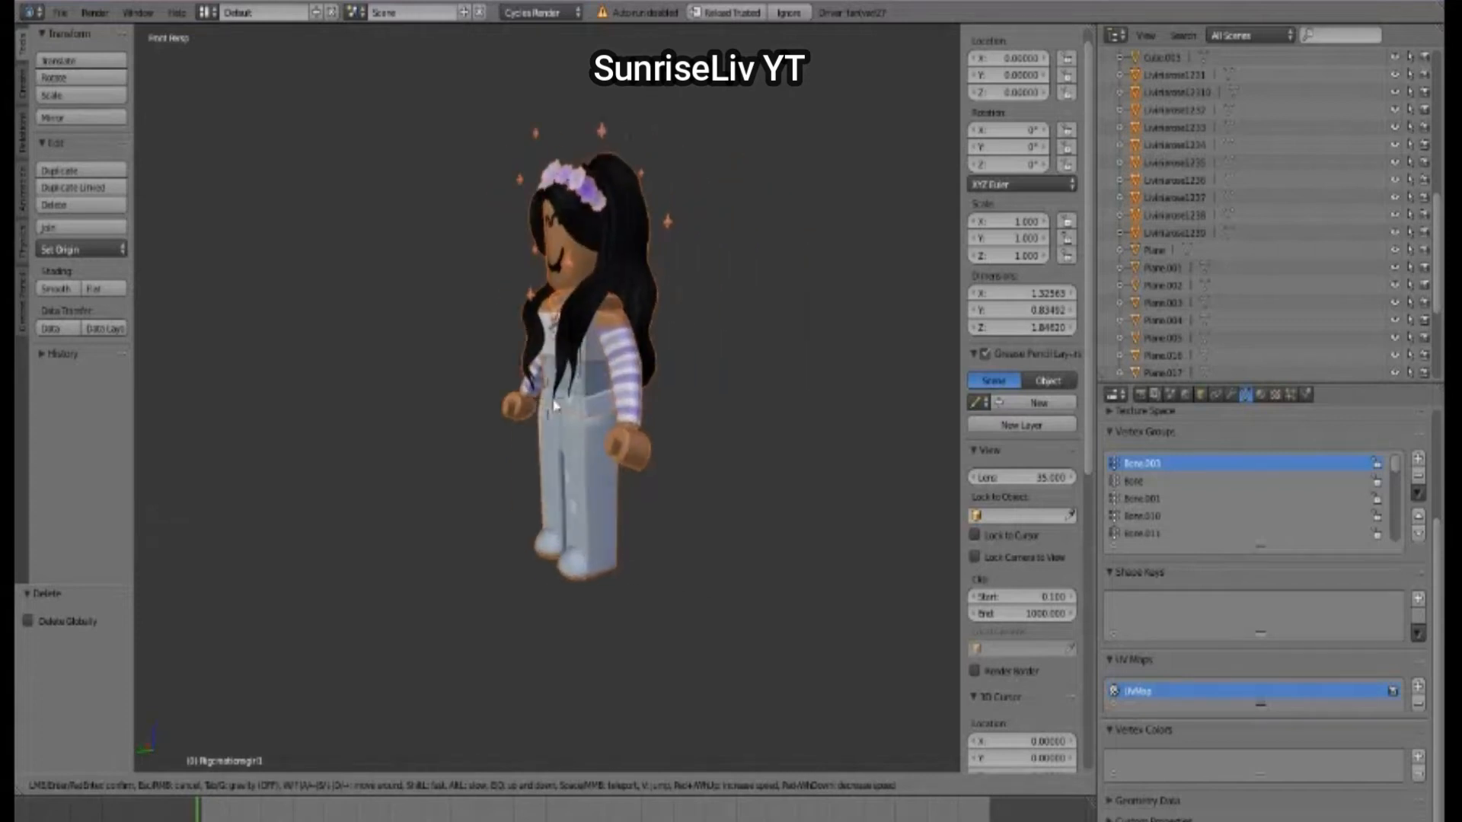
{"action": "key", "text": "w"}
{"action": "left_click", "coordinate": [549, 406]}
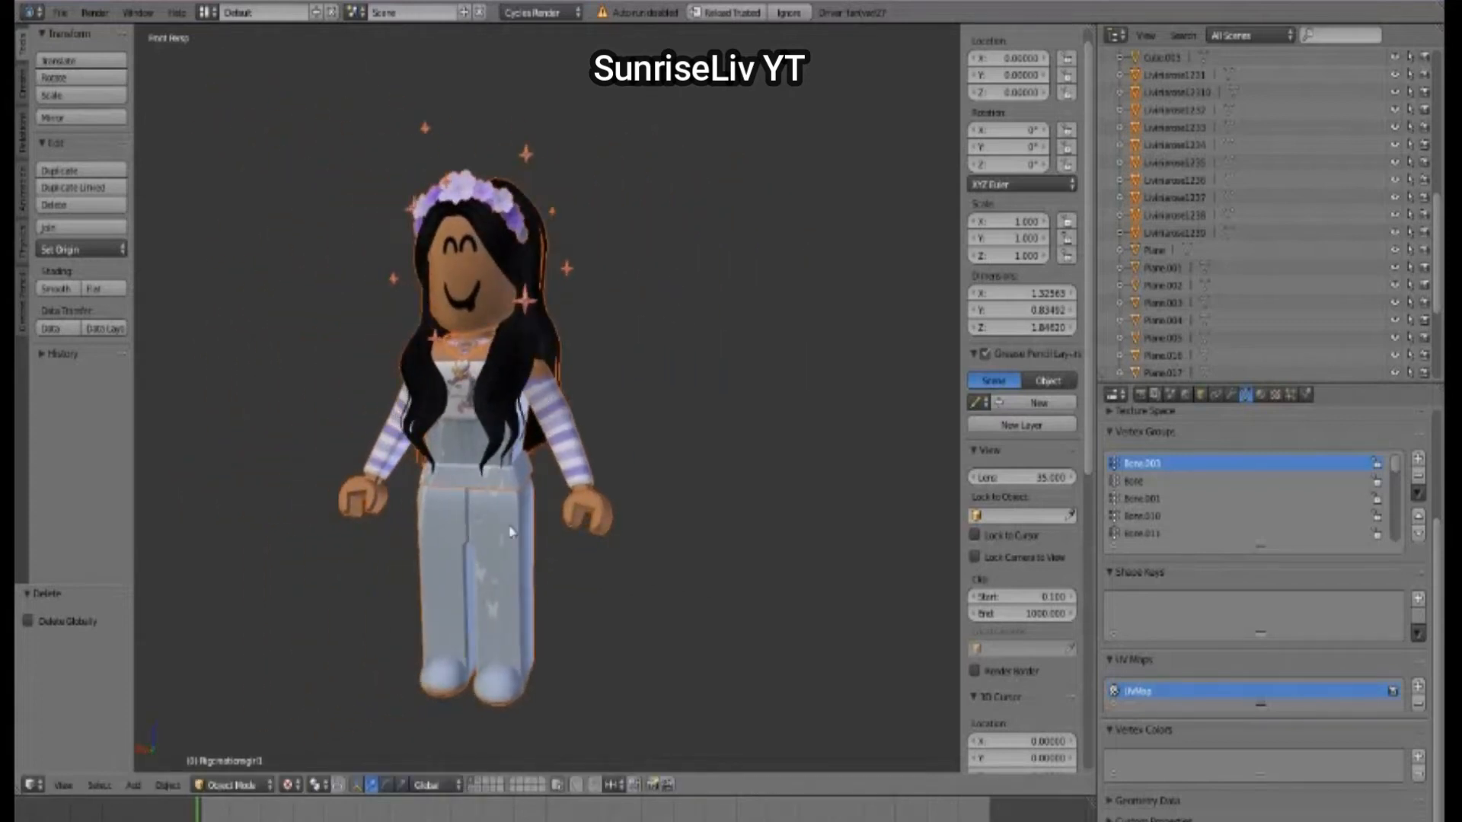
{"action": "left_click", "coordinate": [168, 785]}
{"action": "mouse_move", "coordinate": [204, 714]}
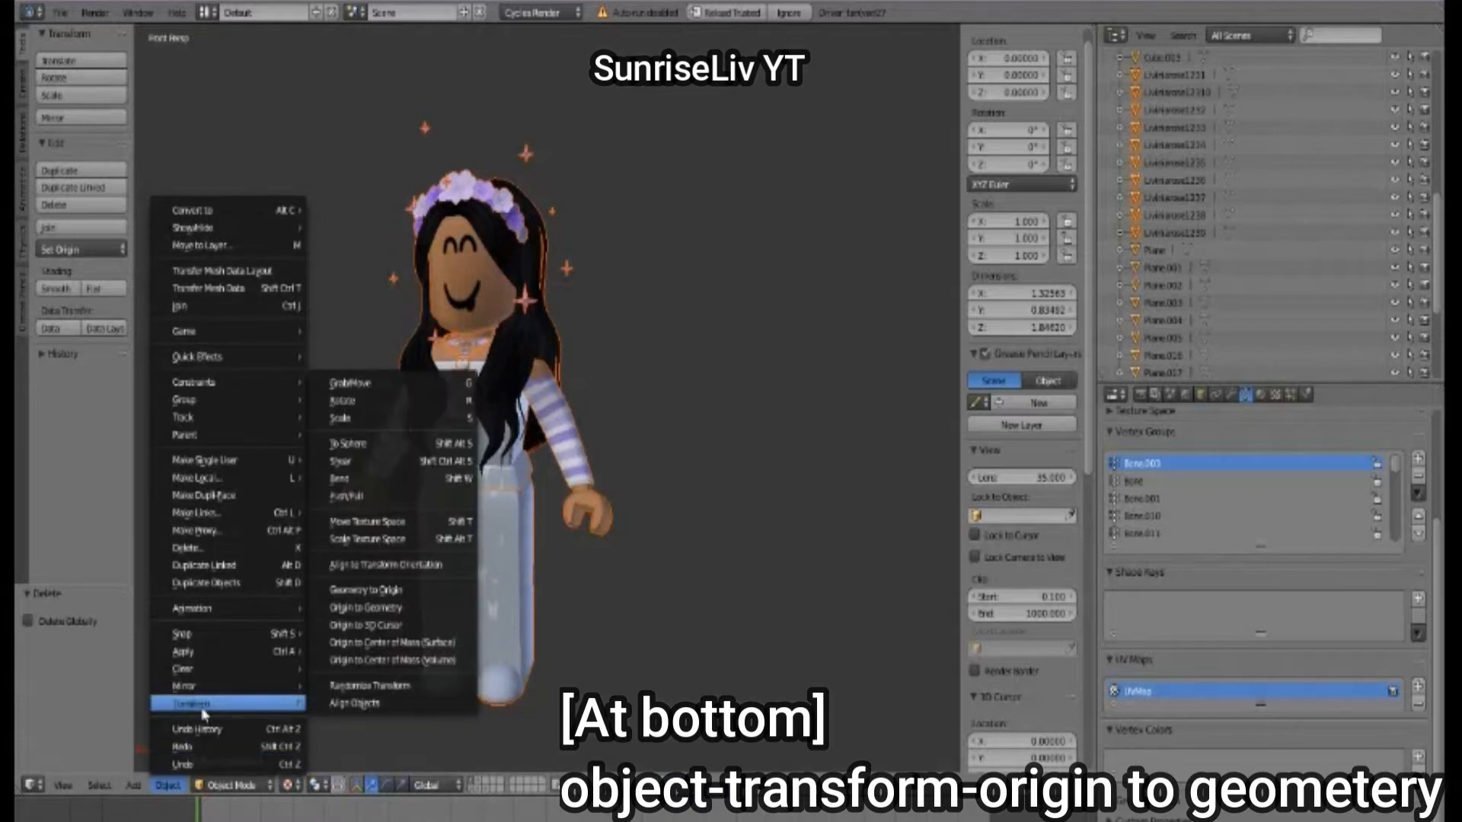
{"action": "left_click", "coordinate": [383, 607]}
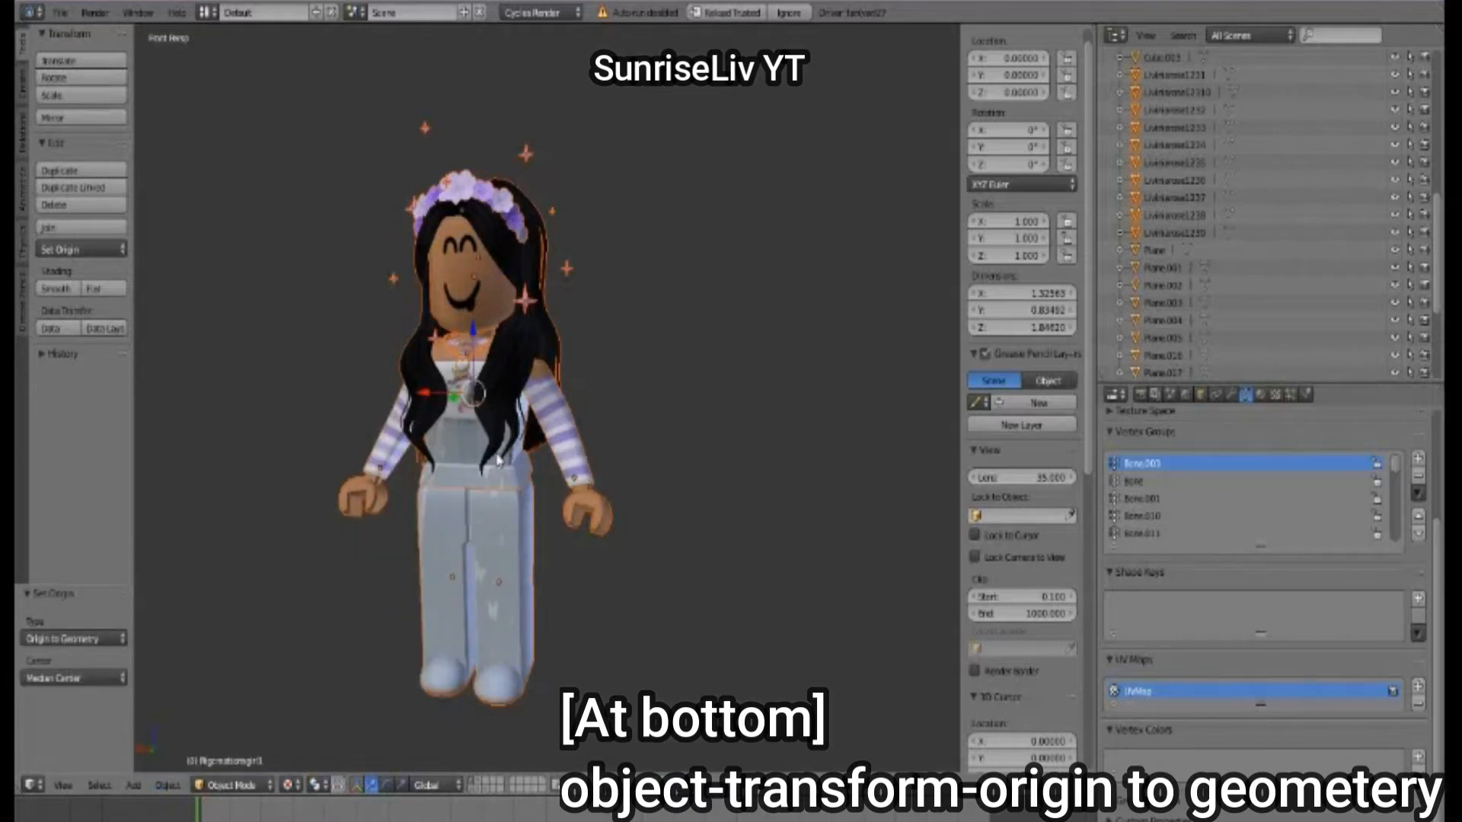
Step: Try the rotate and scale manipulators on the selected avatar, then restore the translate manipulator
{"action": "key", "text": "shift+f"}
{"action": "key", "text": "w"}
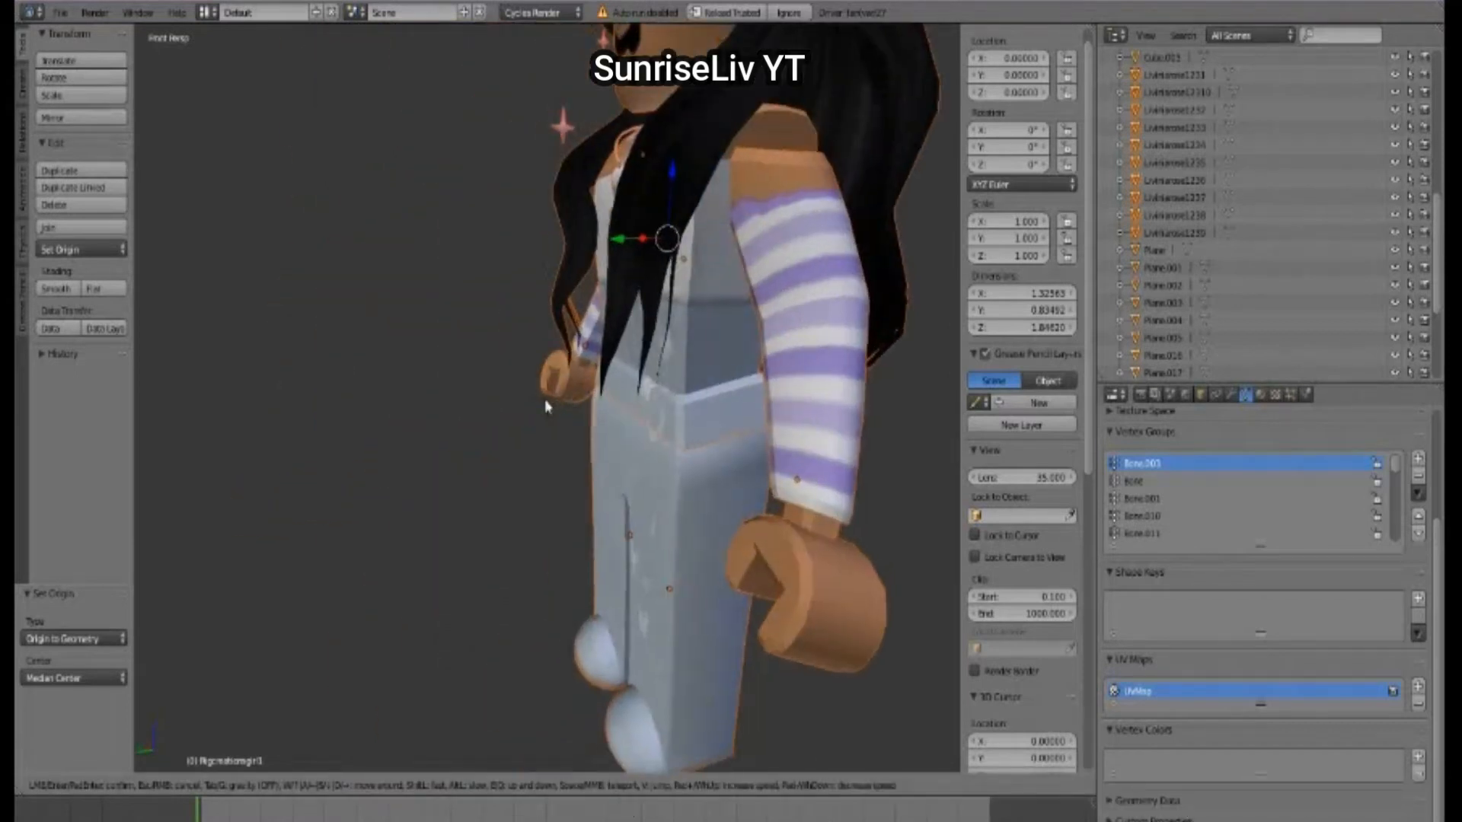
{"action": "key", "text": "d"}
{"action": "key", "text": "s"}
{"action": "left_click", "coordinate": [547, 399]}
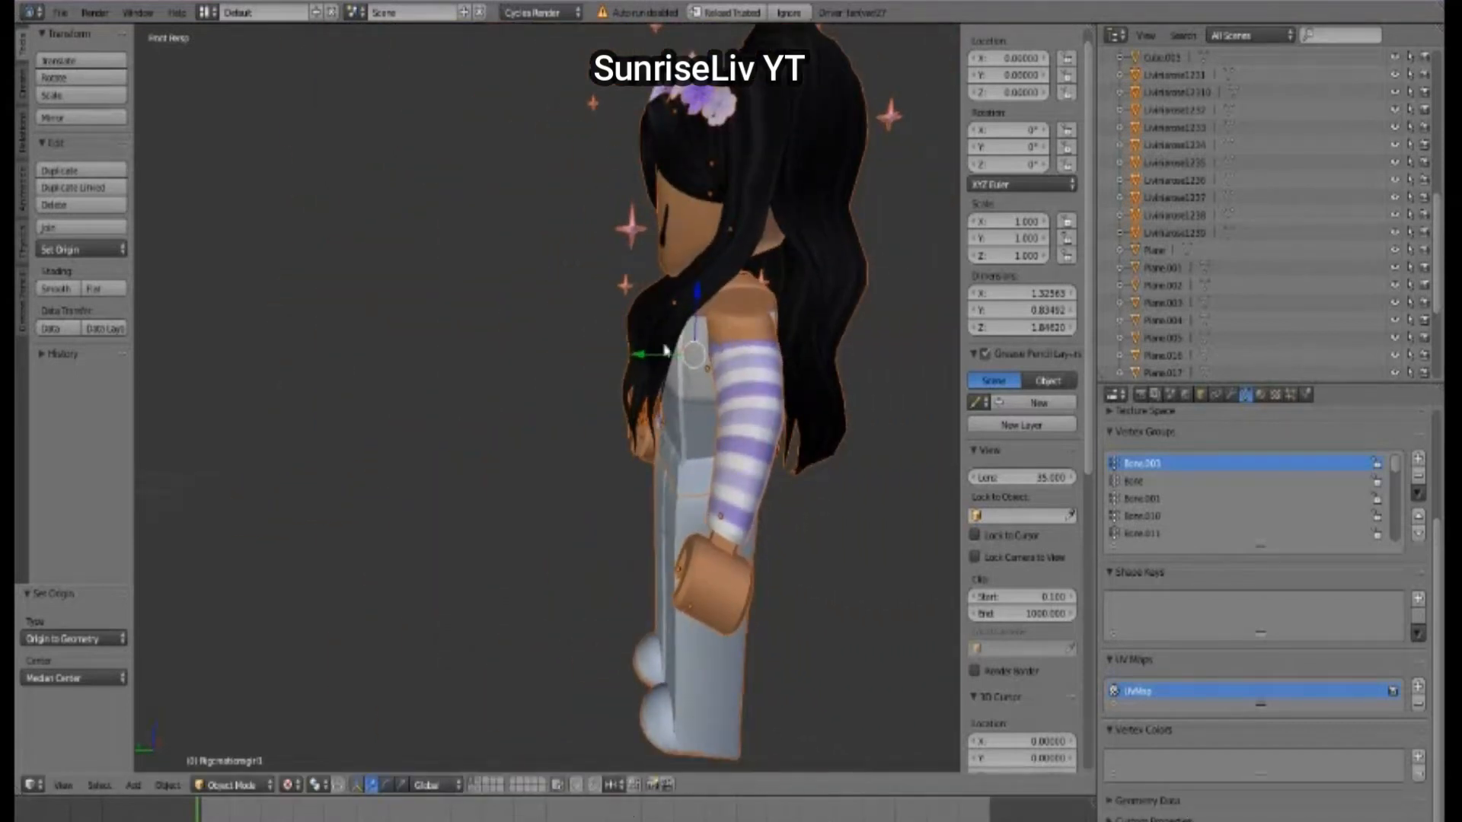
{"action": "left_click", "coordinate": [356, 785]}
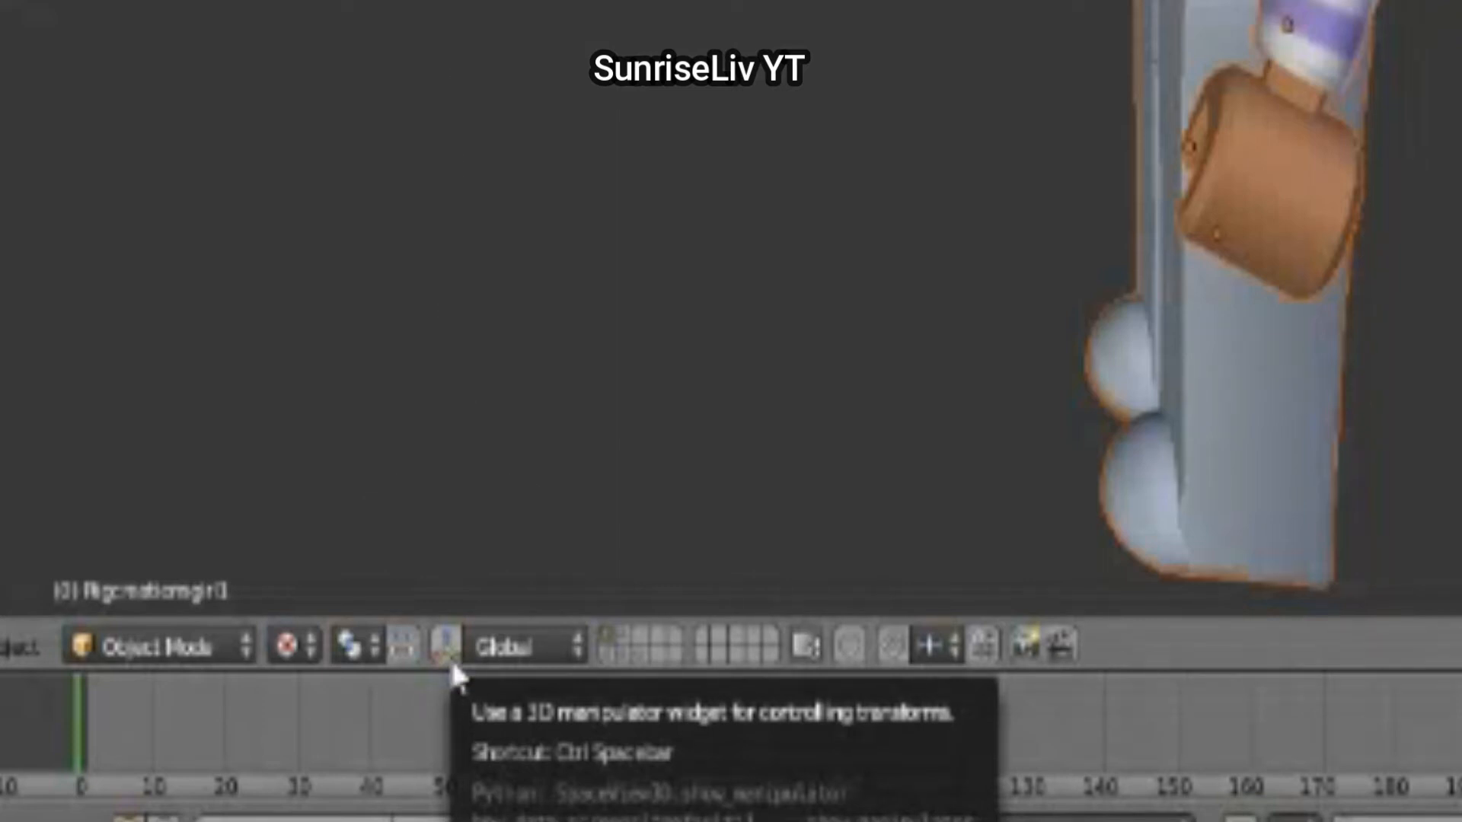
{"action": "left_click", "coordinate": [452, 666]}
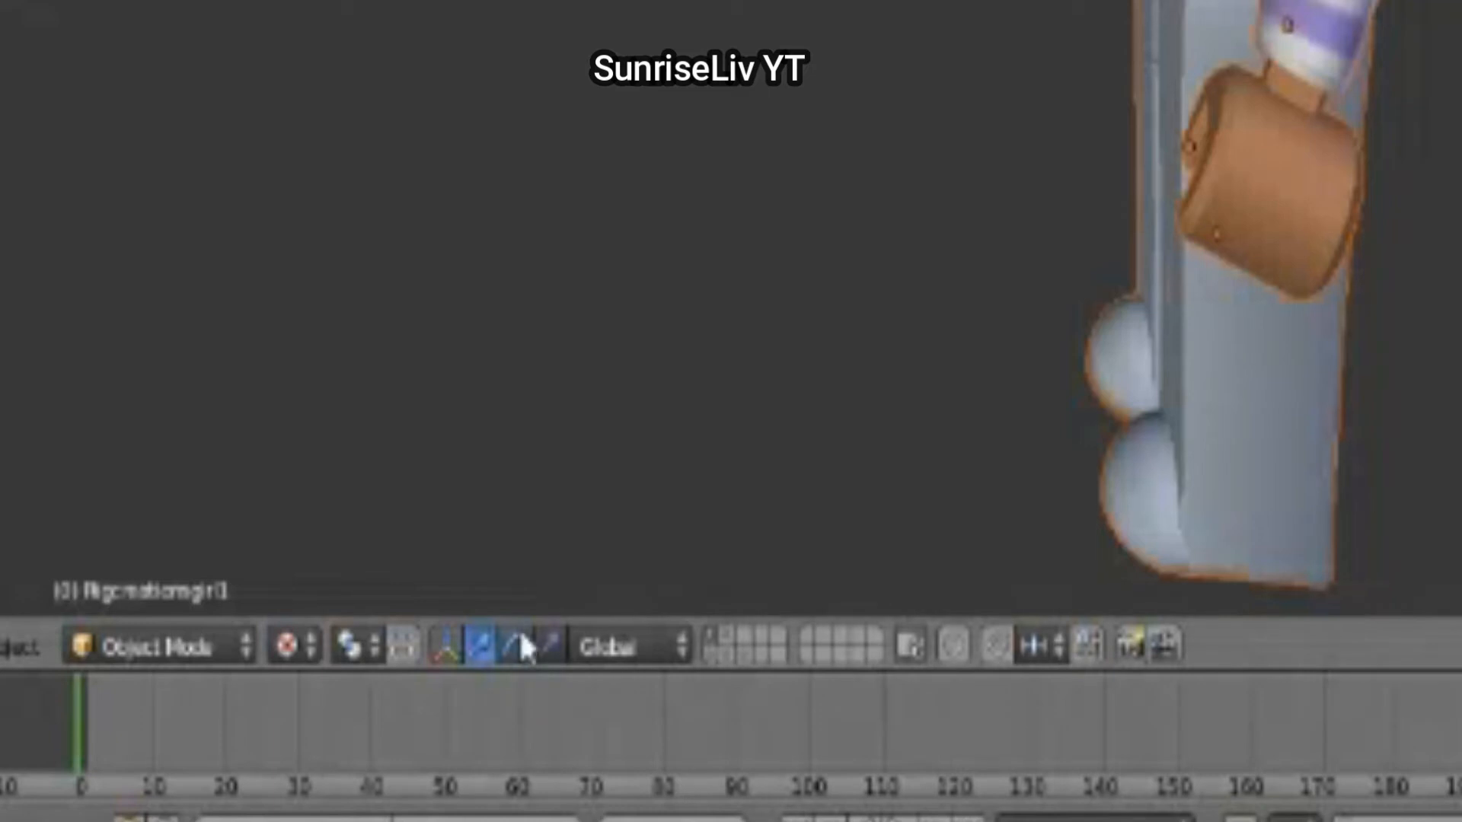
{"action": "left_click", "coordinate": [525, 660]}
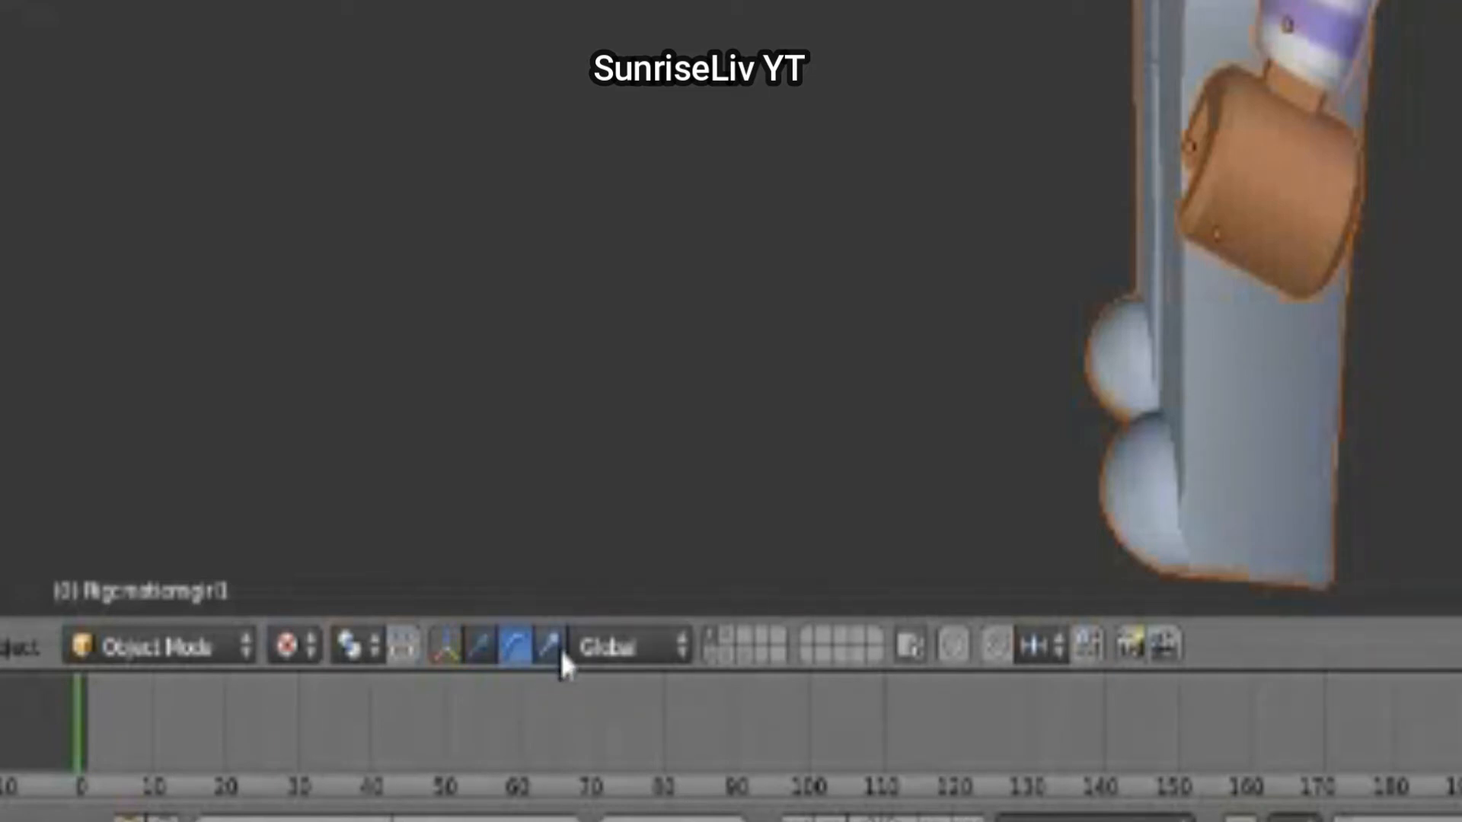
{"action": "left_click", "coordinate": [561, 653]}
{"action": "left_click", "coordinate": [513, 659]}
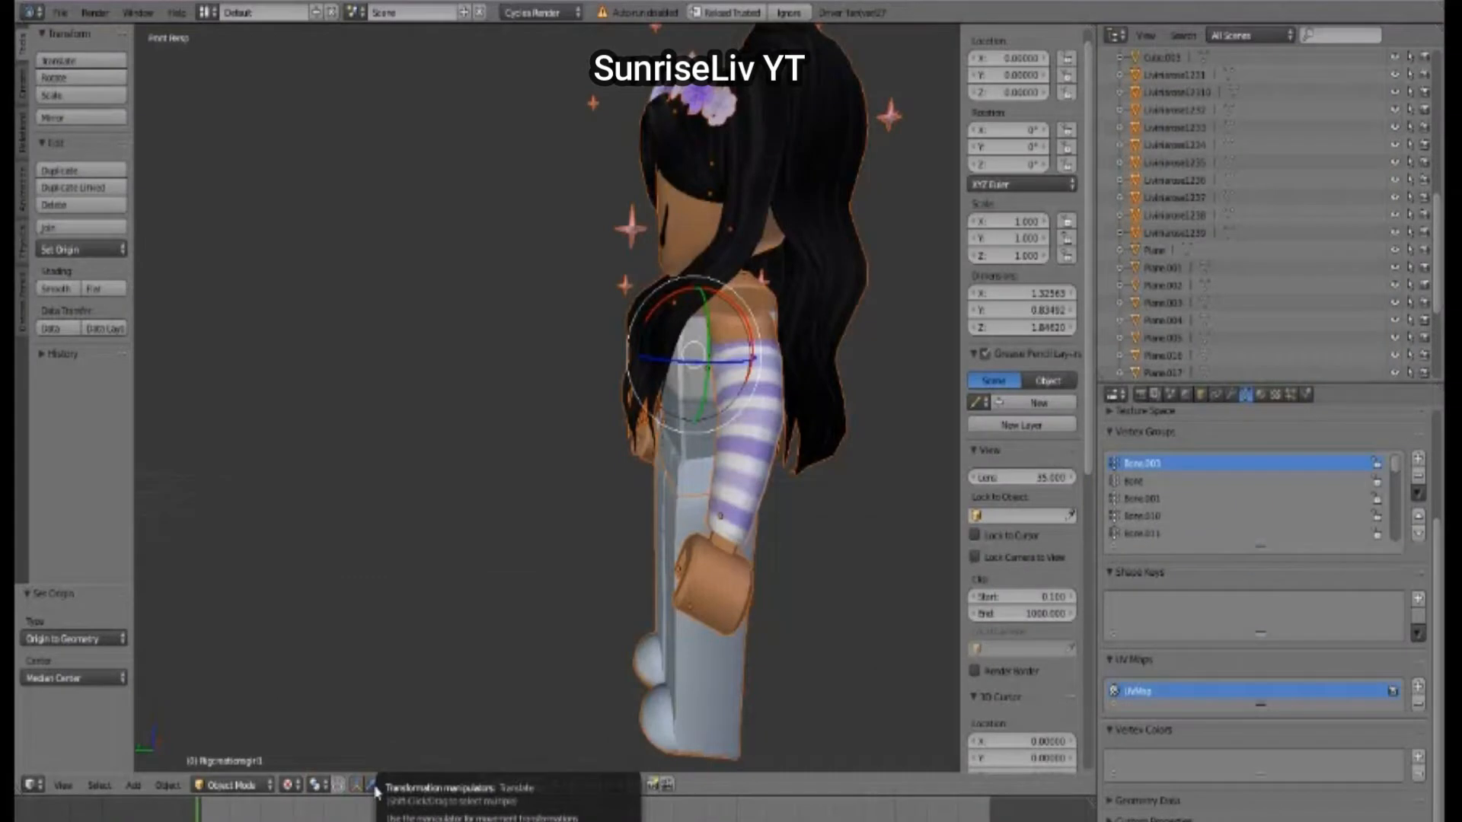
{"action": "left_click", "coordinate": [373, 788]}
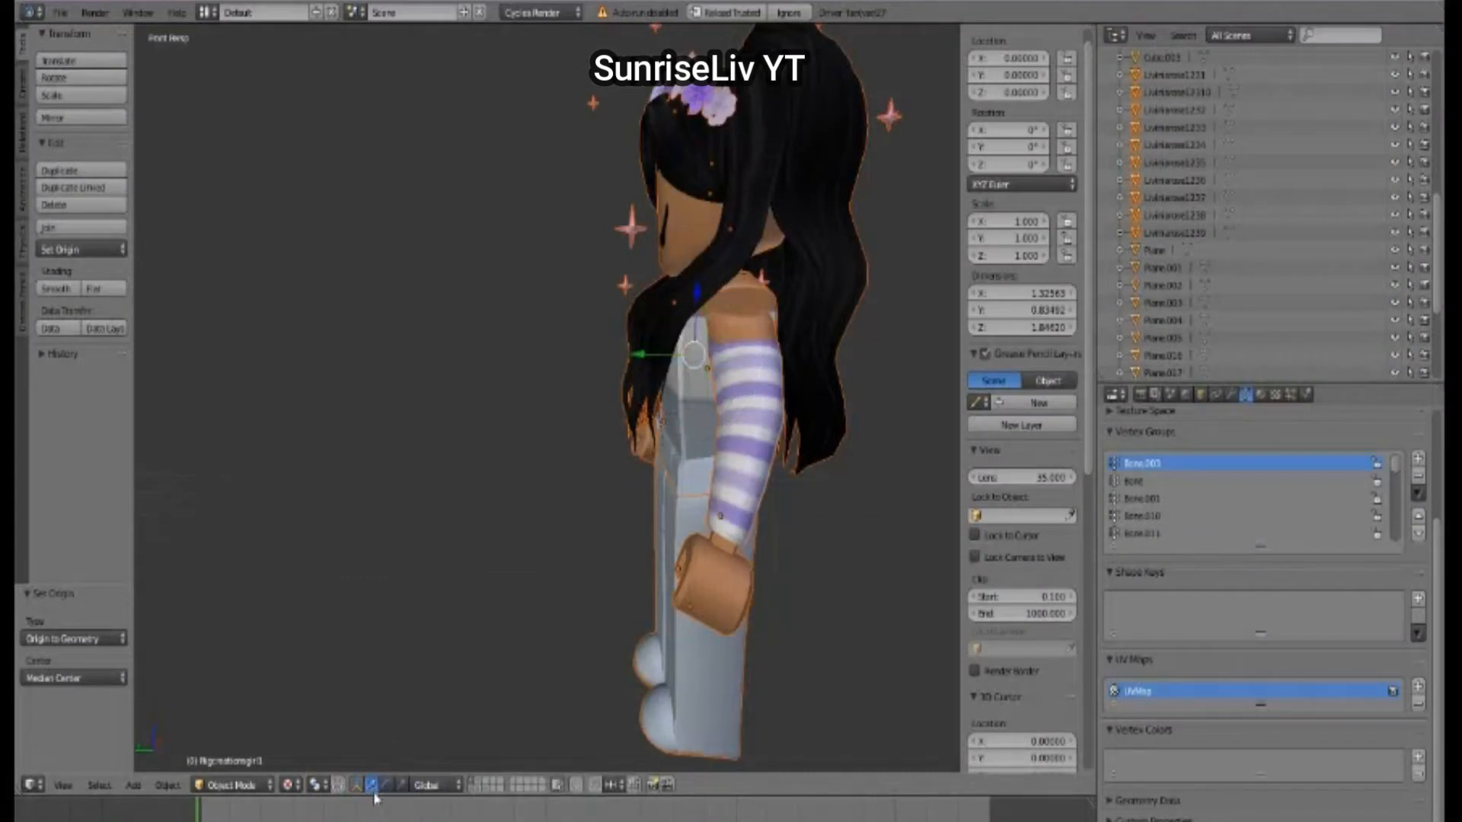
Step: Move the whole imported avatar along its Y, Z and X axes with the translate manipulator
{"action": "left_click_drag", "start_coordinate": [648, 364], "coordinate": [685, 364]}
{"action": "left_click_drag", "start_coordinate": [735, 305], "coordinate": [548, 405]}
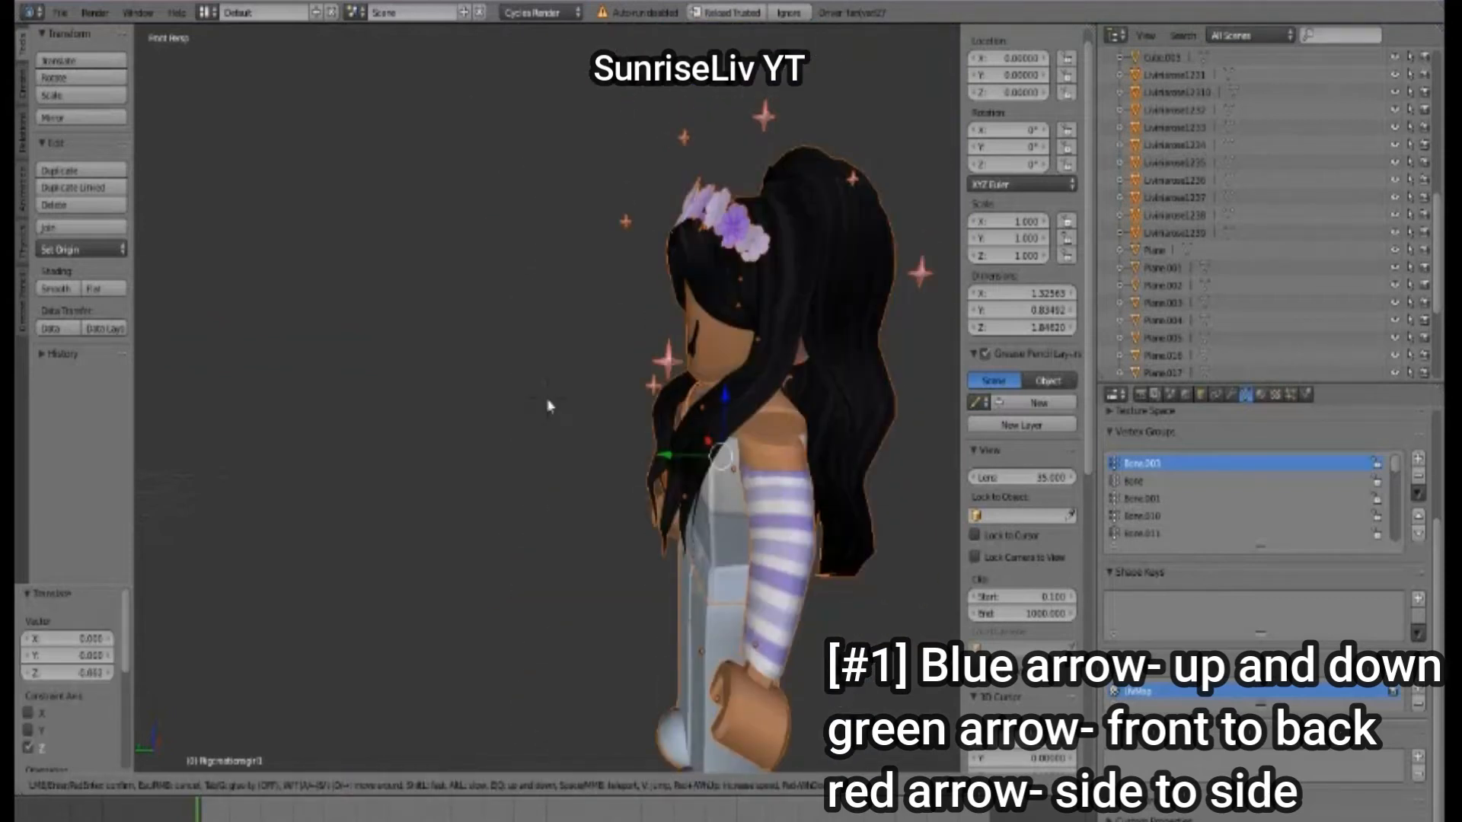
{"action": "key", "text": "w"}
{"action": "key", "text": "a"}
{"action": "left_click", "coordinate": [548, 406]}
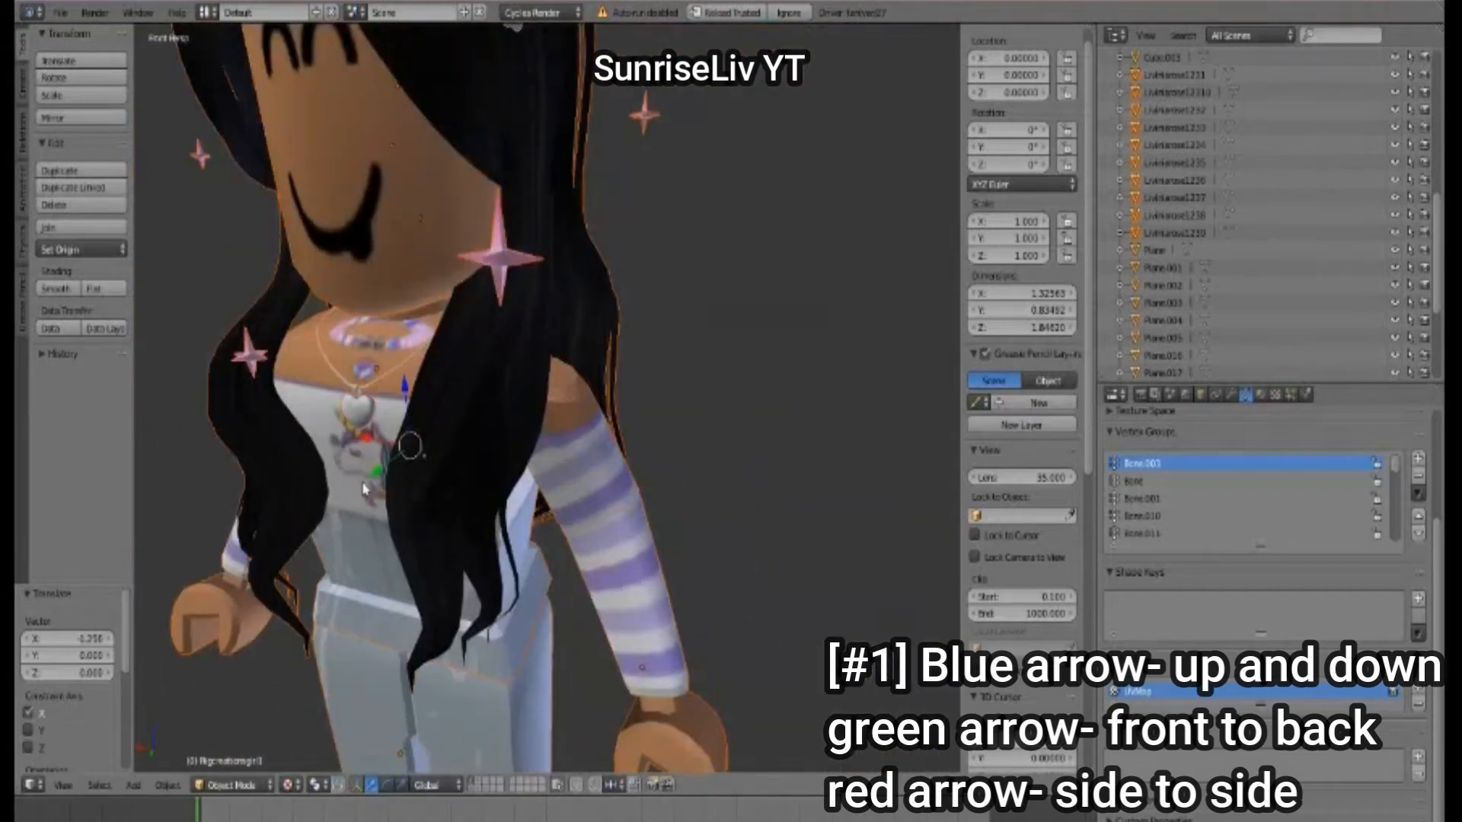
Step: Select the imported avatar's head and hair together and nudge them along the X axis by about 0.05
{"action": "key", "text": "shift+f"}
{"action": "key", "text": "w"}
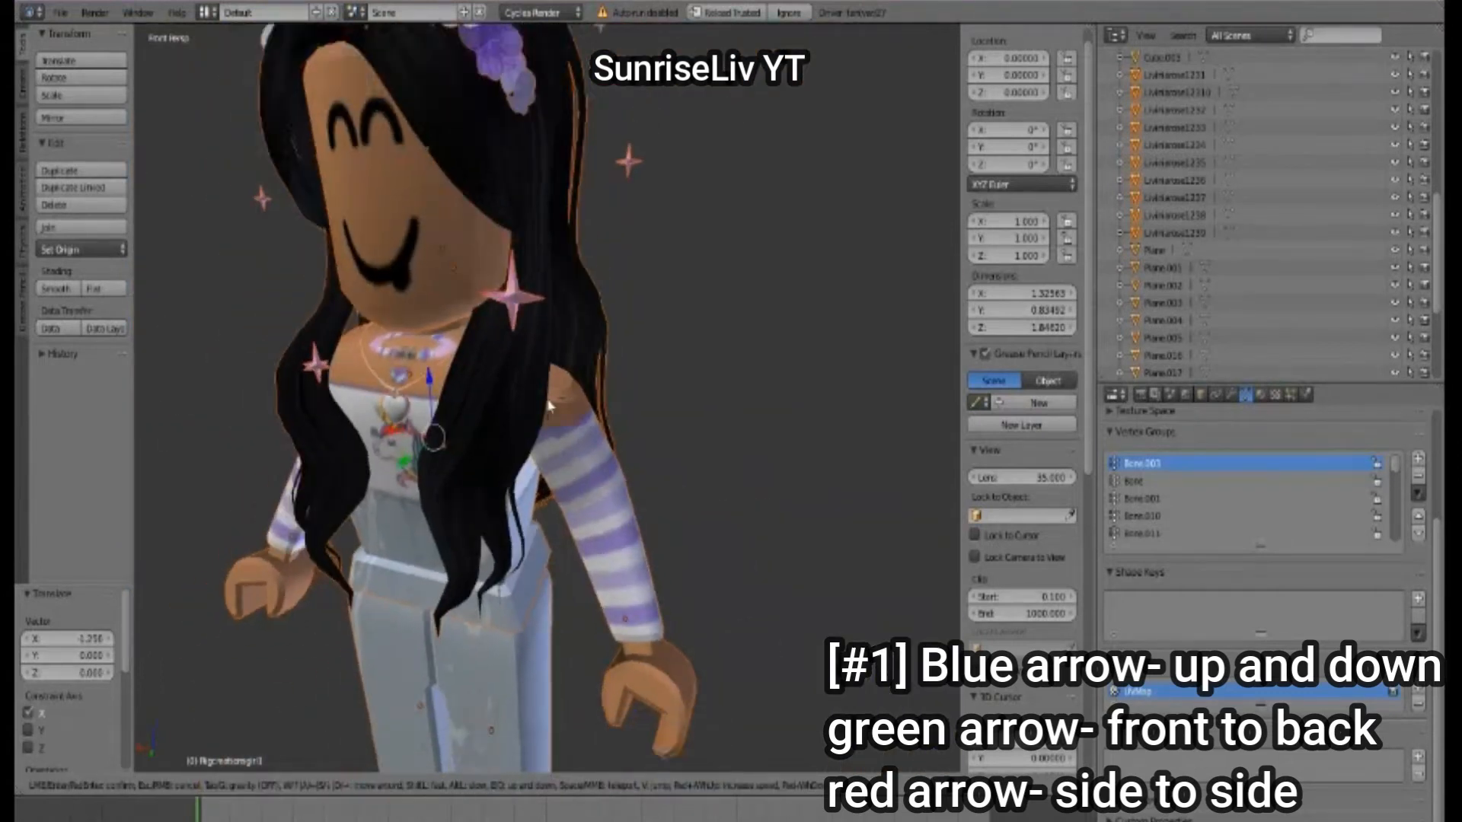
{"action": "key", "text": "s"}
{"action": "key", "text": "a"}
{"action": "key", "text": "w"}
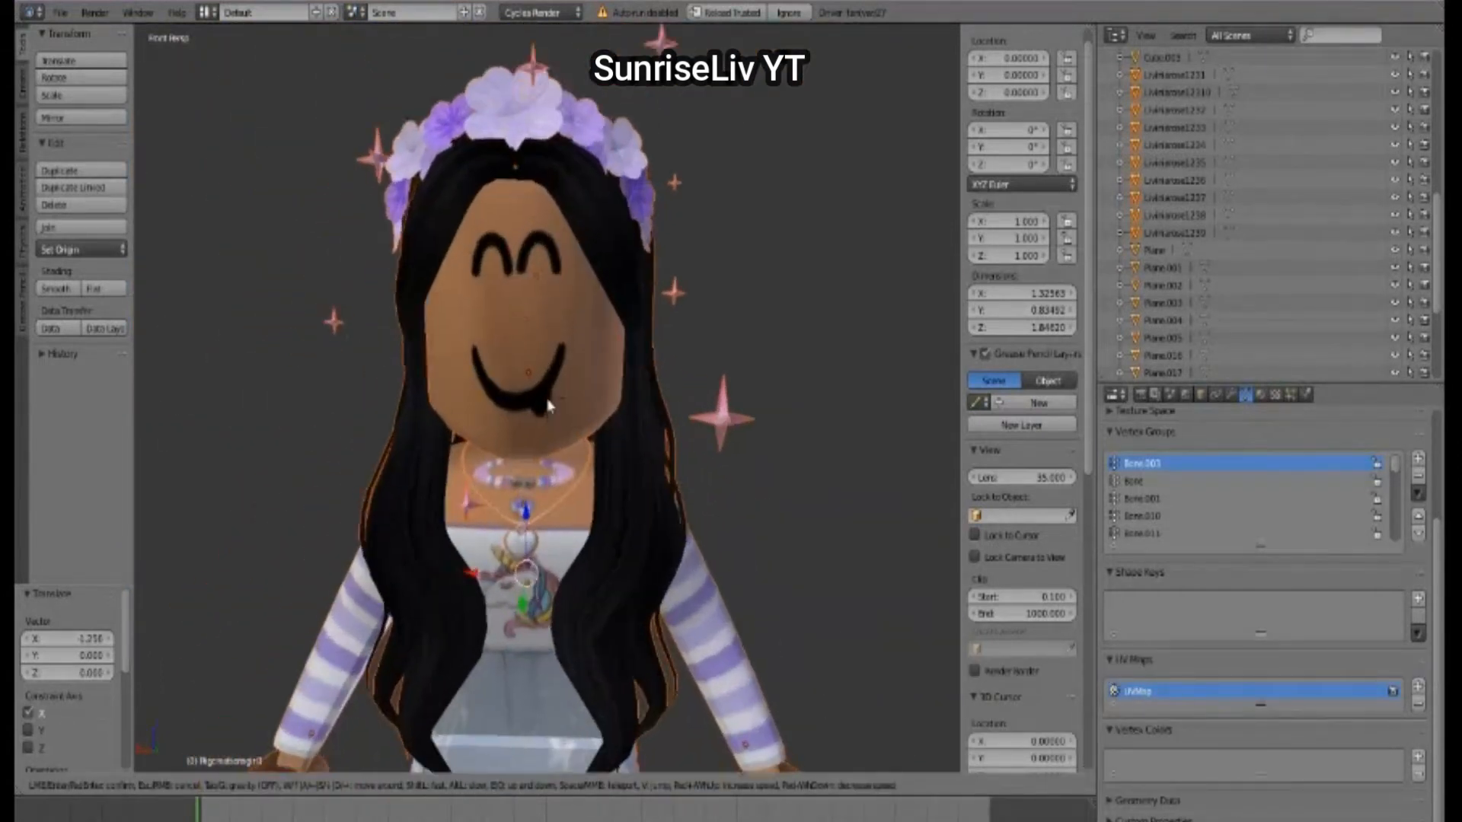
{"action": "left_click", "coordinate": [548, 406]}
{"action": "right_click", "coordinate": [570, 284]}
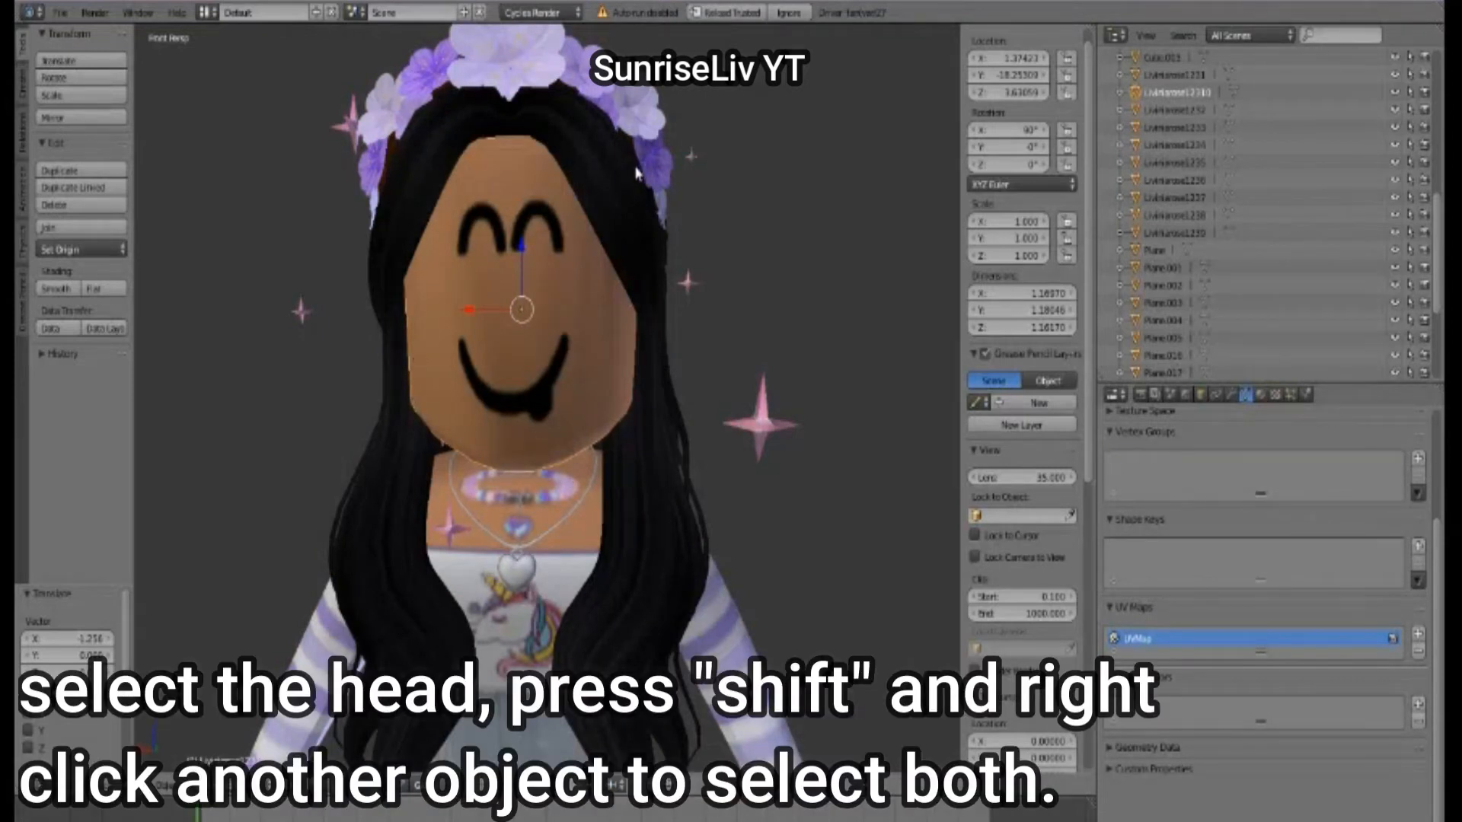
{"action": "scroll", "coordinate": [548, 406], "scroll_direction": "down", "scroll_amount": 3}
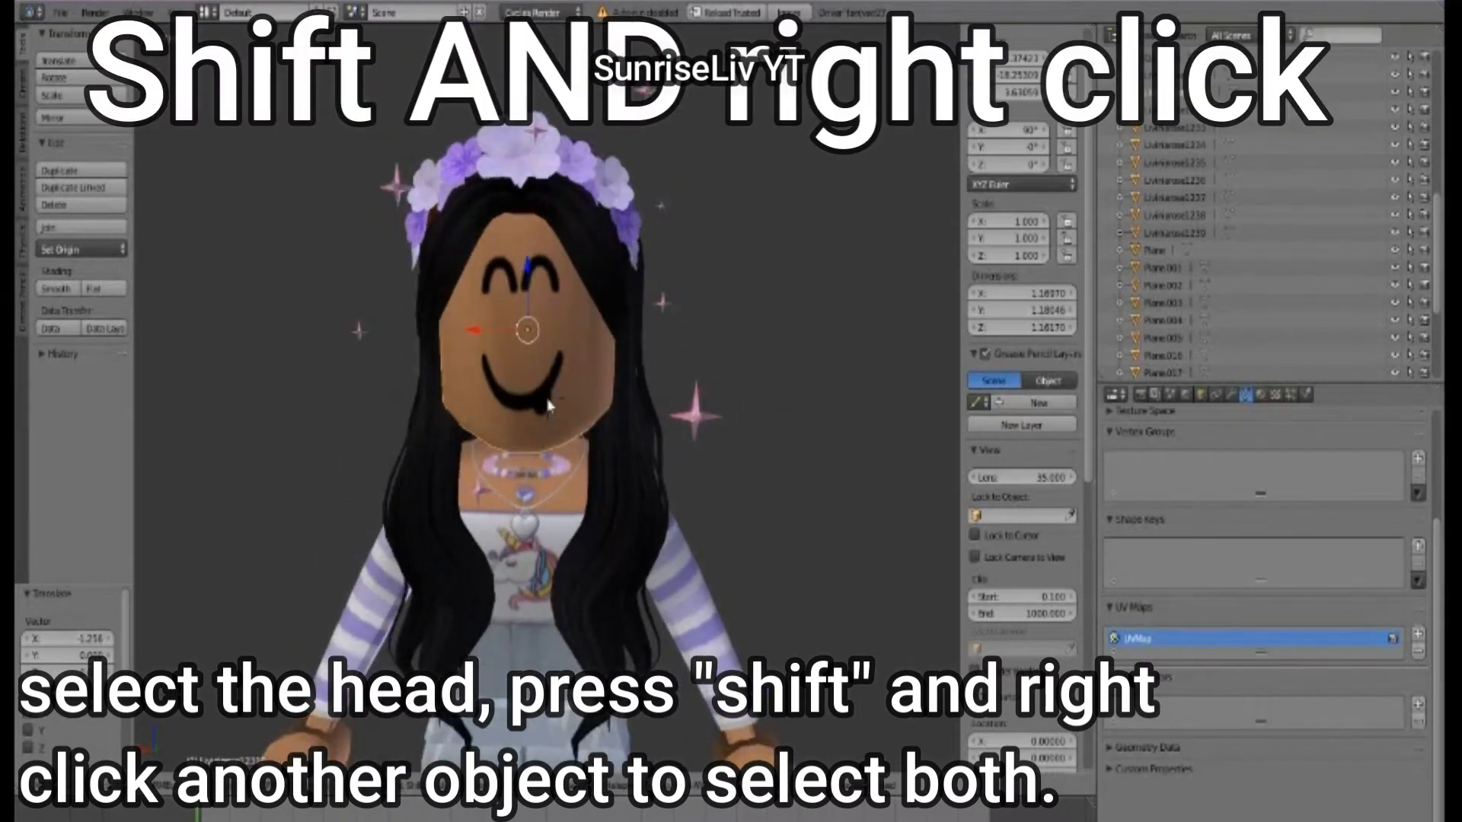
{"action": "right_click", "coordinate": [608, 244], "text": "shift"}
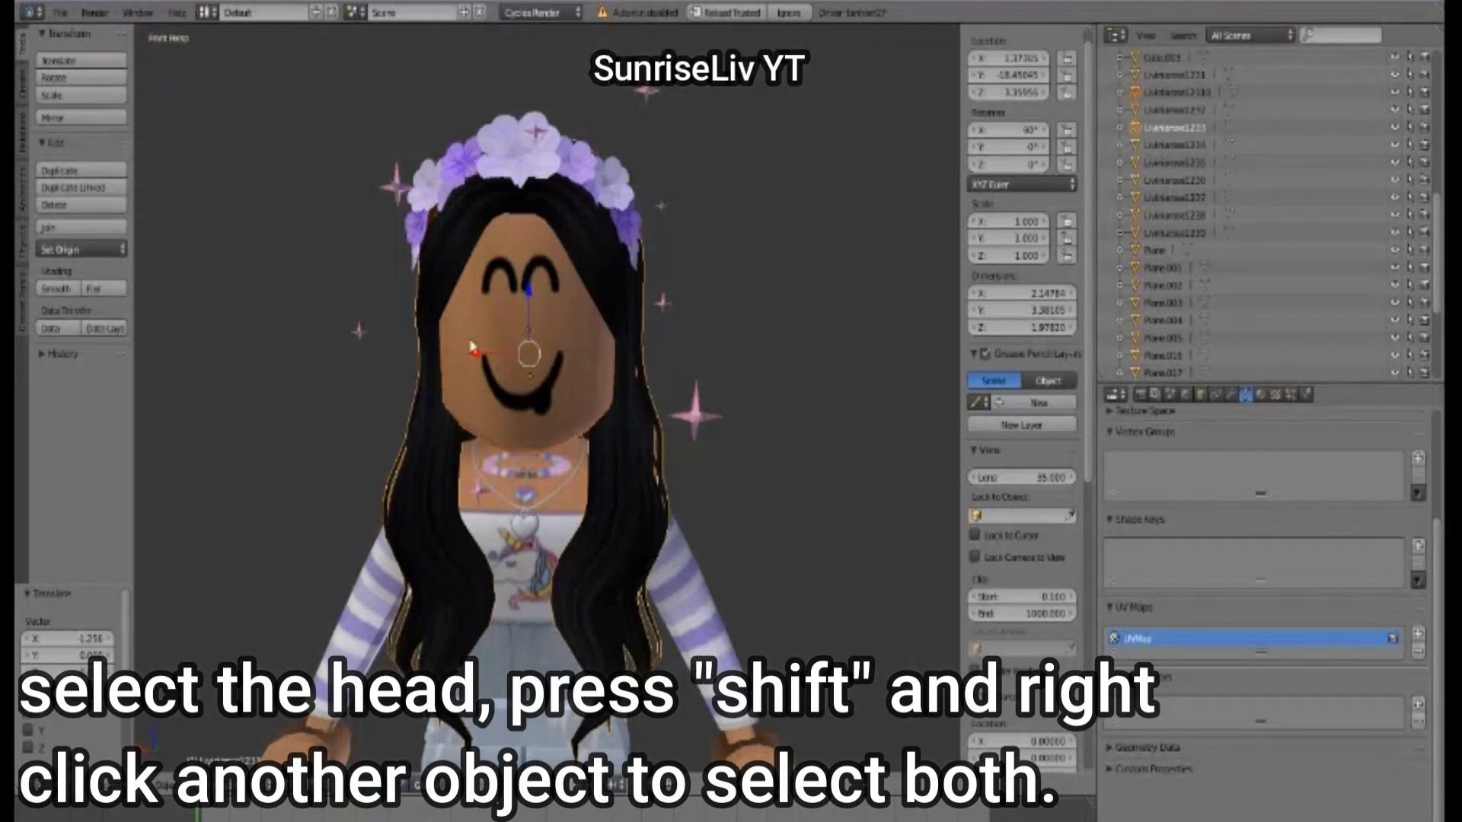
{"action": "key", "text": "g"}
{"action": "key", "text": "x"}
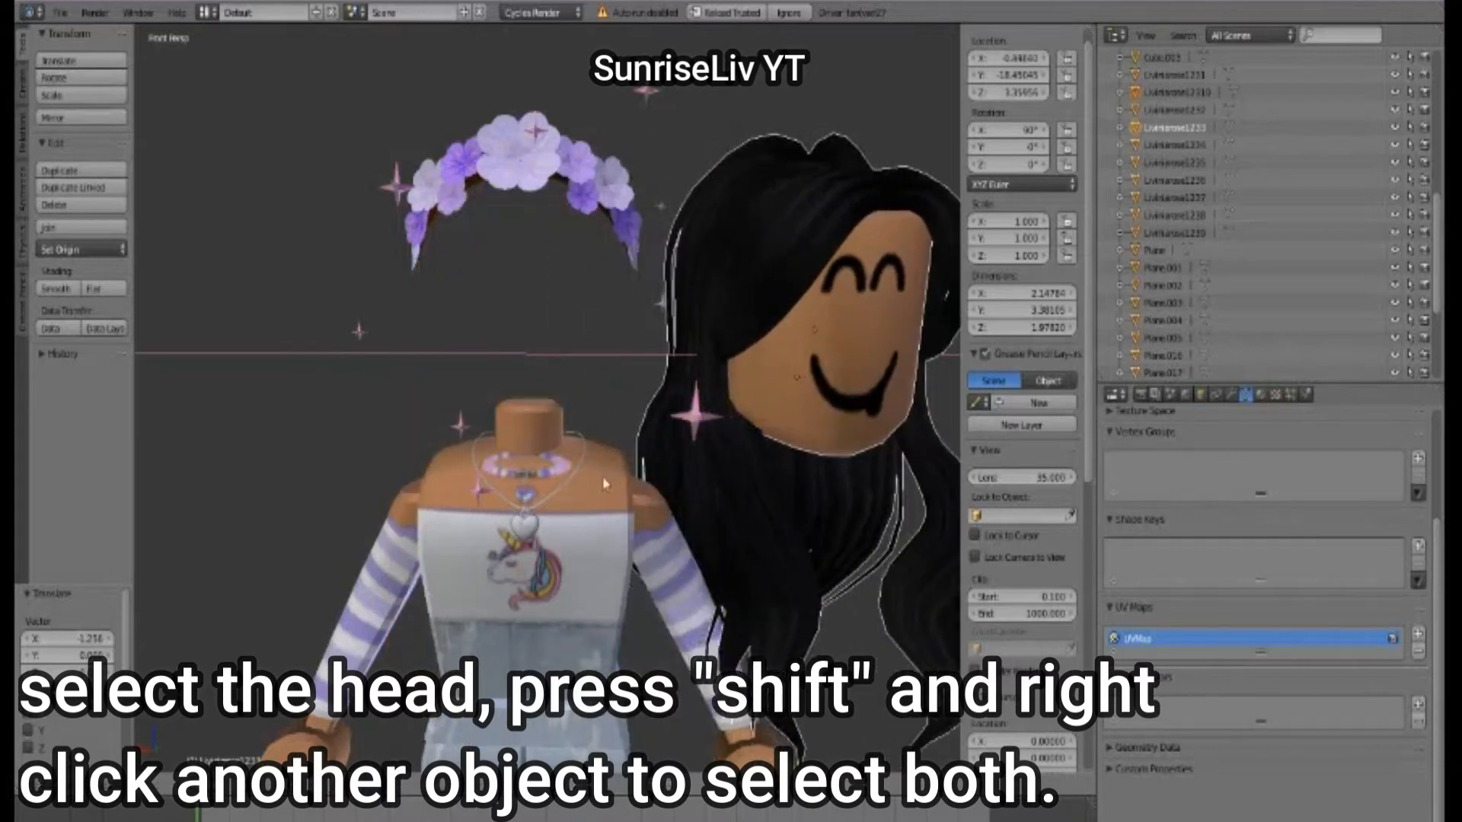
{"action": "left_click", "coordinate": [472, 465]}
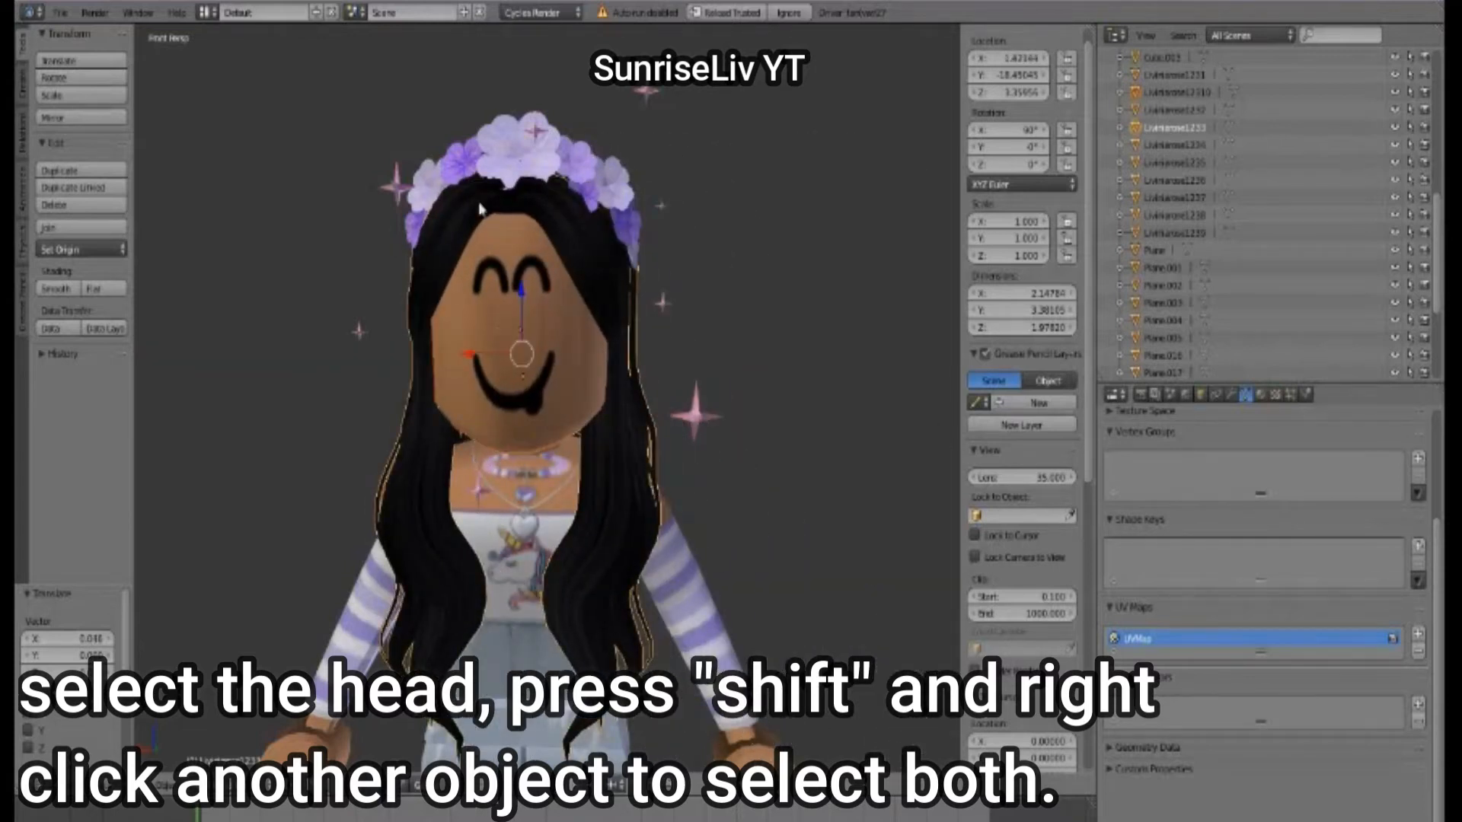
Step: Add the flower crown, sparkles and necklace to the head selection and move everything sideways off the body by about -1.766 along X
{"action": "right_click", "coordinate": [511, 156]}
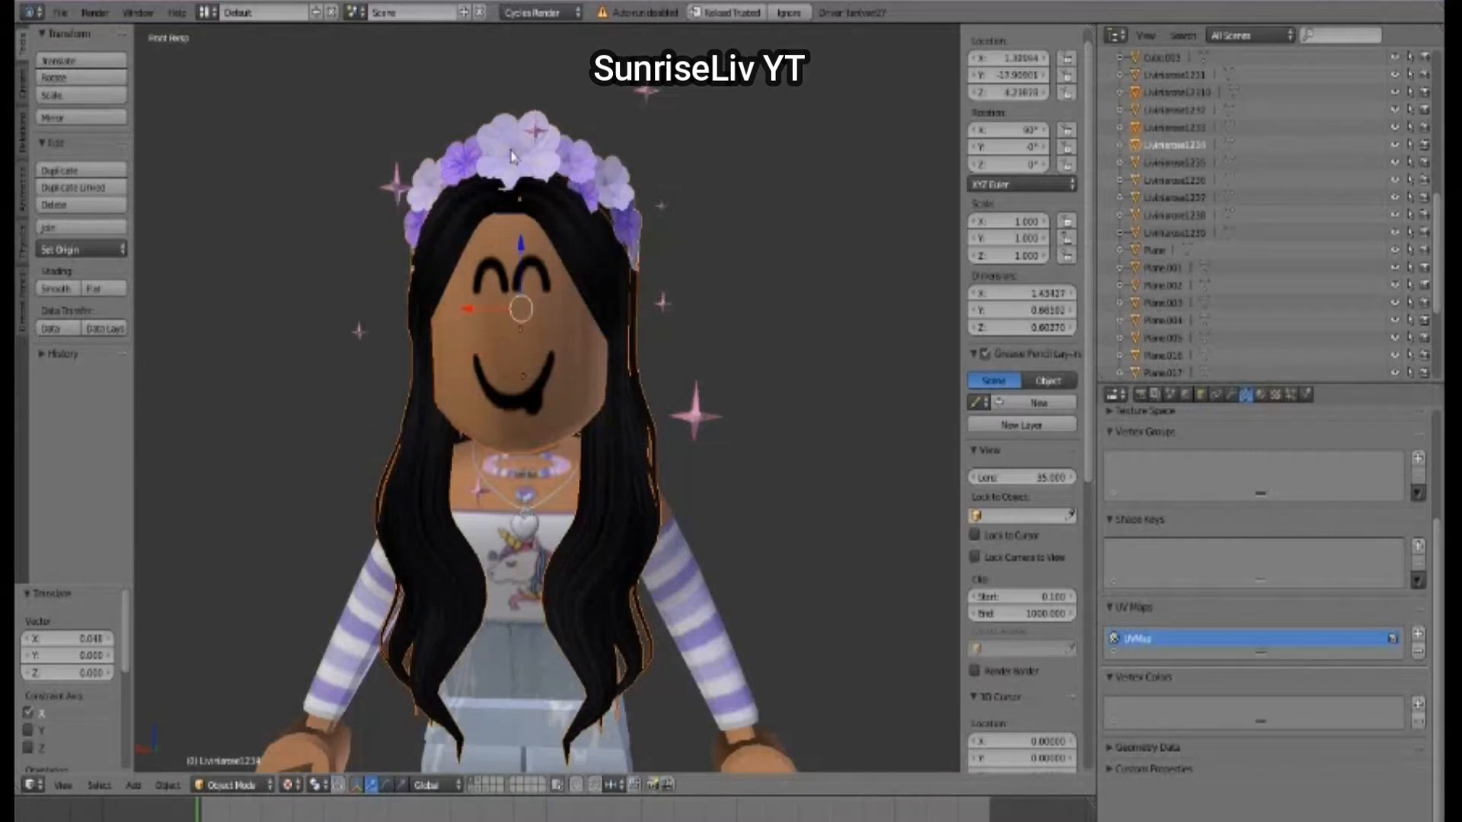
{"action": "right_click", "coordinate": [646, 93]}
{"action": "left_click_drag", "start_coordinate": [477, 306], "coordinate": [484, 306]}
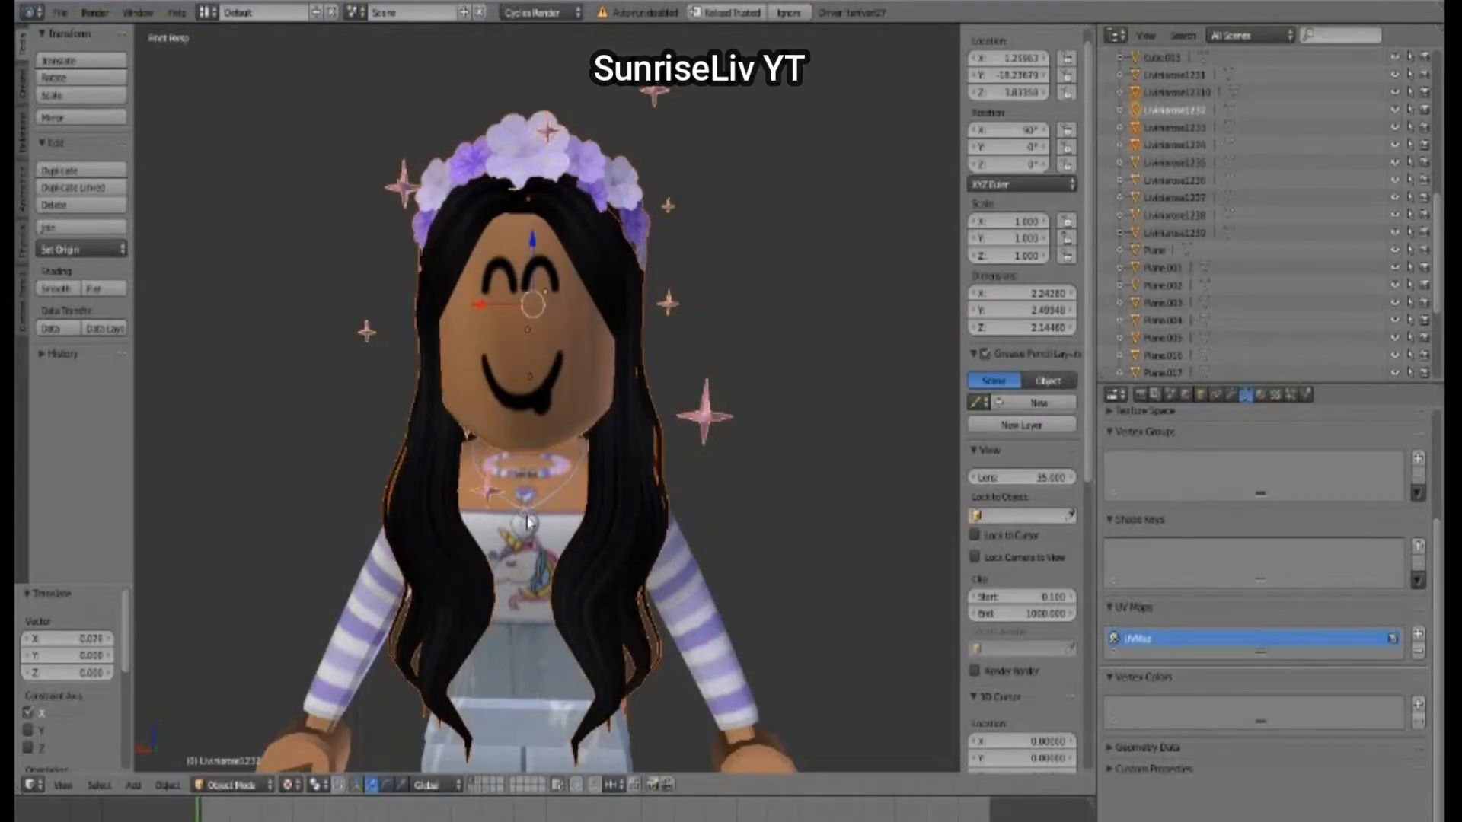
{"action": "right_click", "coordinate": [527, 522]}
{"action": "left_click_drag", "start_coordinate": [491, 342], "coordinate": [778, 340]}
Step: Move the selected head, hair and accessories along the Y axis by about 8.77, away from the imported body
{"action": "key", "text": "shift+f"}
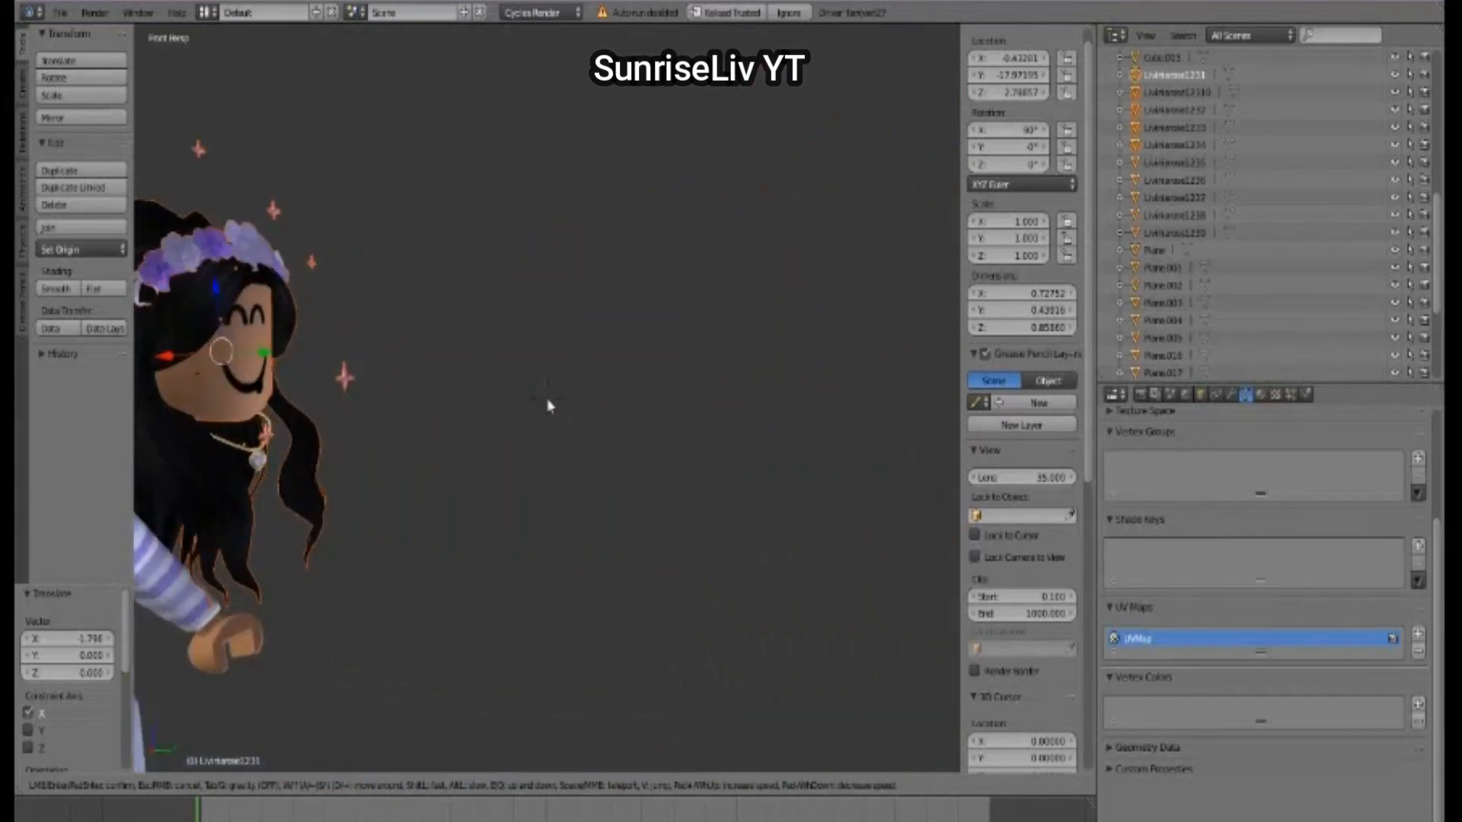
{"action": "key", "text": "a"}
{"action": "key", "text": "s"}
{"action": "left_click", "coordinate": [549, 405]}
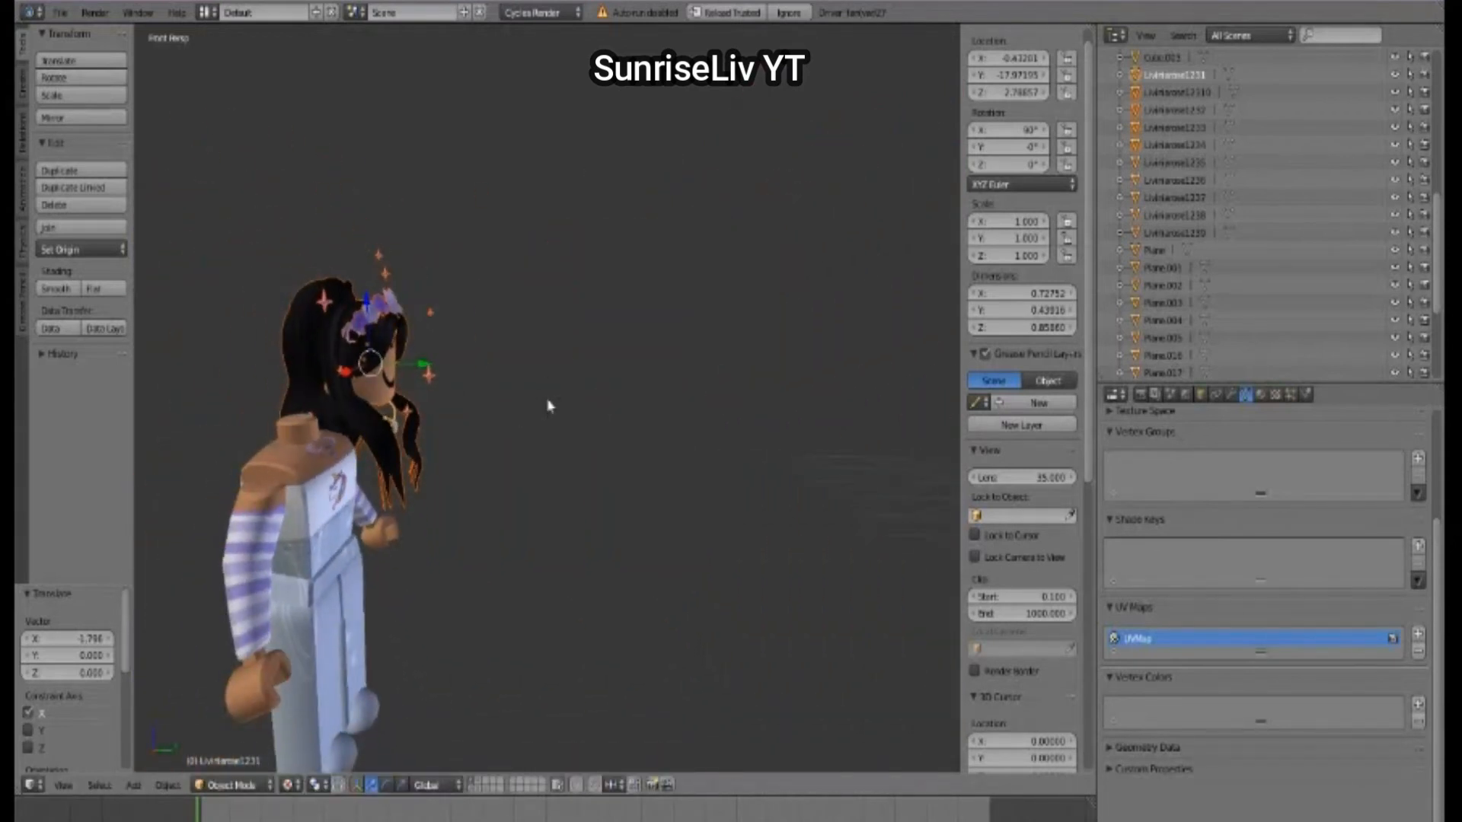
{"action": "key", "text": "g"}
{"action": "key", "text": "y"}
{"action": "left_click", "coordinate": [145, 387]}
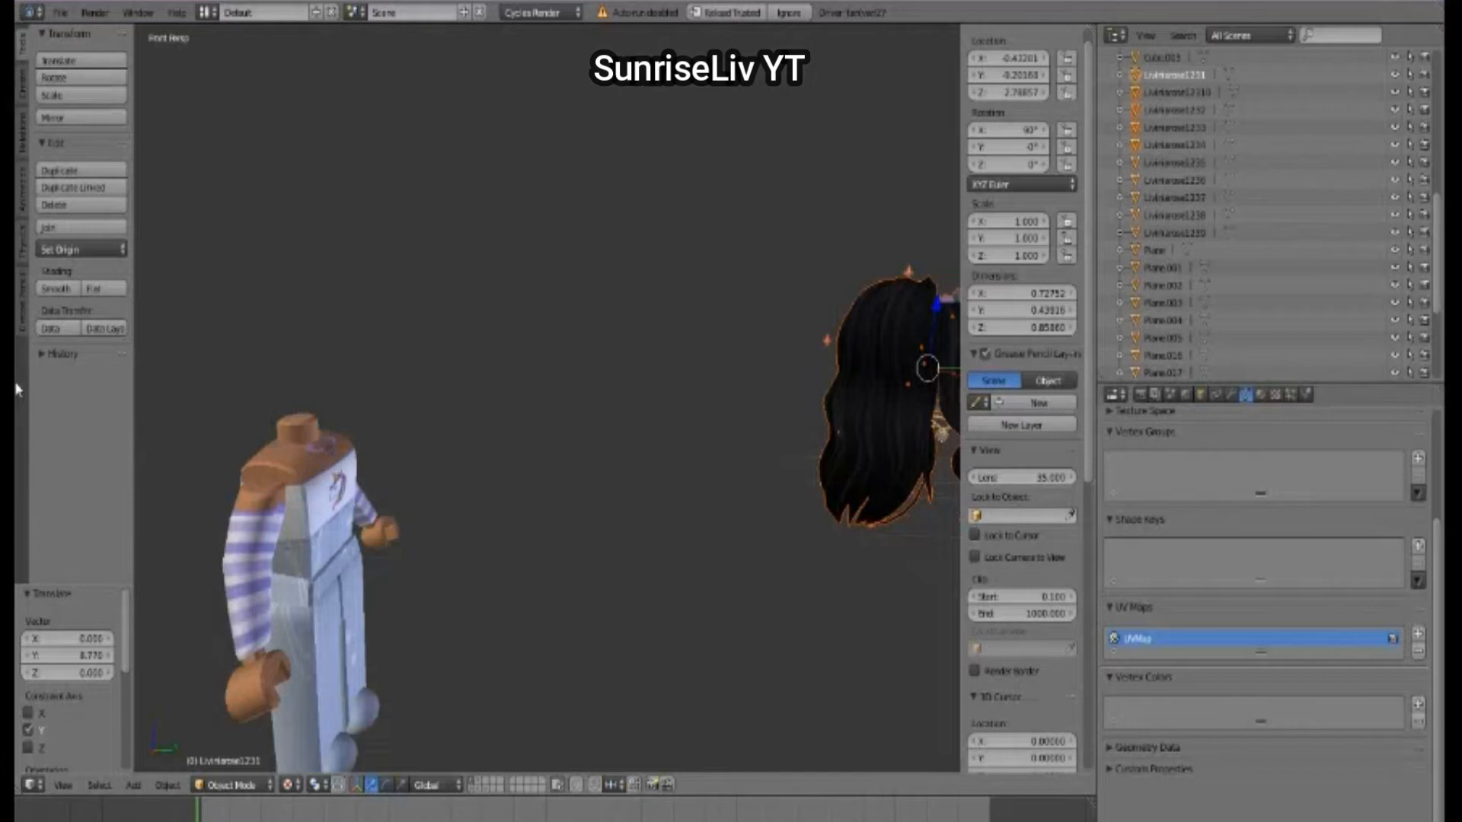
Step: Move the selected head, hair and accessories along the Y axis by about 8.174, toward the headless rig
{"action": "key", "text": "shift+f"}
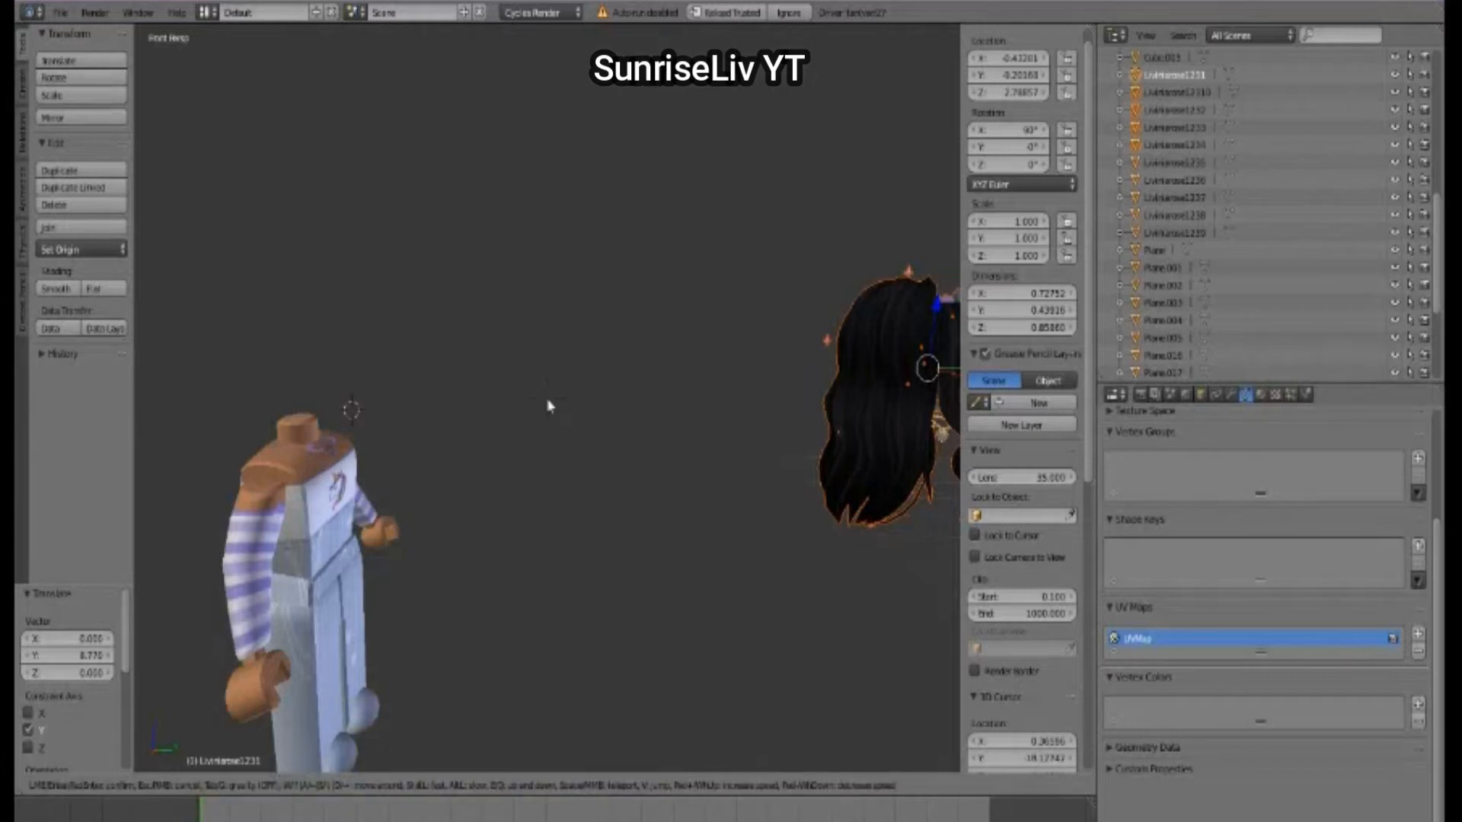
{"action": "key", "text": "s"}
{"action": "key", "text": "w"}
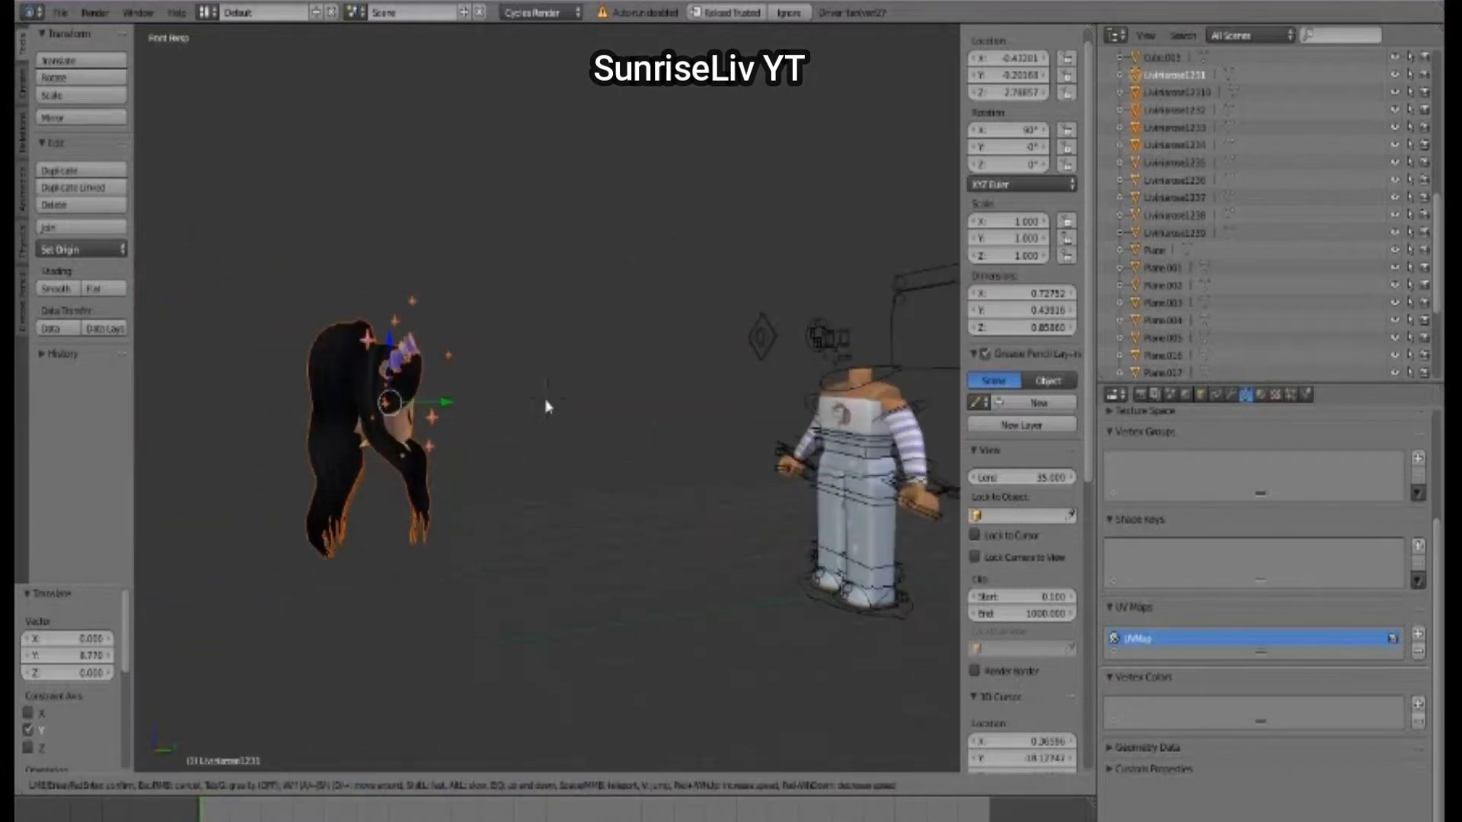
{"action": "left_click", "coordinate": [549, 405]}
{"action": "left_click_drag", "start_coordinate": [446, 404], "coordinate": [856, 411]}
Step: Raise the selected head and accessories to neck height and move them along the Y axis by about 1.488 onto the rig
{"action": "key", "text": "shift+f"}
{"action": "key", "text": "w"}
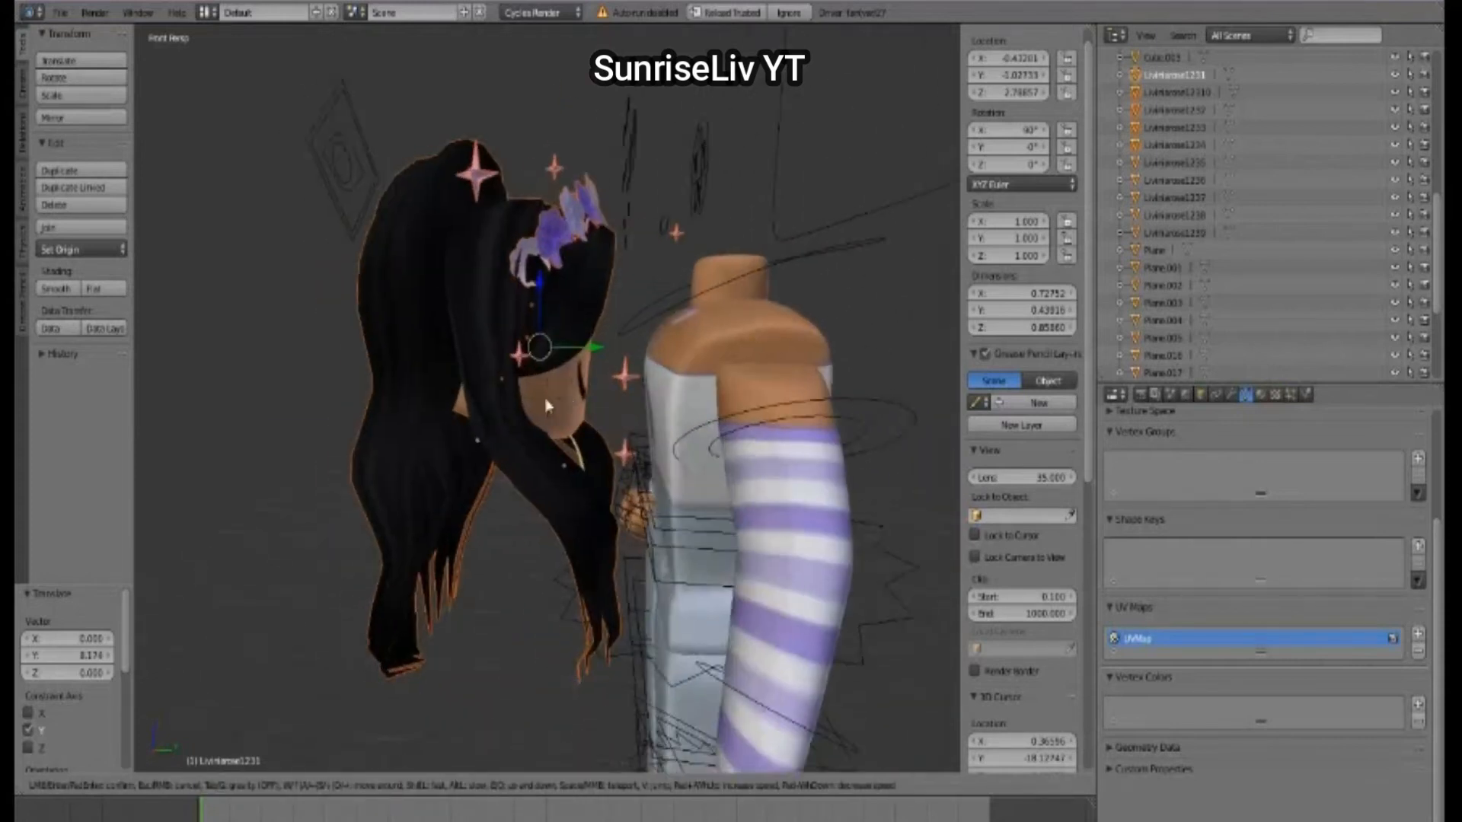
{"action": "left_click", "coordinate": [546, 399]}
{"action": "left_click_drag", "start_coordinate": [549, 301], "coordinate": [803, 318]}
Step: Rotate the selected head, hair and accessories around to face the same way as the rig's body
{"action": "key", "text": "shift+f"}
{"action": "key", "text": "a"}
{"action": "left_click", "coordinate": [548, 403]}
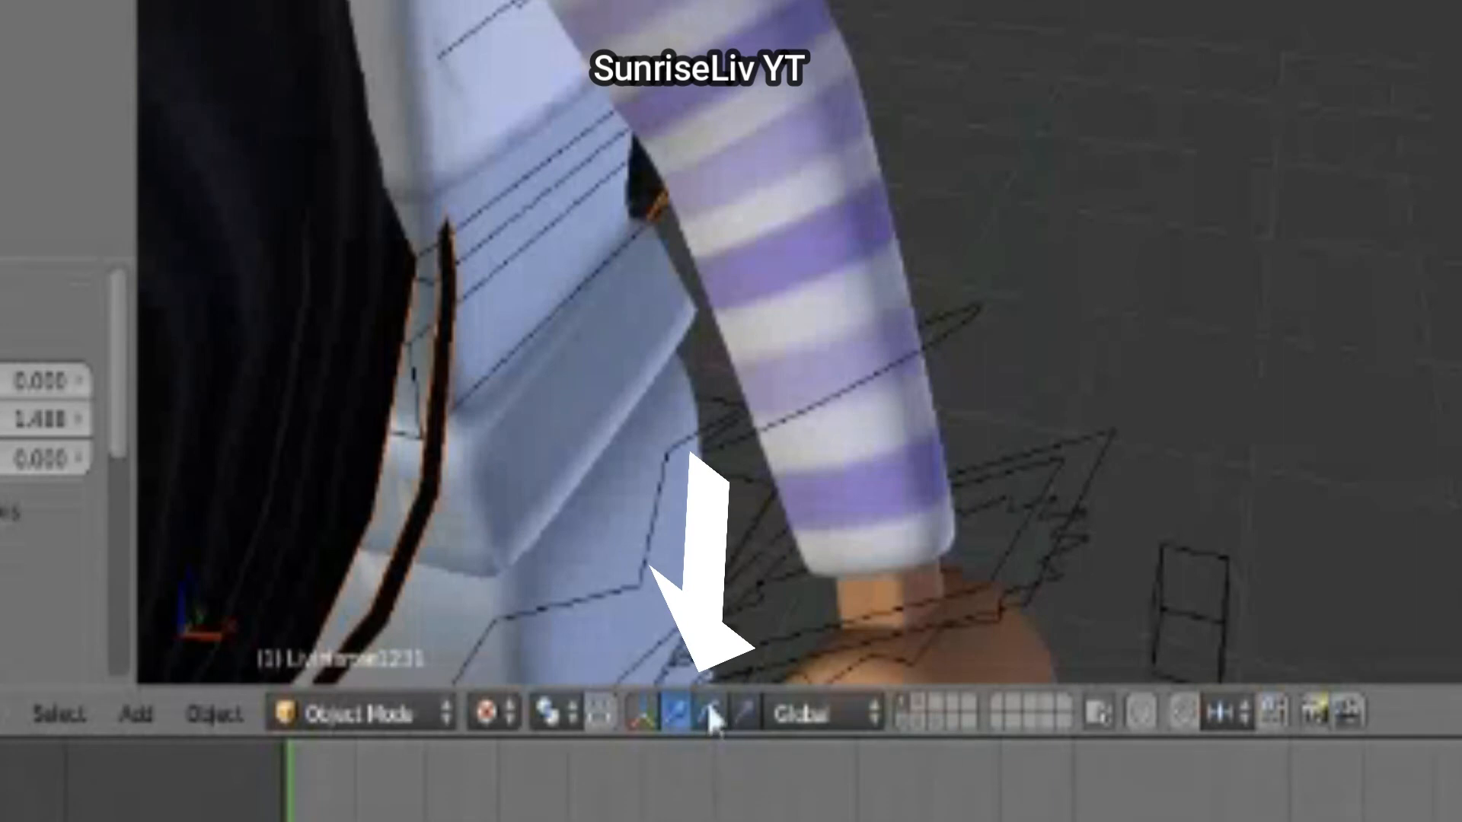
{"action": "key", "text": "shift+f"}
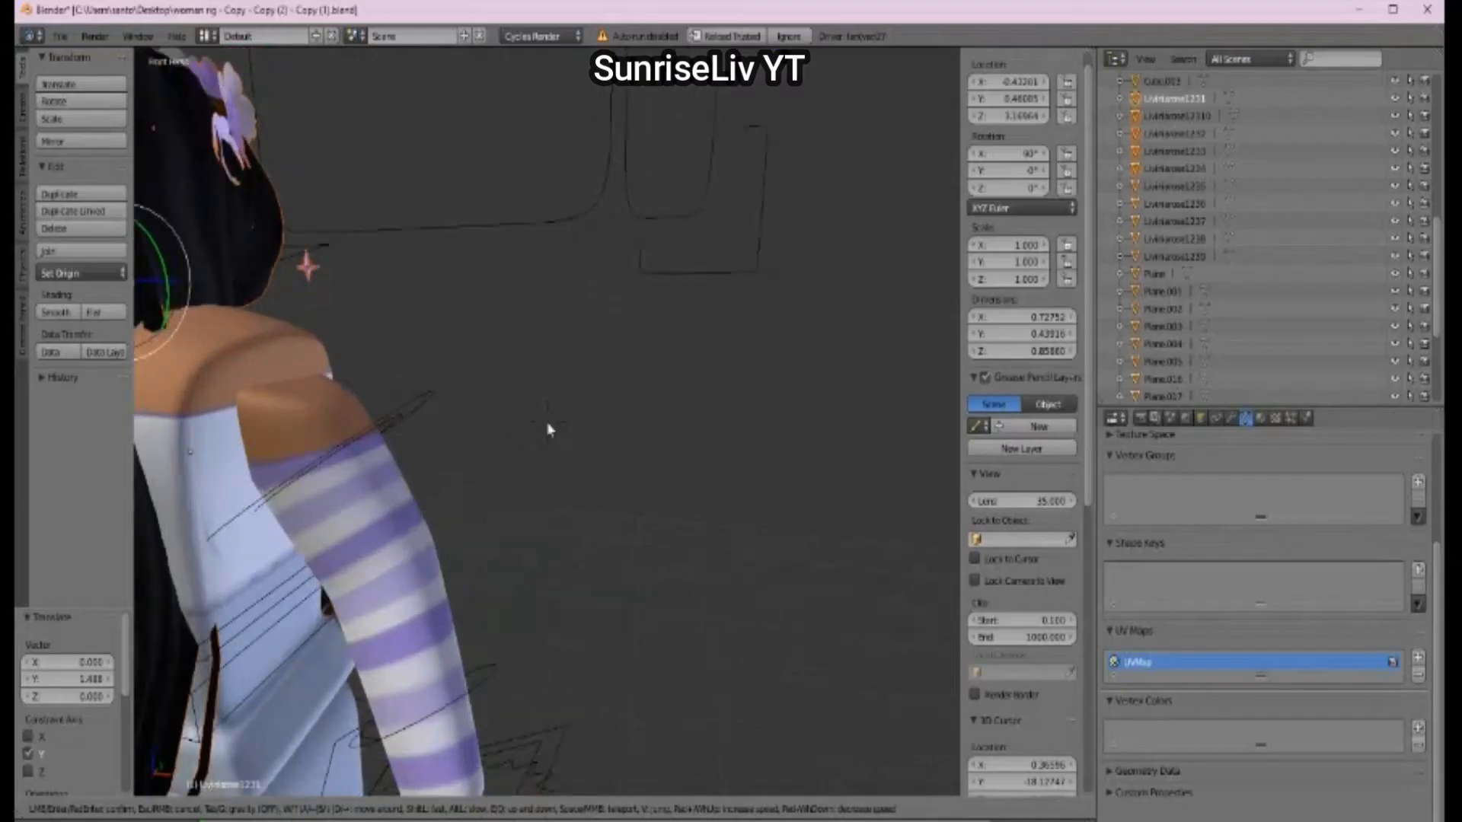
{"action": "key", "text": "s"}
{"action": "left_click", "coordinate": [548, 427]}
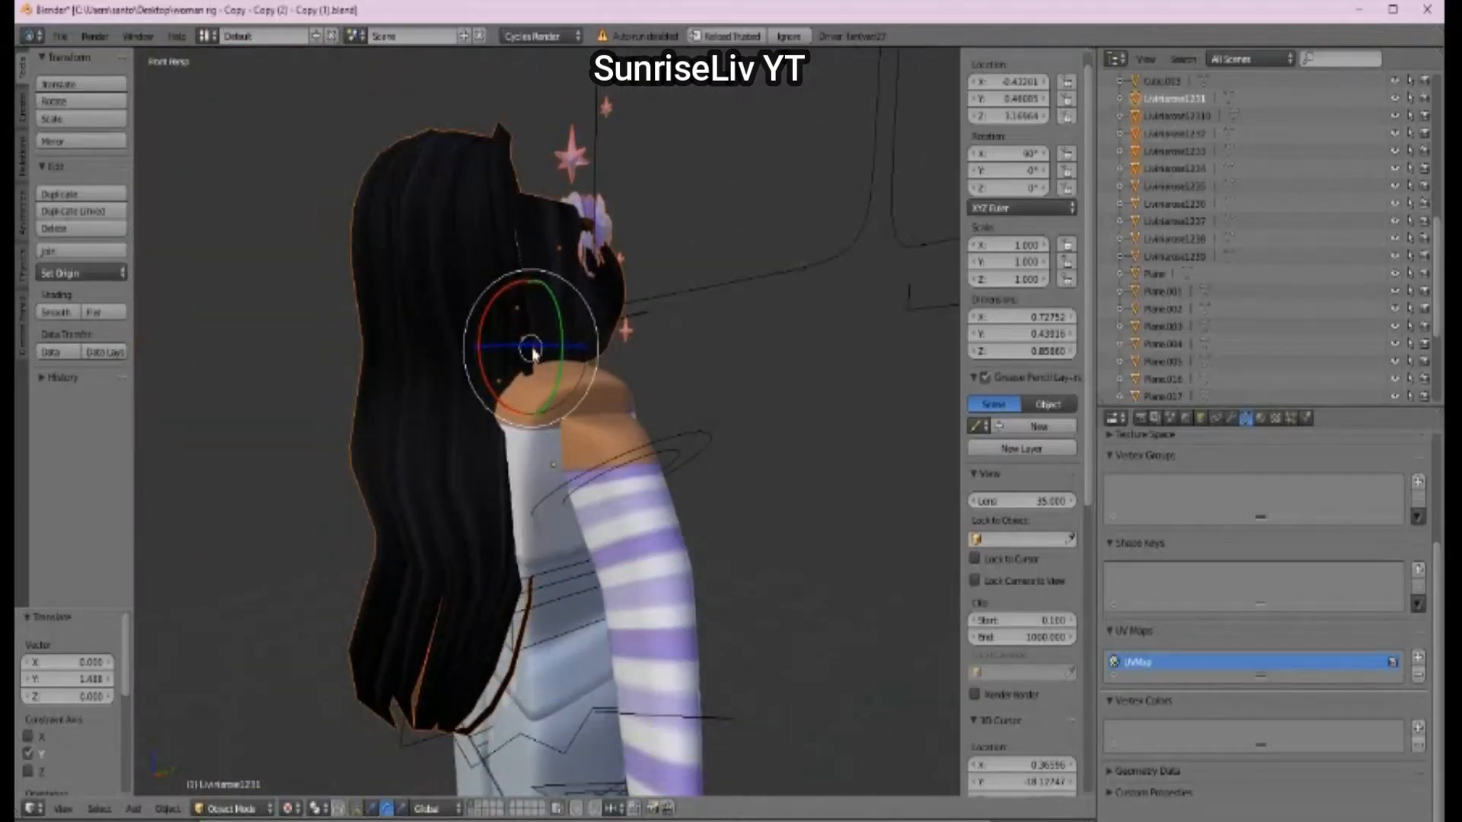
{"action": "left_click_drag", "start_coordinate": [533, 348], "coordinate": [597, 304]}
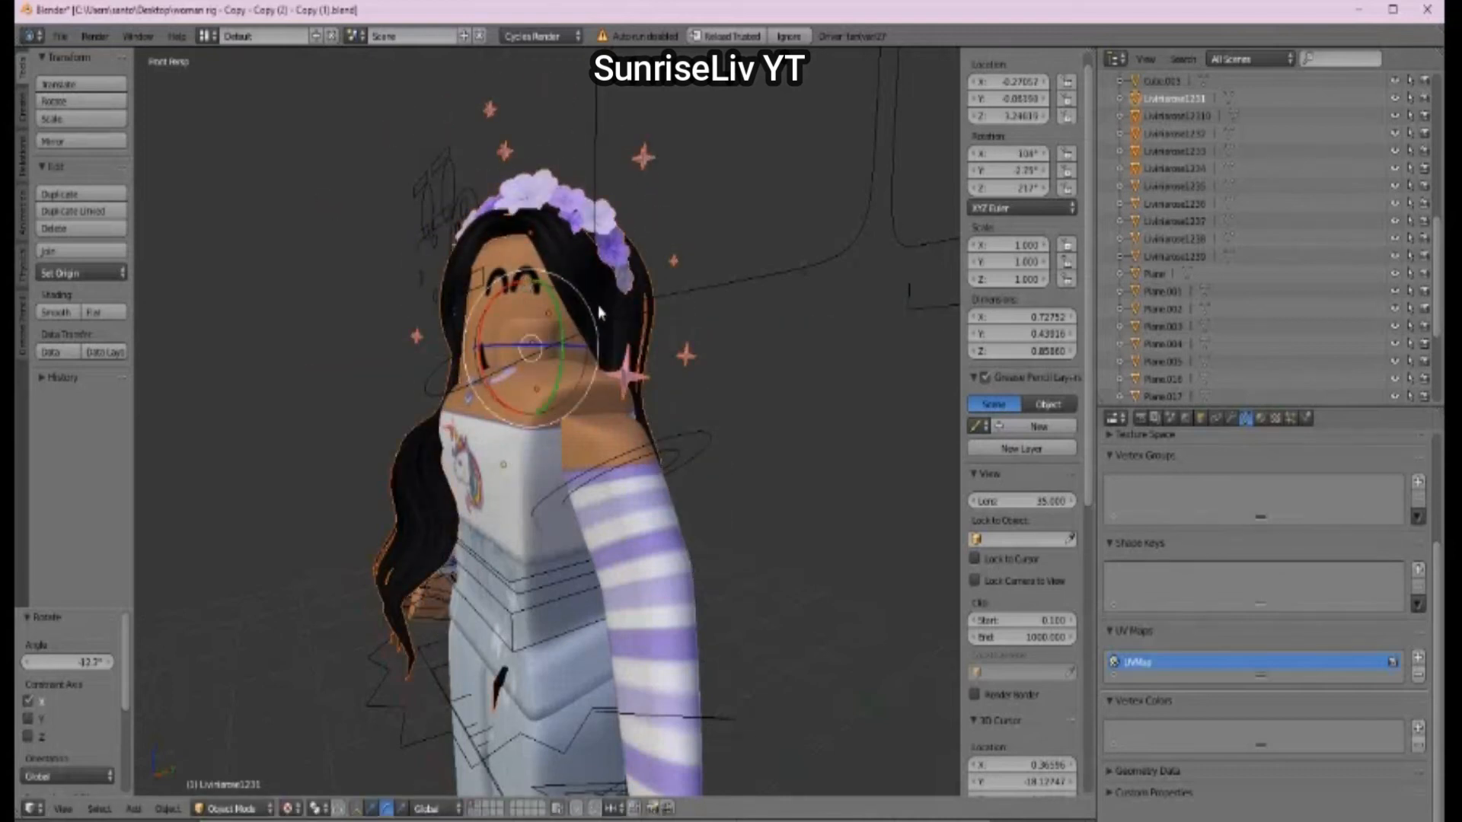
Step: Undo the last two rotations and freely rotate the selection by about 2.16° and -17.8° toward the body's front
{"action": "key", "text": "ctrl+z"}
{"action": "key", "text": "ctrl+z"}
{"action": "left_click_drag", "start_coordinate": [545, 357], "coordinate": [523, 363]}
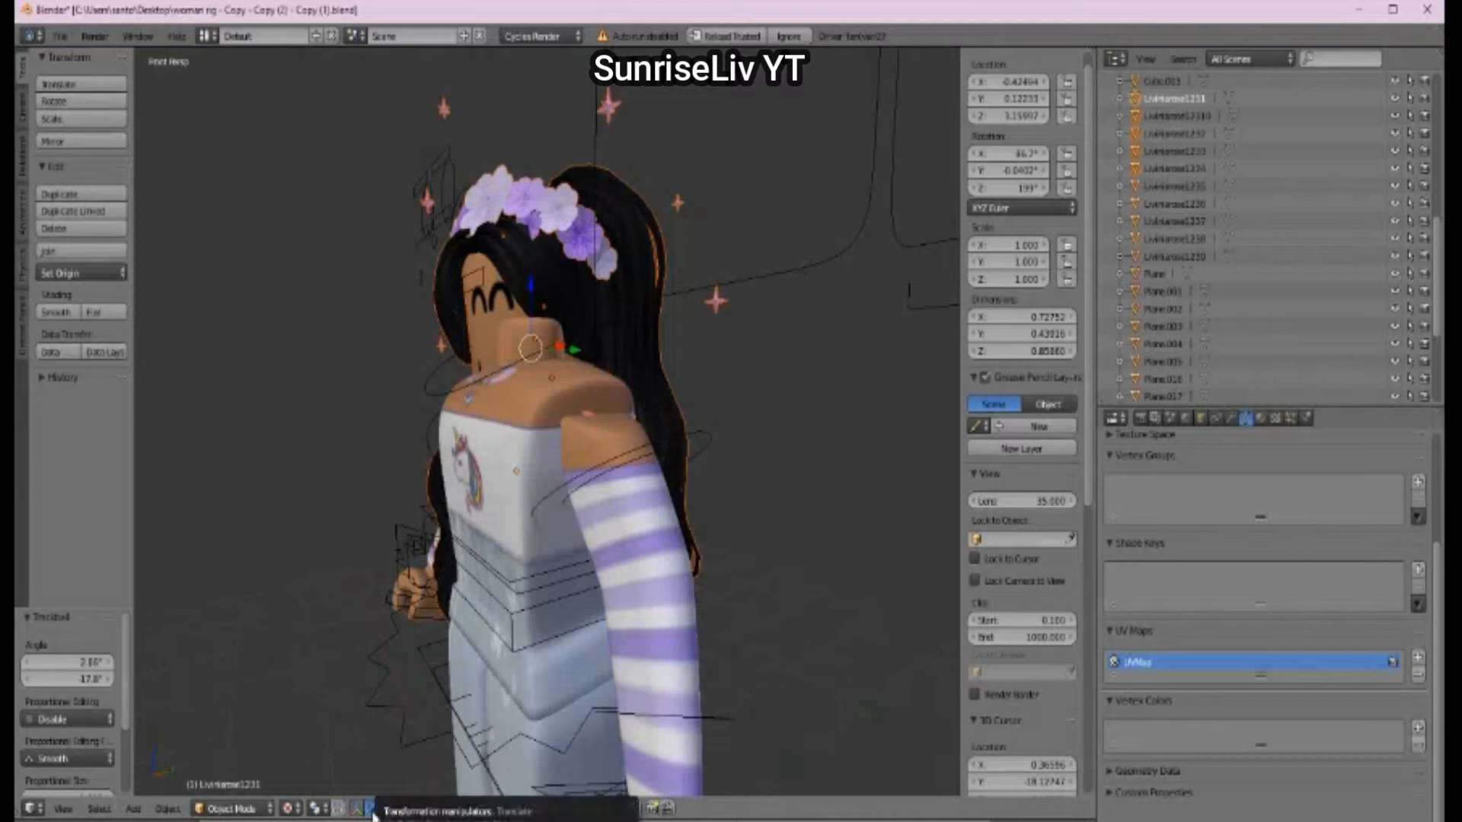
Step: Center the head, hair and accessories on the rig's neck, scaled to 0.934, lowering them by about 0.063 along Z
{"action": "left_click_drag", "start_coordinate": [531, 311], "coordinate": [572, 256]}
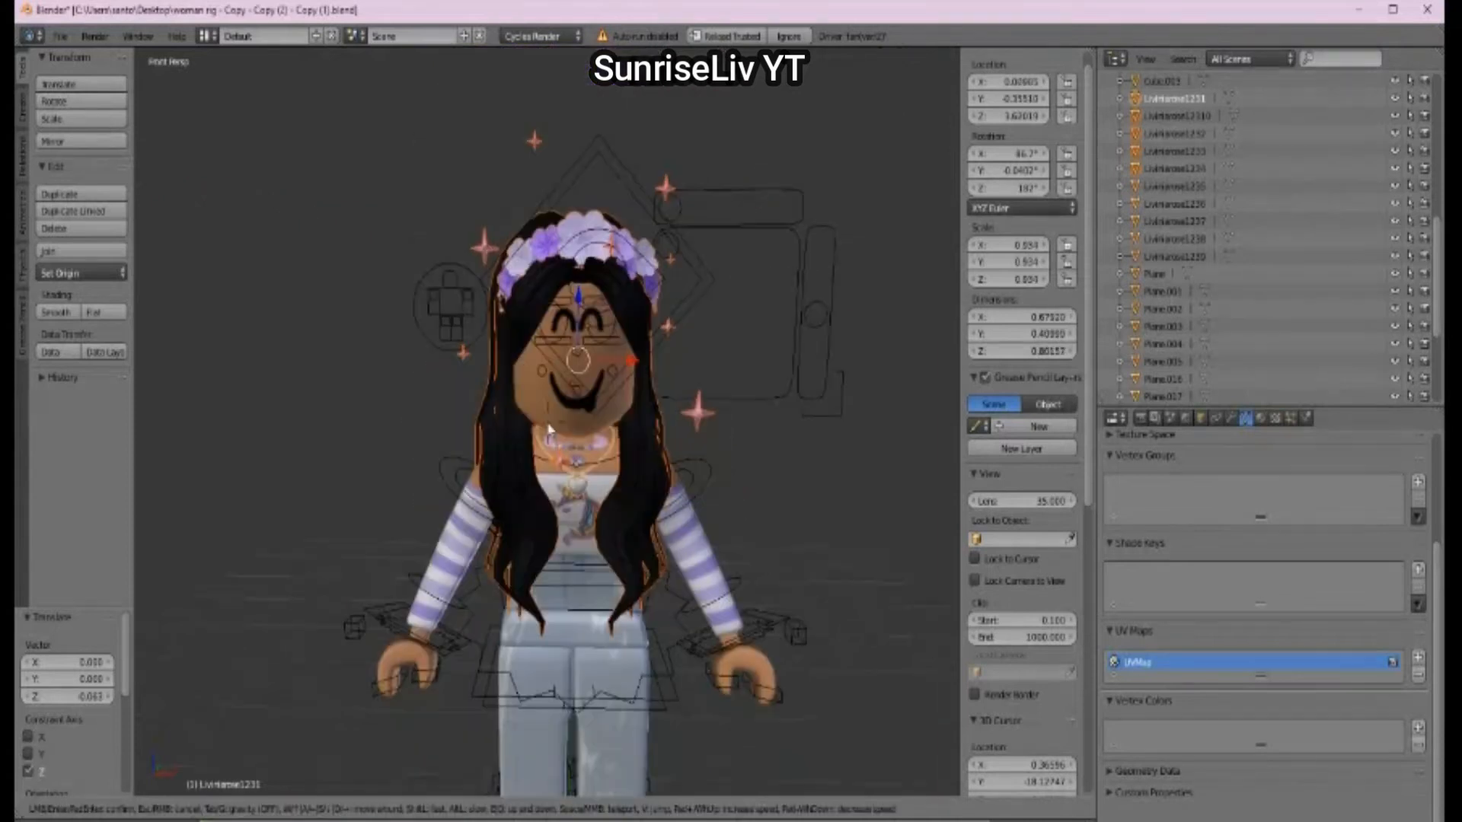
{"action": "left_click", "coordinate": [548, 424]}
{"action": "key", "text": "shift+f"}
{"action": "key", "text": "w"}
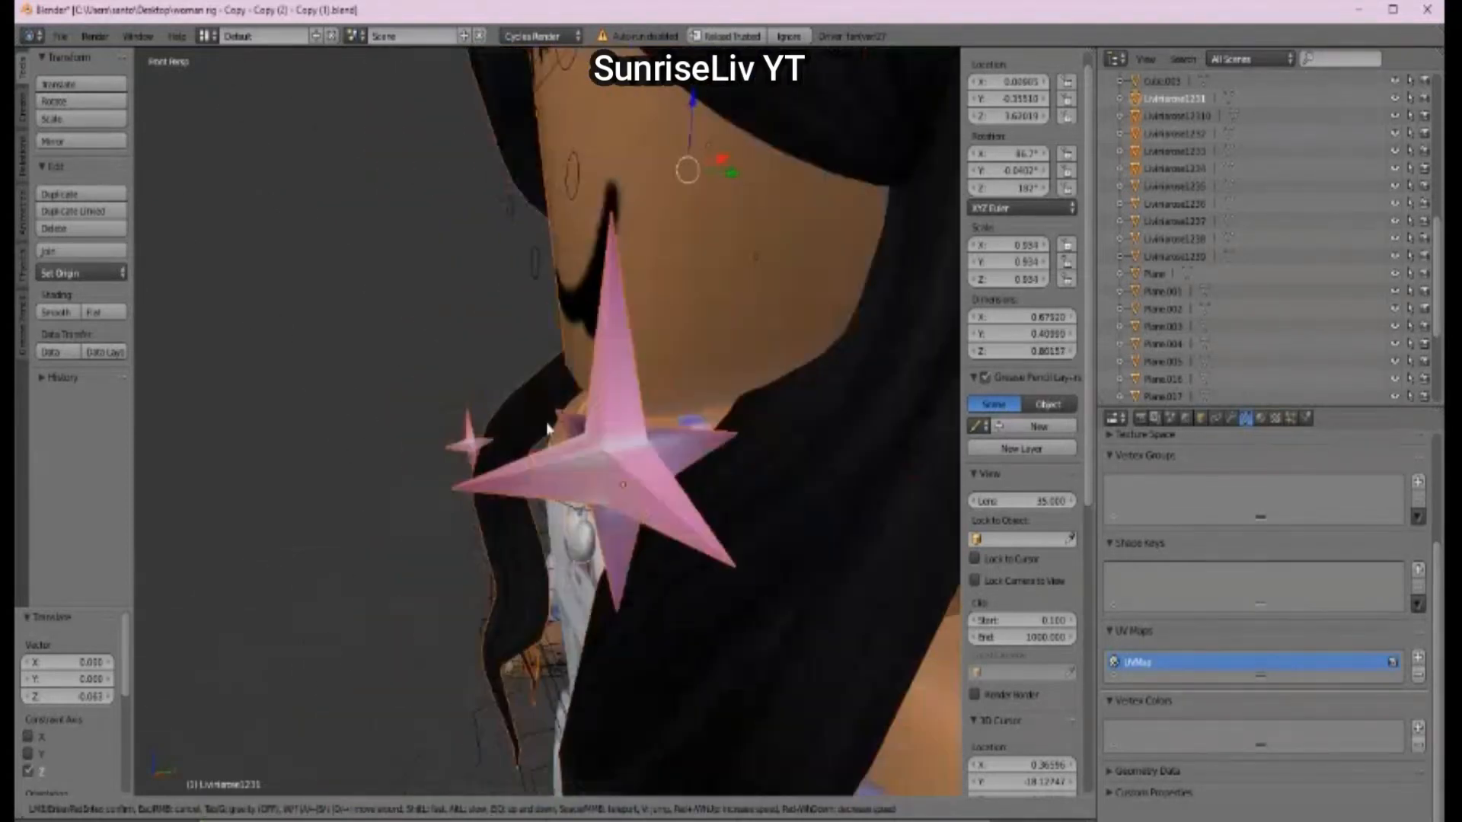
{"action": "key", "text": "s"}
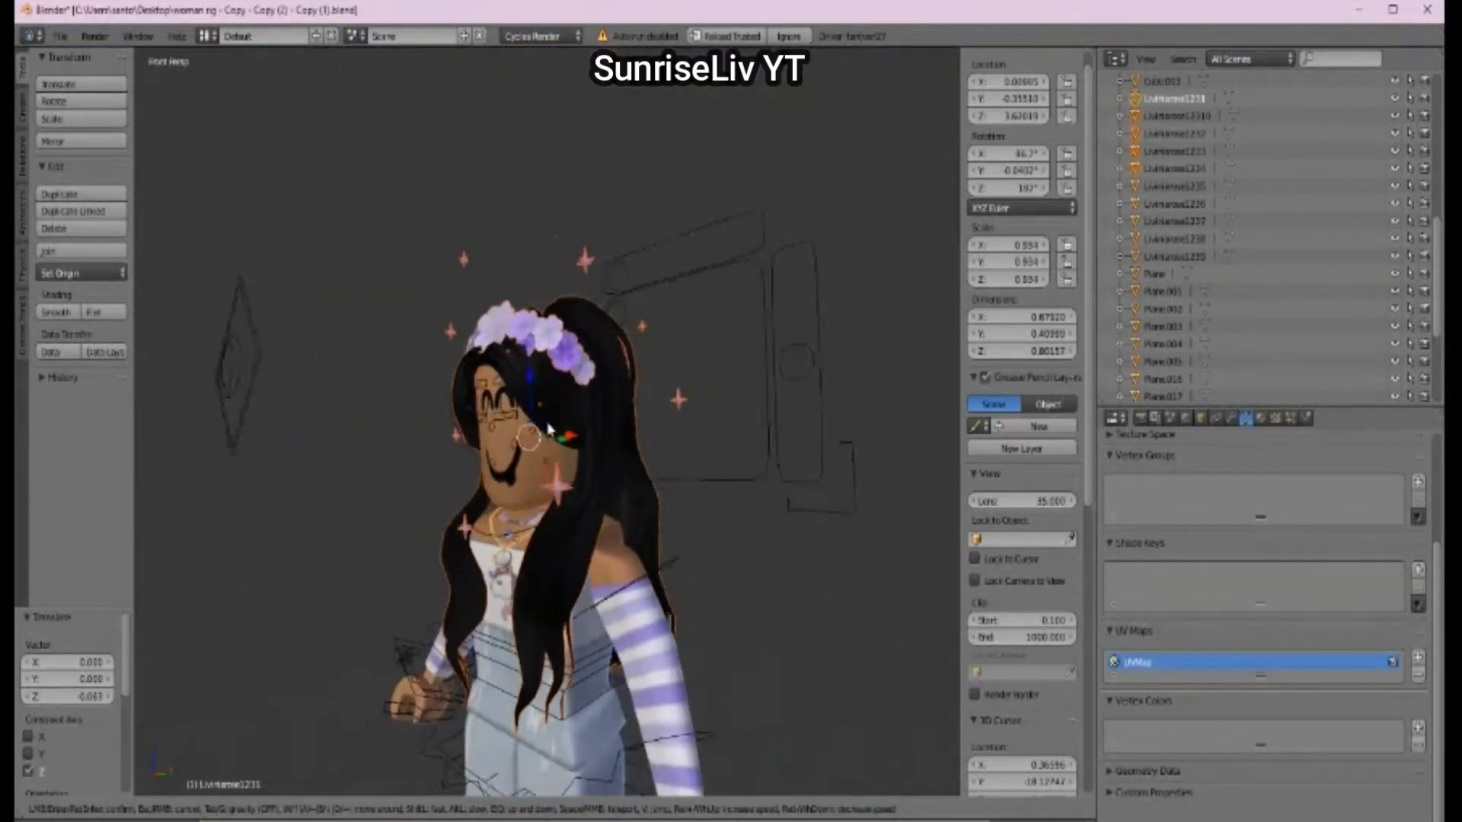
{"action": "key", "text": "w"}
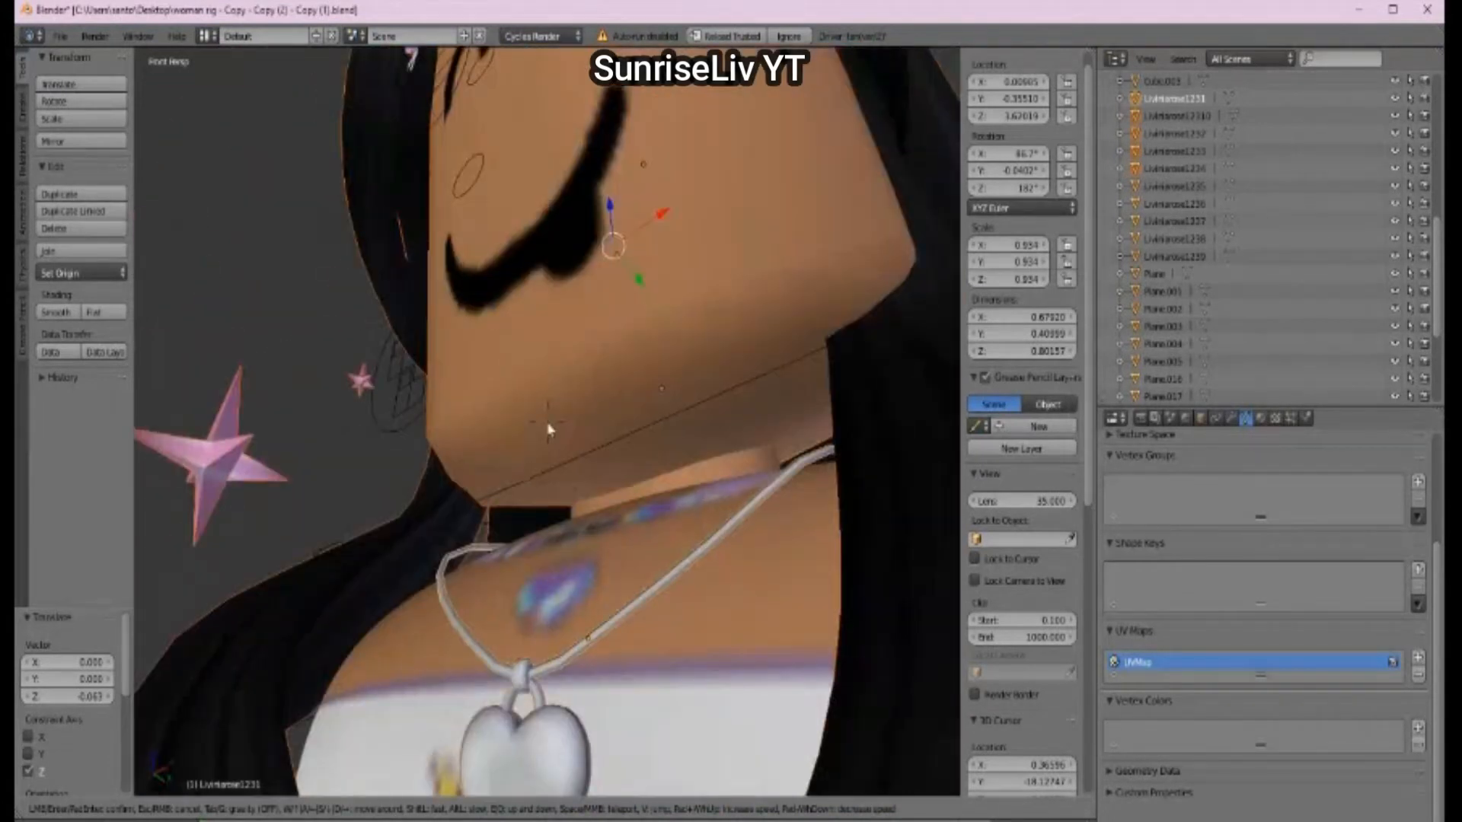
{"action": "key", "text": "s"}
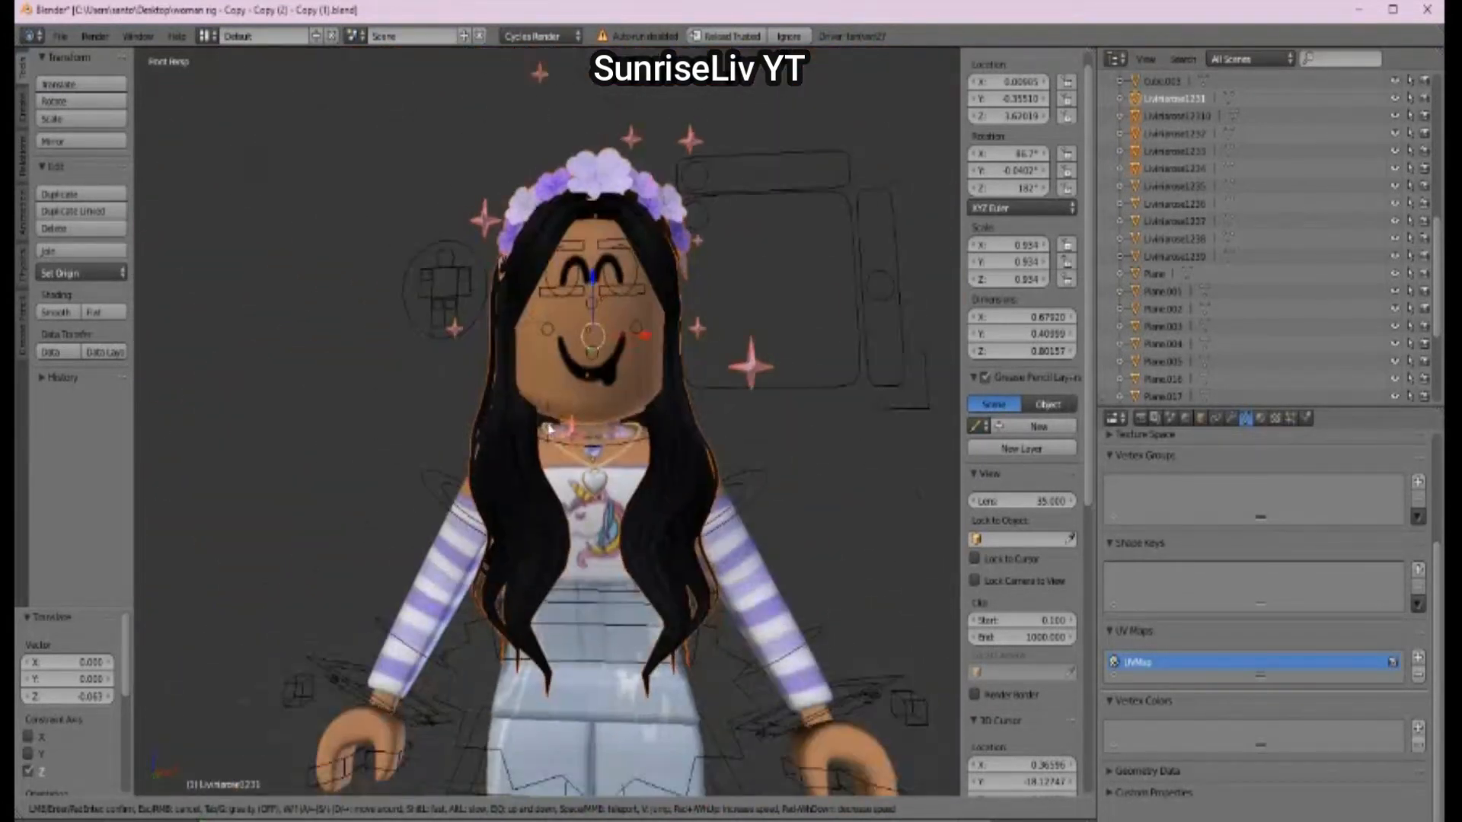
{"action": "left_click", "coordinate": [545, 415]}
Step: Try moving the selected head, hair and accessories along the Z axis, and undo the move
{"action": "key", "text": "g"}
{"action": "key", "text": "z"}
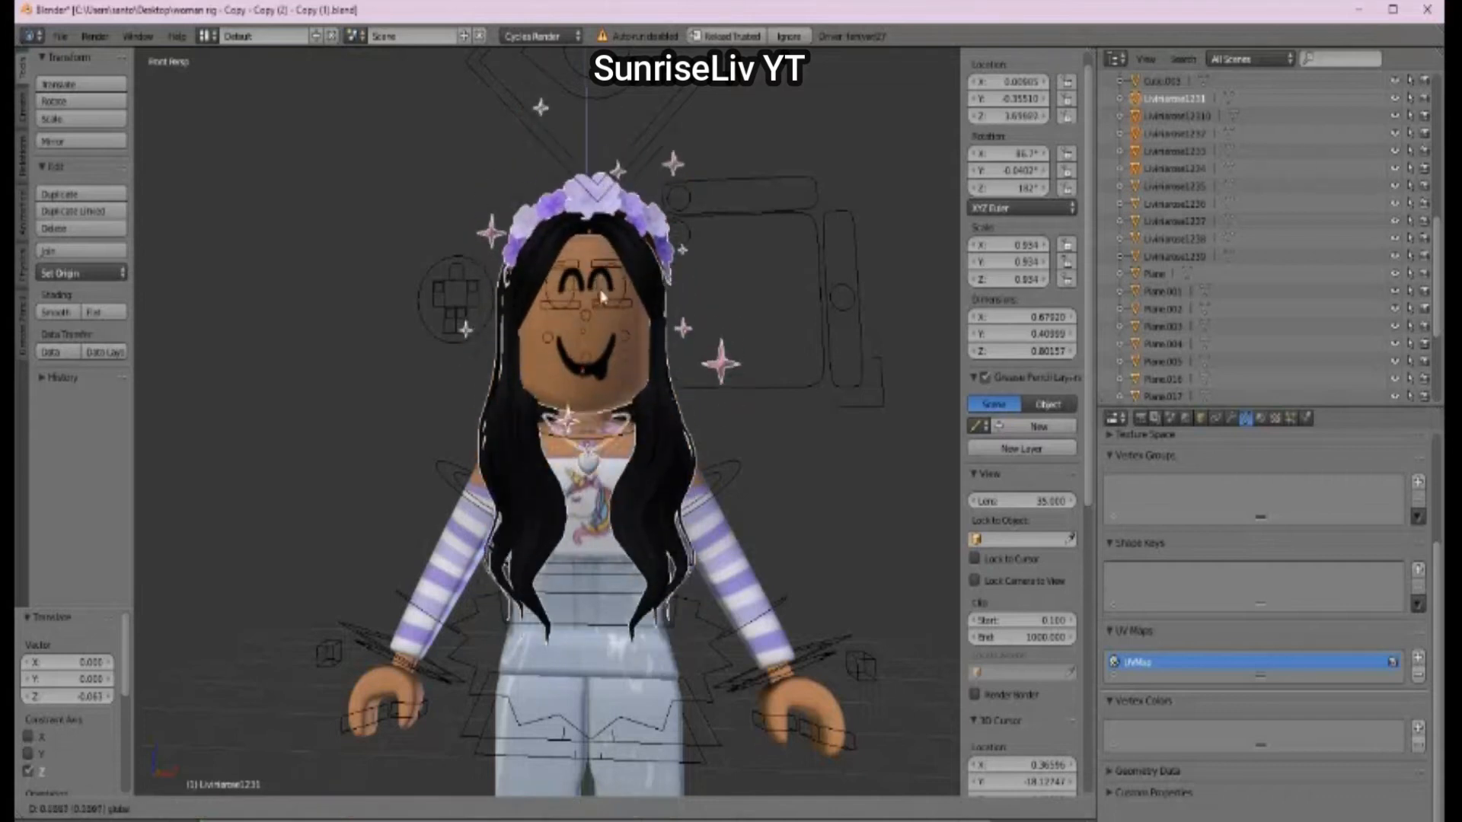
{"action": "left_click", "coordinate": [607, 305]}
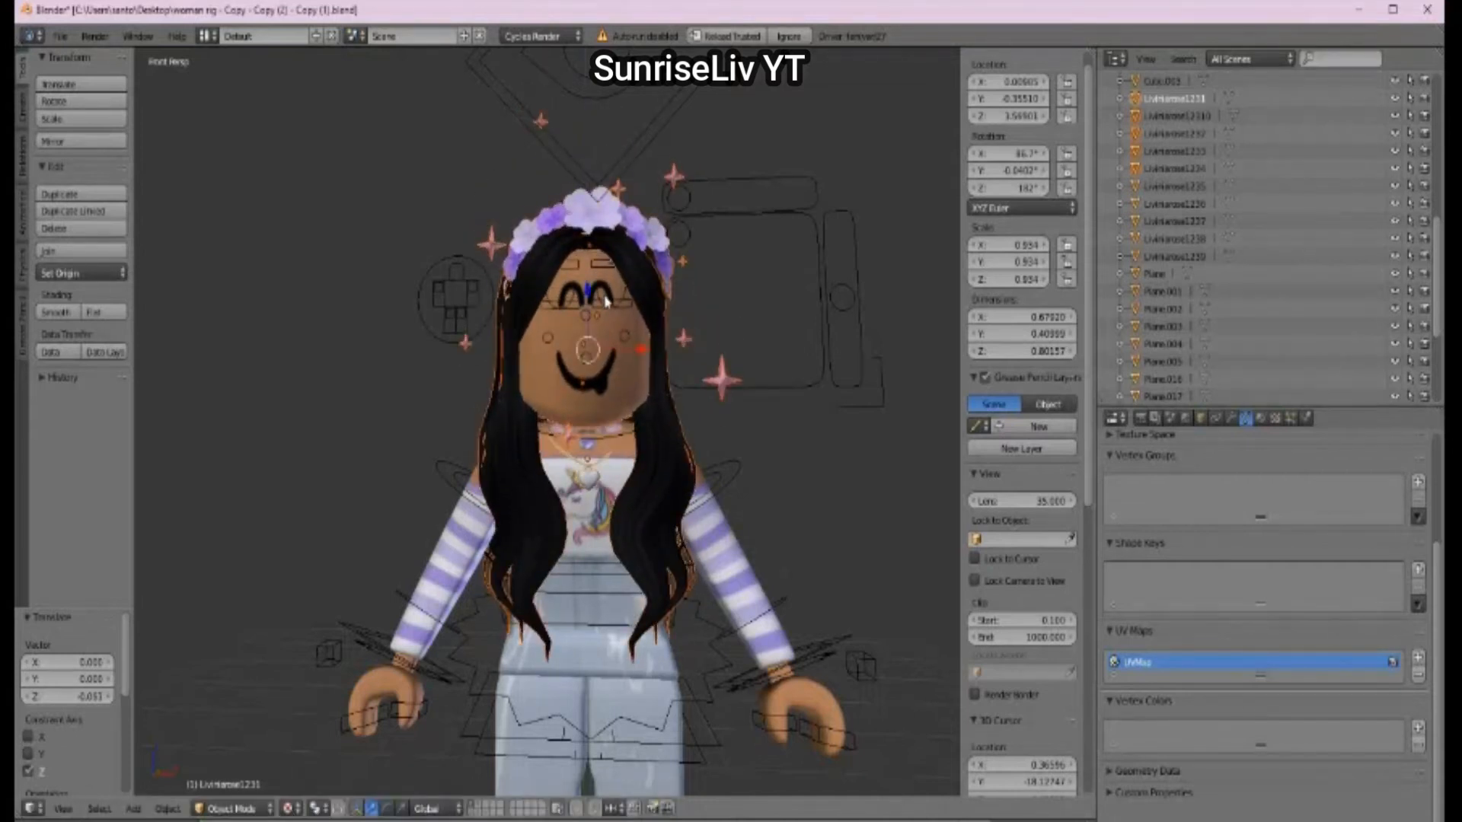
{"action": "key", "text": "ctrl+z"}
Step: Inspect the assembled avatar up close and from a distance, checking how the head, hair and necklace sit on the body
{"action": "key", "text": "shift+f"}
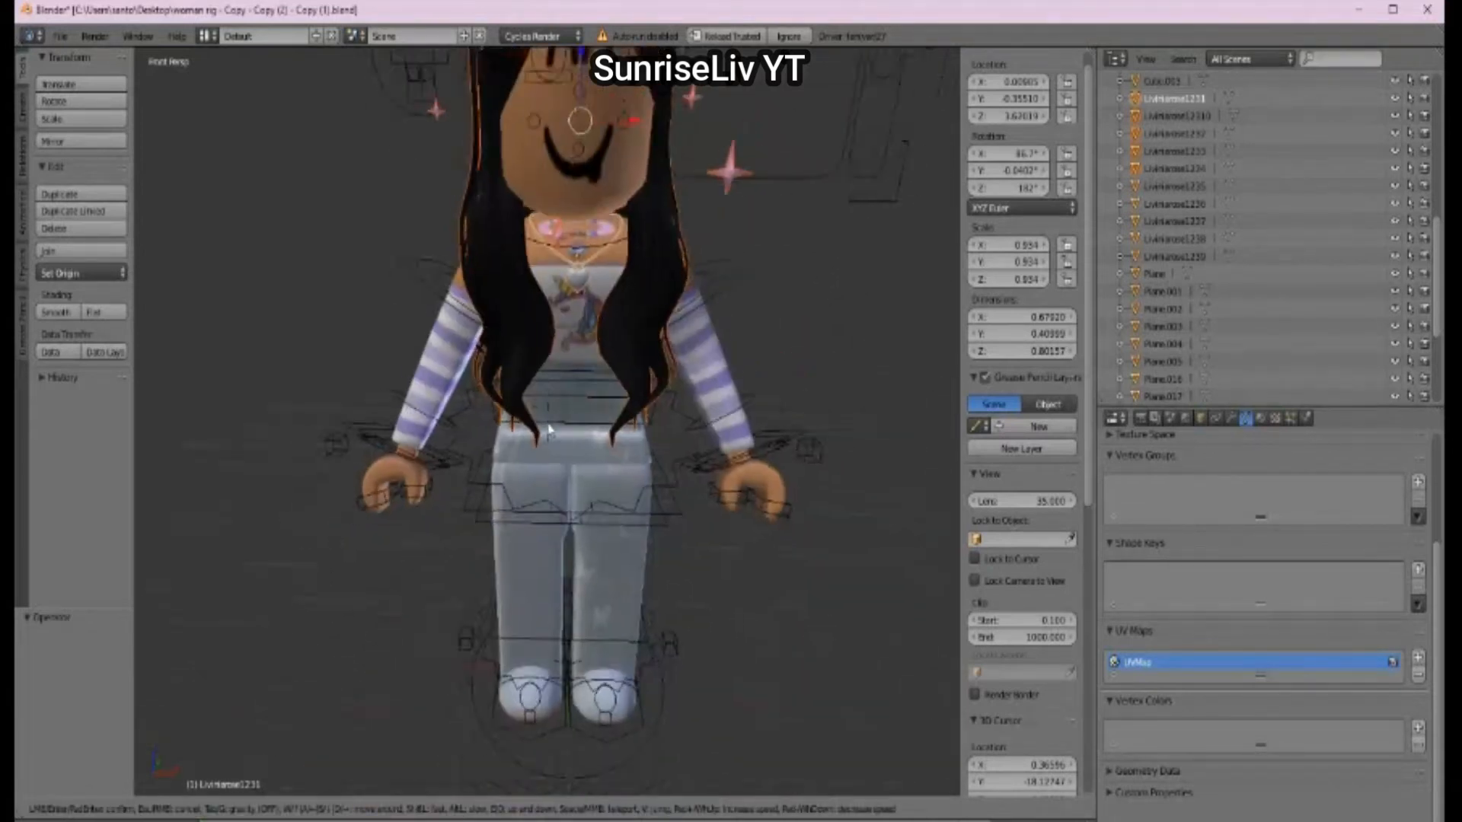
{"action": "key", "text": "s"}
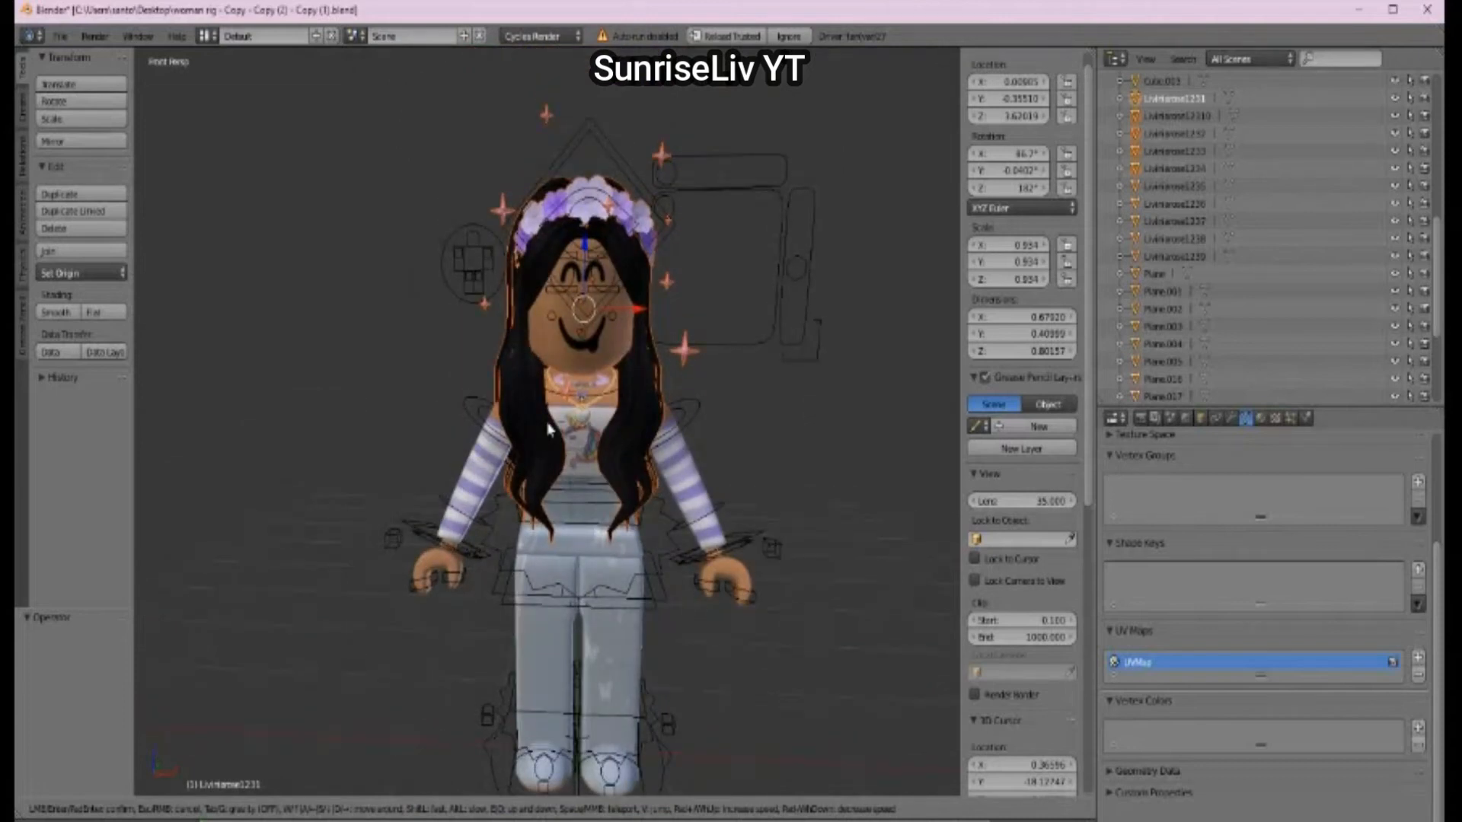
{"action": "left_click", "coordinate": [548, 428]}
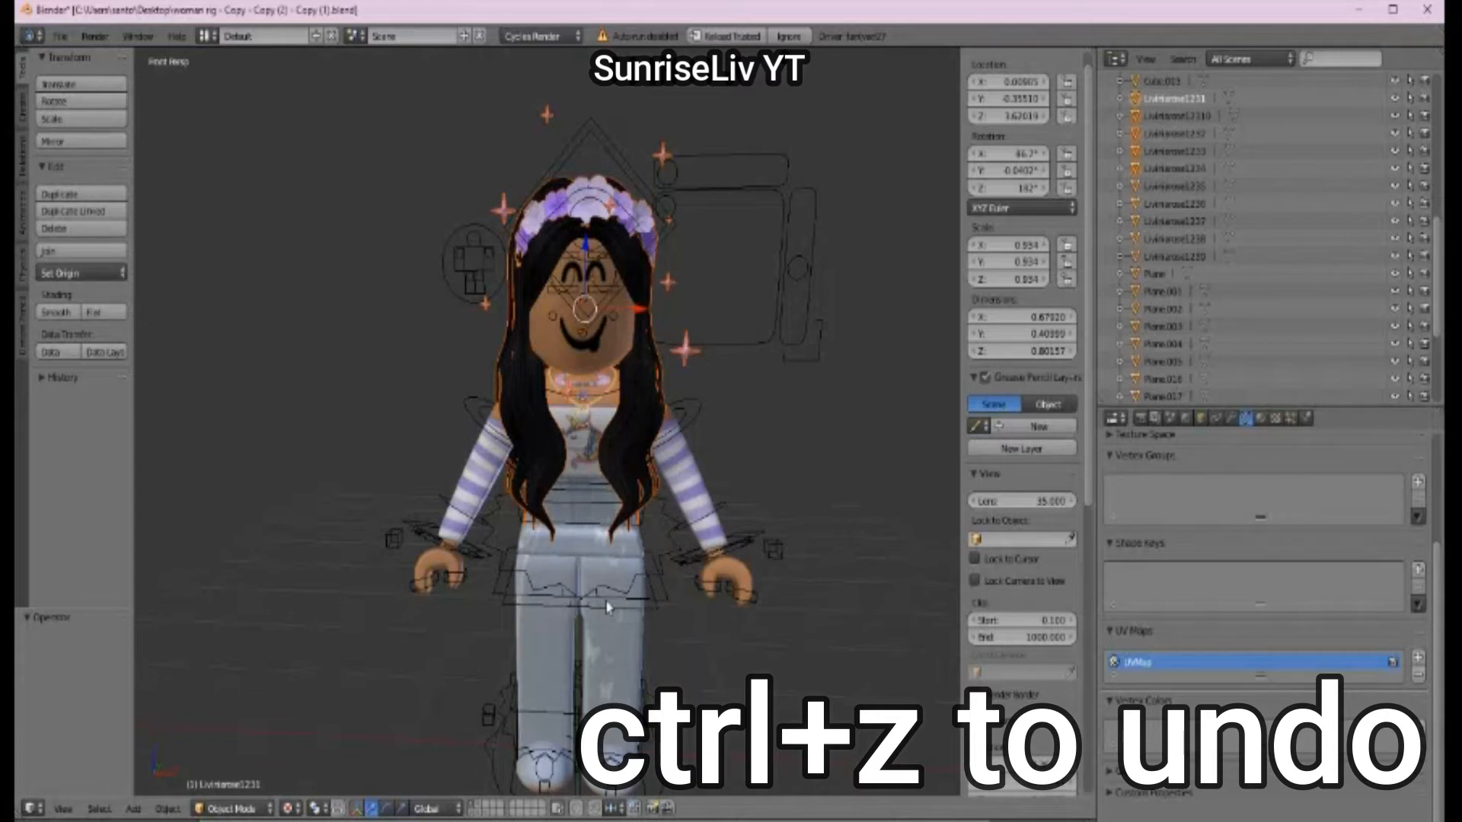
{"action": "key", "text": "shift+f"}
{"action": "key", "text": "w"}
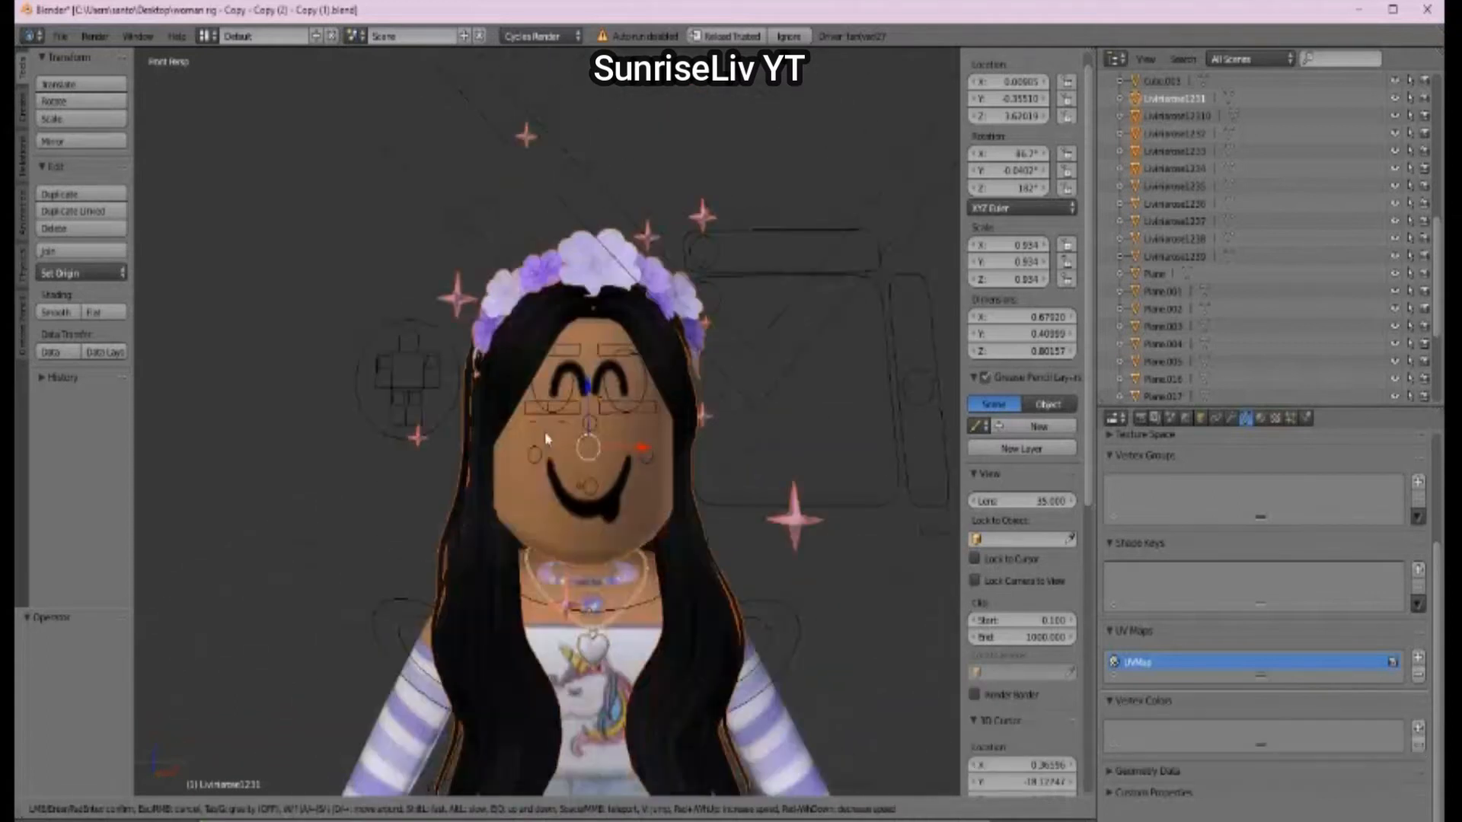
{"action": "key", "text": "s"}
{"action": "key", "text": "a"}
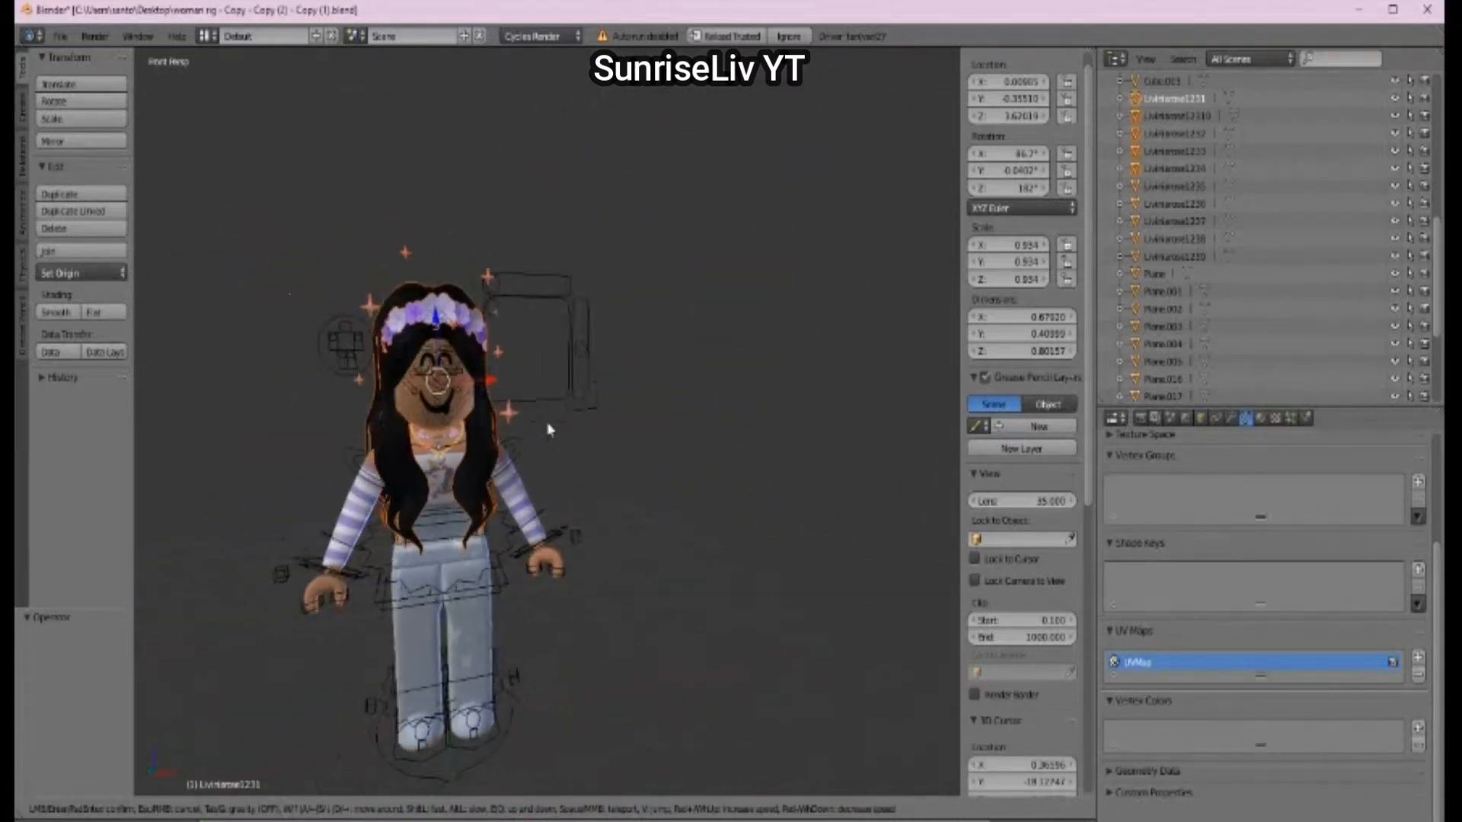
{"action": "key", "text": "w"}
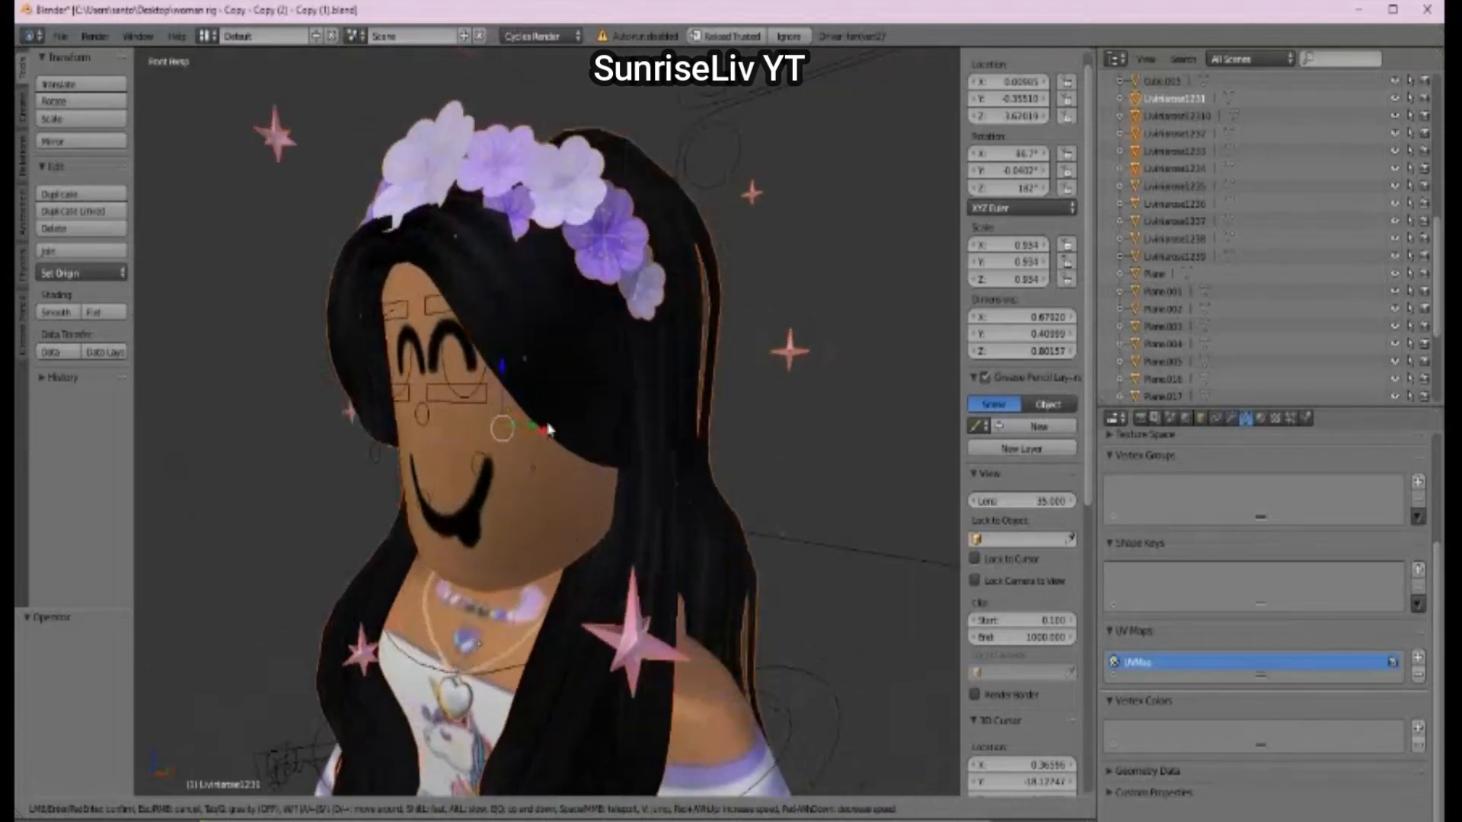
{"action": "key", "text": "s"}
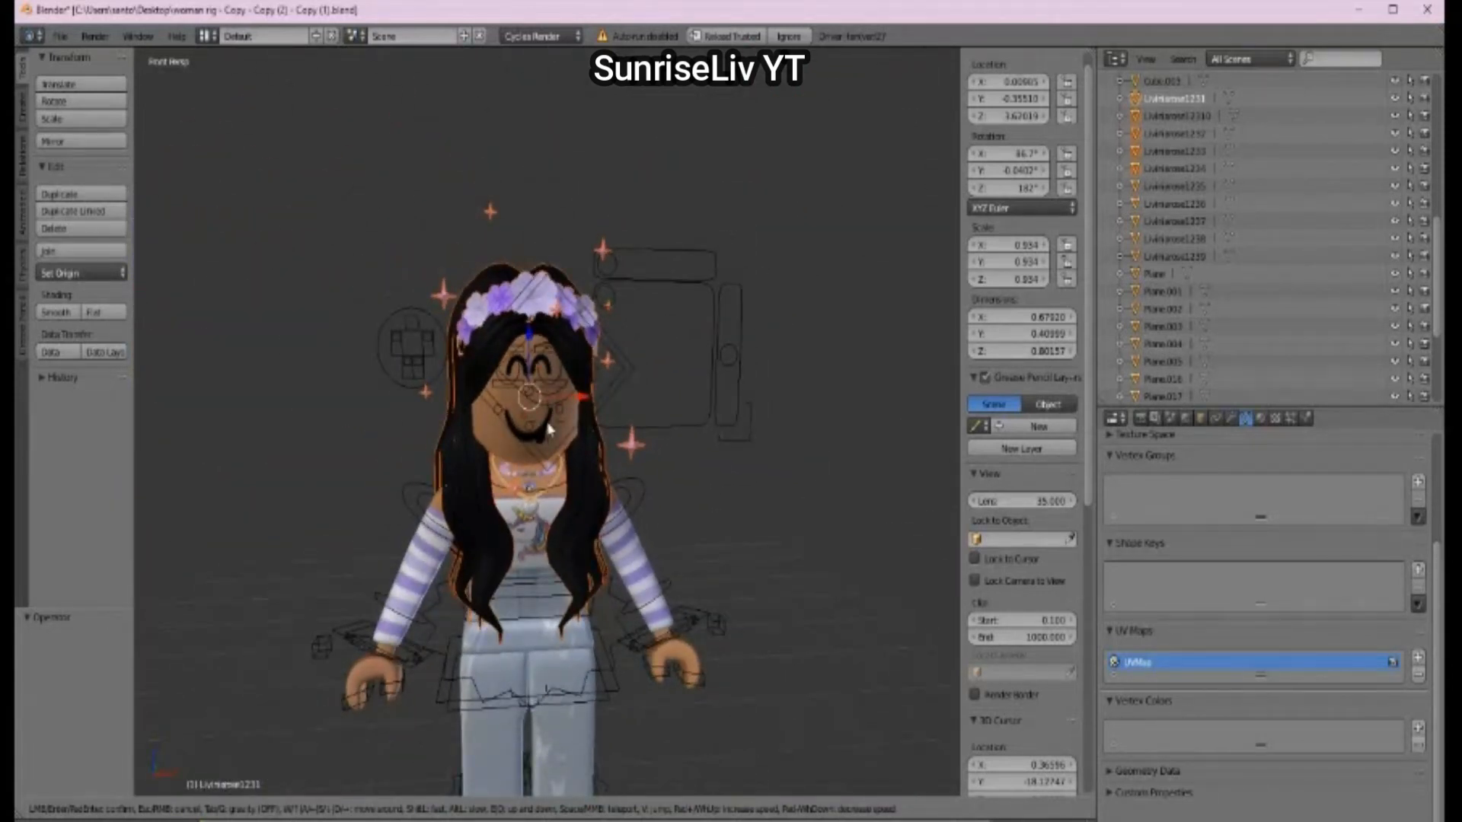
{"action": "key", "text": "s"}
{"action": "key", "text": "w"}
{"action": "key", "text": "s"}
{"action": "key", "text": "w"}
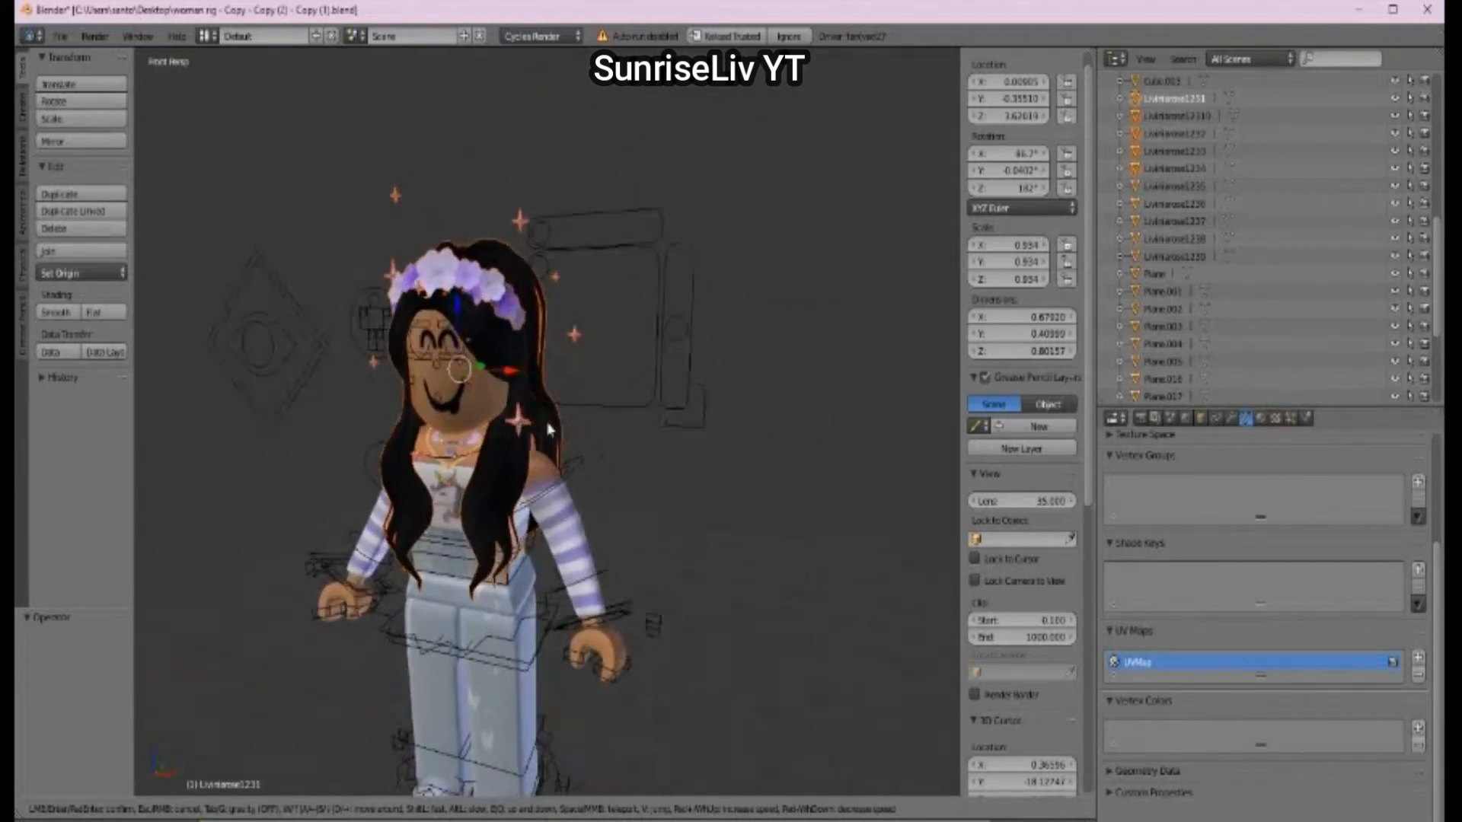
{"action": "key", "text": "w"}
{"action": "key", "text": "s"}
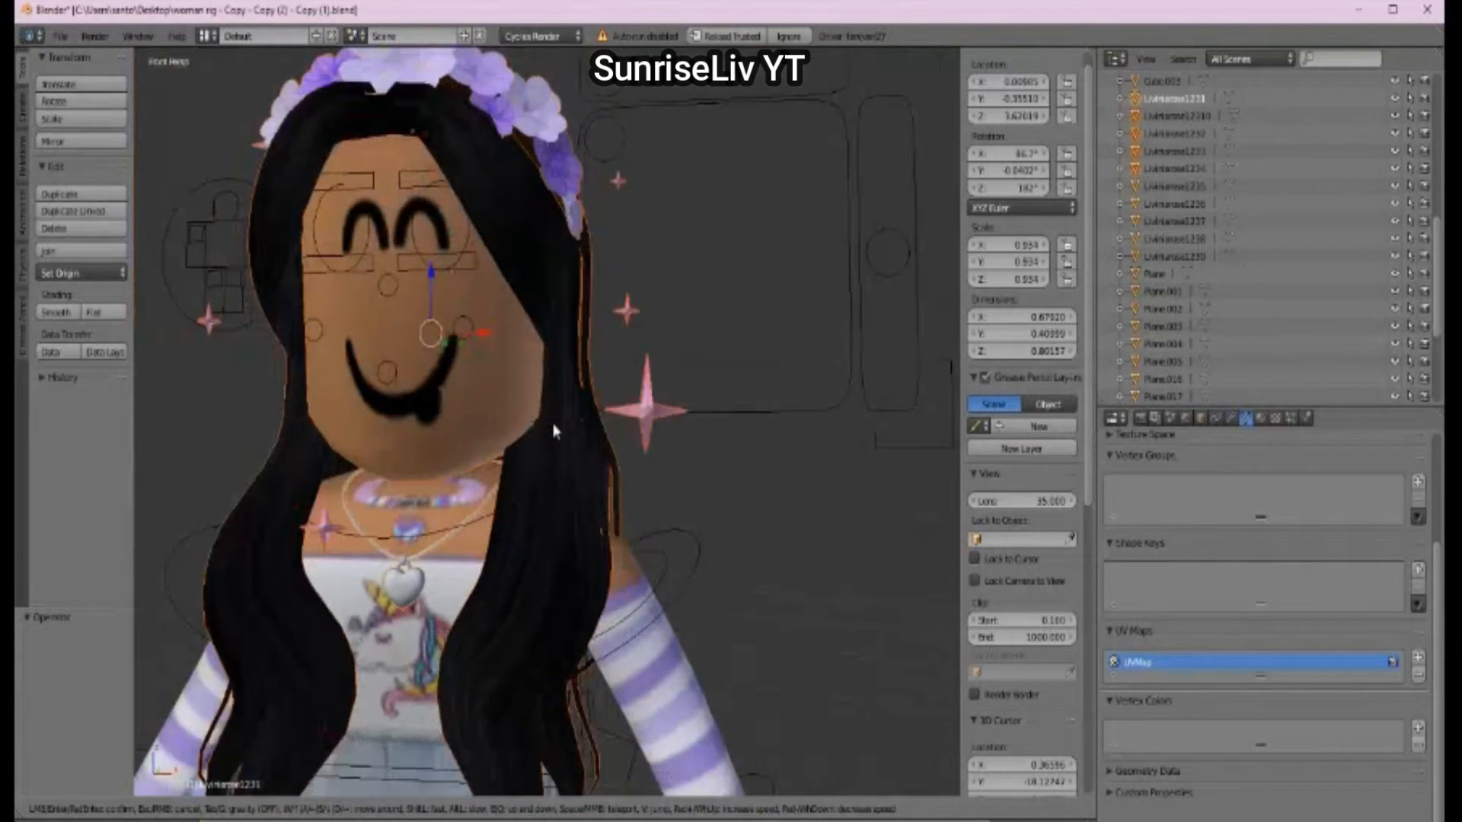
{"action": "key", "text": "s"}
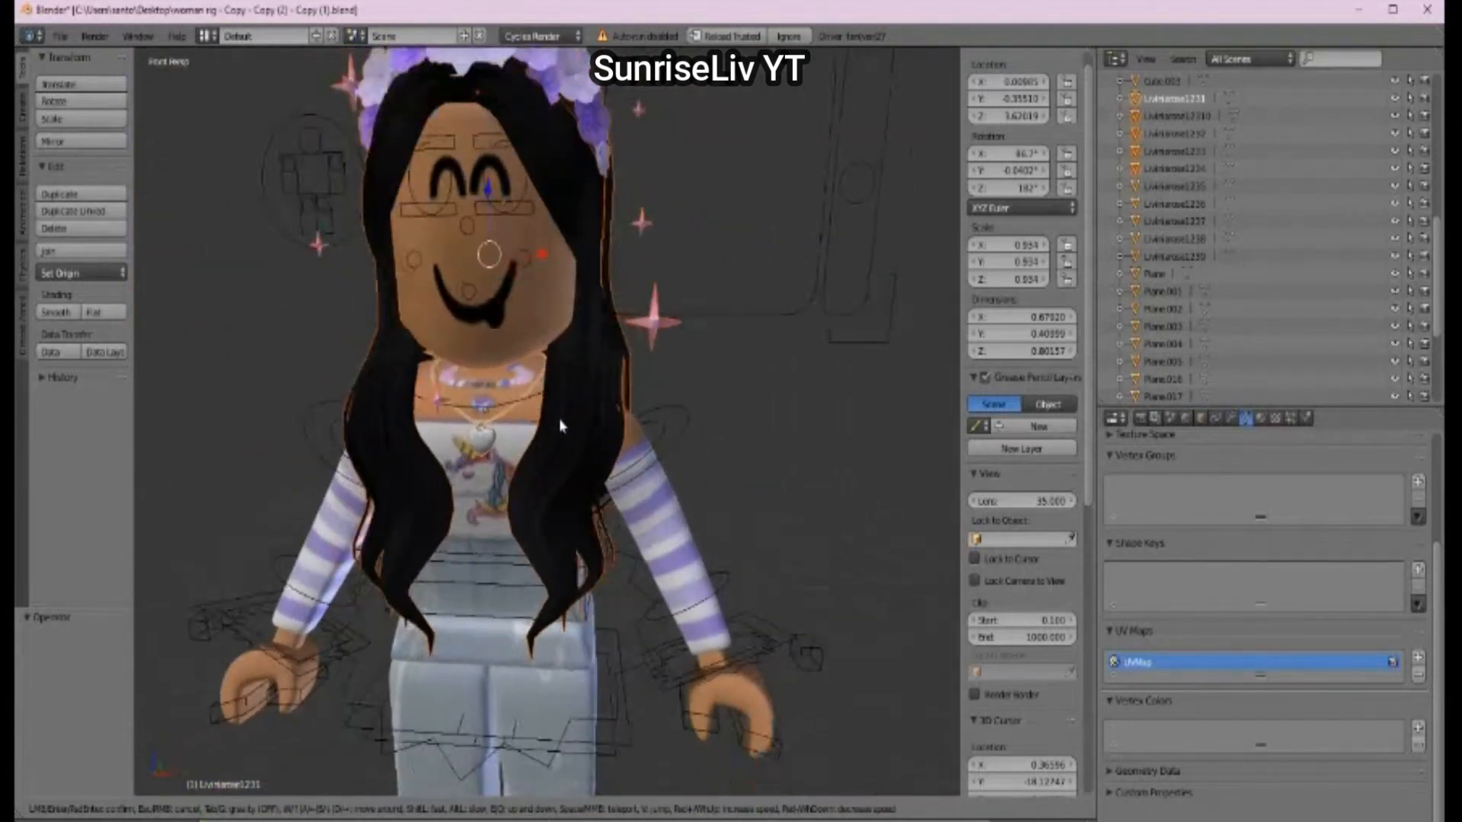
{"action": "left_click", "coordinate": [548, 431]}
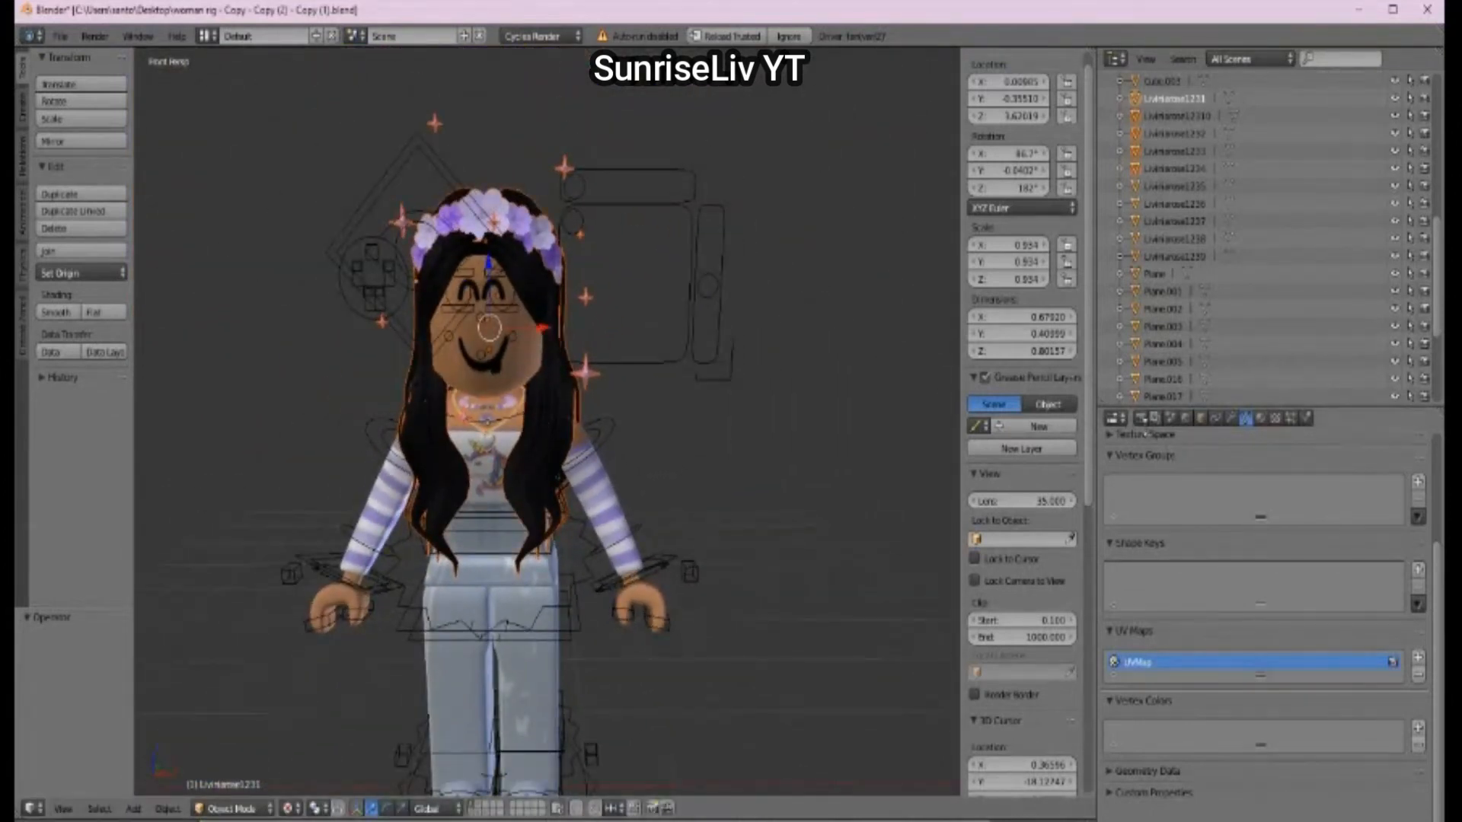
Step: Show the world settings and switch the viewport shading to Rendered
{"action": "left_click", "coordinate": [1140, 418]}
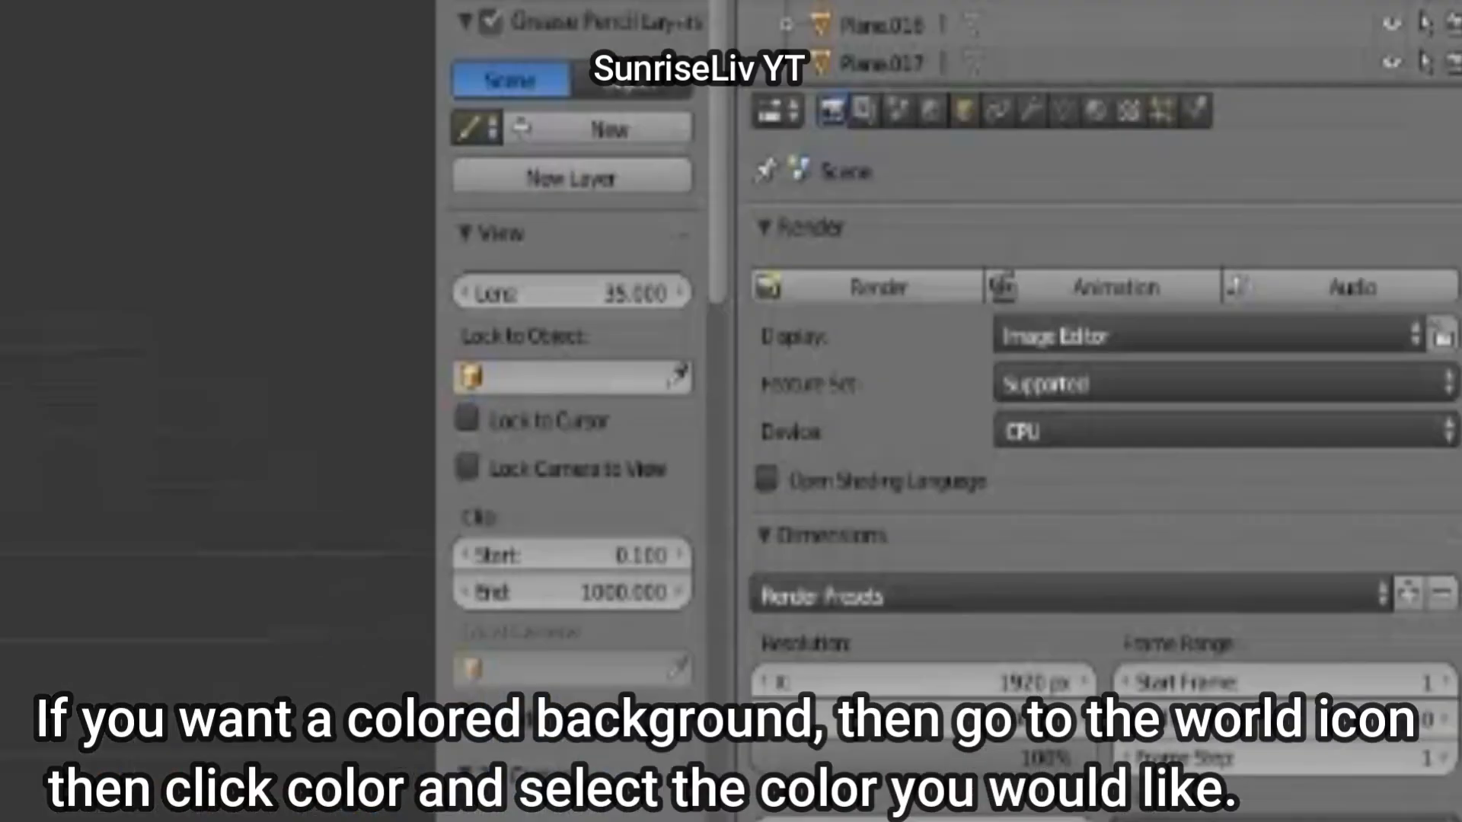
{"action": "left_click", "coordinate": [931, 109]}
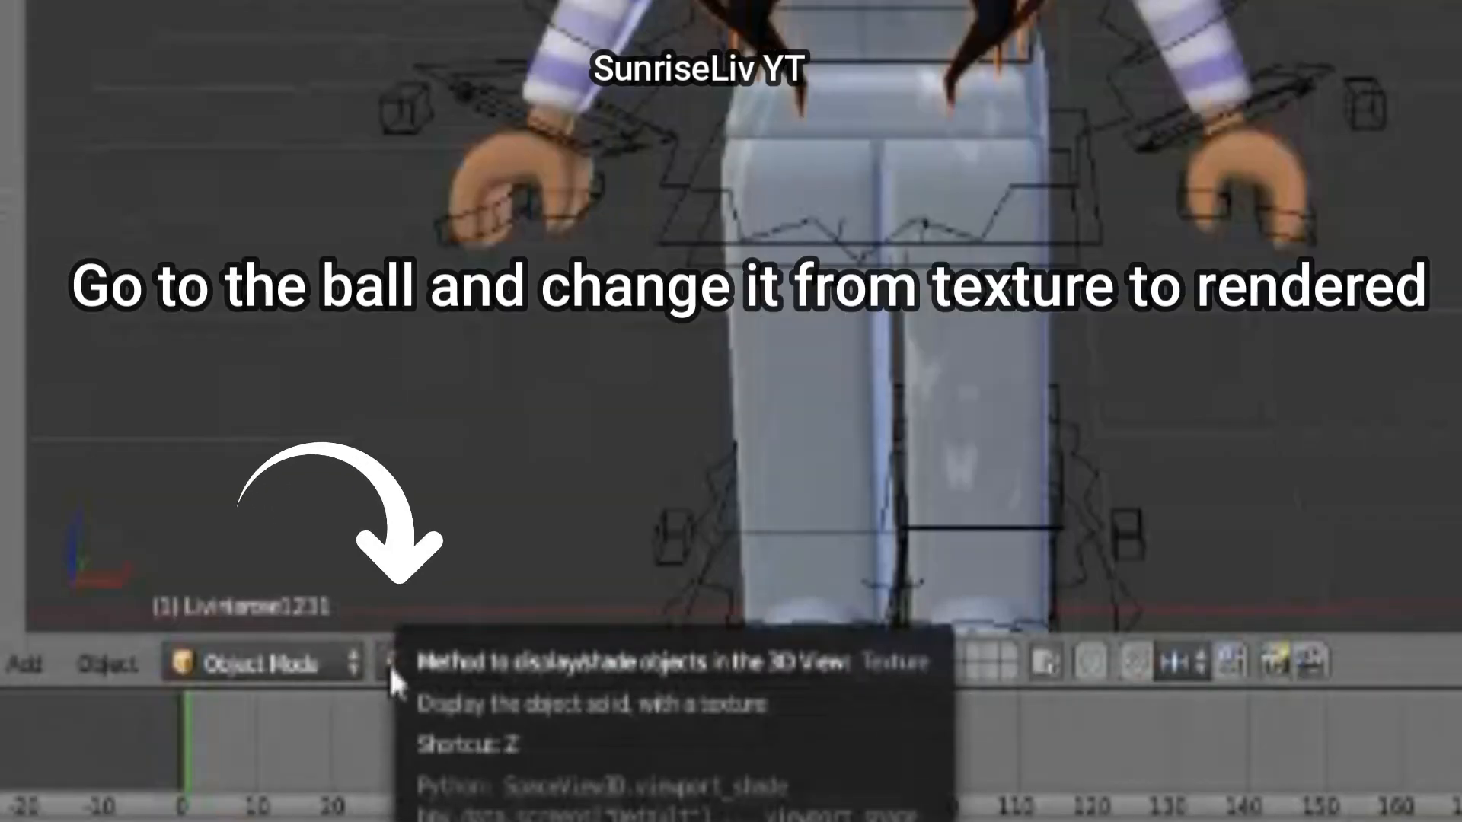
{"action": "left_click", "coordinate": [396, 664]}
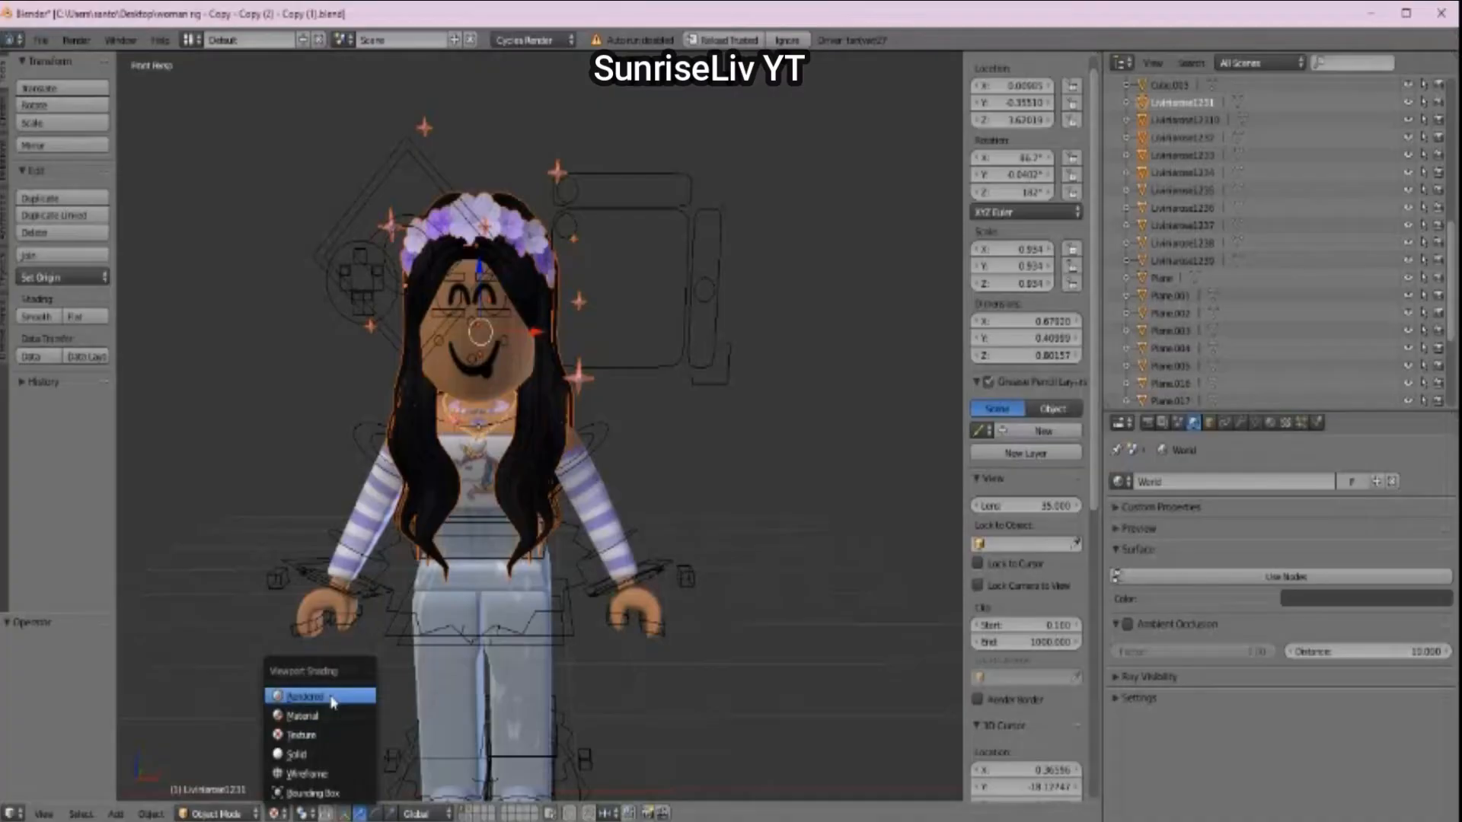
{"action": "left_click", "coordinate": [517, 388]}
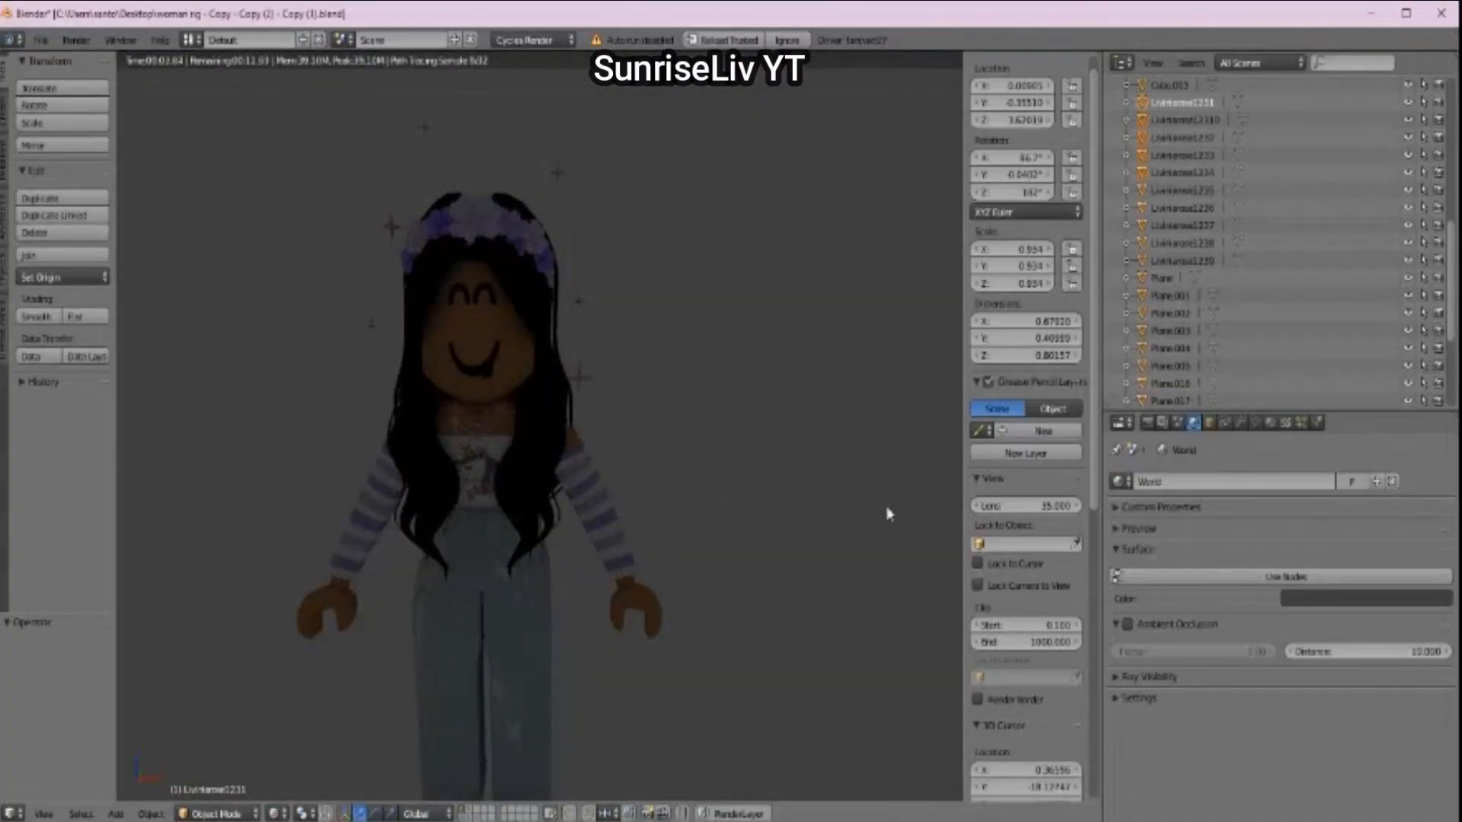
Step: Set the world's surface color to a very light blue and return the viewport shading to Texture
{"action": "left_click", "coordinate": [1319, 601]}
{"action": "mouse_move", "coordinate": [1329, 360]}
{"action": "left_mouse_down"}
{"action": "mouse_move", "coordinate": [1312, 336]}
{"action": "mouse_move", "coordinate": [1417, 380]}
{"action": "mouse_move", "coordinate": [1351, 404]}
{"action": "mouse_move", "coordinate": [1408, 373]}
{"action": "mouse_move", "coordinate": [1391, 406]}
{"action": "mouse_move", "coordinate": [1444, 384]}
{"action": "mouse_move", "coordinate": [1443, 293]}
{"action": "mouse_move", "coordinate": [1445, 488]}
{"action": "mouse_move", "coordinate": [1444, 268]}
{"action": "left_mouse_up"}
{"action": "mouse_move", "coordinate": [1385, 429]}
{"action": "left_mouse_down"}
{"action": "mouse_move", "coordinate": [1369, 402]}
{"action": "mouse_move", "coordinate": [1370, 420]}
{"action": "left_mouse_up"}
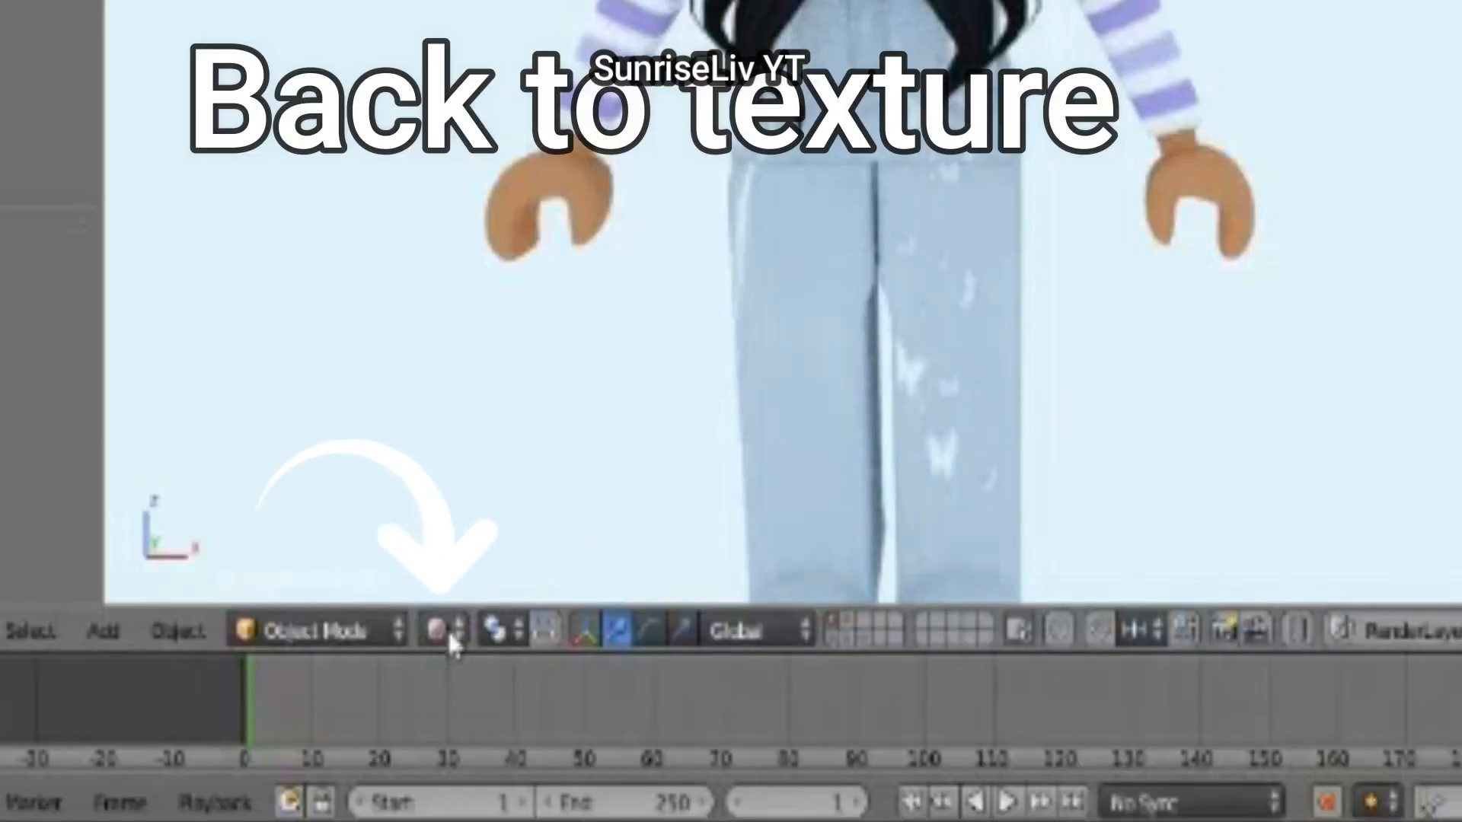
{"action": "left_click", "coordinate": [275, 813]}
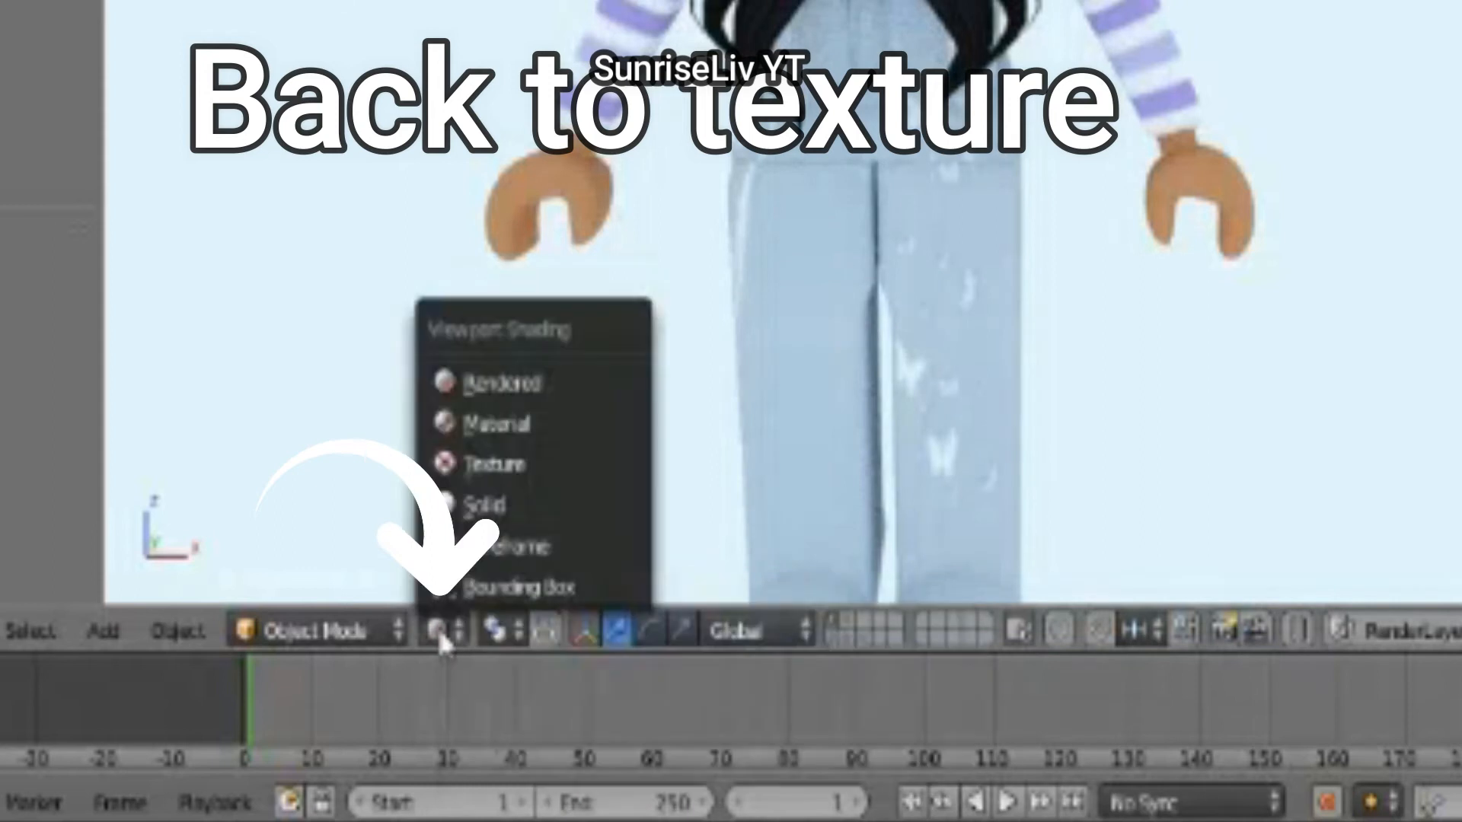
{"action": "left_click", "coordinate": [562, 475]}
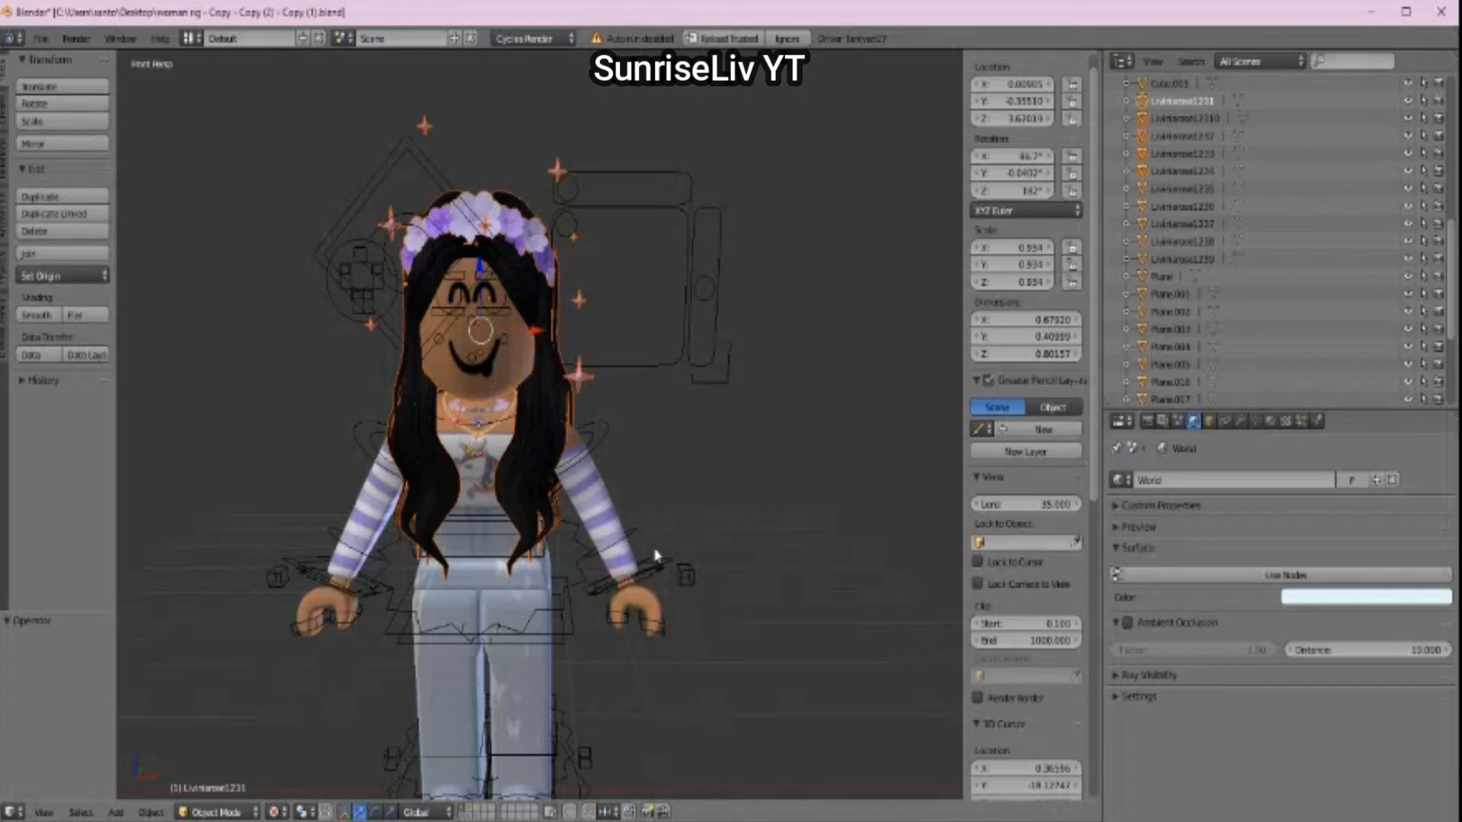
Step: Pose the avatar's left arm by its rig bones, bending the forearm up about 102° around the X axis
{"action": "key", "text": "shift+f"}
{"action": "key", "text": "w"}
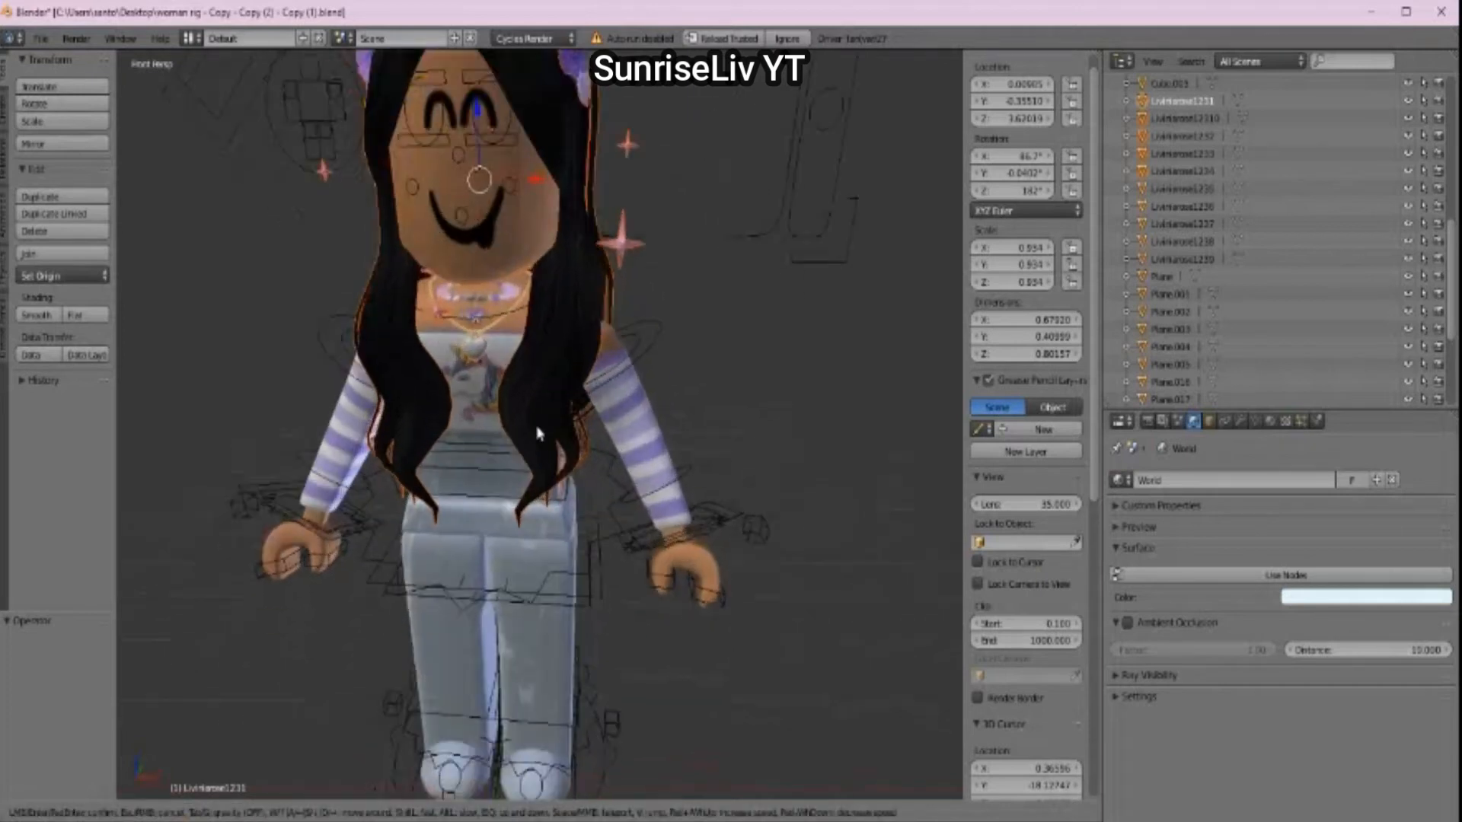
{"action": "key", "text": "d"}
{"action": "left_click", "coordinate": [533, 421]}
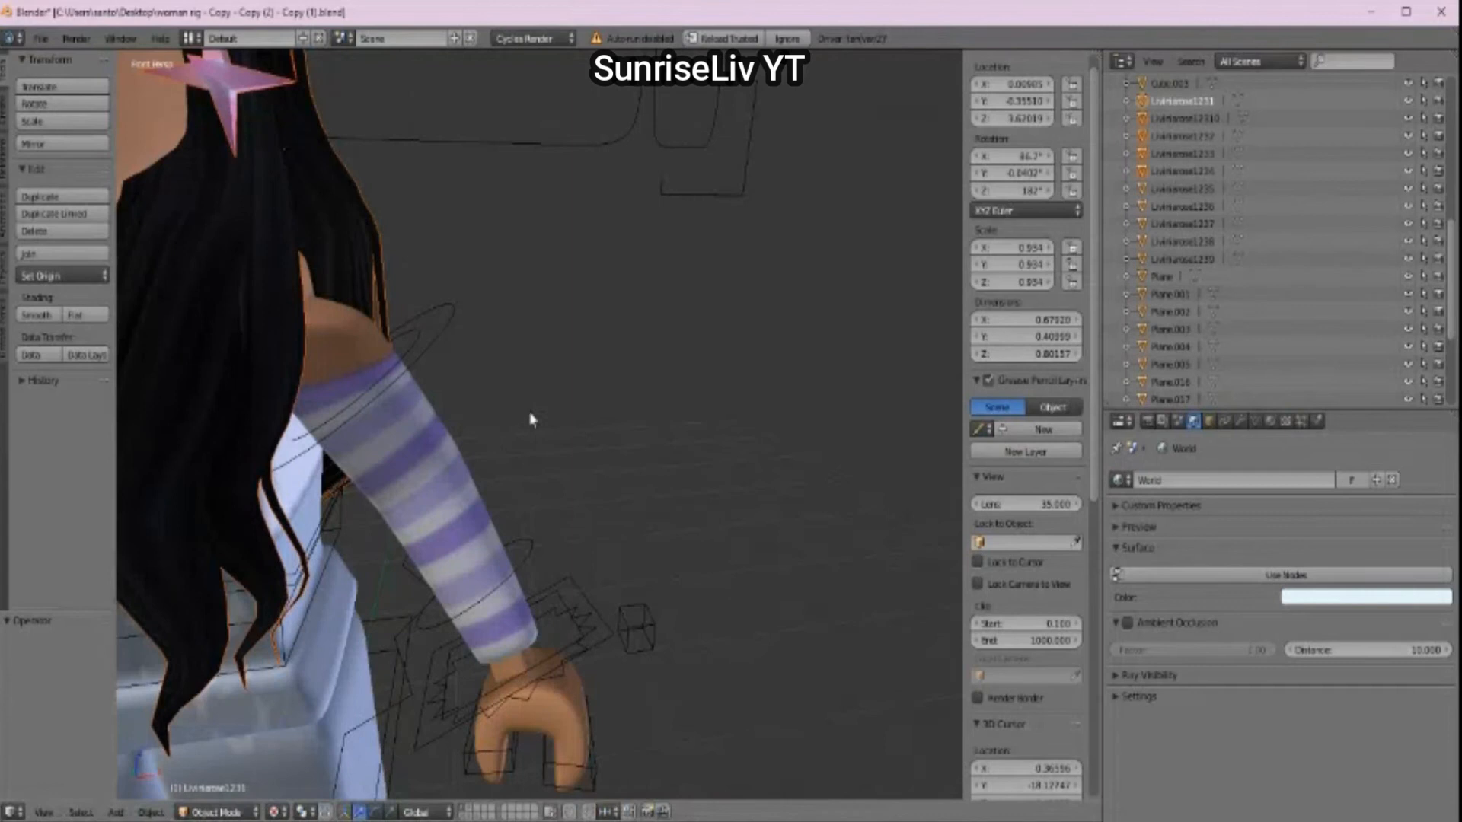
{"action": "right_click", "coordinate": [417, 366]}
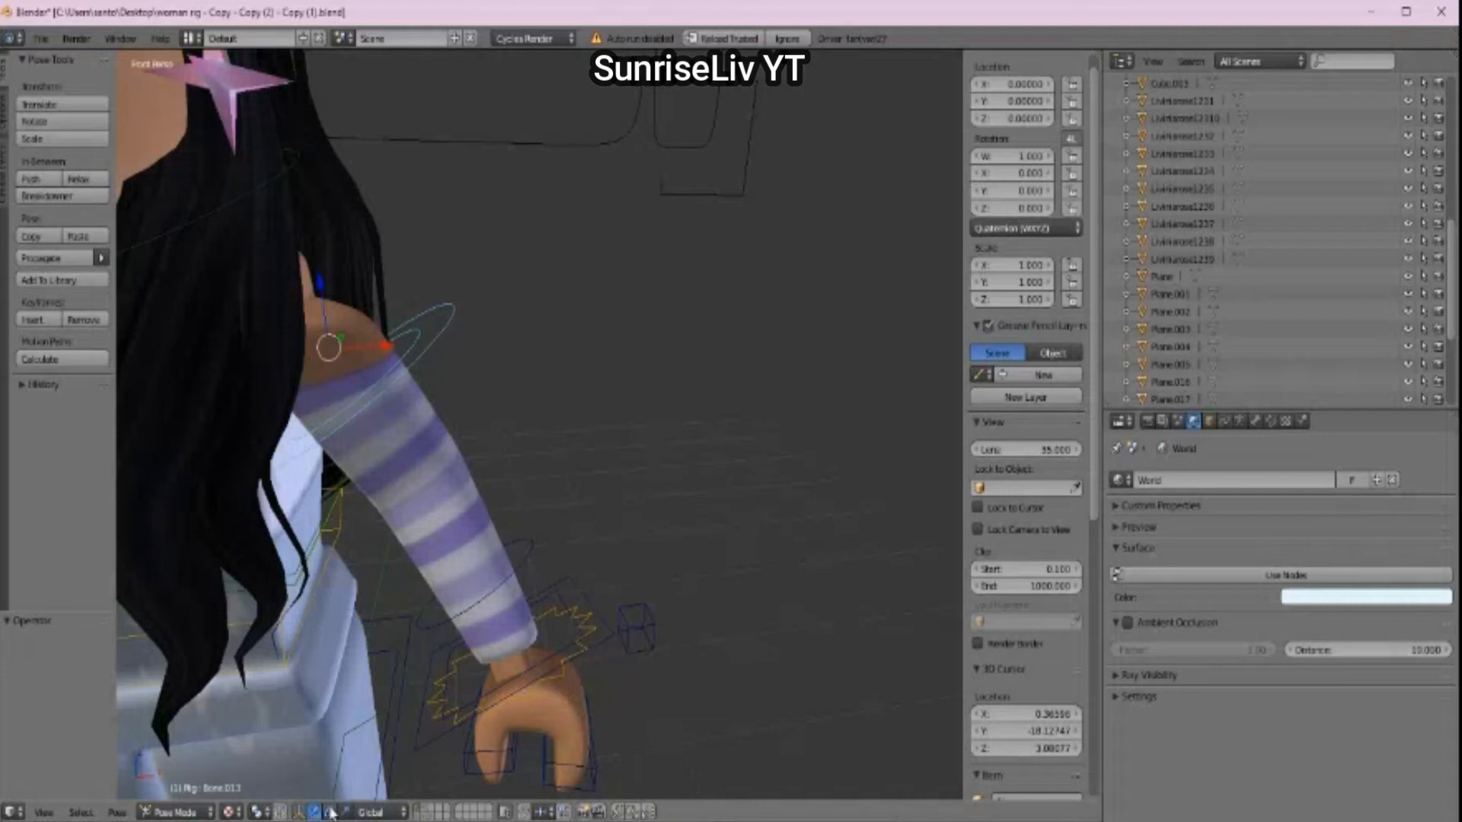
{"action": "left_click_drag", "start_coordinate": [312, 324], "coordinate": [327, 331]}
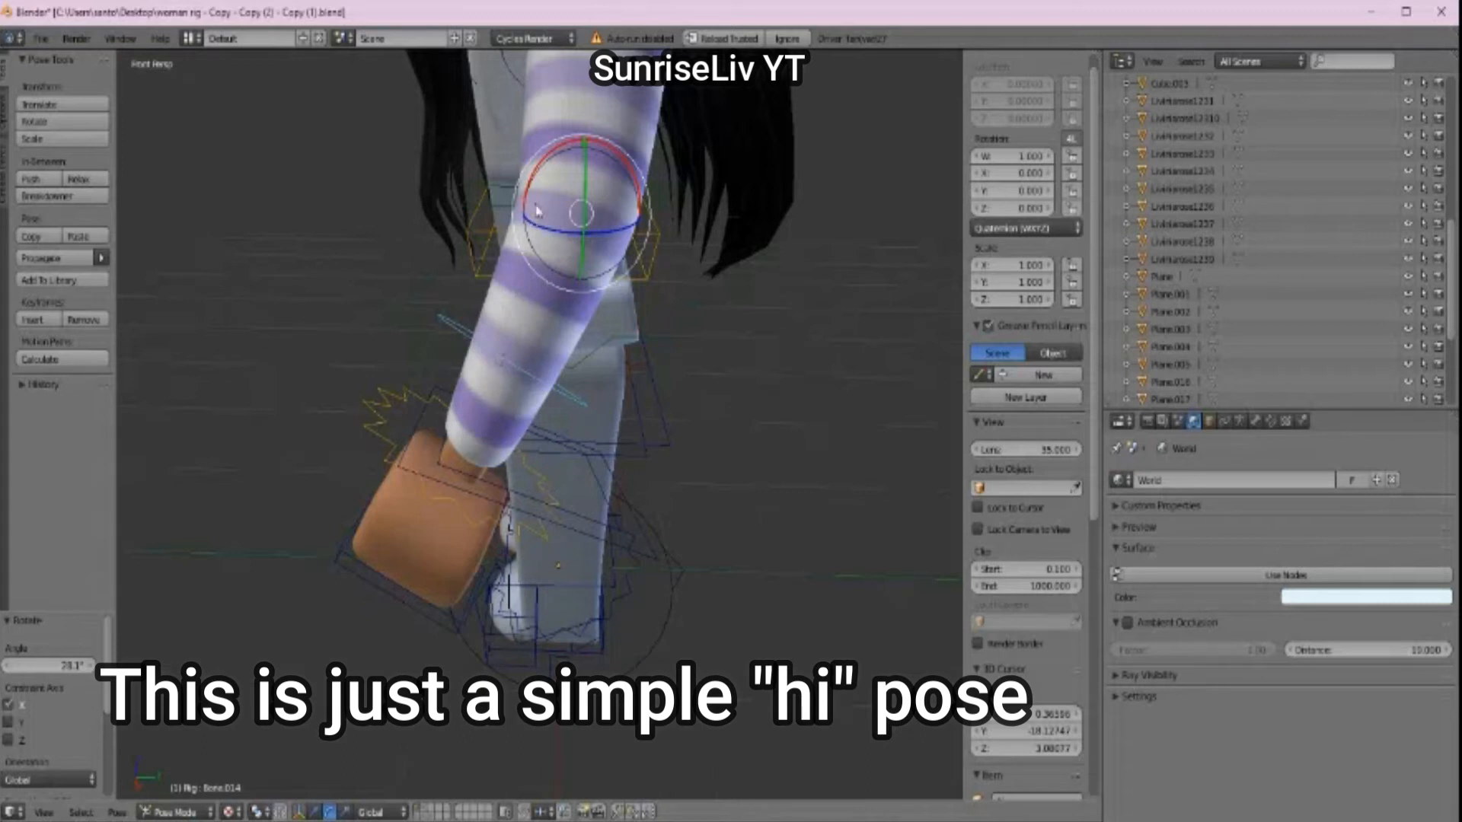
{"action": "left_click_drag", "start_coordinate": [535, 179], "coordinate": [629, 260]}
Step: Rotate the avatar's left upper-arm bone about -70° around the X axis to raise the hand beside the face
{"action": "key", "text": "shift+f"}
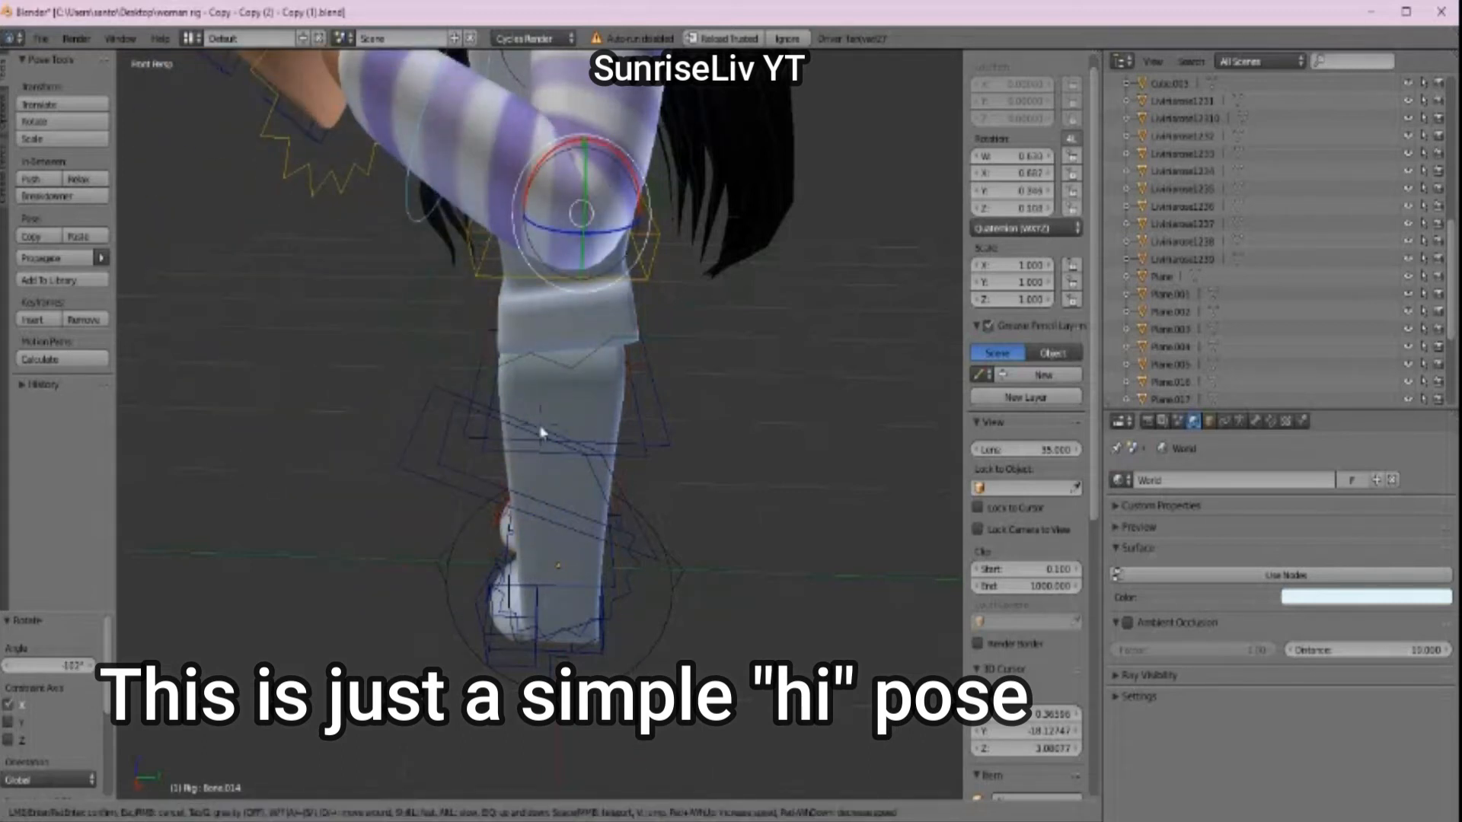
{"action": "key", "text": "a"}
{"action": "key", "text": "s"}
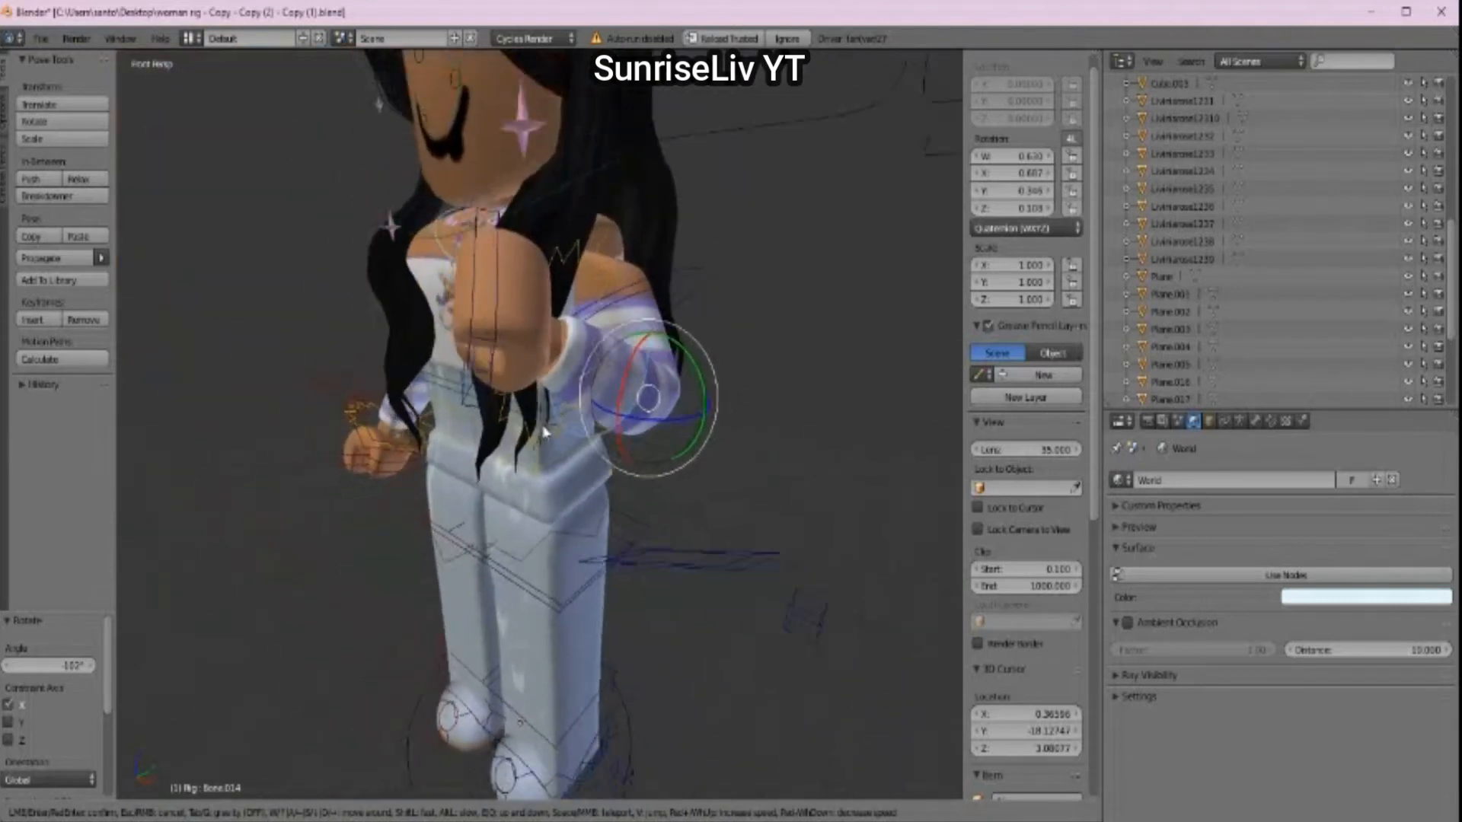
{"action": "key", "text": "w"}
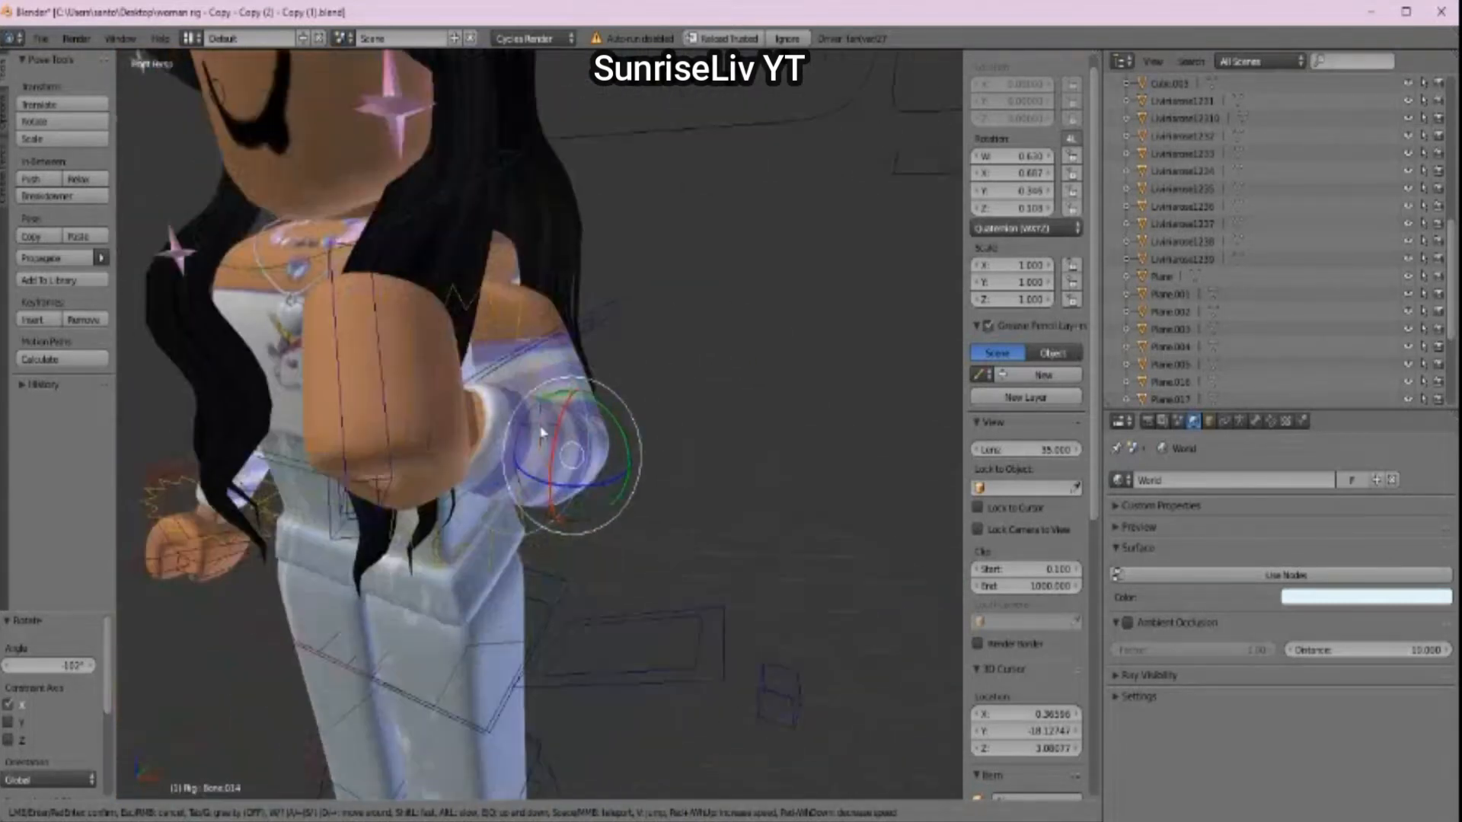
{"action": "key", "text": "s"}
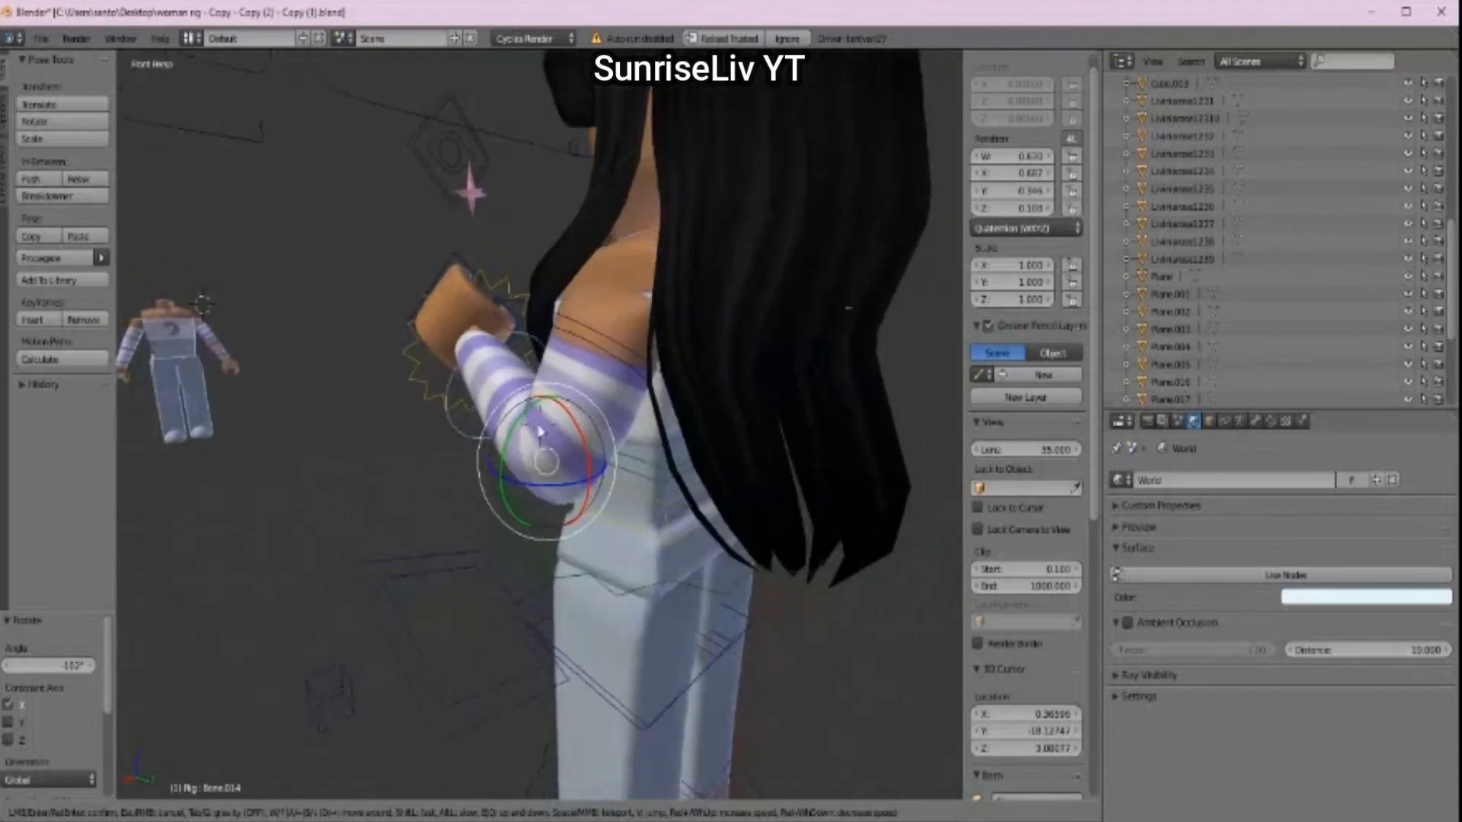
{"action": "left_click", "coordinate": [542, 433]}
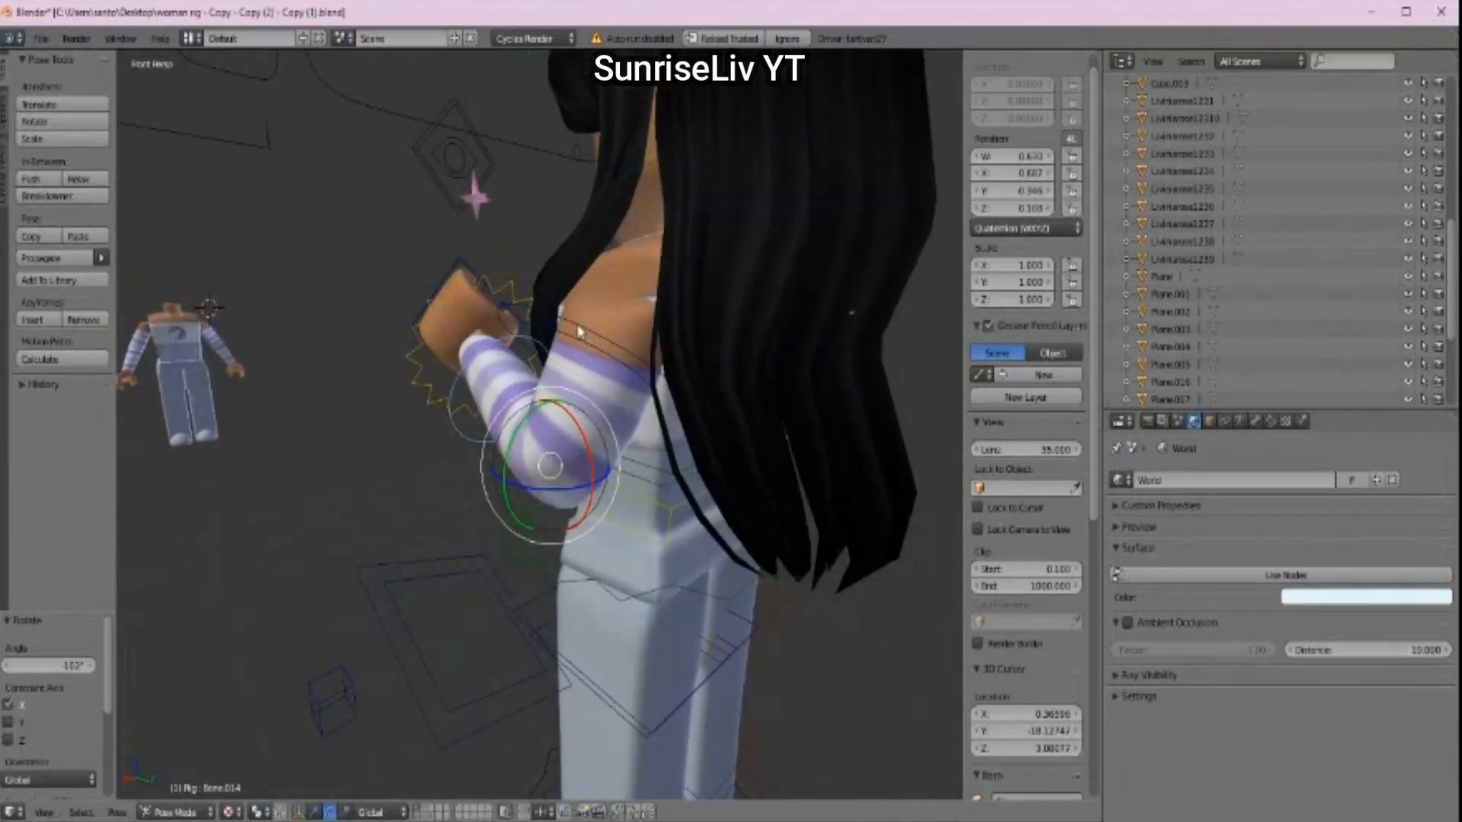
{"action": "right_click", "coordinate": [578, 329]}
{"action": "left_click_drag", "start_coordinate": [567, 318], "coordinate": [685, 347]}
Step: Fine-tune the raised upper arm with small rotations of about 2.5° around Y and about 3° around X
{"action": "key", "text": "shift+f"}
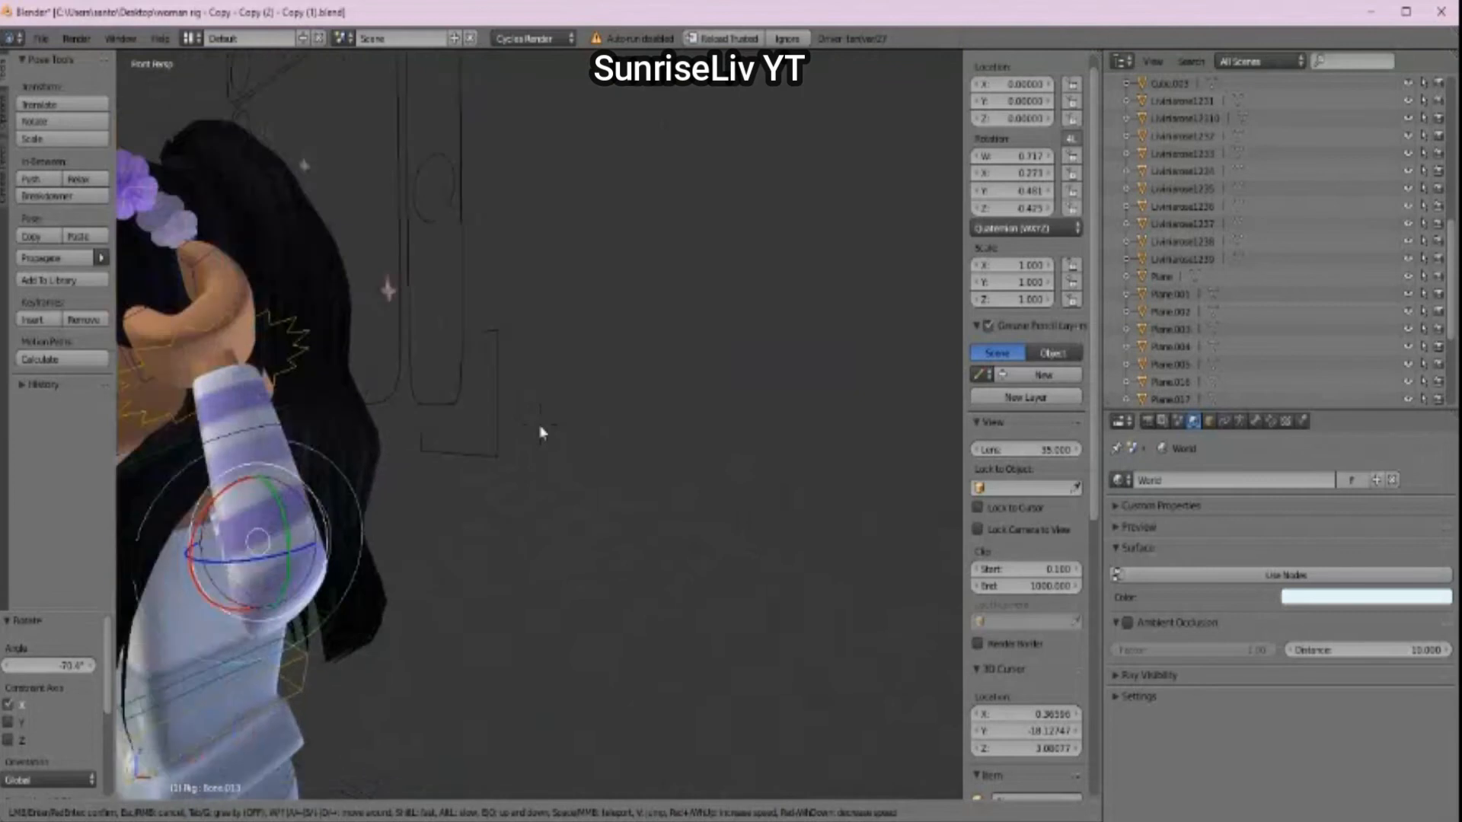
{"action": "key", "text": "s"}
{"action": "key", "text": "a"}
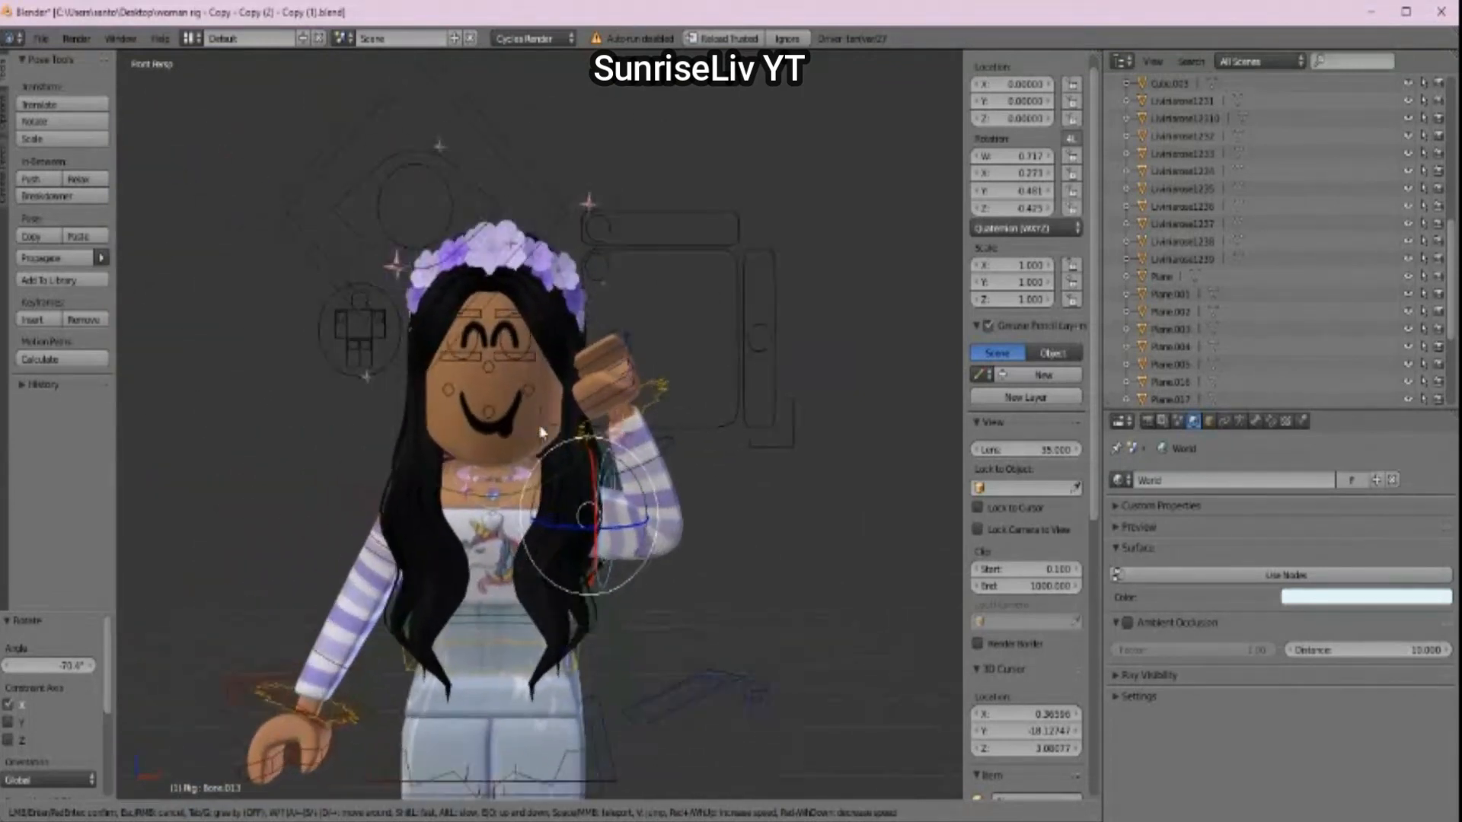
{"action": "left_click", "coordinate": [541, 432]}
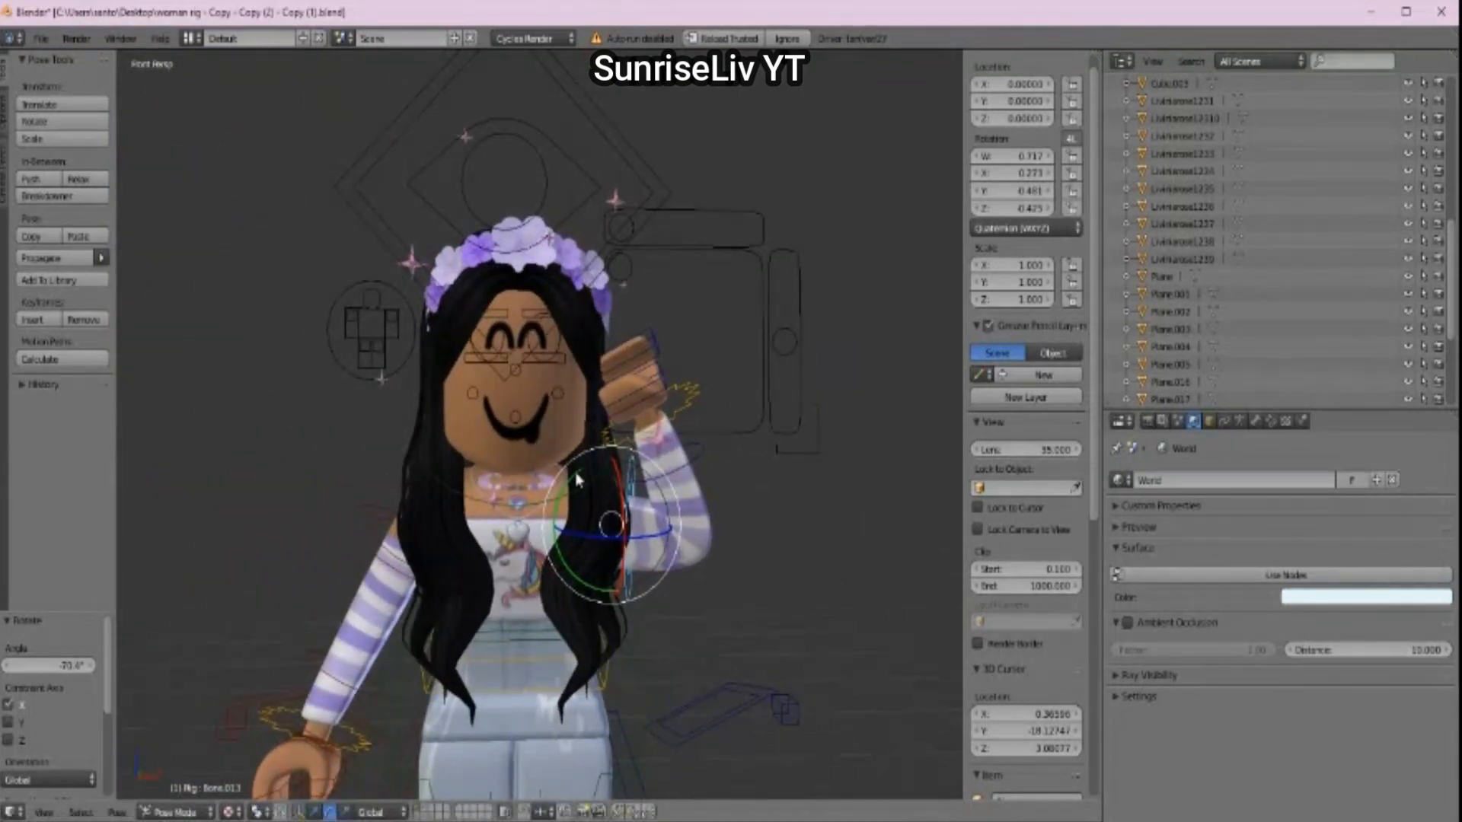
{"action": "key", "text": "r"}
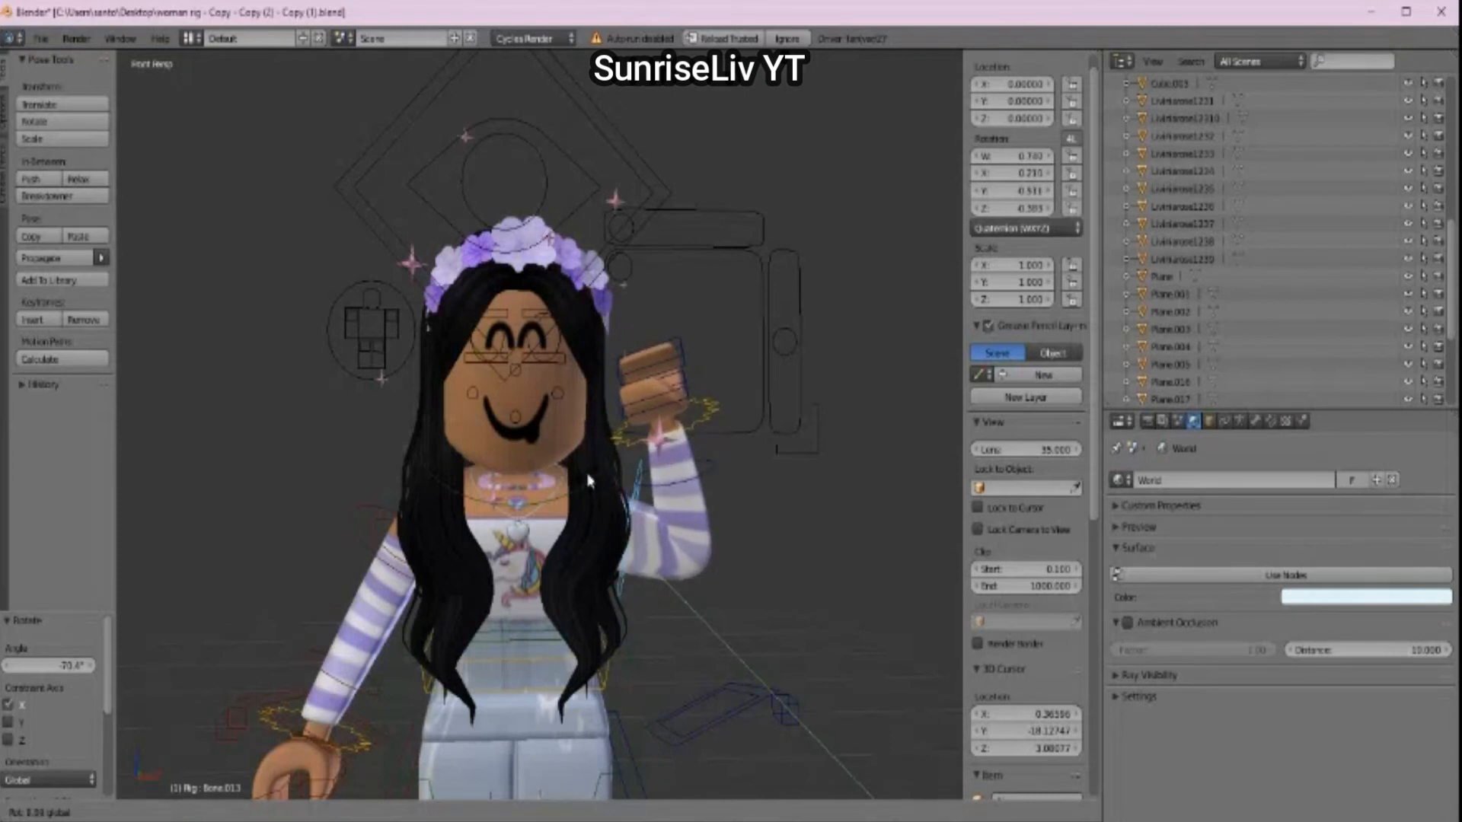
{"action": "left_click", "coordinate": [580, 471]}
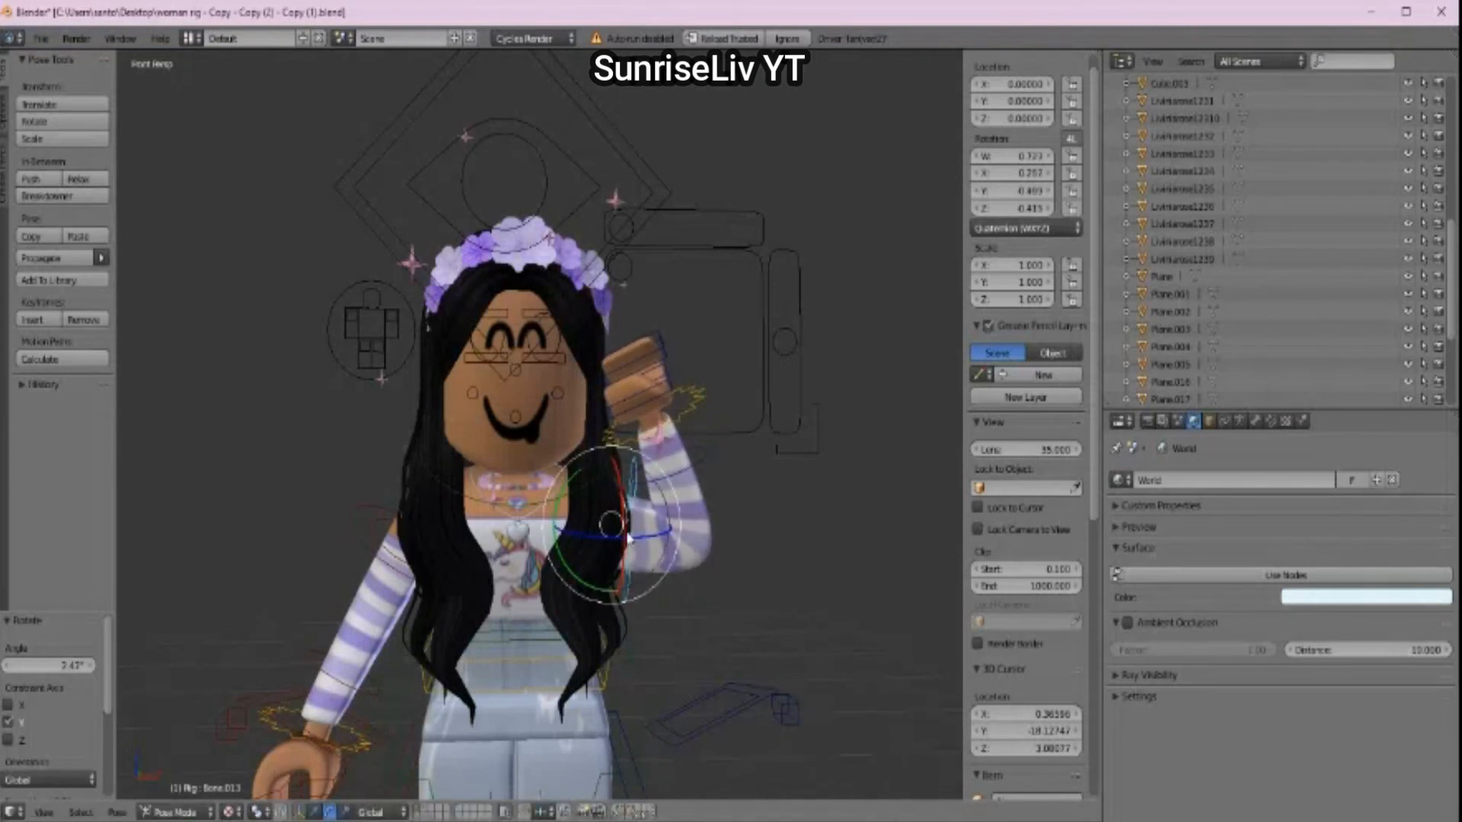
{"action": "key", "text": "r"}
{"action": "key", "text": "x"}
{"action": "left_click", "coordinate": [624, 523]}
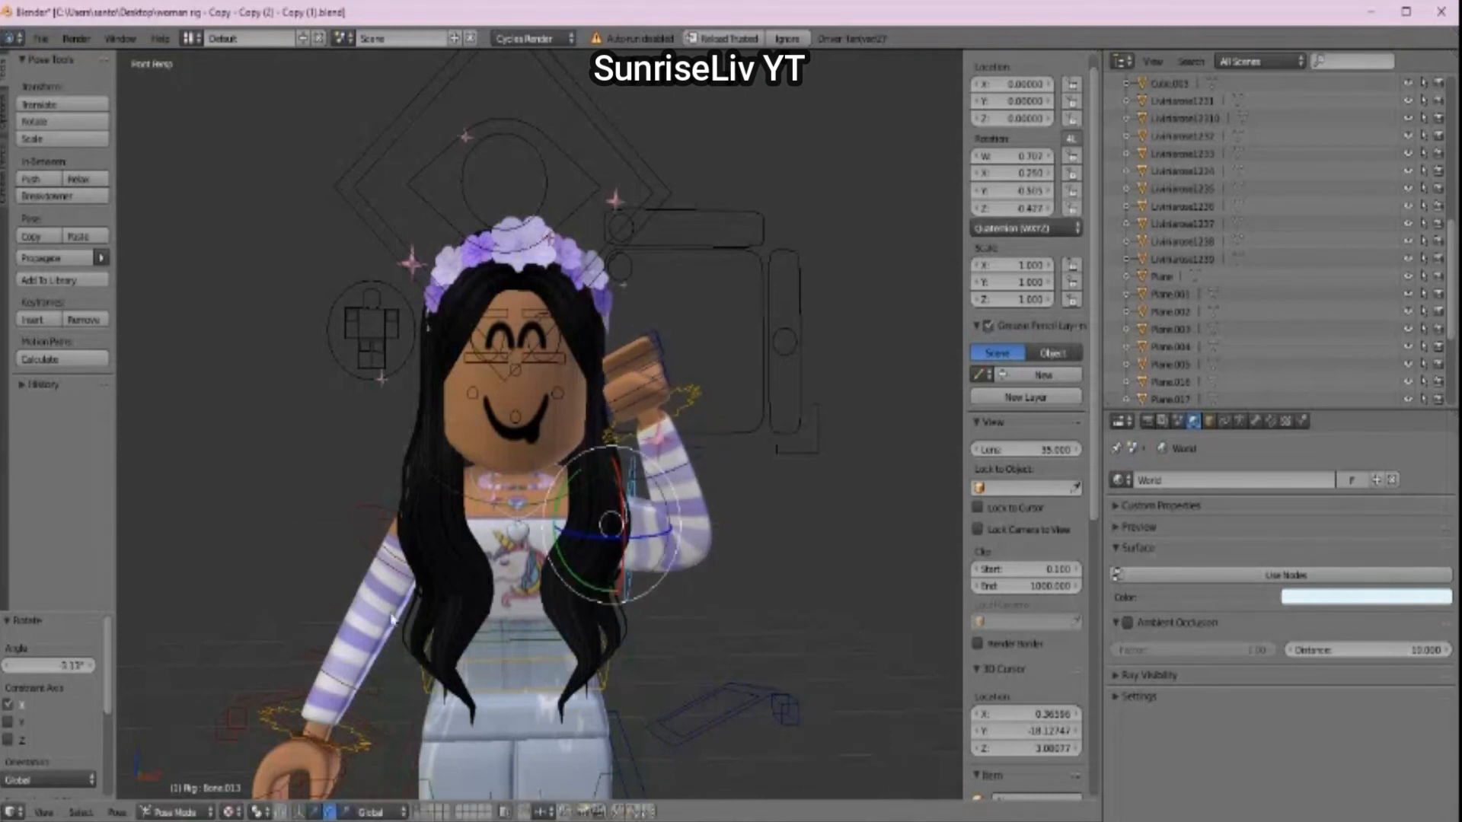
Step: Refine the arm pose by bending the other forearm forward and rotating the raised upper arm about 6° around Y
{"action": "key", "text": "shift+f"}
{"action": "key", "text": "s"}
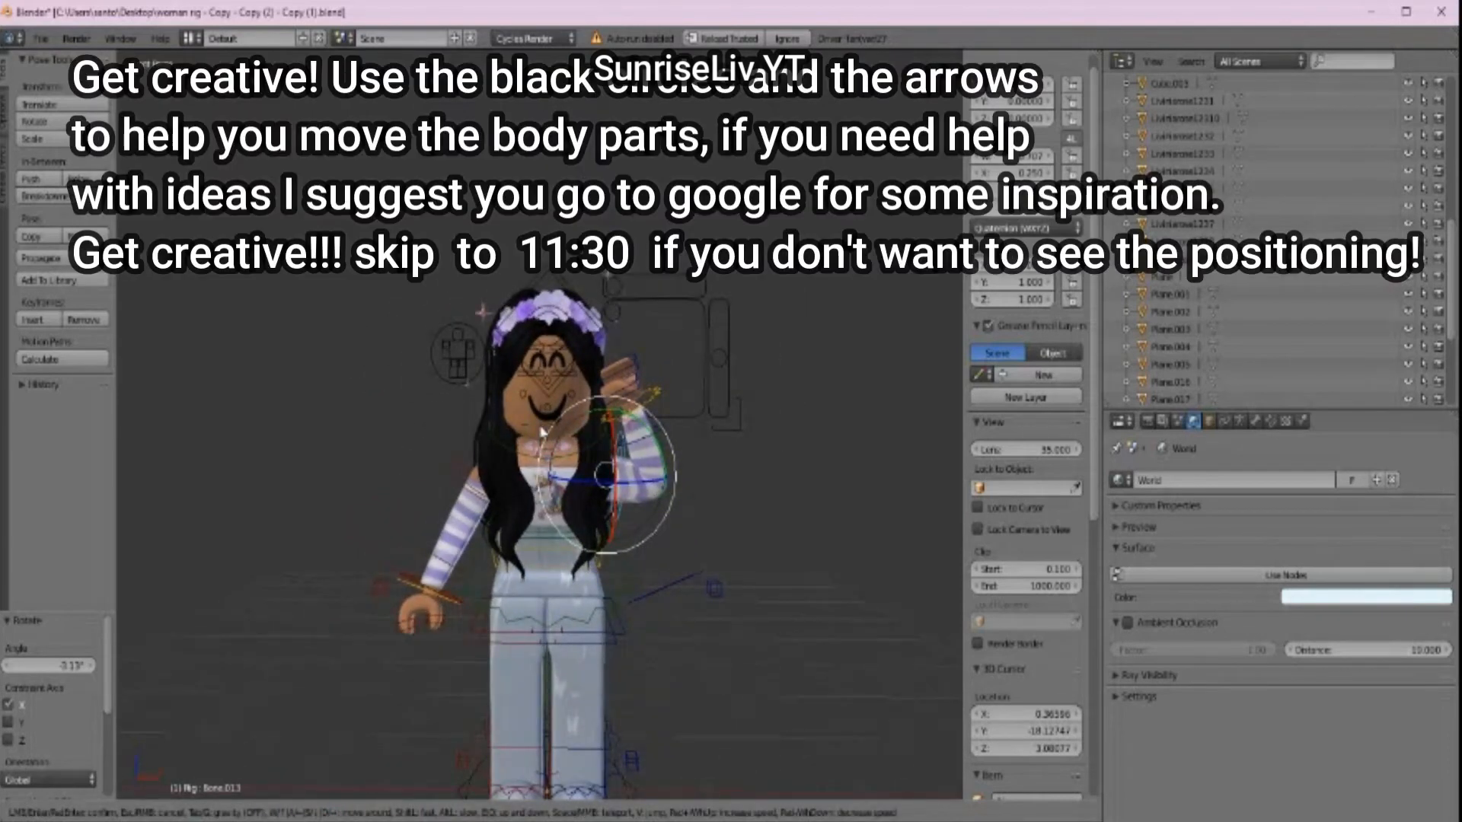
{"action": "key", "text": "w"}
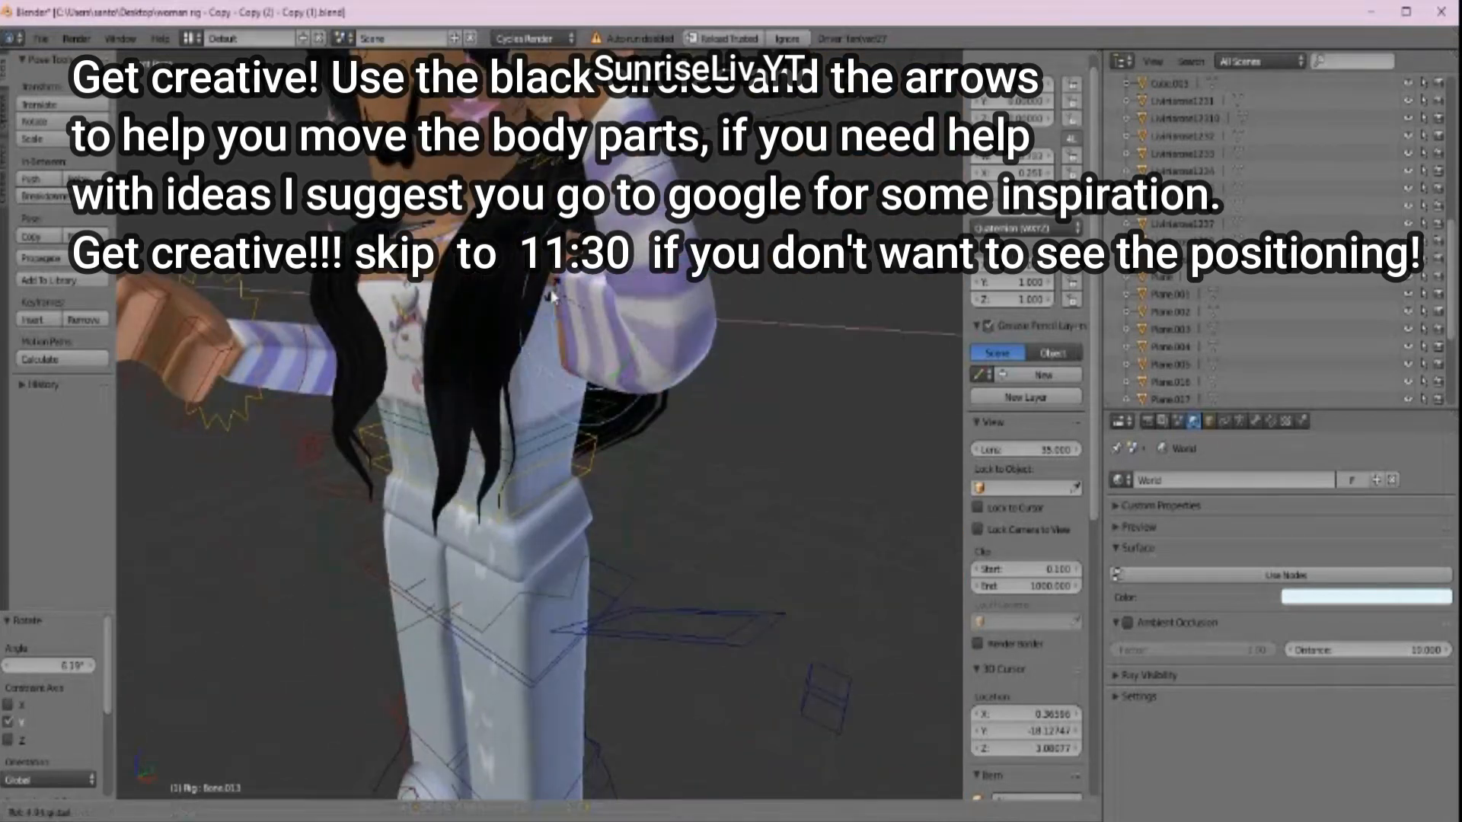
{"action": "key", "text": "shift+f"}
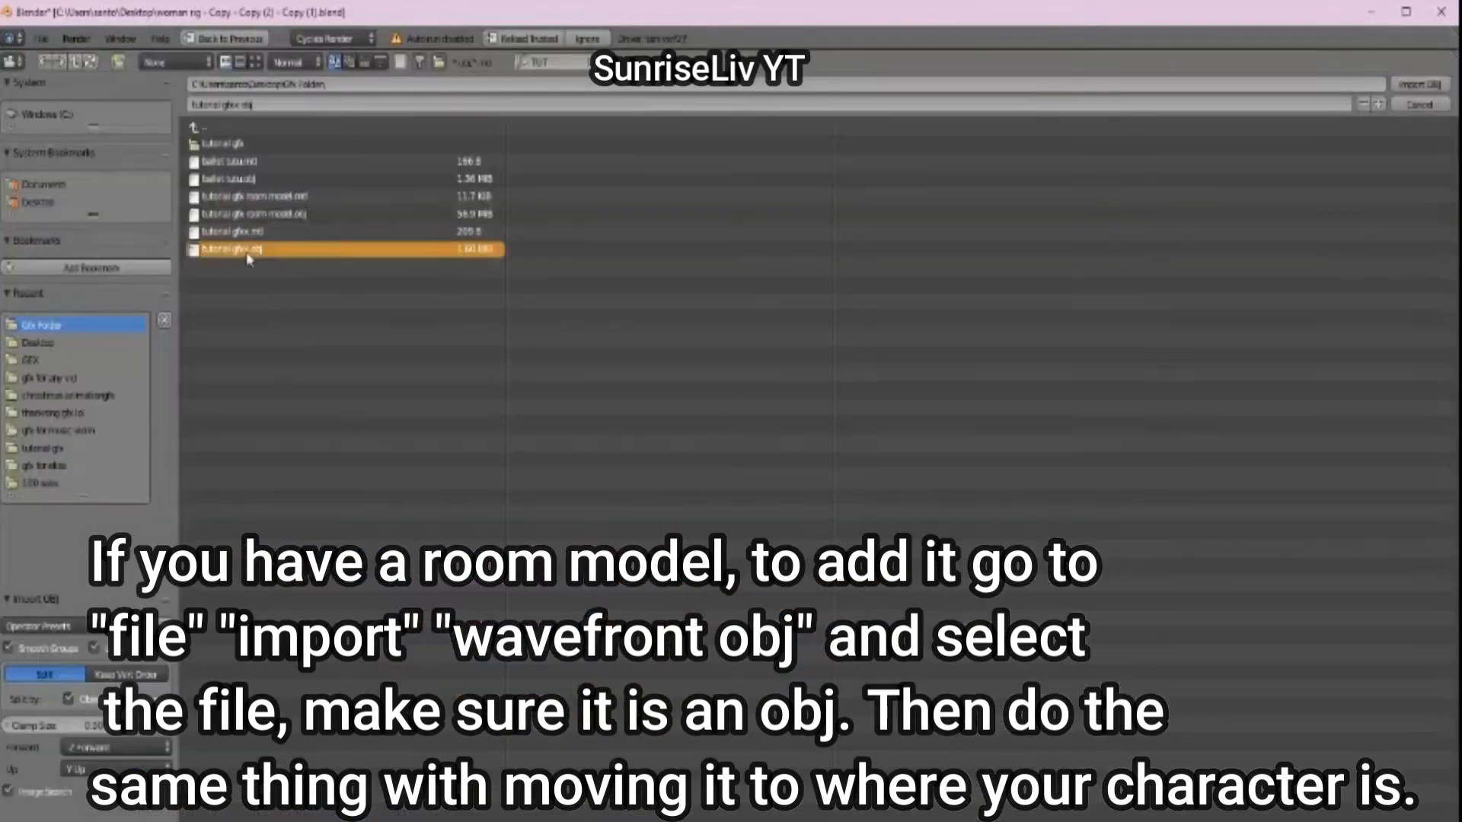
Step: Import the room model "tutorial gfx room model.obj" and move it about -4.4 along the Y axis around the avatar
{"action": "left_click", "coordinate": [343, 213]}
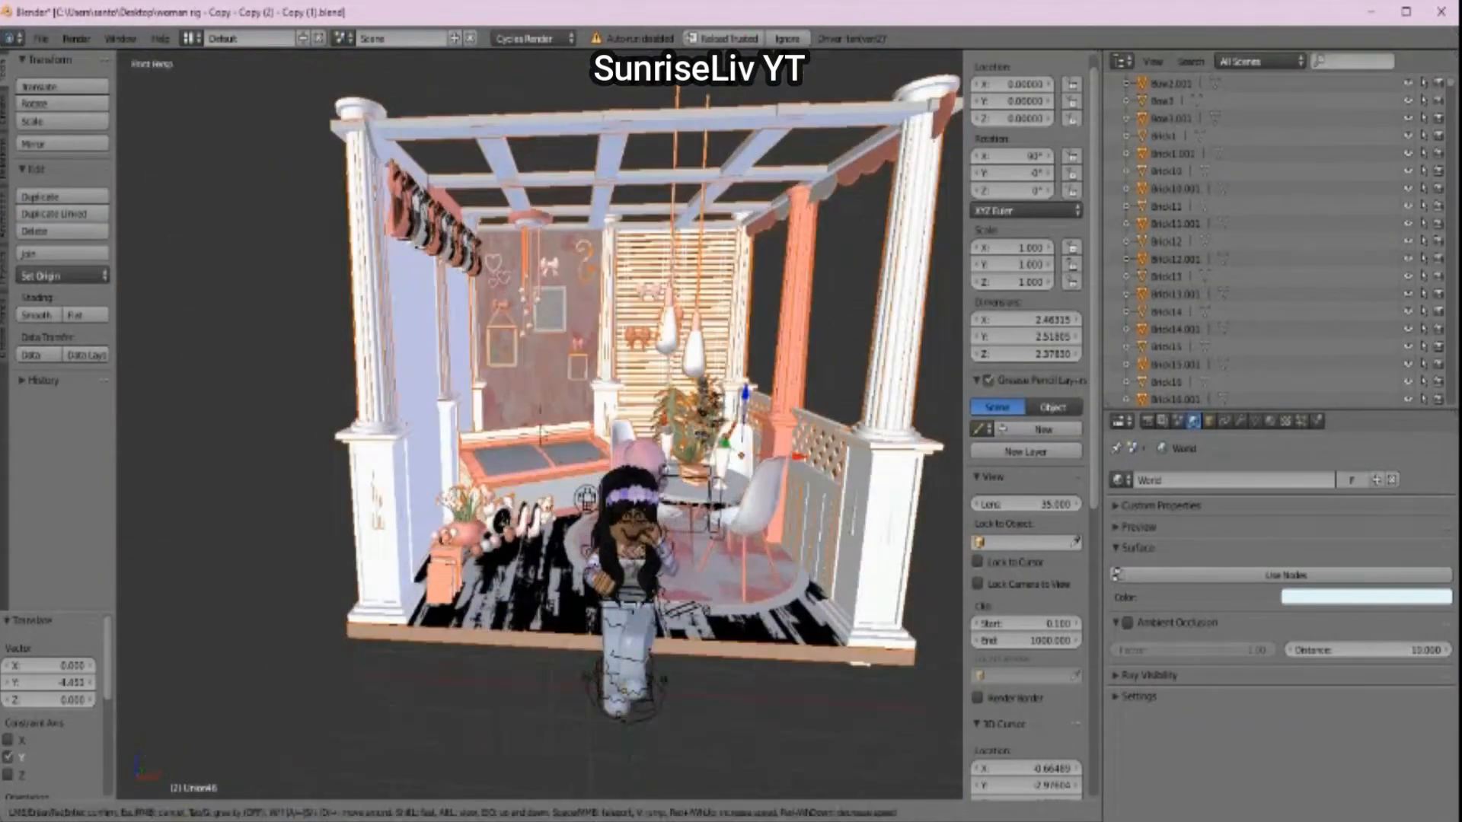
{"action": "left_click", "coordinate": [305, 476]}
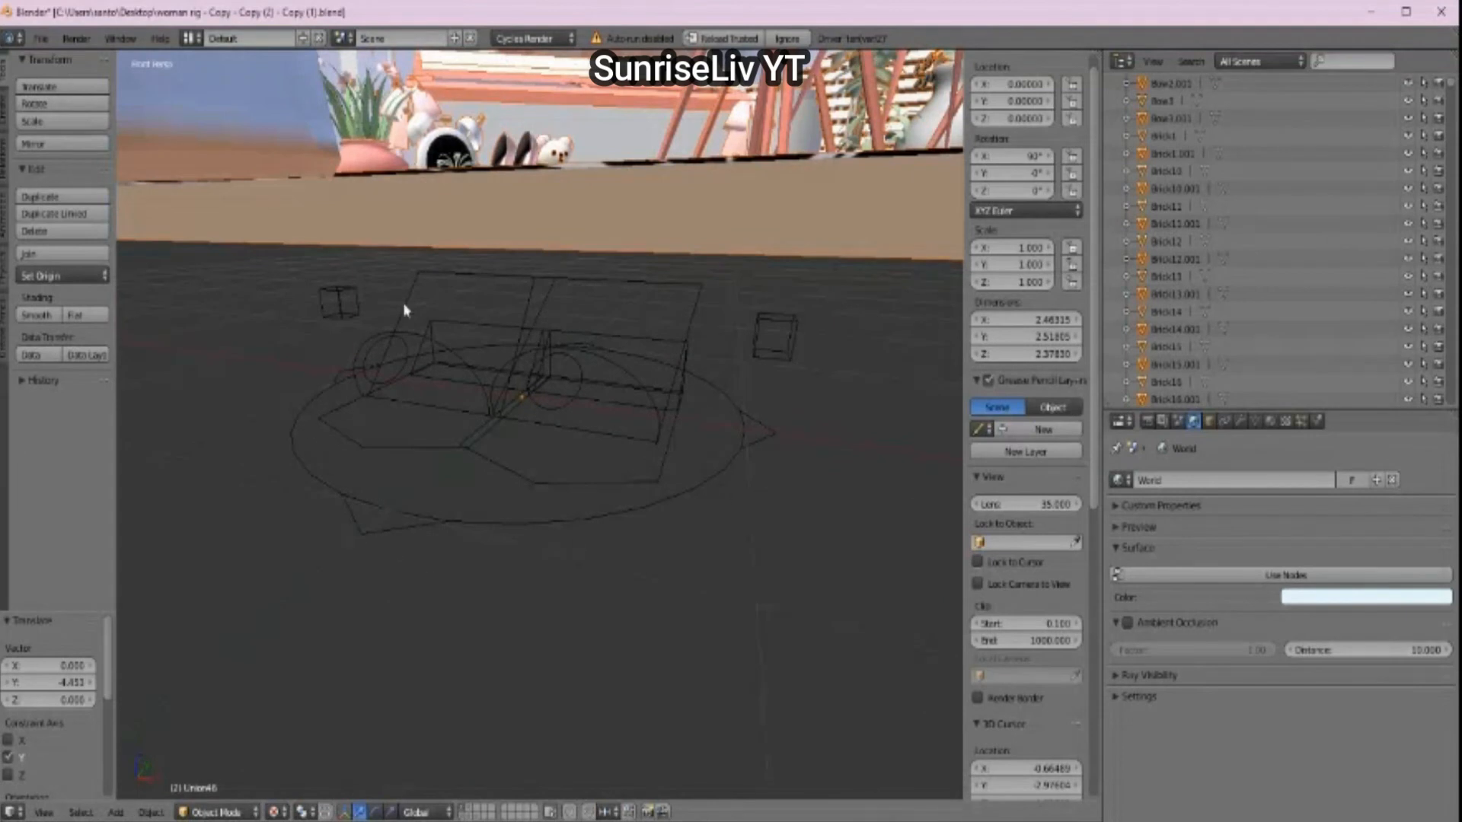
Step: Select the rig's base circle together with the avatar's head, hair, flower crown and necklace pieces
{"action": "right_click", "coordinate": [404, 538]}
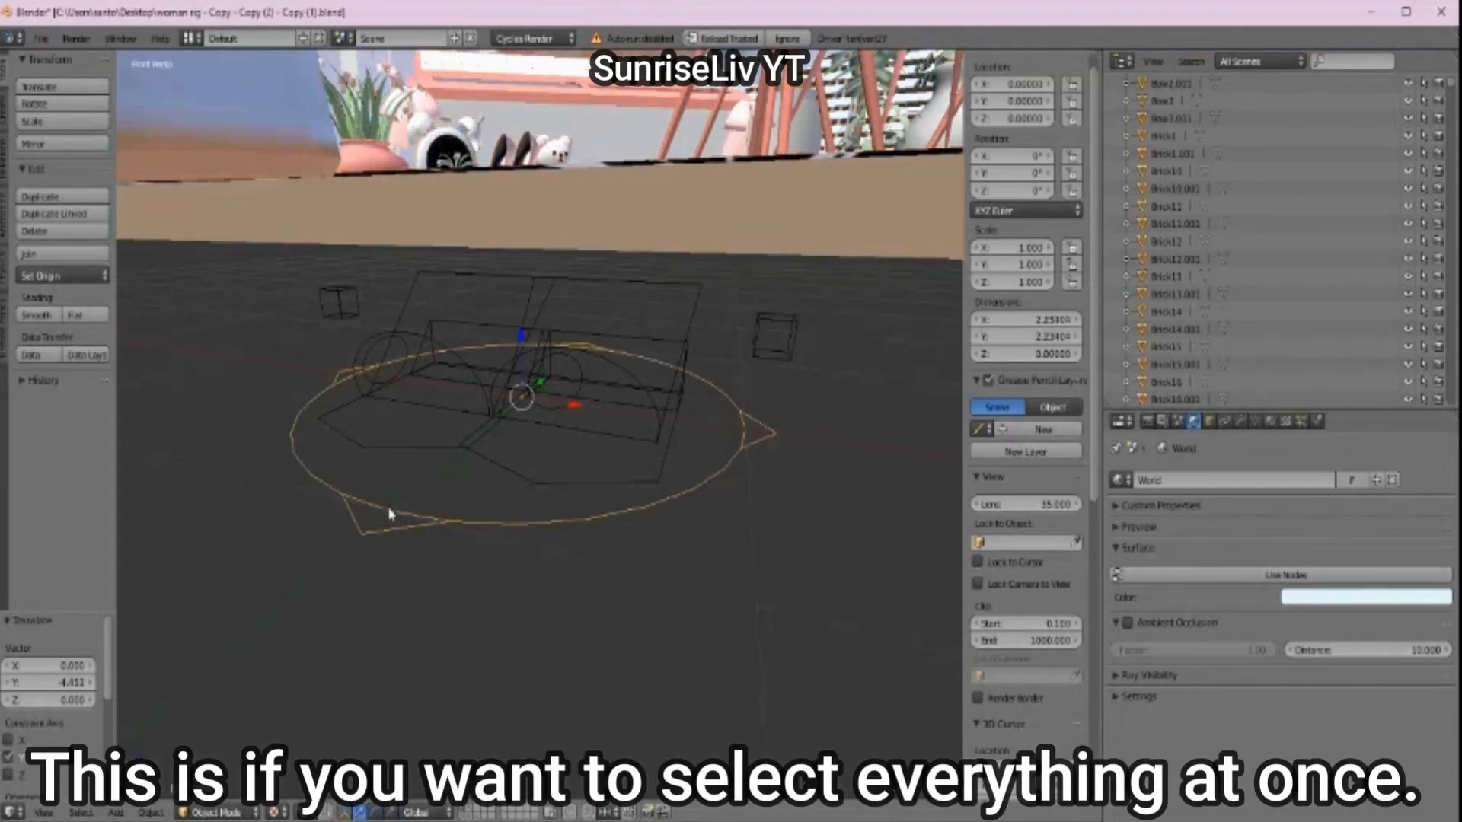
{"action": "key", "text": "s"}
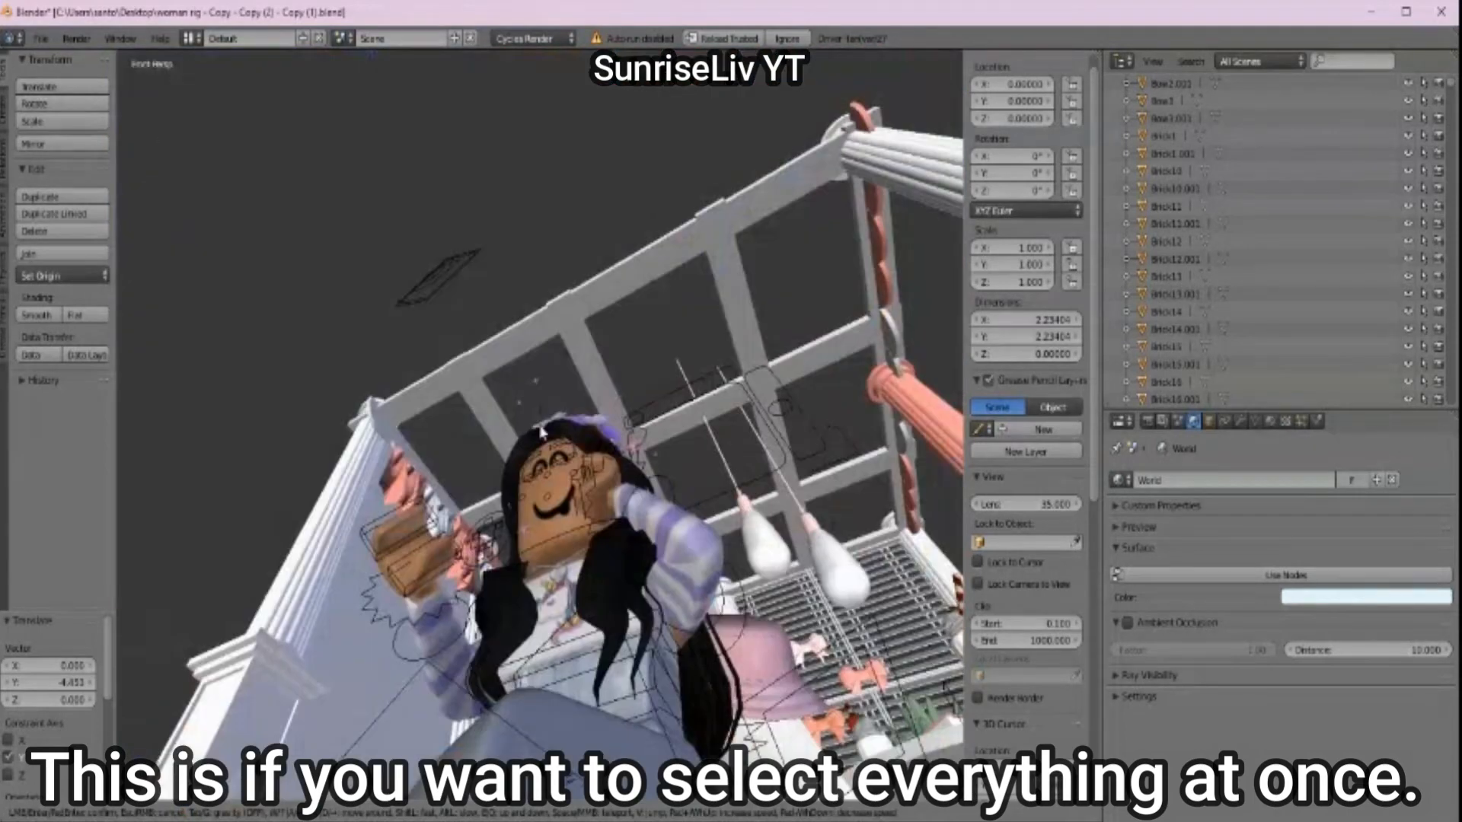
{"action": "key", "text": "w"}
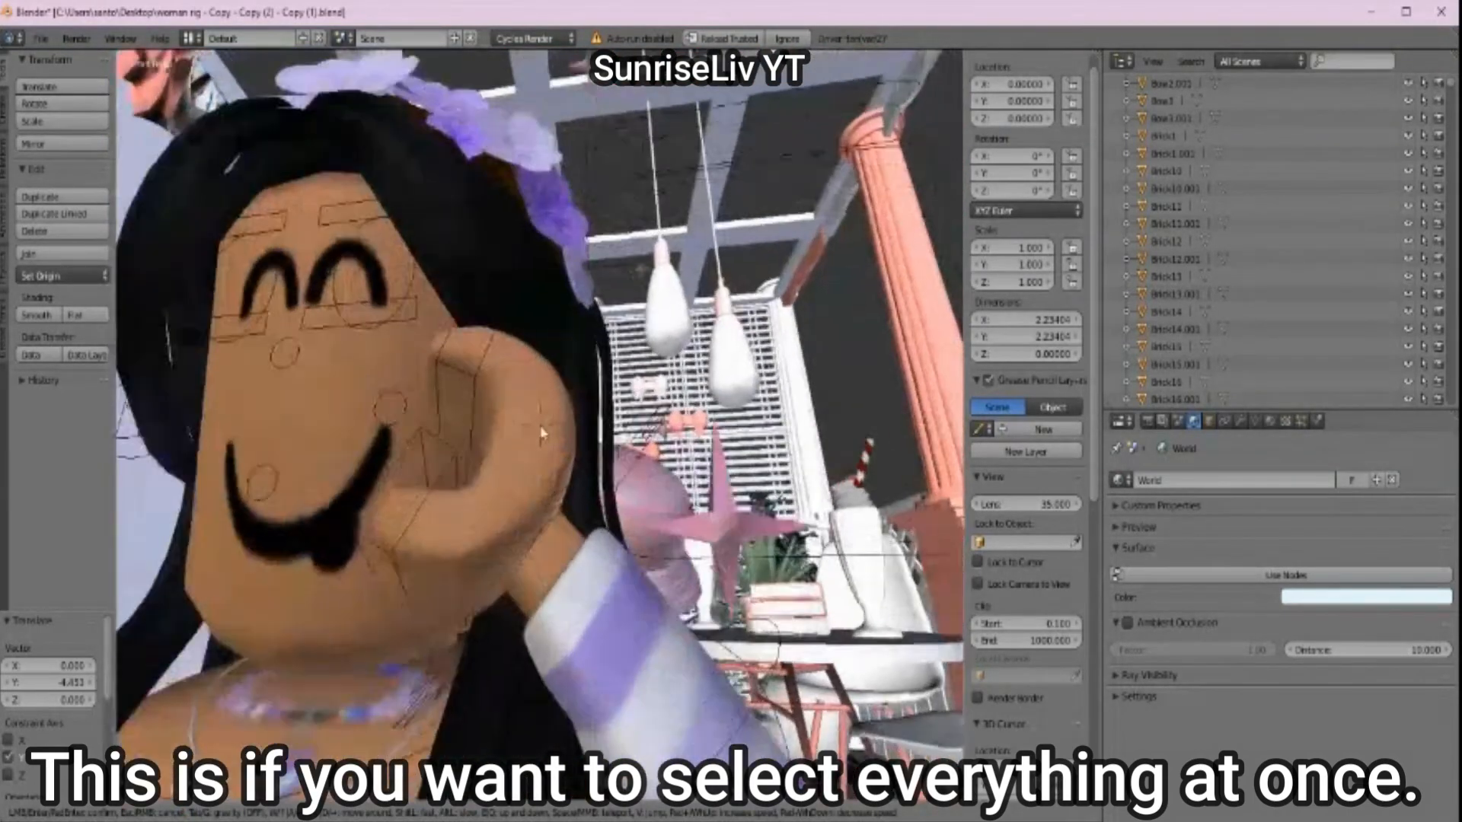
{"action": "key", "text": "s"}
{"action": "key", "text": "w"}
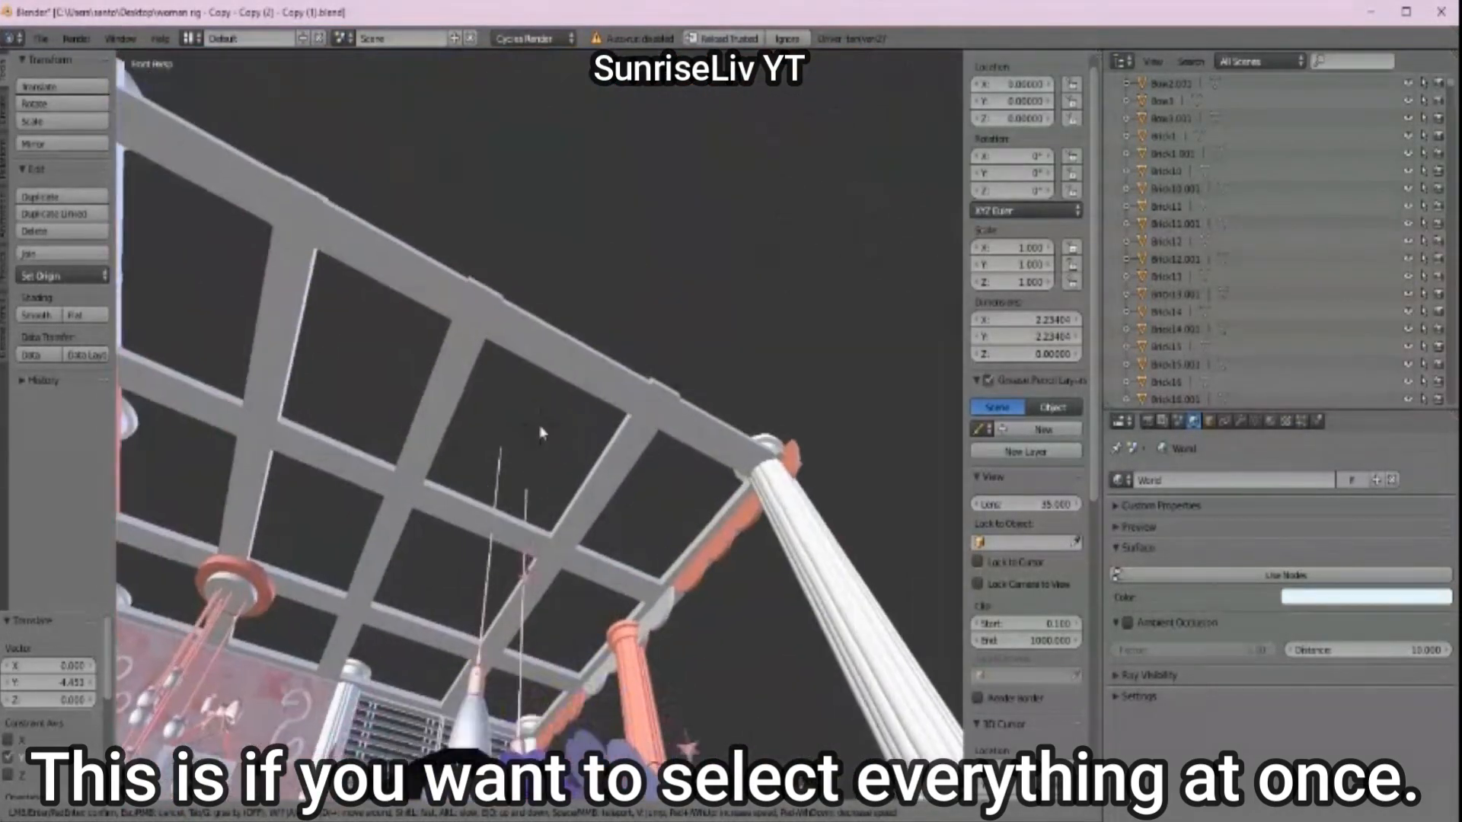
{"action": "key", "text": "s"}
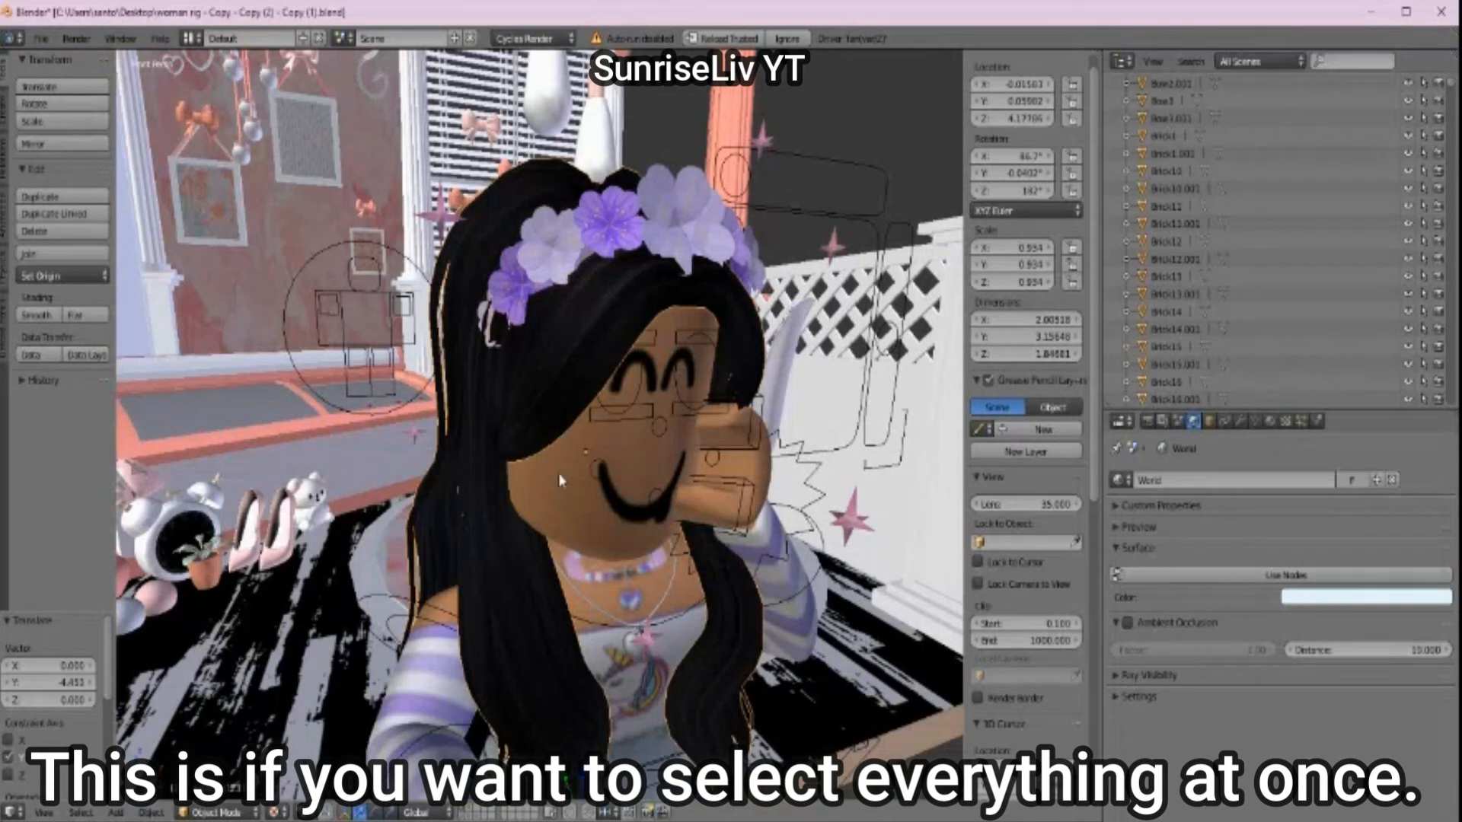
{"action": "right_click", "coordinate": [545, 246]}
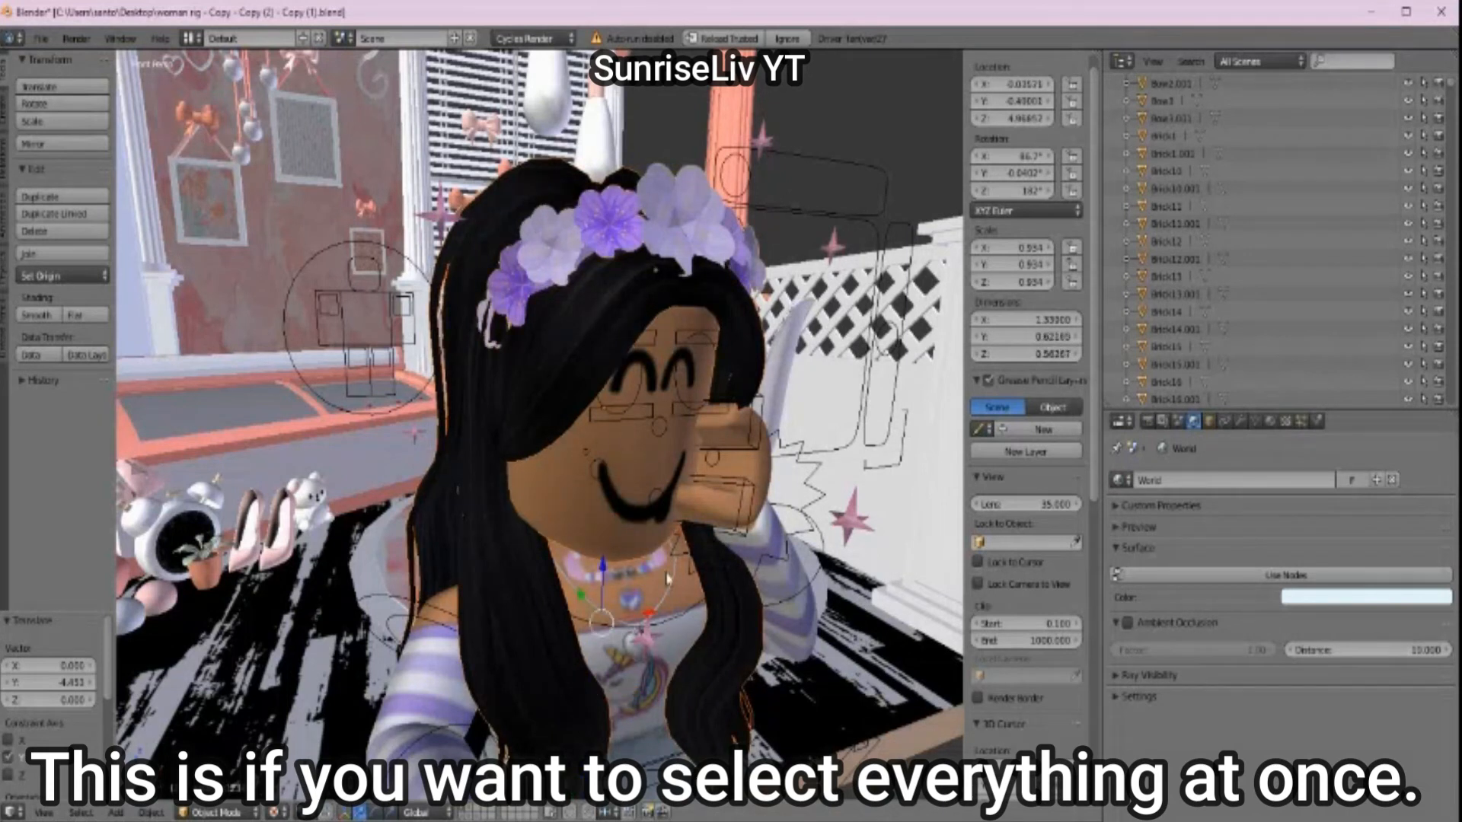
{"action": "key", "text": "s"}
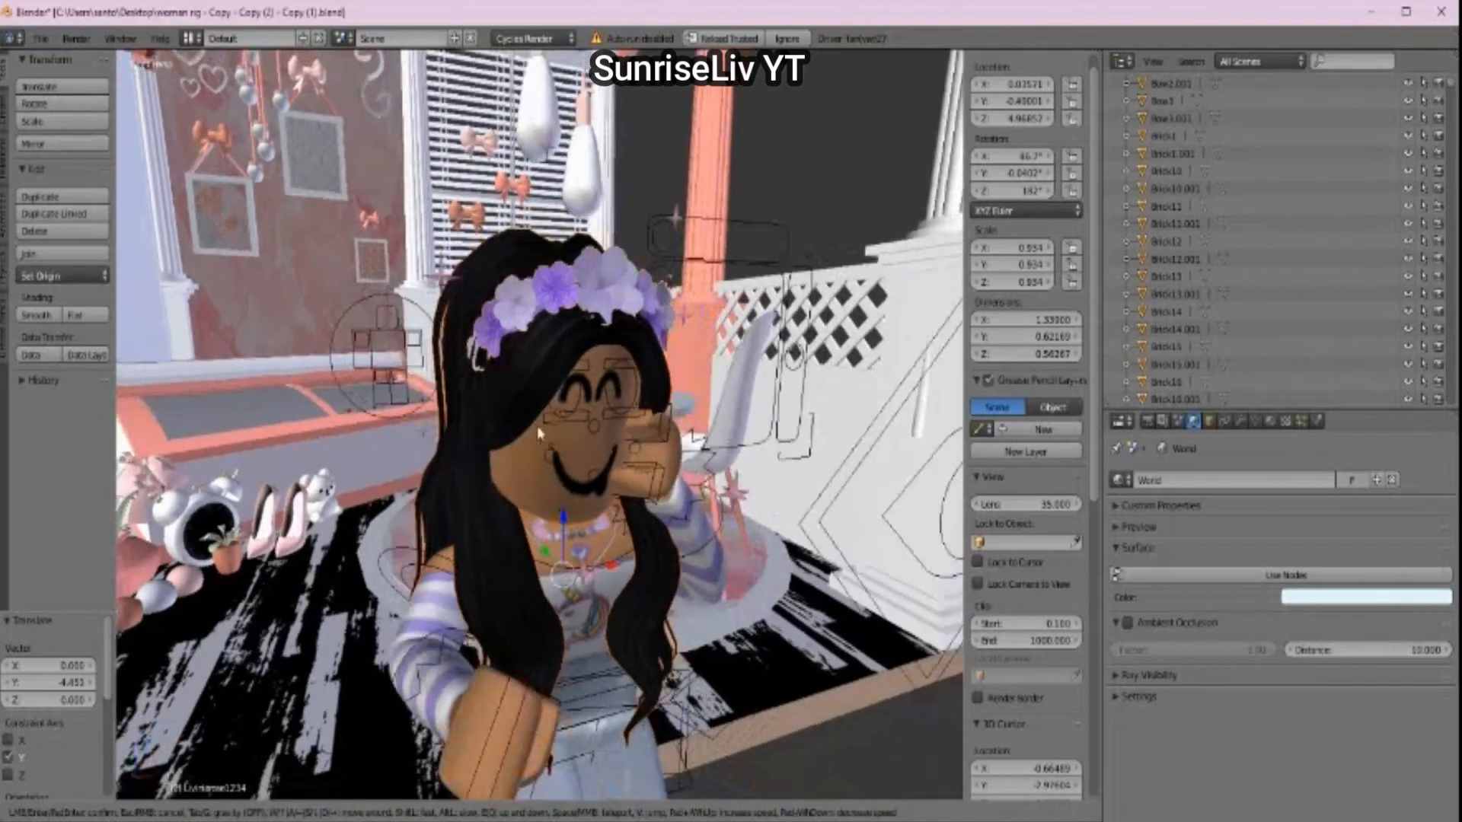
{"action": "key", "text": "w"}
{"action": "key", "text": "s"}
{"action": "left_click", "coordinate": [539, 427]}
{"action": "right_click", "coordinate": [684, 371], "text": "shift"}
Step: Move the selected avatar about 0.7 along Y into the room and rotate it around the Z axis toward the table
{"action": "key", "text": "g"}
{"action": "key", "text": "y"}
{"action": "left_click", "coordinate": [684, 371]}
{"action": "key", "text": "shift+f"}
{"action": "key", "text": "w"}
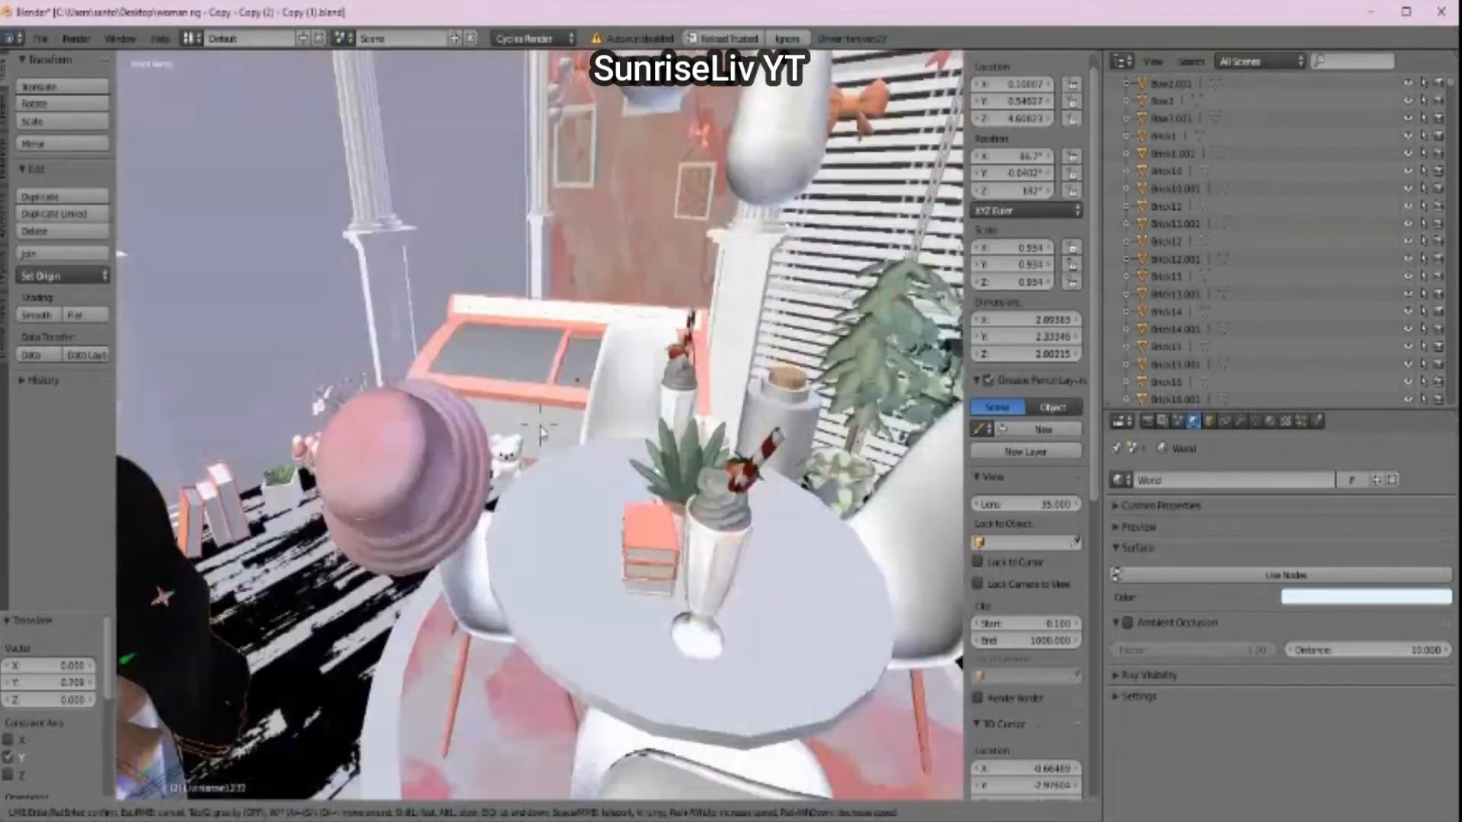
{"action": "key", "text": "r"}
{"action": "key", "text": "z"}
{"action": "left_click", "coordinate": [642, 479]}
Step: Adjust the avatar along the Z and Y axes so it sits on the chair at the round table
{"action": "key", "text": "g"}
{"action": "key", "text": "z"}
{"action": "key", "text": "shift+f"}
{"action": "left_click", "coordinate": [540, 426]}
{"action": "key", "text": "g"}
{"action": "key", "text": "y"}
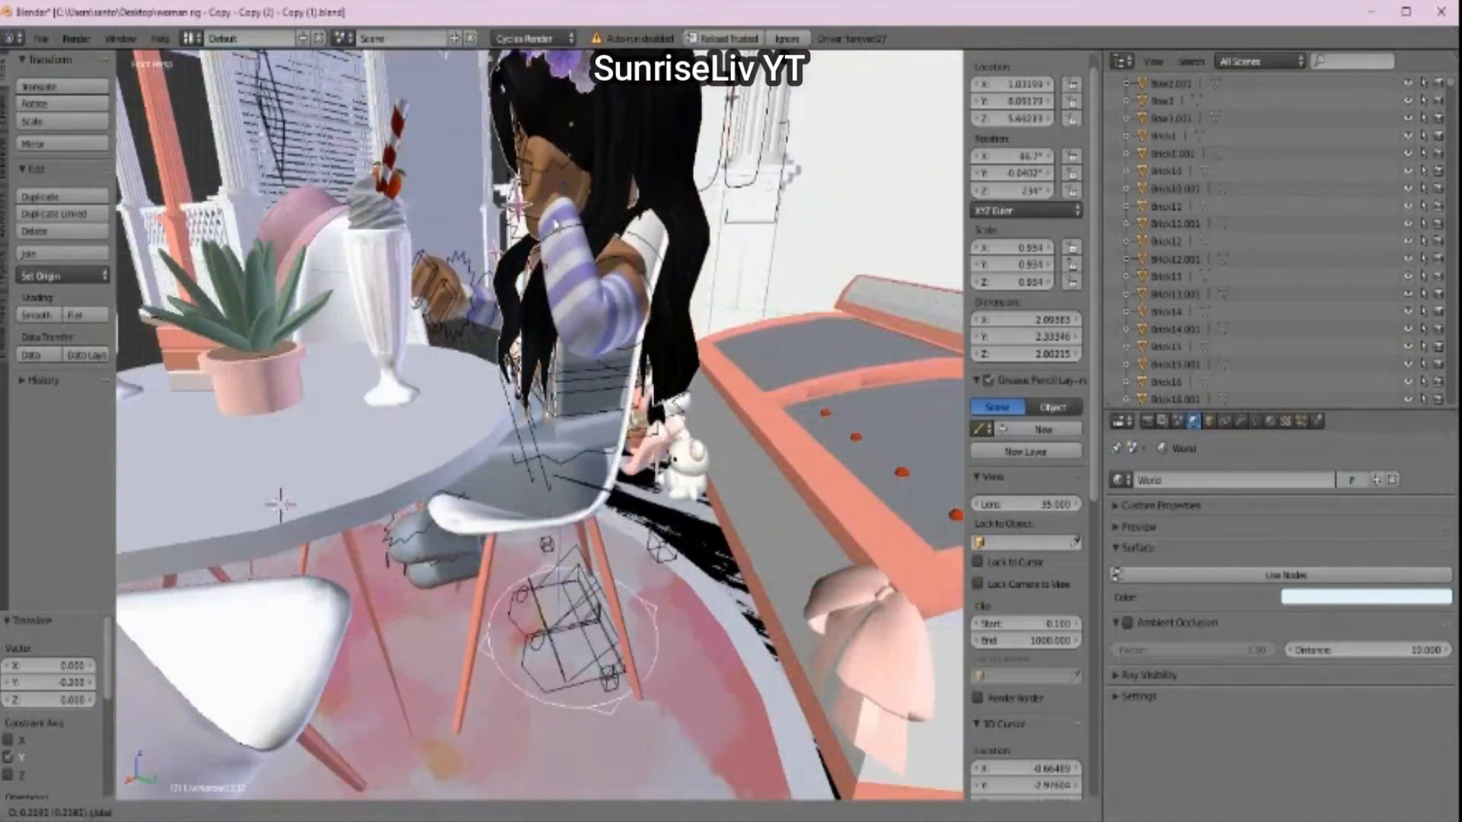
{"action": "left_click", "coordinate": [525, 426]}
{"action": "key", "text": "shift+f"}
{"action": "key", "text": "s"}
{"action": "key", "text": "w"}
{"action": "left_click", "coordinate": [540, 427]}
Step: Select the parts of the milkshake on the table, including its glass, whipped cream and striped straw
{"action": "key", "text": "shift+f"}
{"action": "key", "text": "w"}
{"action": "key", "text": "s"}
{"action": "left_click", "coordinate": [539, 426]}
{"action": "right_click", "coordinate": [424, 609]}
{"action": "key", "text": "shift+f"}
{"action": "key", "text": "w"}
{"action": "left_click", "coordinate": [540, 426]}
{"action": "right_click", "coordinate": [492, 560], "text": "shift"}
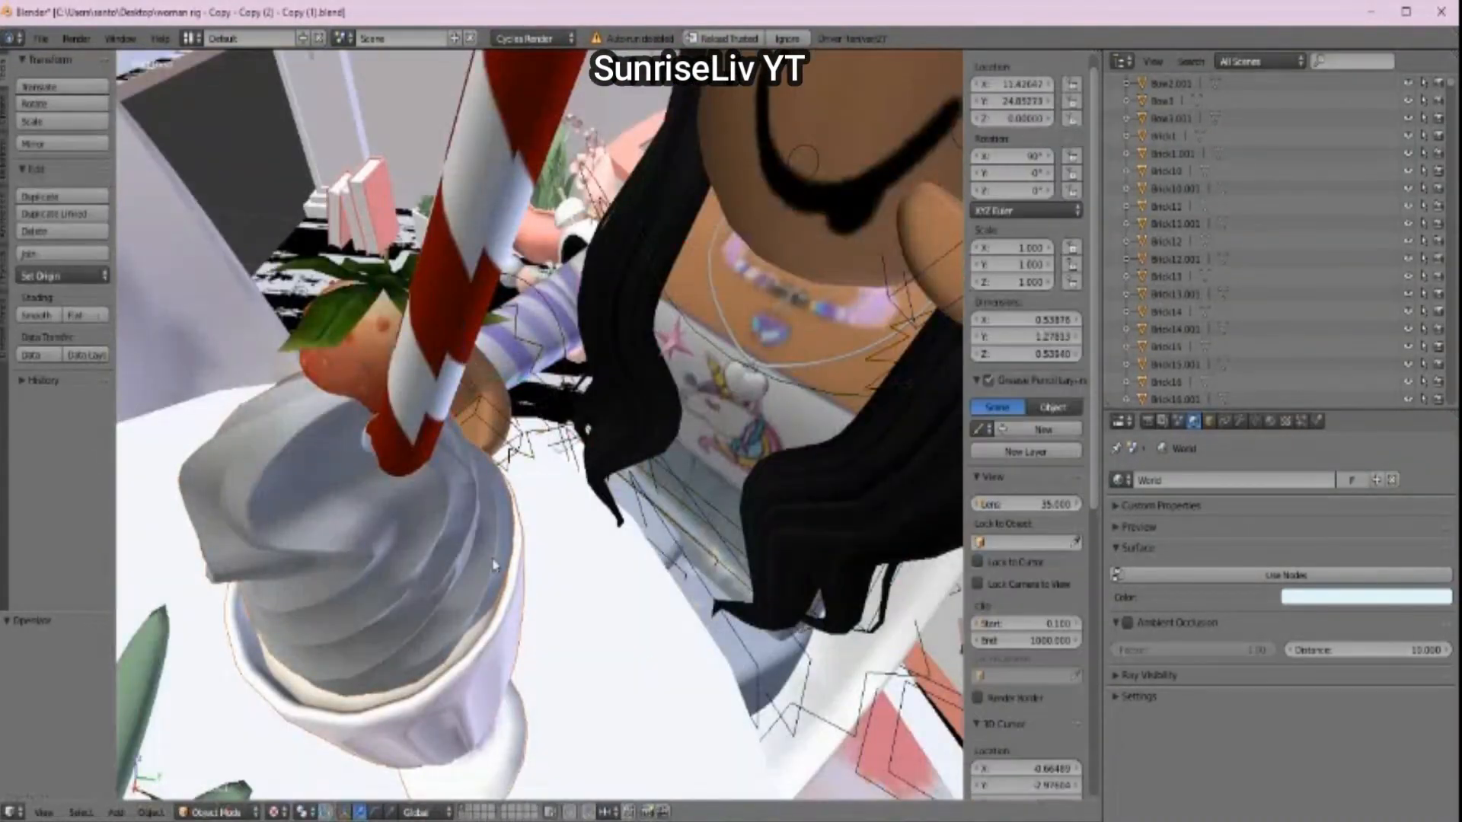
{"action": "key", "text": "shift+f"}
{"action": "left_click", "coordinate": [540, 426]}
{"action": "key", "text": "shift+f"}
{"action": "key", "text": "s"}
{"action": "left_click", "coordinate": [540, 426]}
{"action": "right_click", "coordinate": [533, 513], "text": "shift"}
{"action": "right_click", "coordinate": [445, 245], "text": "shift"}
Step: Move the selected milkshake parts along the Y axis toward the avatar and rescale them by about 1.002
{"action": "key", "text": "shift+f"}
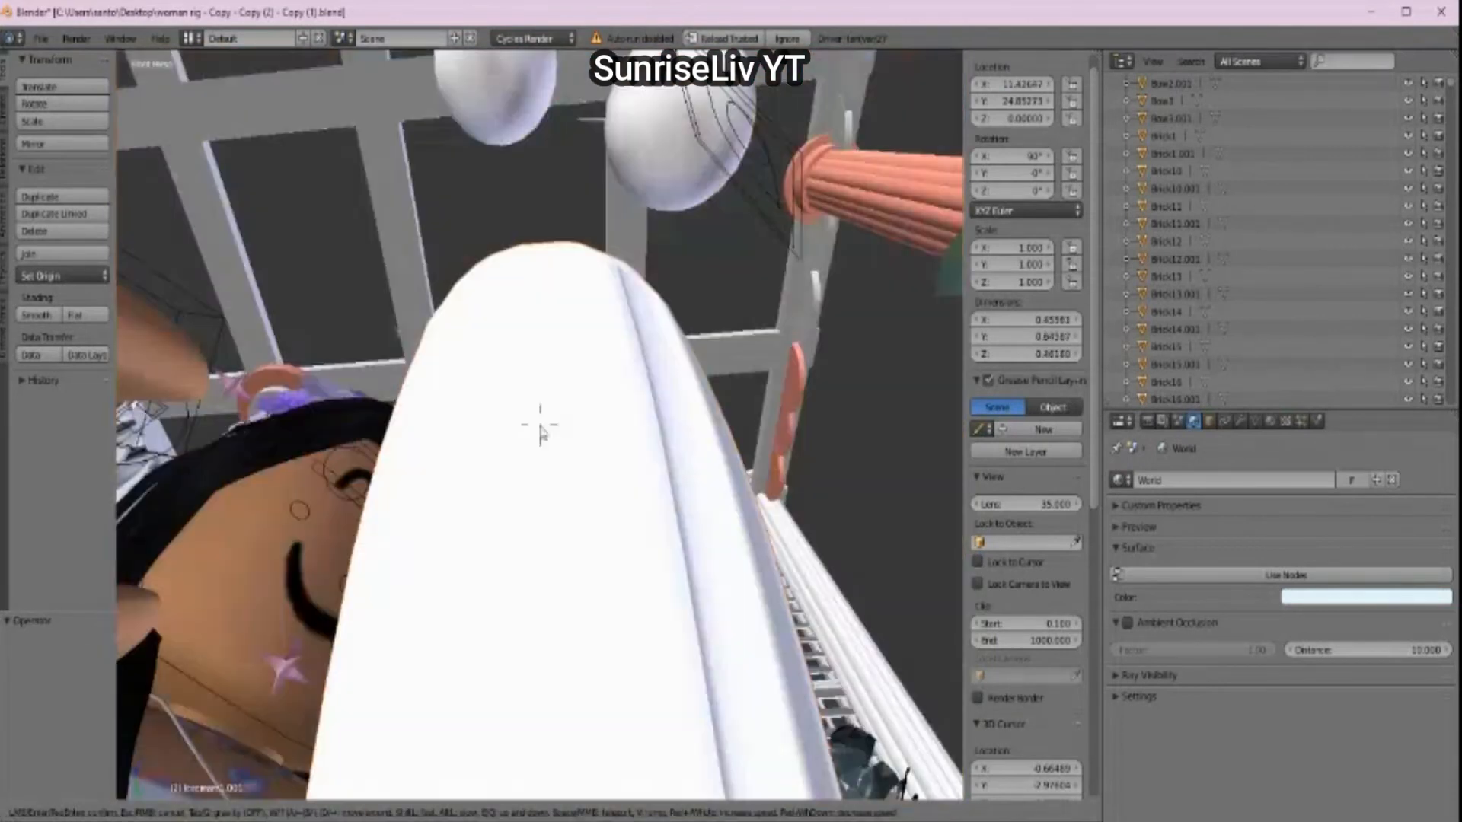
{"action": "left_click", "coordinate": [540, 426]}
{"action": "key", "text": "g"}
{"action": "key", "text": "y"}
{"action": "left_click", "coordinate": [494, 304]}
{"action": "key", "text": "shift+f"}
{"action": "key", "text": "w"}
{"action": "left_click", "coordinate": [539, 426]}
{"action": "key", "text": "s"}
Step: Reposition the selected milkshake parts on the table in front of the seated avatar
{"action": "key", "text": "shift+f"}
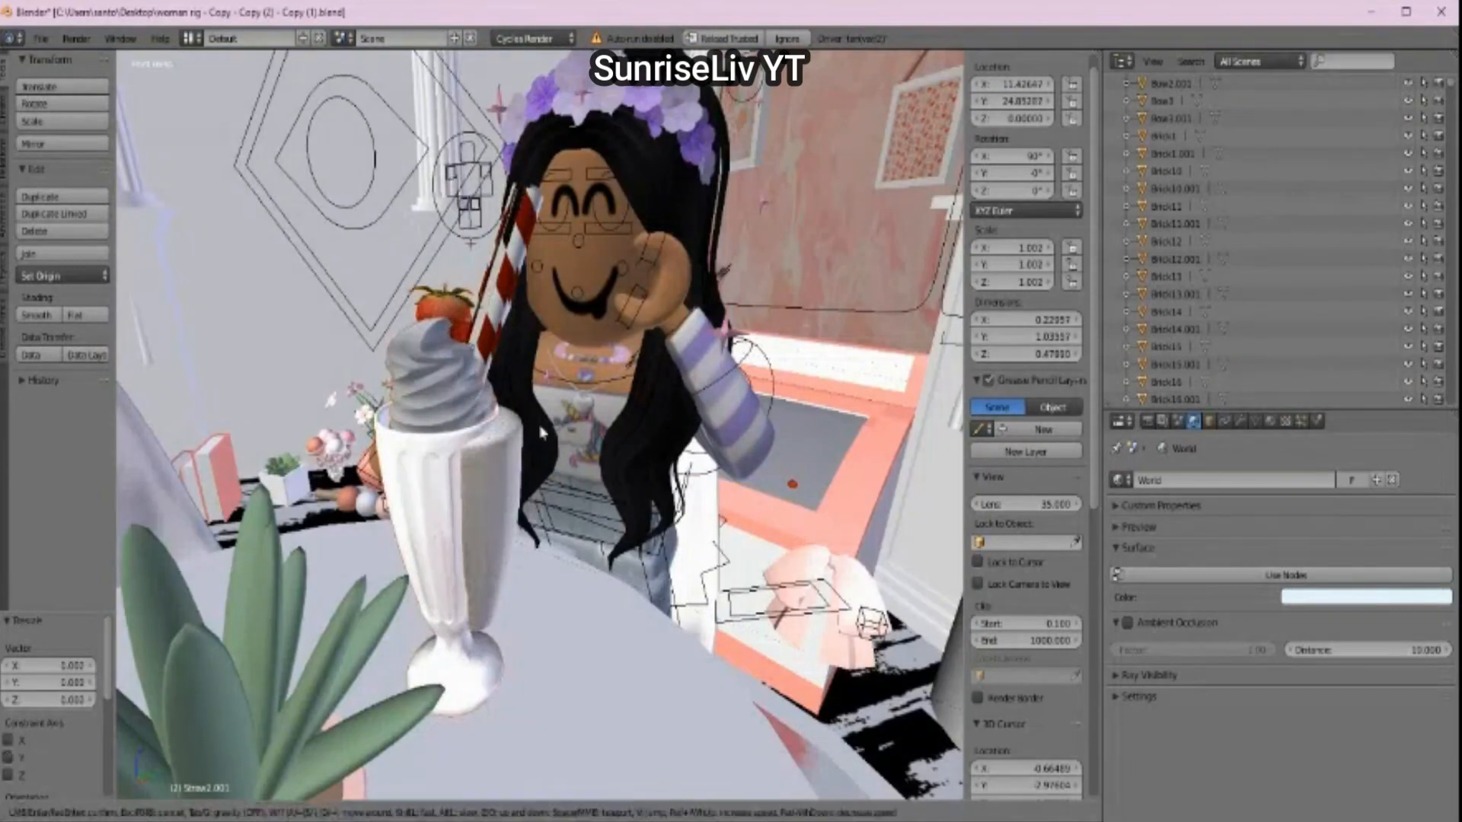
{"action": "left_click", "coordinate": [539, 426]}
{"action": "key", "text": "g"}
Step: Scale the white glass in front of the avatar to about 3.1 times its size
{"action": "key", "text": "shift+f"}
{"action": "key", "text": "w"}
{"action": "left_click", "coordinate": [539, 426]}
{"action": "key", "text": "shift+f"}
{"action": "left_click", "coordinate": [539, 427]}
{"action": "key", "text": "s"}
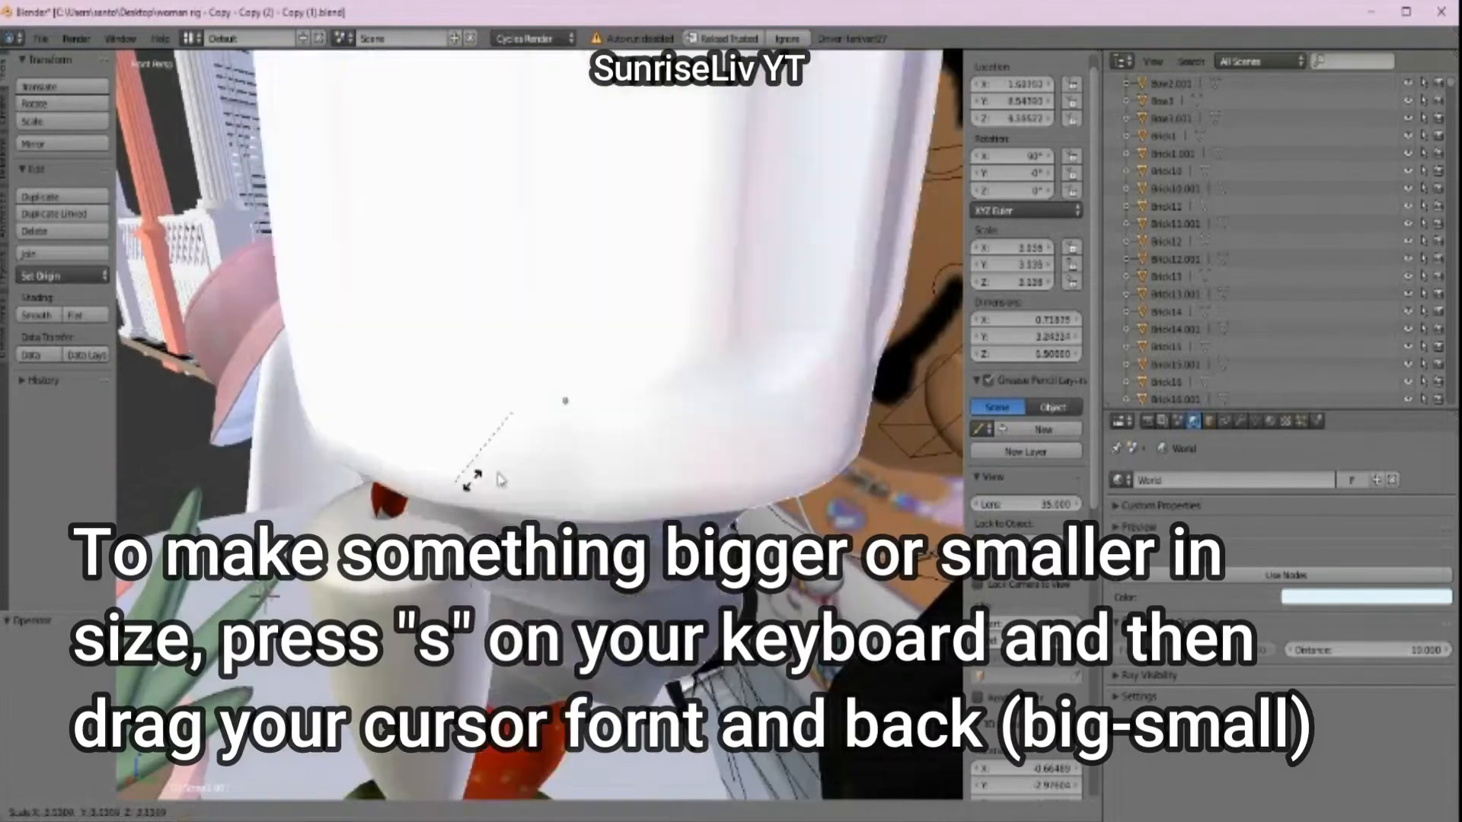
{"action": "left_click", "coordinate": [476, 483]}
Step: Rotate around the X axis and move the pieces so the avatar's hand holds the milkshake glass
{"action": "key", "text": "shift+f"}
{"action": "key", "text": "r"}
{"action": "key", "text": "x"}
{"action": "key", "text": "g"}
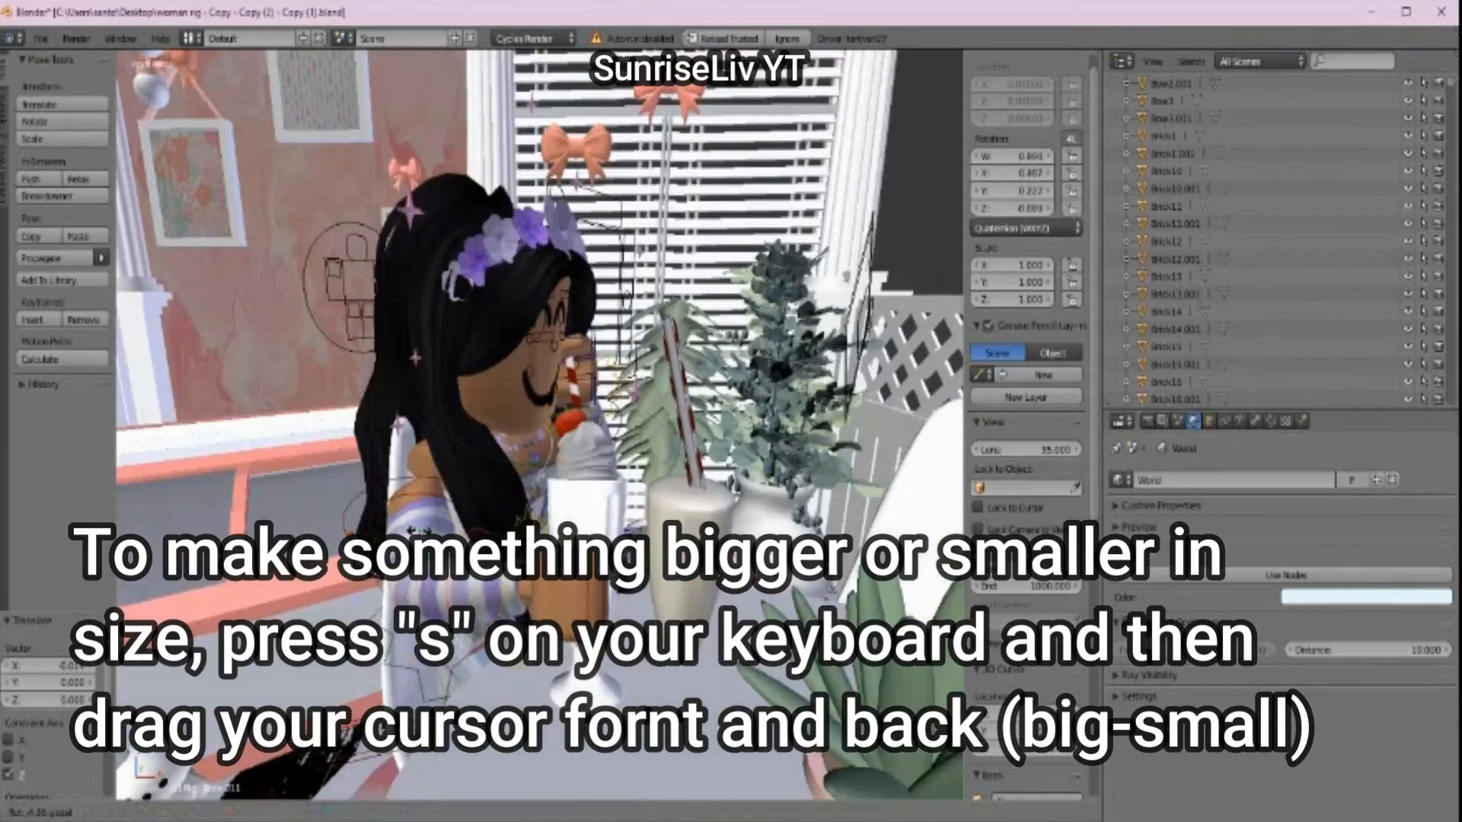
{"action": "left_click", "coordinate": [542, 432]}
{"action": "key", "text": "ctrl+Tab"}
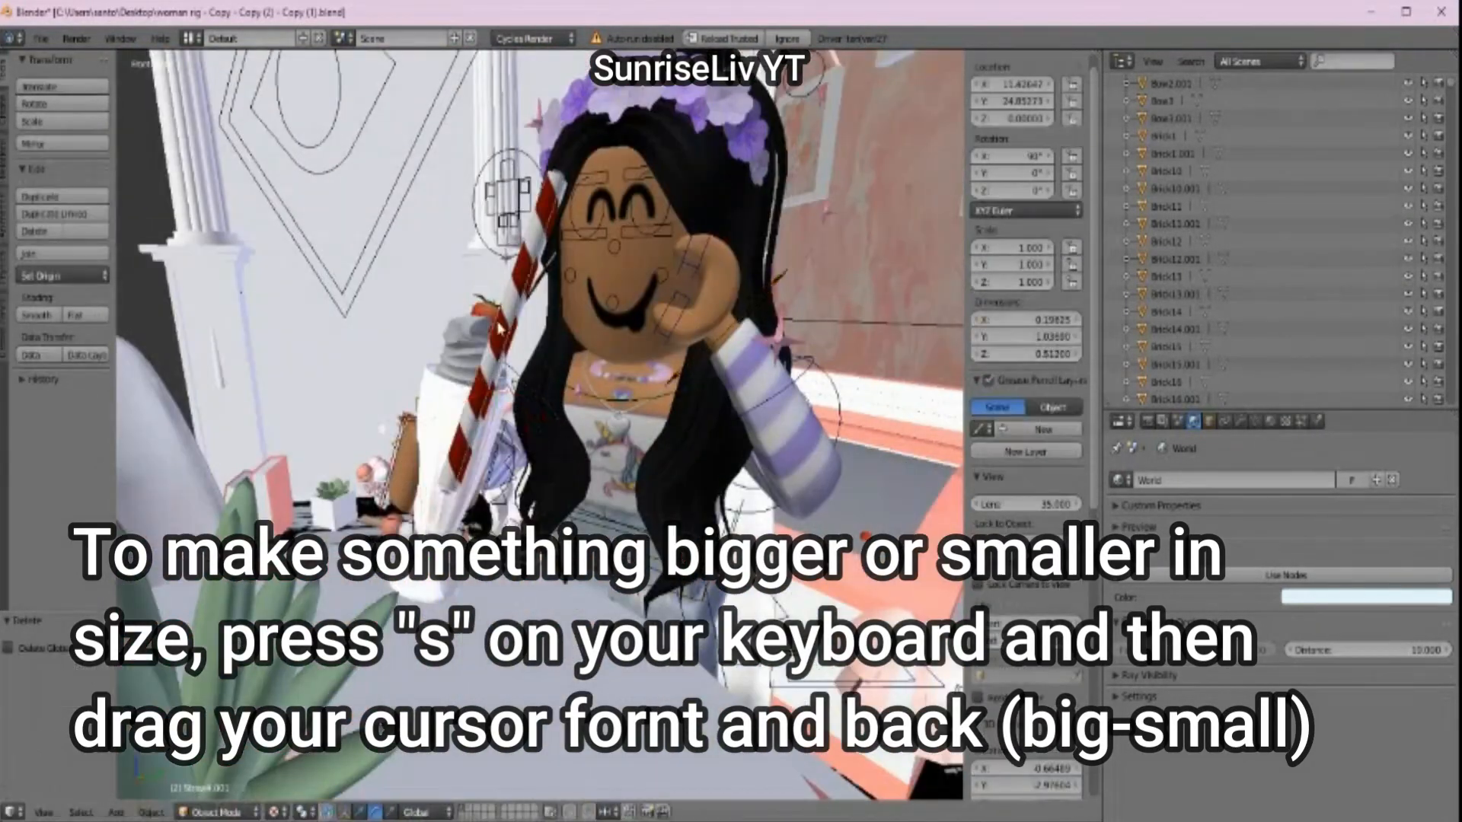
Step: Rotate the potted plant on the table around the Z axis
{"action": "right_click", "coordinate": [408, 450]}
{"action": "key", "text": "ctrl+Tab"}
{"action": "key", "text": "r"}
{"action": "key", "text": "r"}
{"action": "left_click", "coordinate": [560, 434]}
{"action": "key", "text": "shift+f"}
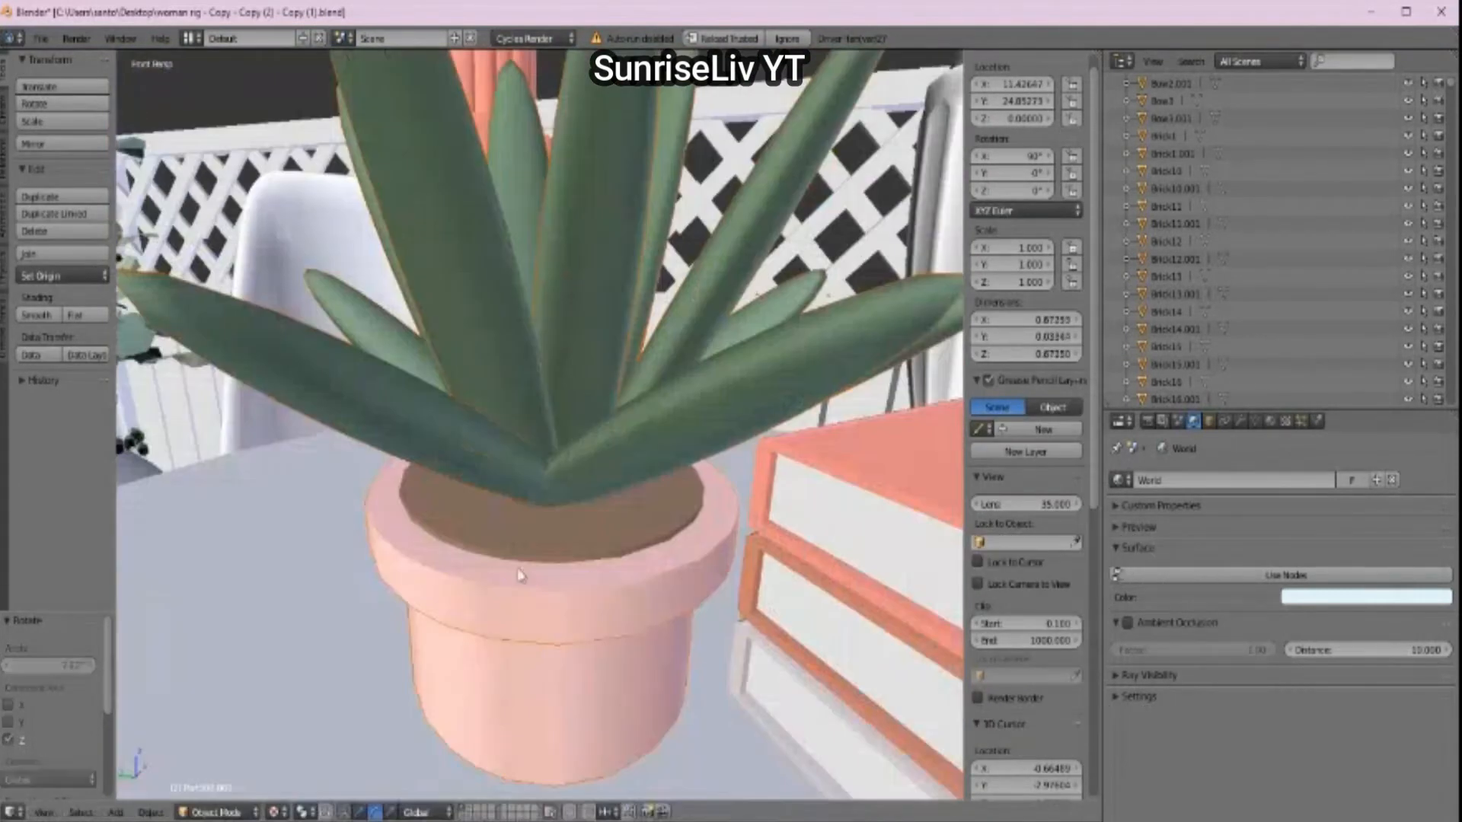
{"action": "key", "text": "w"}
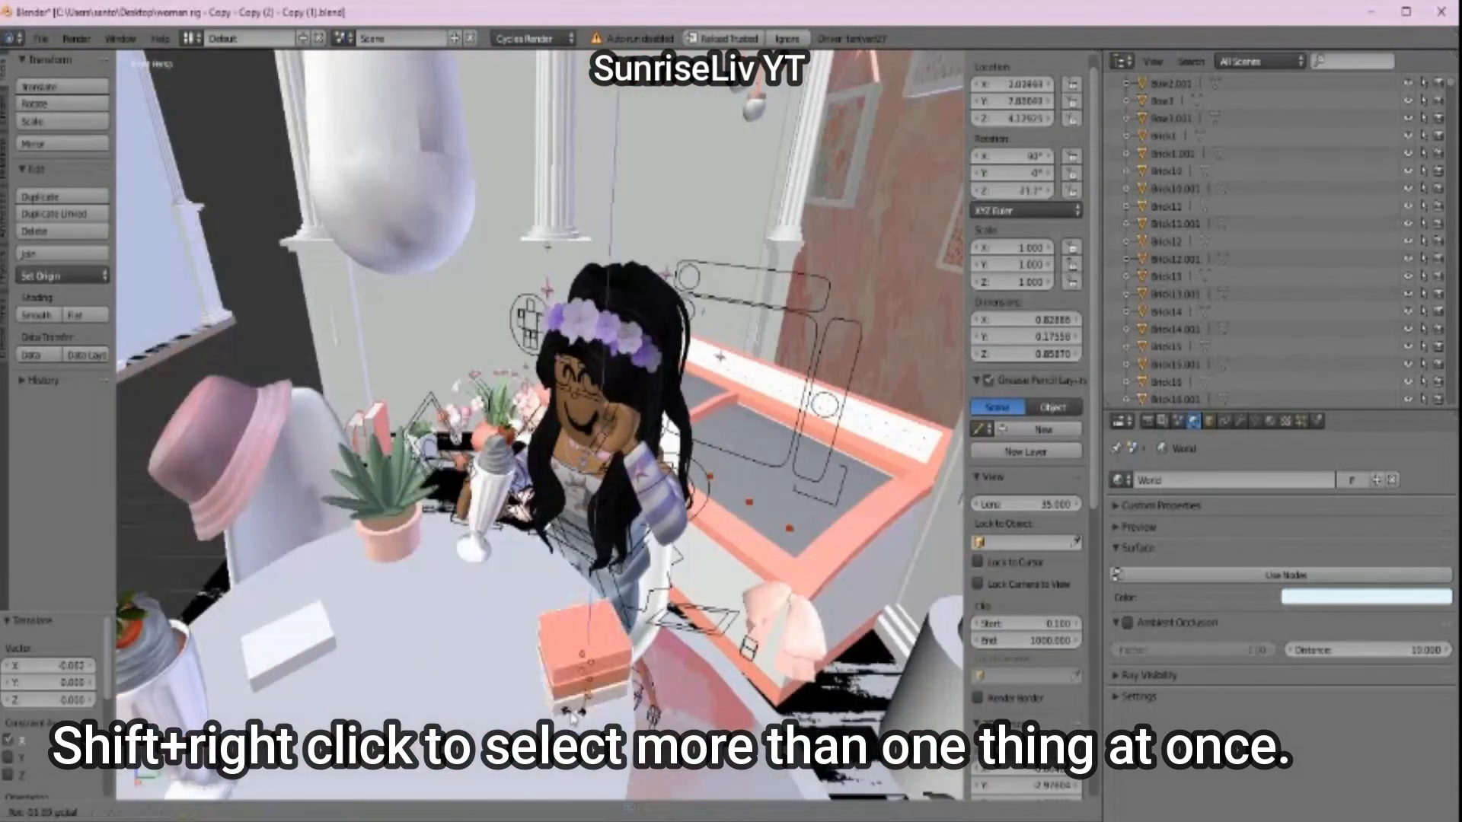
Step: Move the loose book pieces onto the book stack on the table and rotate them around Z to line up
{"action": "left_click", "coordinate": [151, 812]}
{"action": "mouse_move", "coordinate": [187, 729]}
{"action": "left_click", "coordinate": [375, 636]}
{"action": "key", "text": "g"}
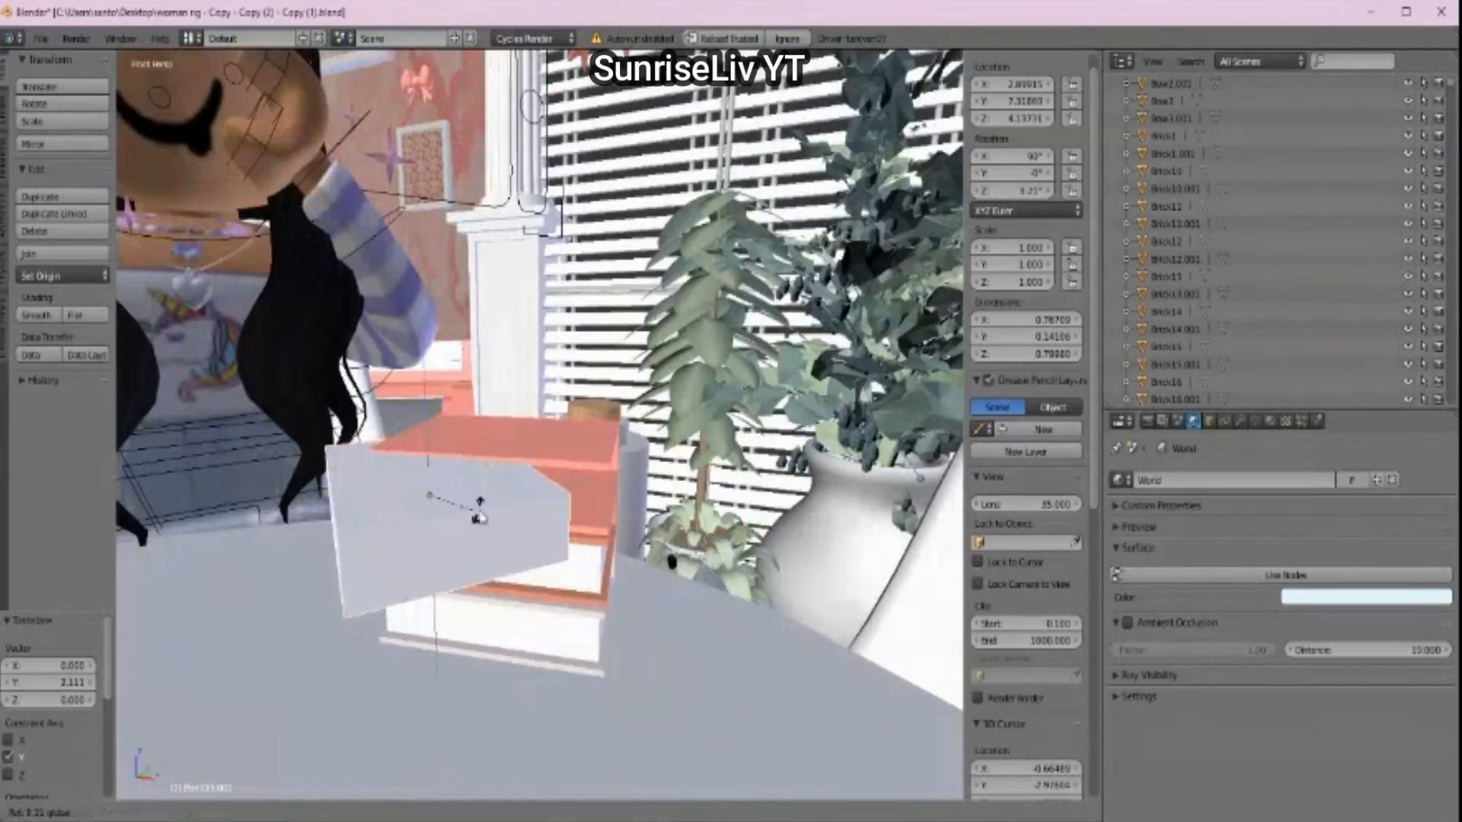
{"action": "key", "text": "r"}
{"action": "key", "text": "g"}
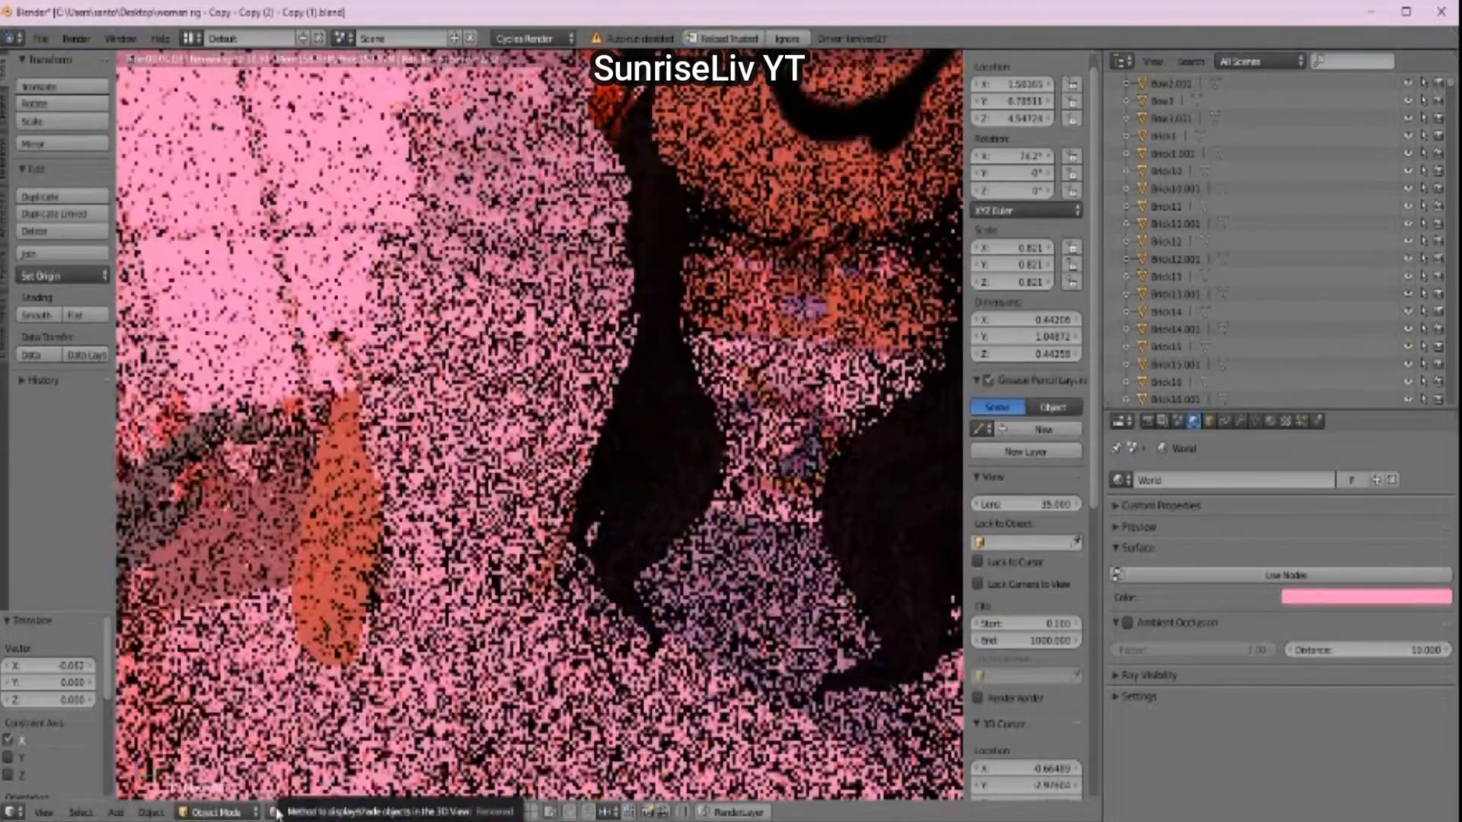
Step: Lighten the world surface colour to a very pale, near-white pink
{"action": "left_click", "coordinate": [1366, 596]}
{"action": "left_click", "coordinate": [1374, 434]}
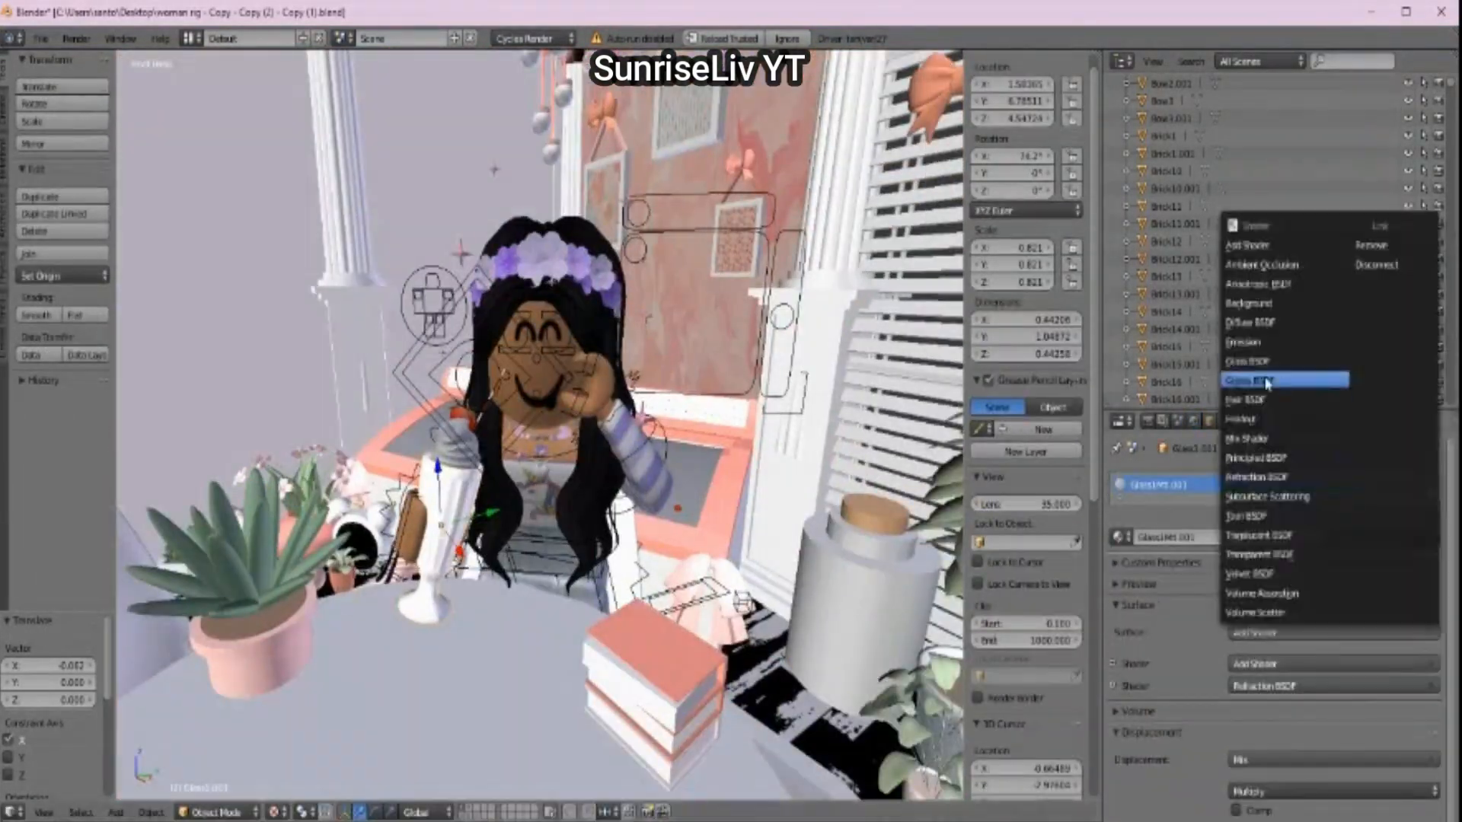
Step: Give the milkshake glass a Glossy BSDF surface in light pink, preview it in Rendered shading and return to Texture shading
{"action": "left_click", "coordinate": [1256, 381]}
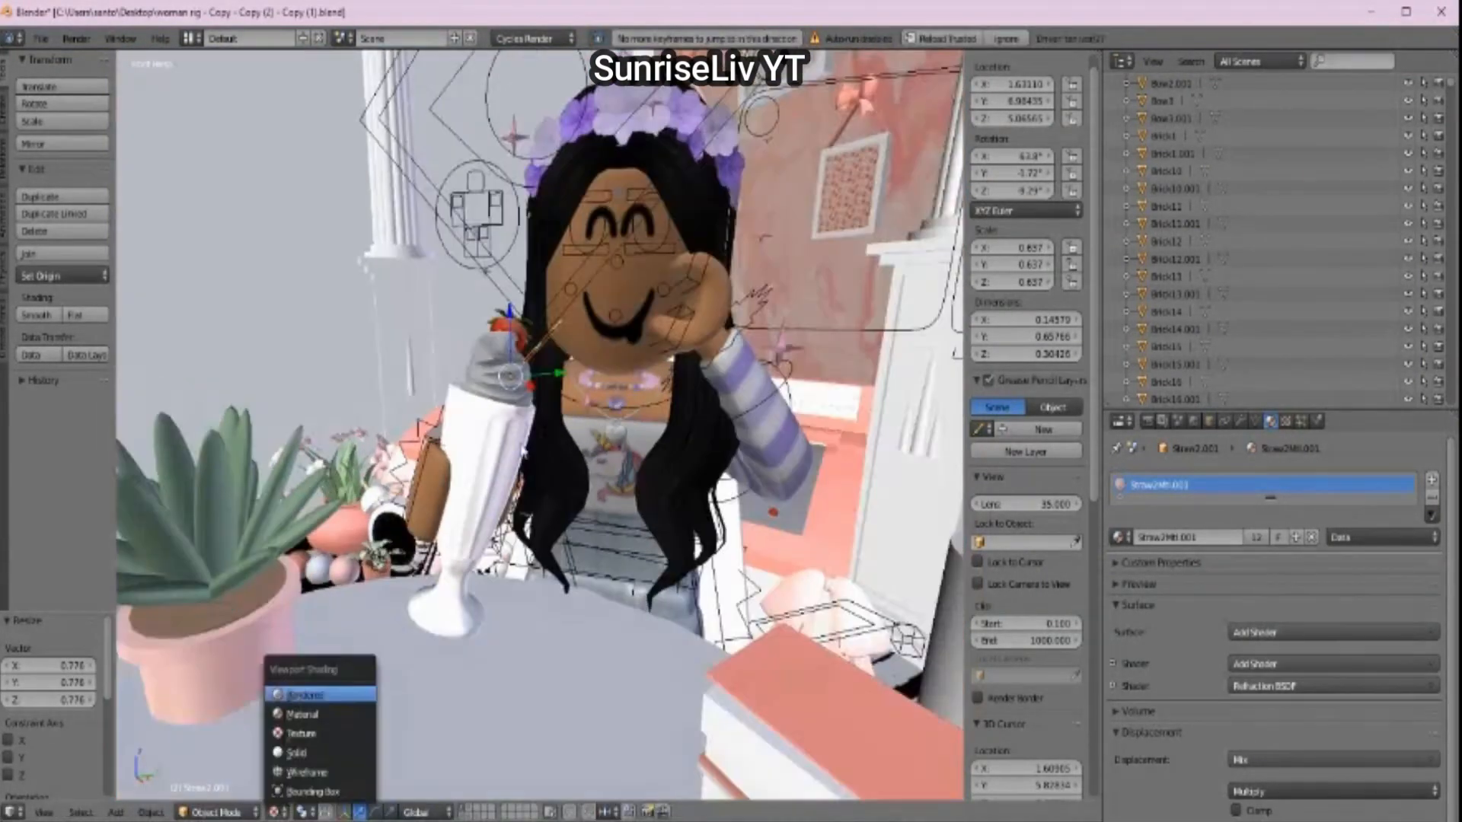
{"action": "left_click", "coordinate": [320, 695]}
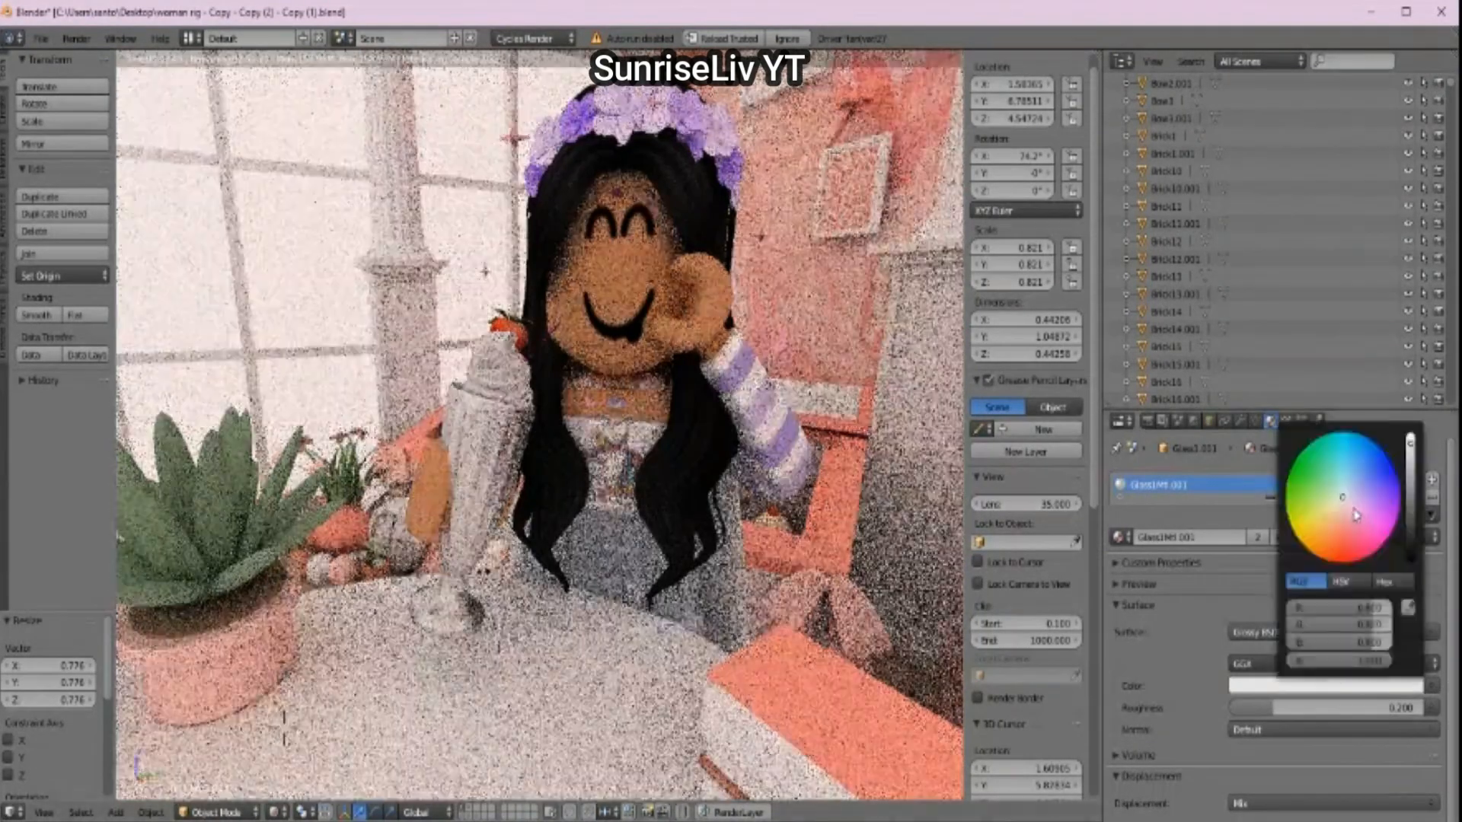
{"action": "left_click", "coordinate": [1355, 516]}
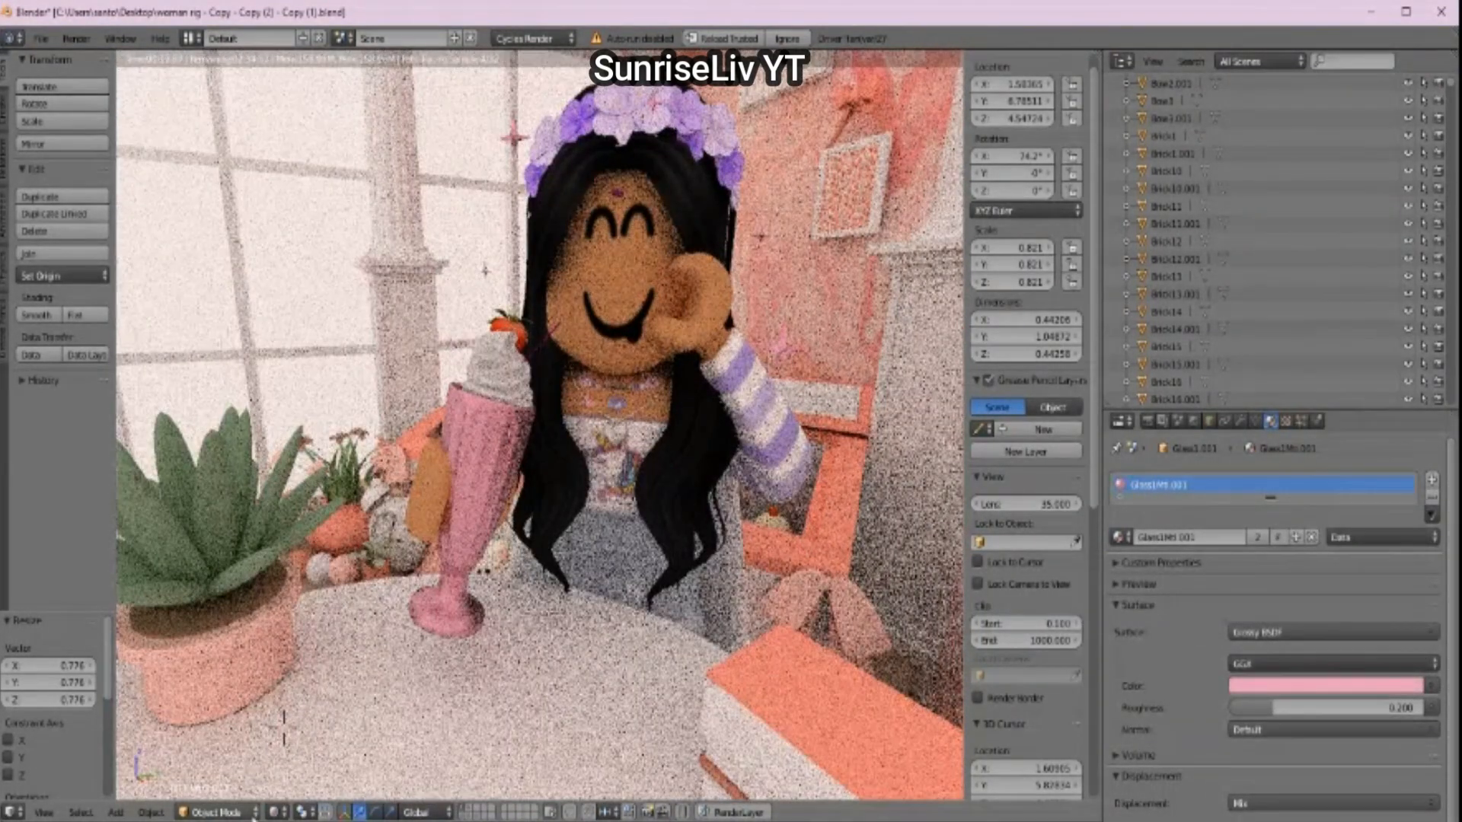
{"action": "left_click", "coordinate": [253, 814]}
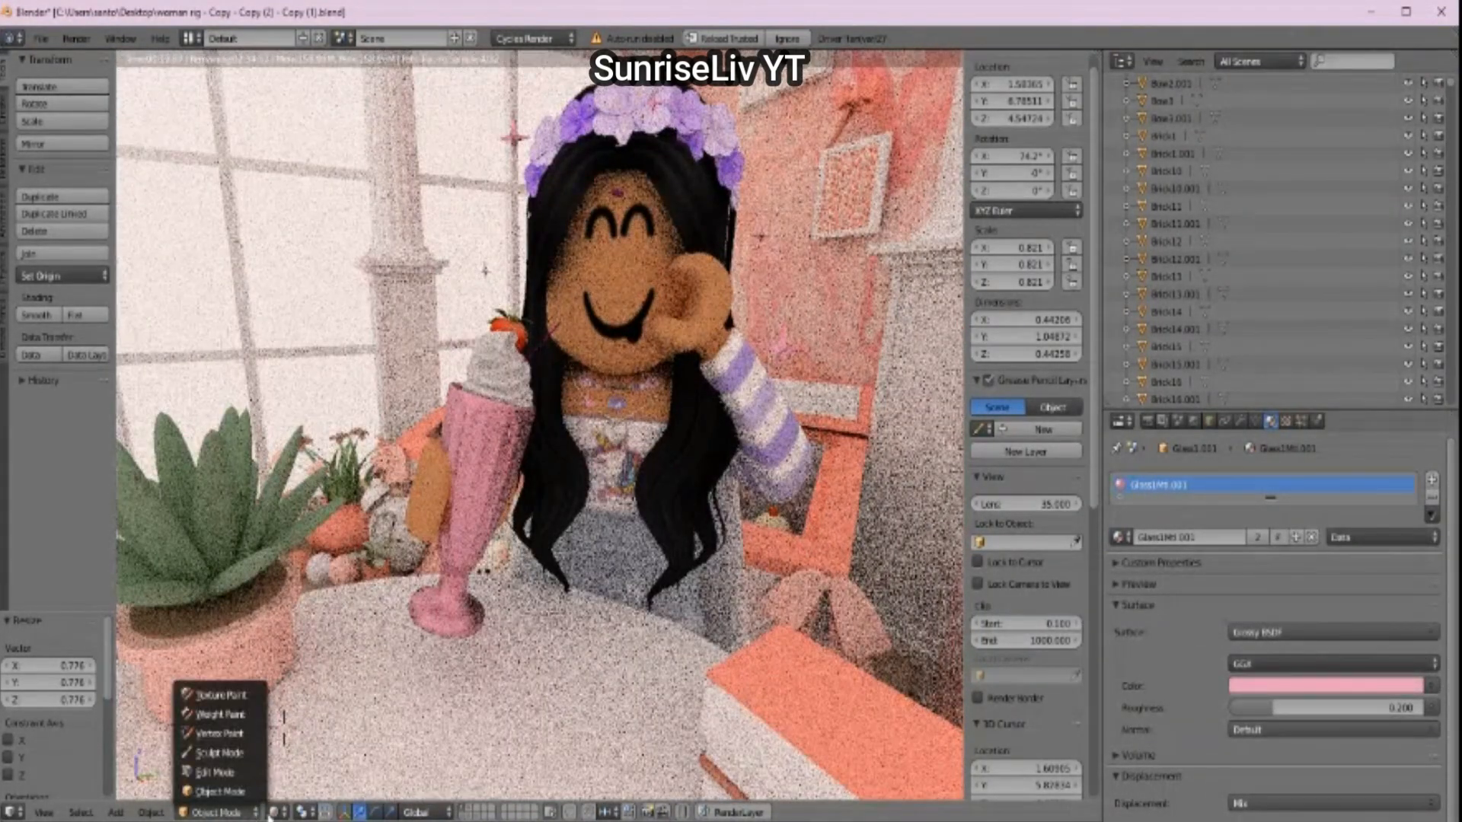
{"action": "left_click", "coordinate": [273, 813]}
{"action": "left_click", "coordinate": [312, 735]}
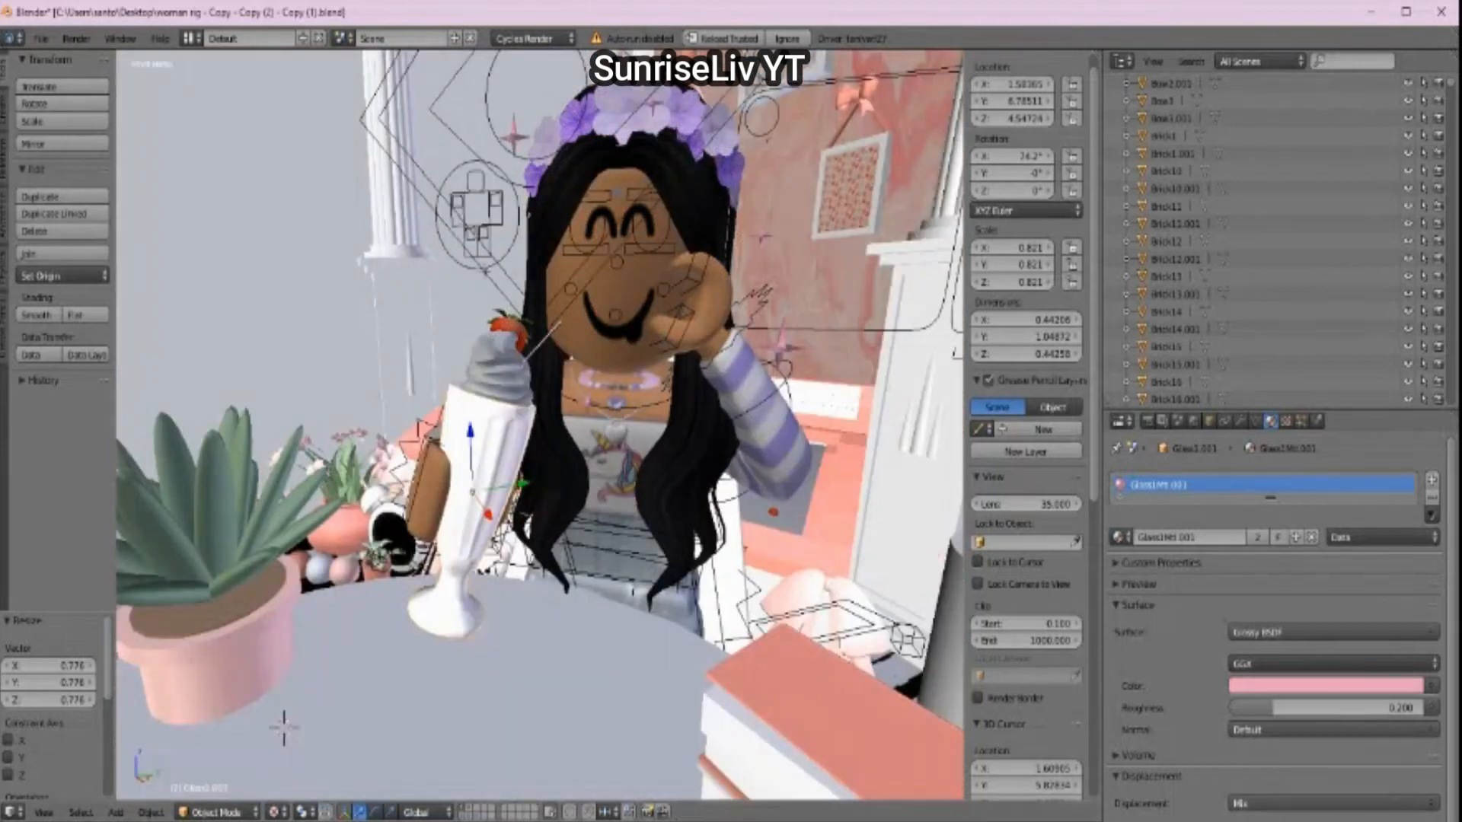
Step: Add a camera to the scene and look through it
{"action": "left_click", "coordinate": [116, 813]}
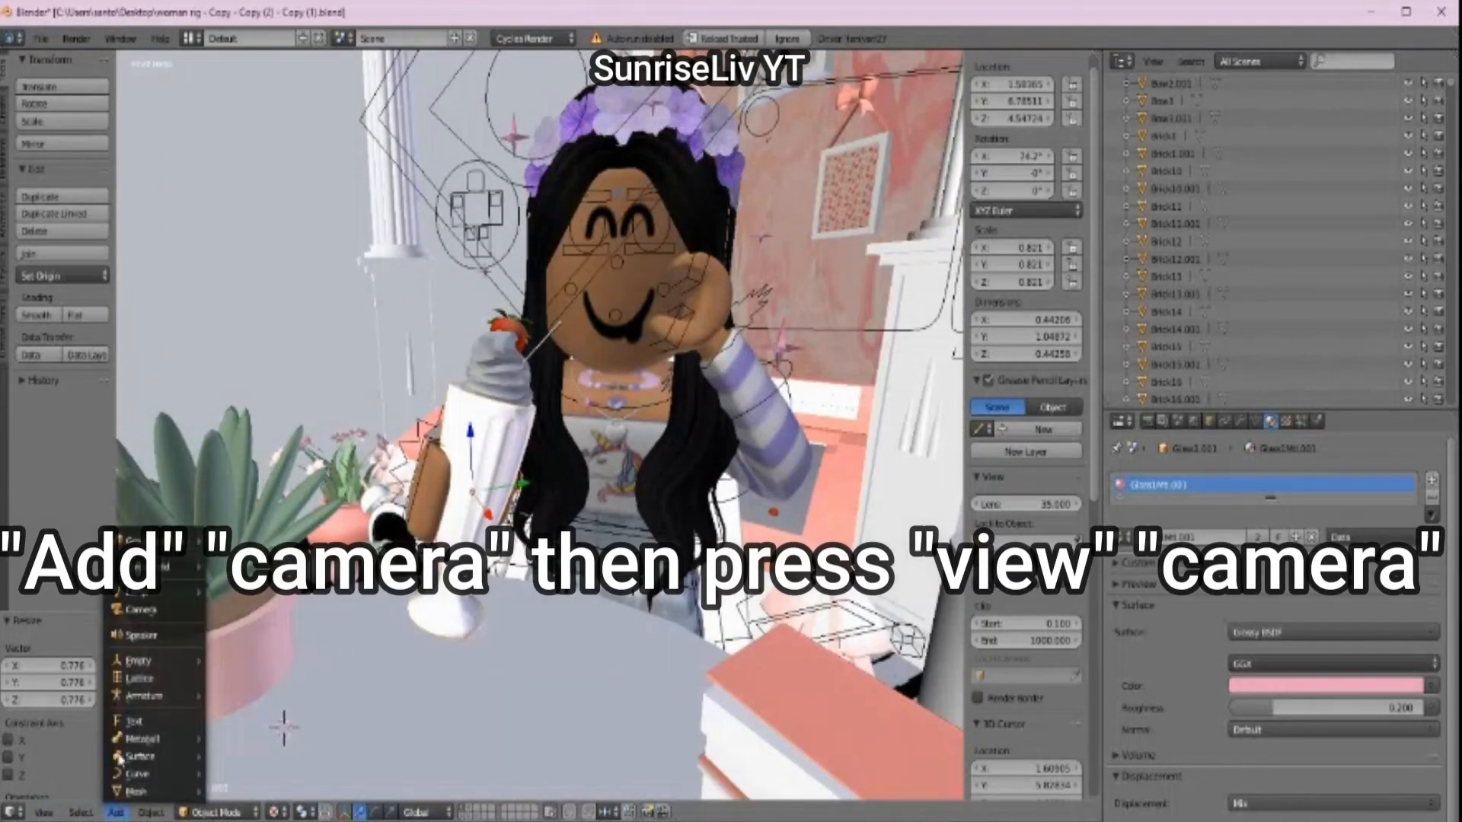
{"action": "left_click", "coordinate": [180, 612]}
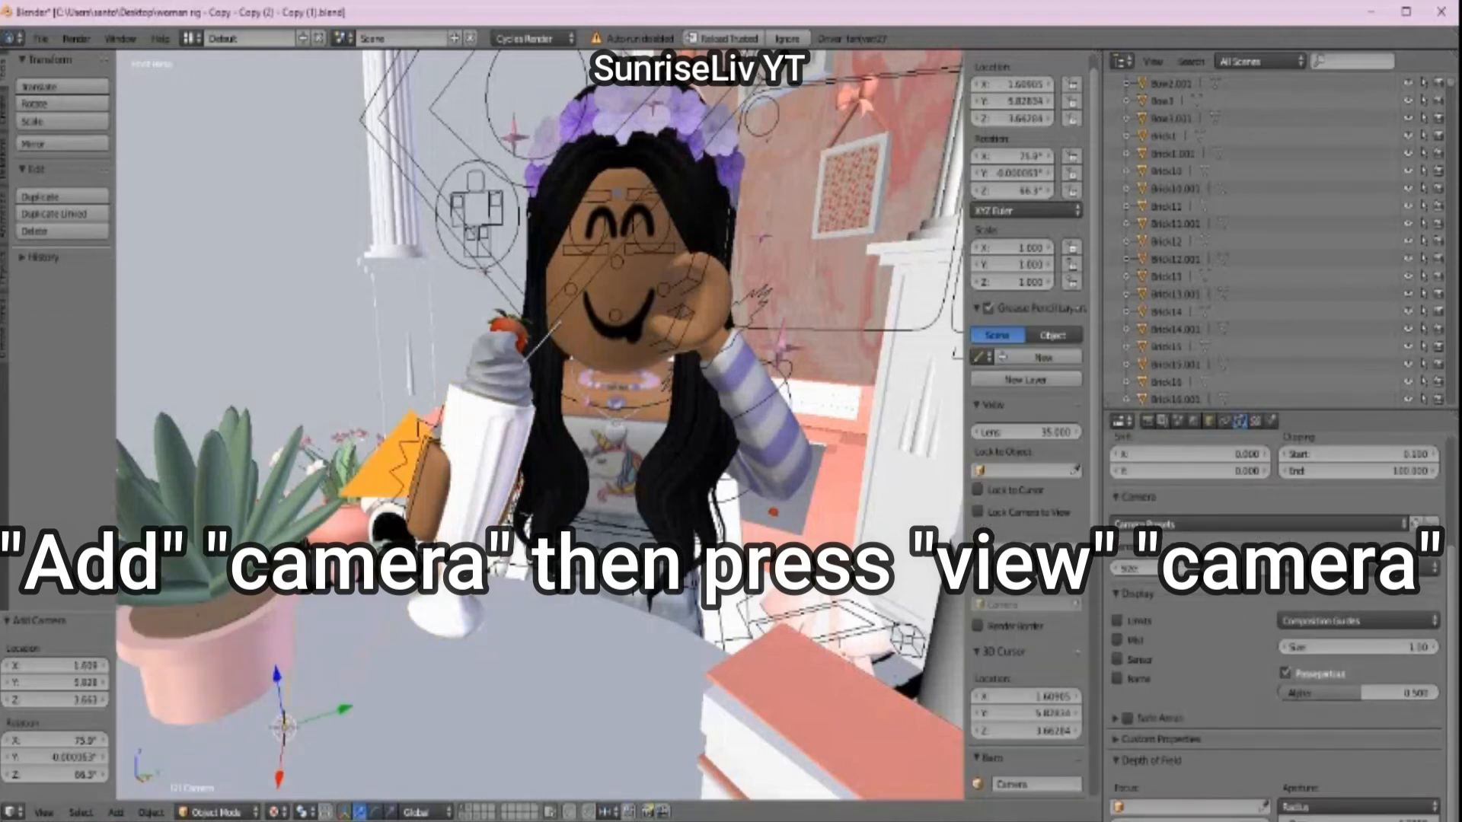
{"action": "left_click", "coordinate": [43, 813]}
{"action": "left_click", "coordinate": [76, 749]}
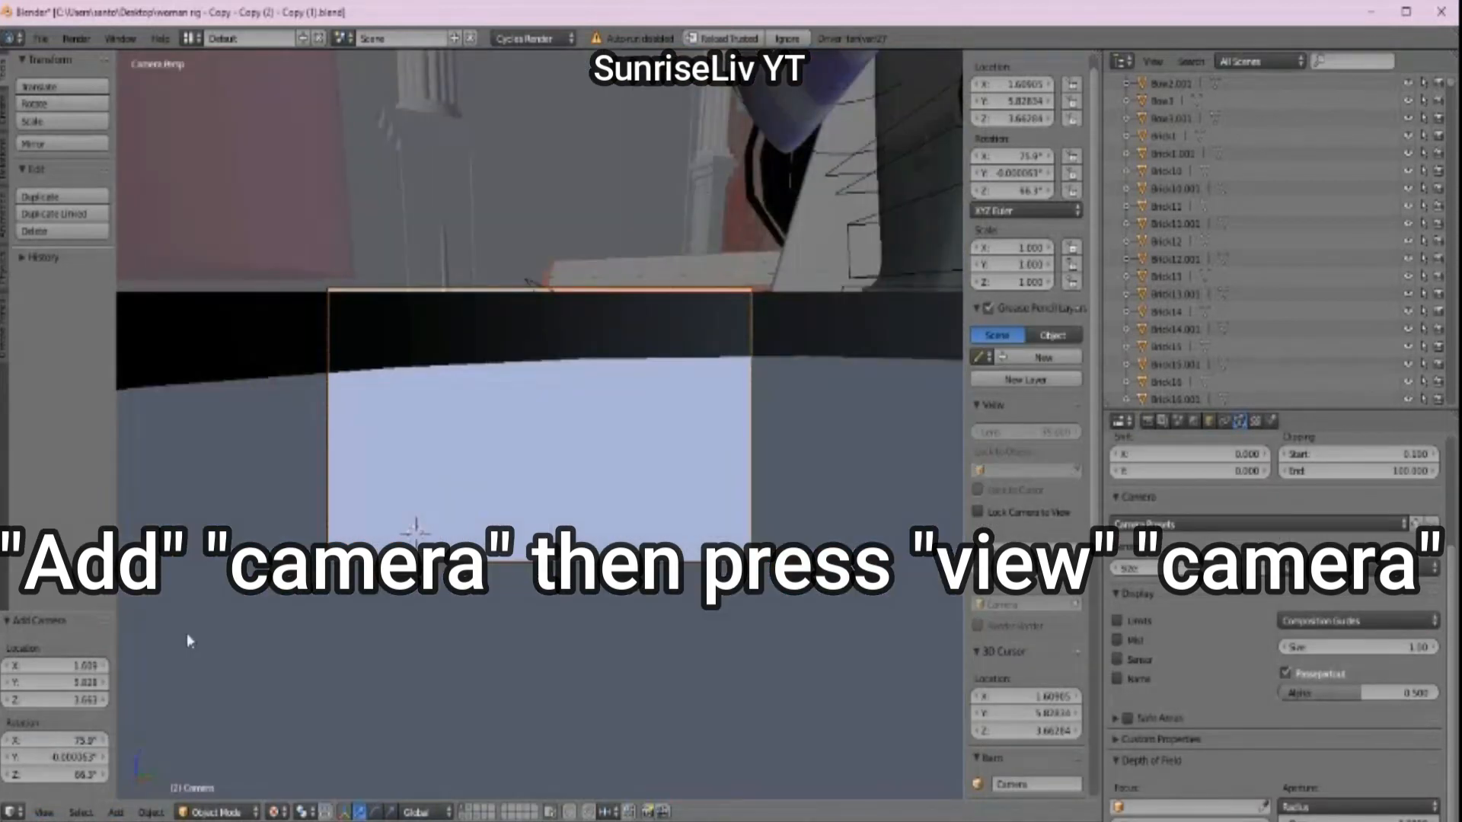
Step: Fly the camera back from the table until the seated avatar and milkshake are inside the camera frame
{"action": "key", "text": "shift+f"}
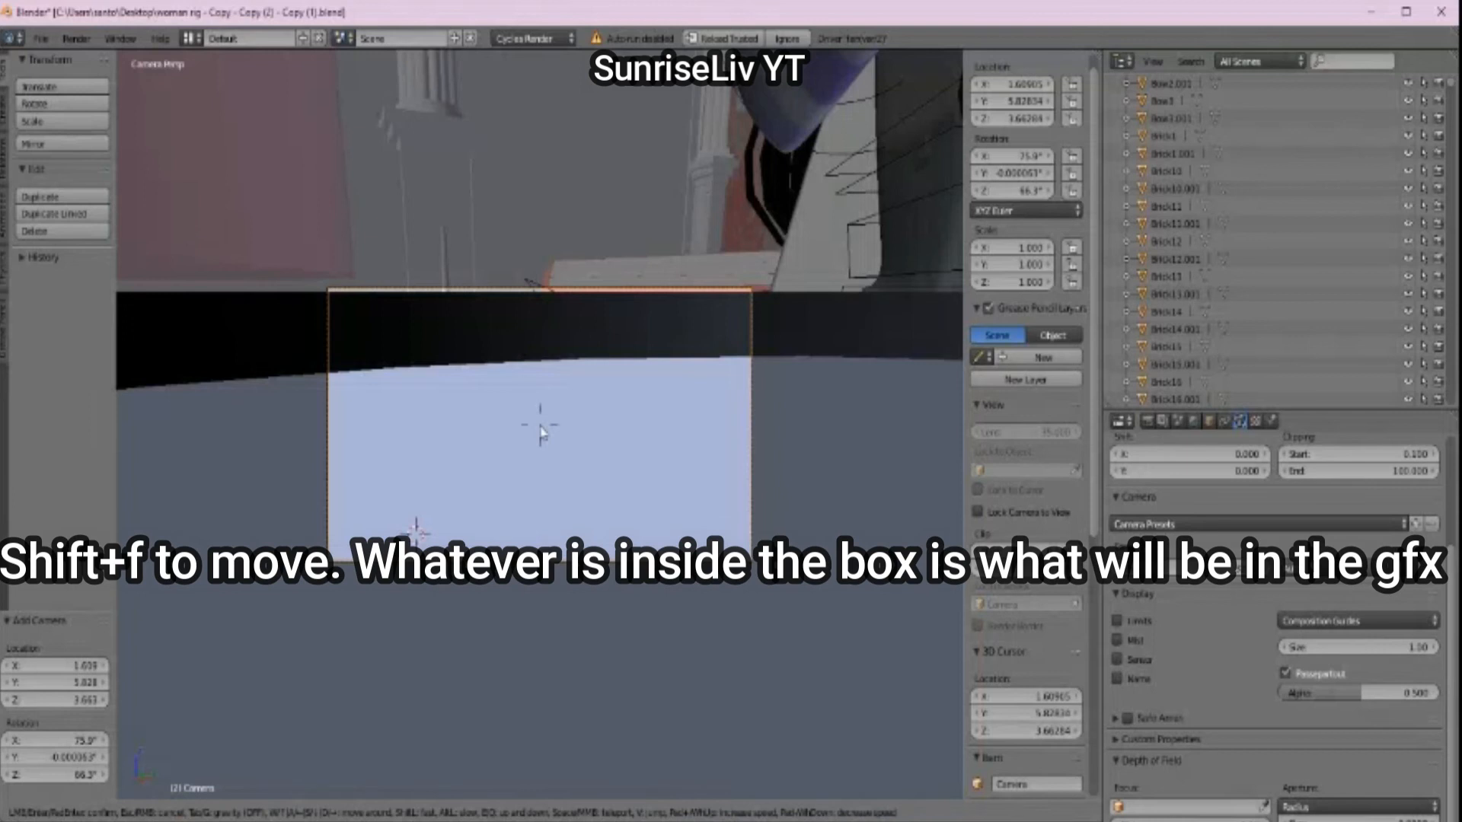
{"action": "key", "text": "s"}
{"action": "key", "text": "w"}
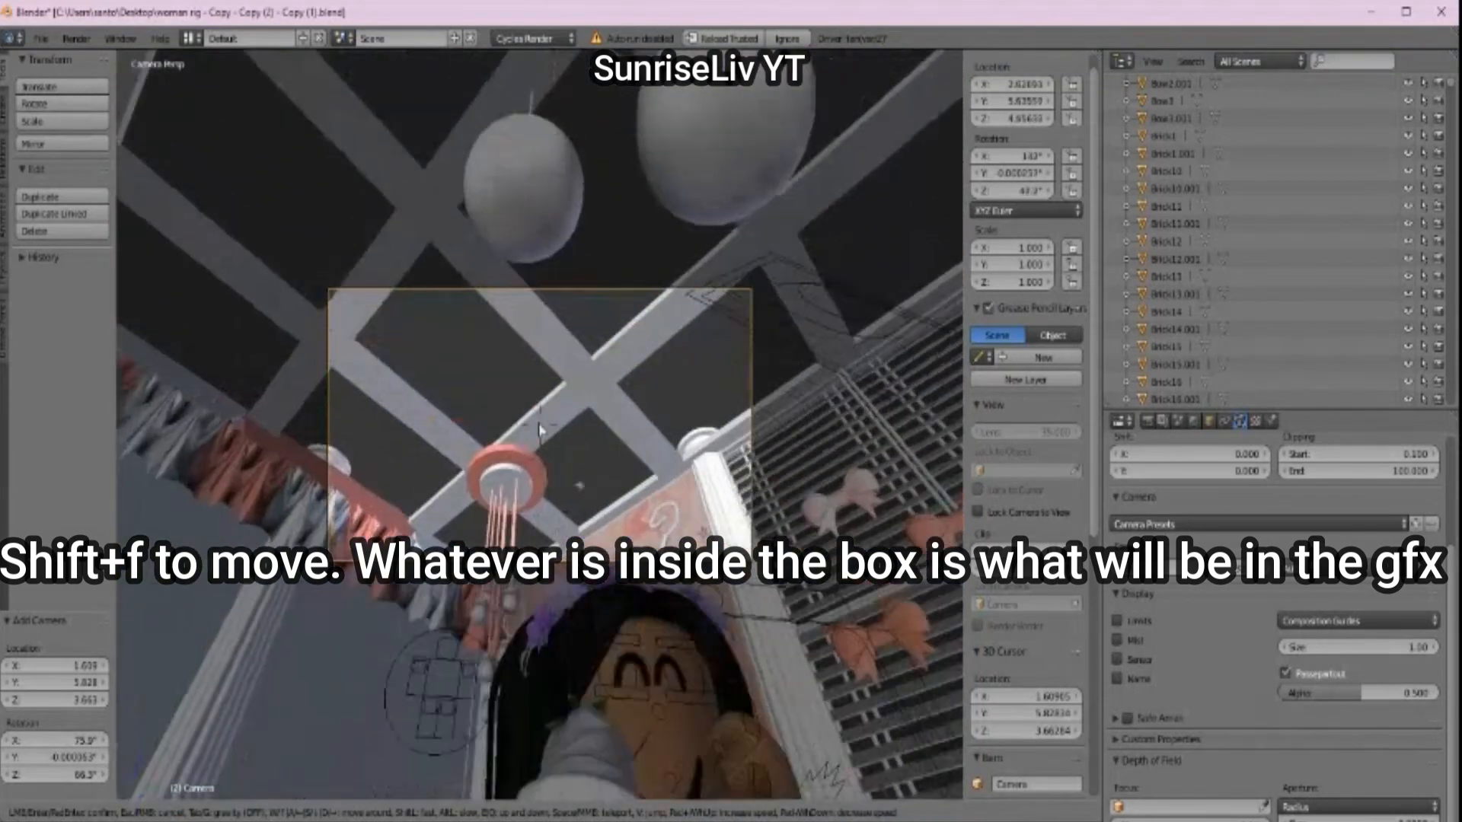
{"action": "key", "text": "s"}
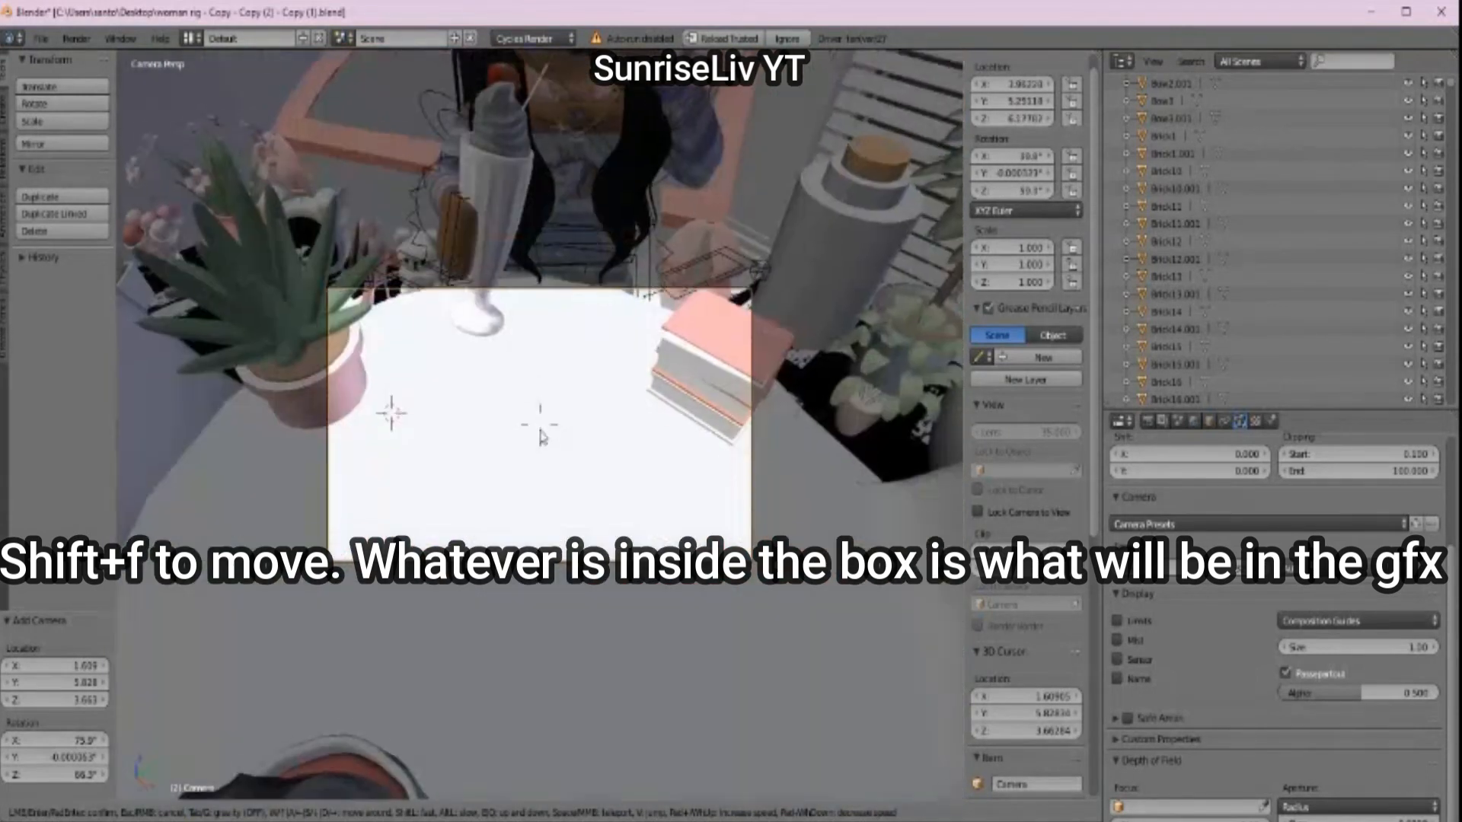
{"action": "key", "text": "w"}
{"action": "key", "text": "s"}
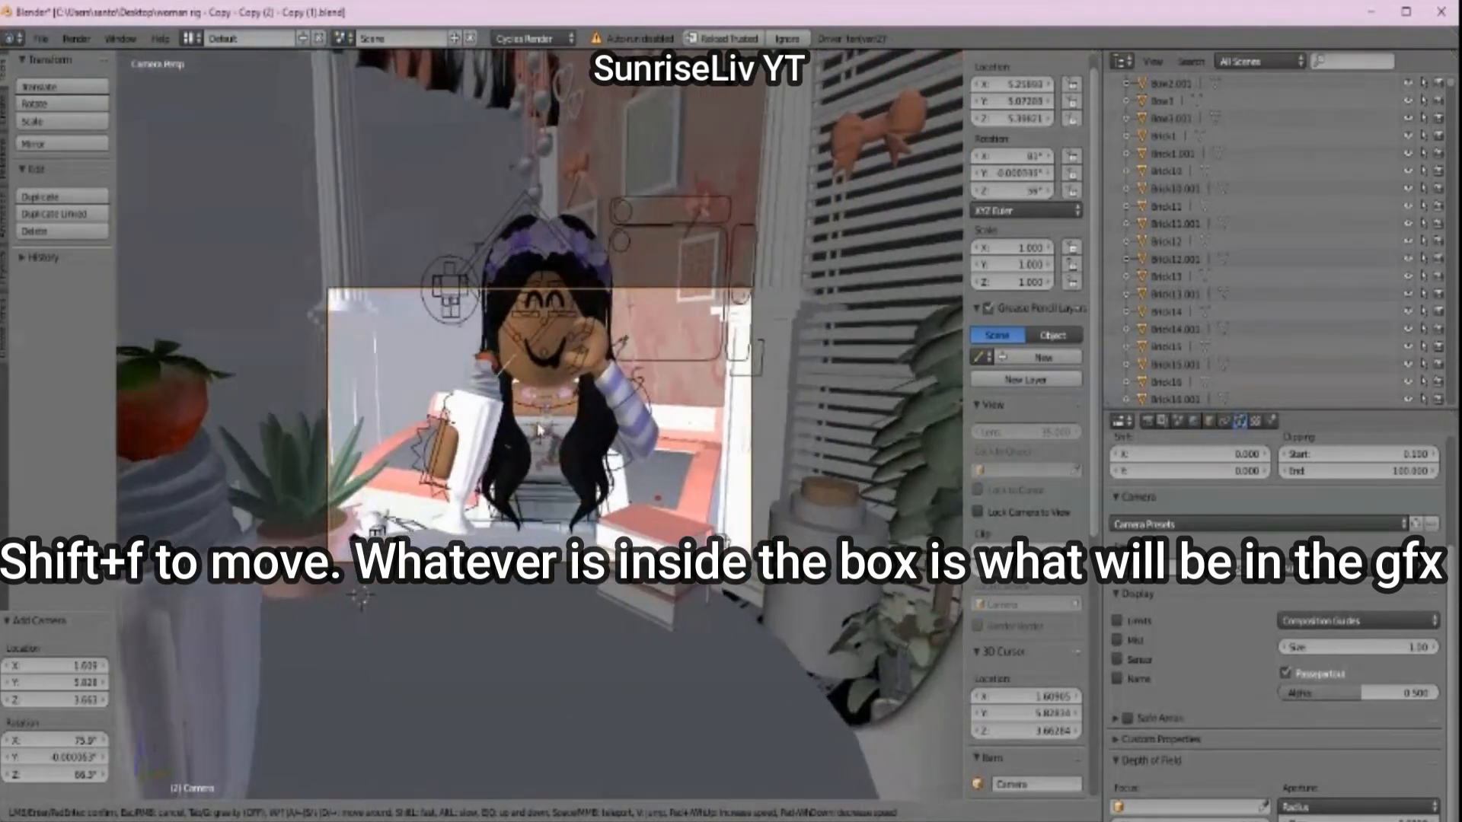
{"action": "left_click", "coordinate": [541, 431]}
Step: Set the render resolution to 2000 px by 2000 px for a square frame
{"action": "left_click", "coordinate": [1148, 421]}
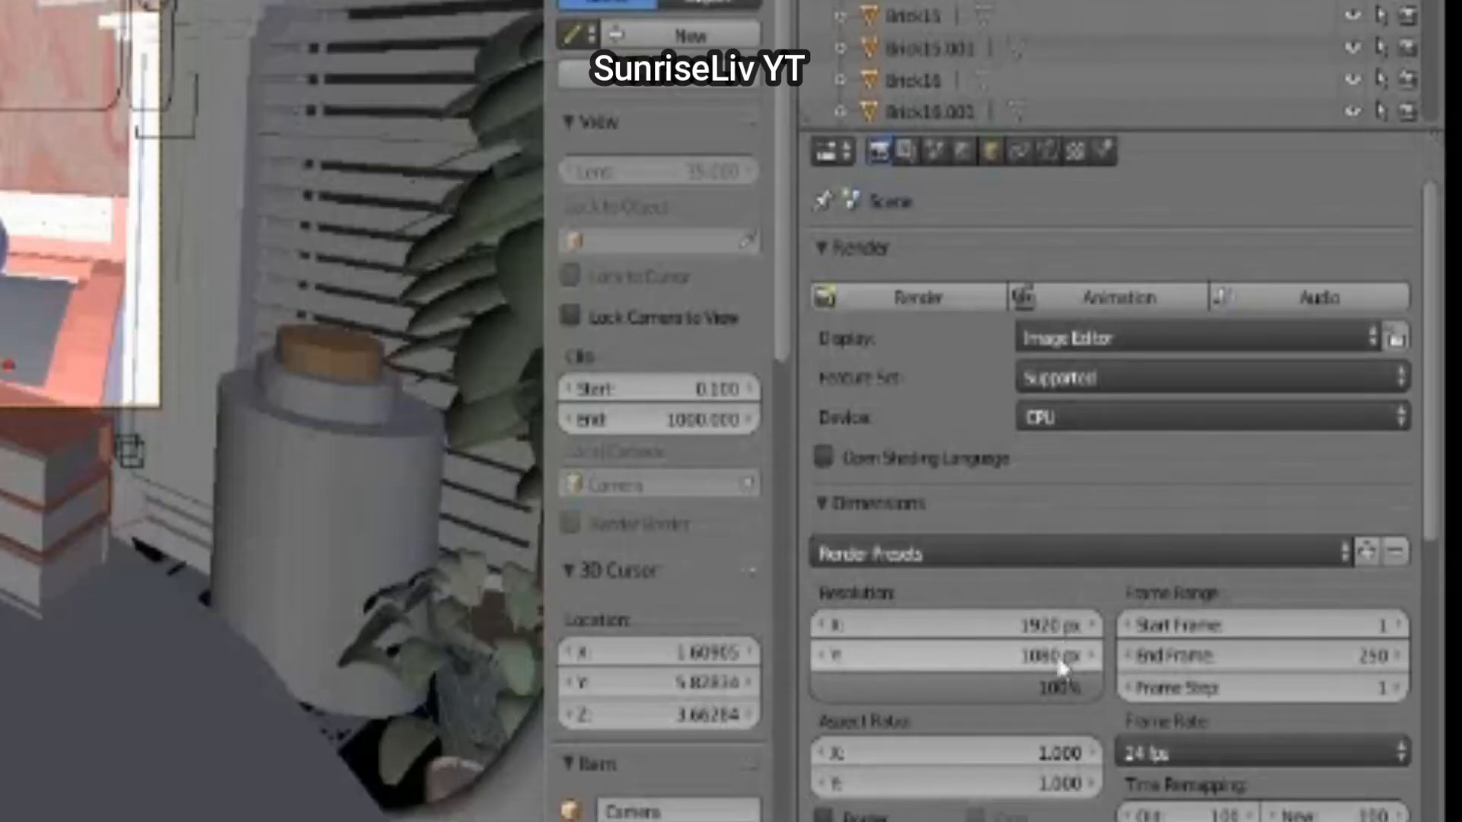
{"action": "left_click", "coordinate": [1049, 654]}
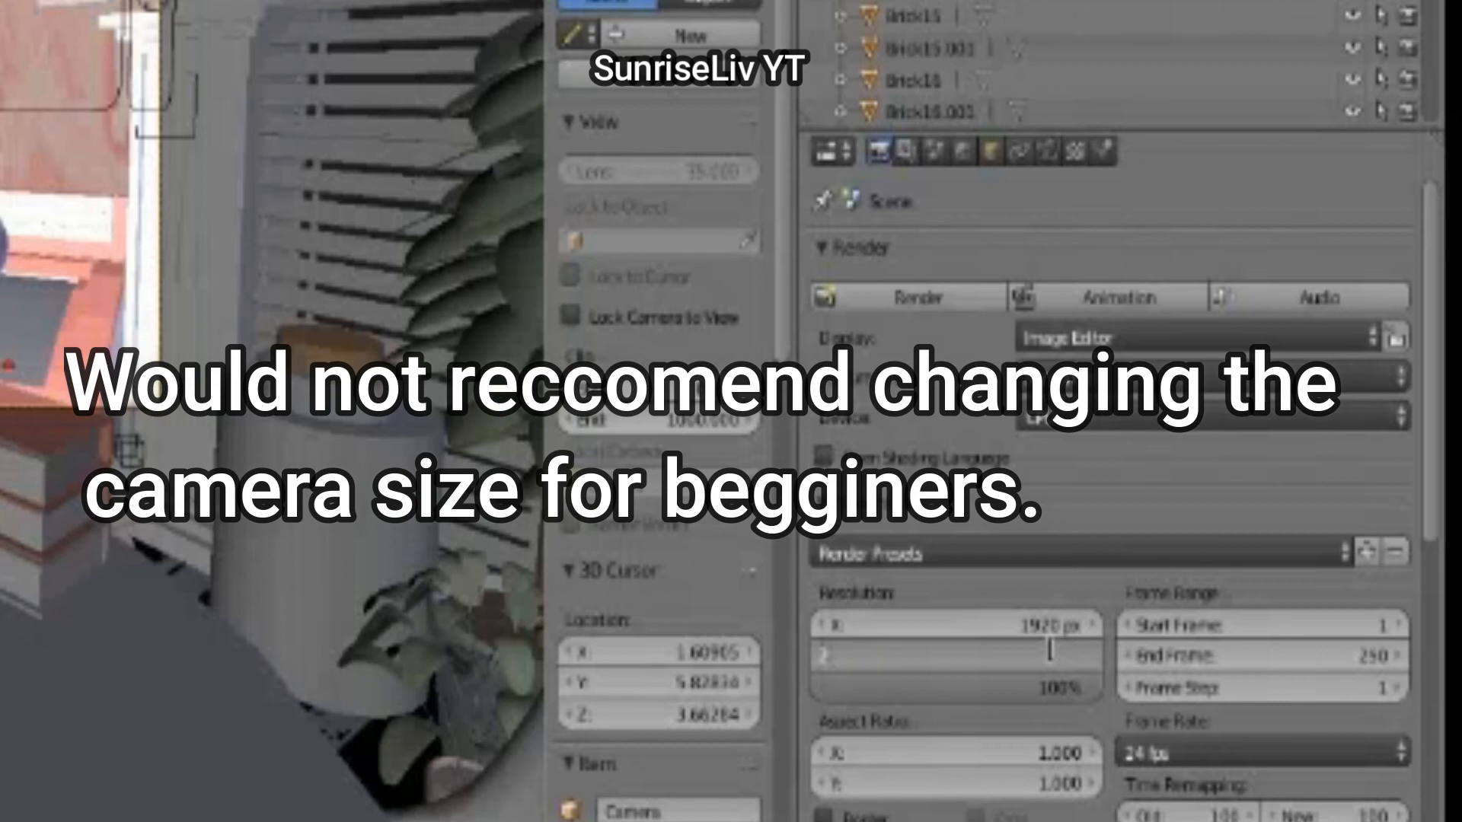
{"action": "key", "text": "Return"}
{"action": "left_click", "coordinate": [1058, 624]}
{"action": "type", "text": "2000"}
{"action": "key", "text": "Return"}
{"action": "left_click", "coordinate": [1024, 624]}
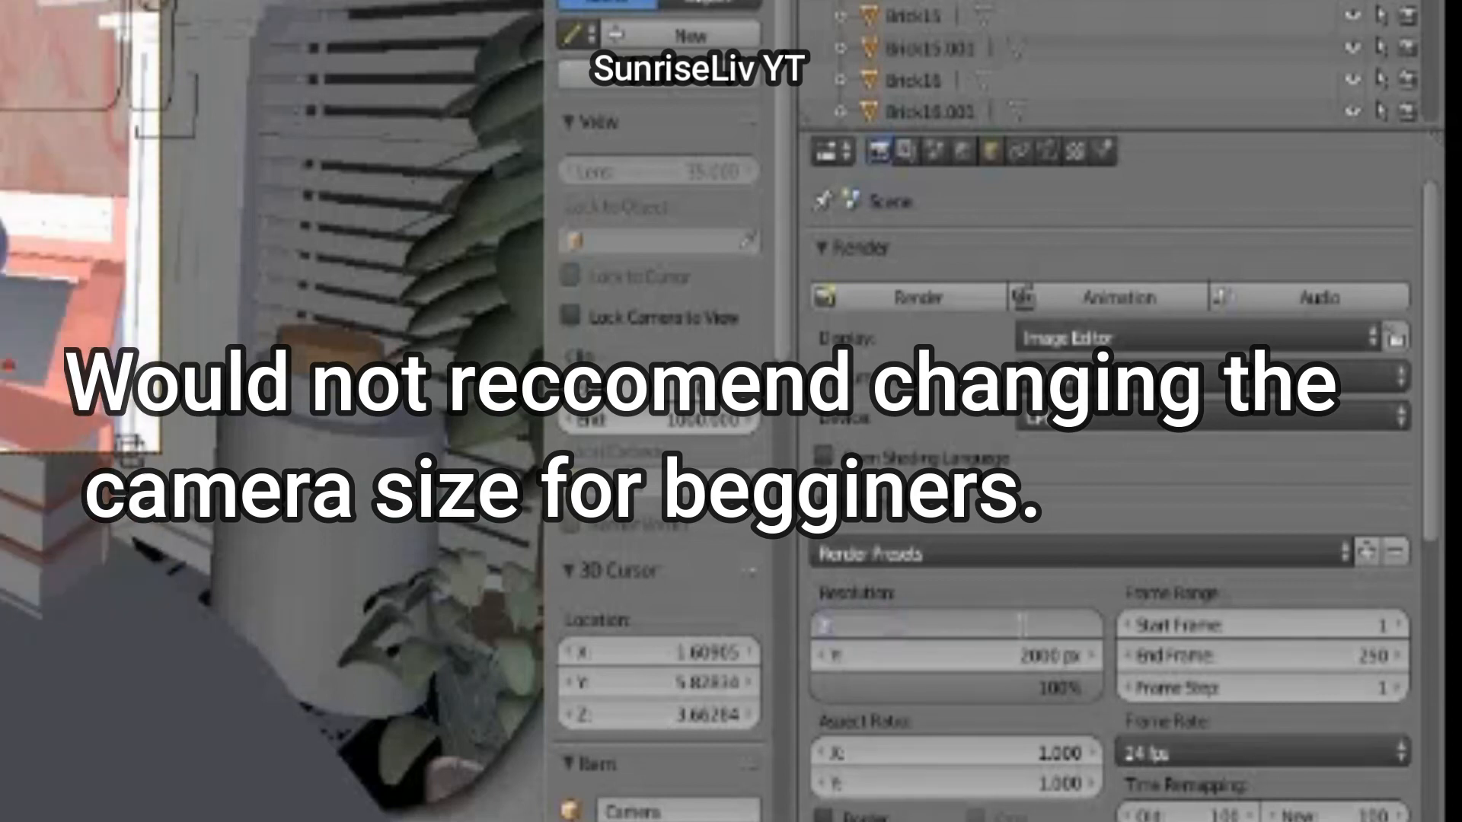
{"action": "type", "text": "2000"}
{"action": "key", "text": "Return"}
{"action": "left_click", "coordinate": [1028, 655]}
{"action": "key", "text": "Return"}
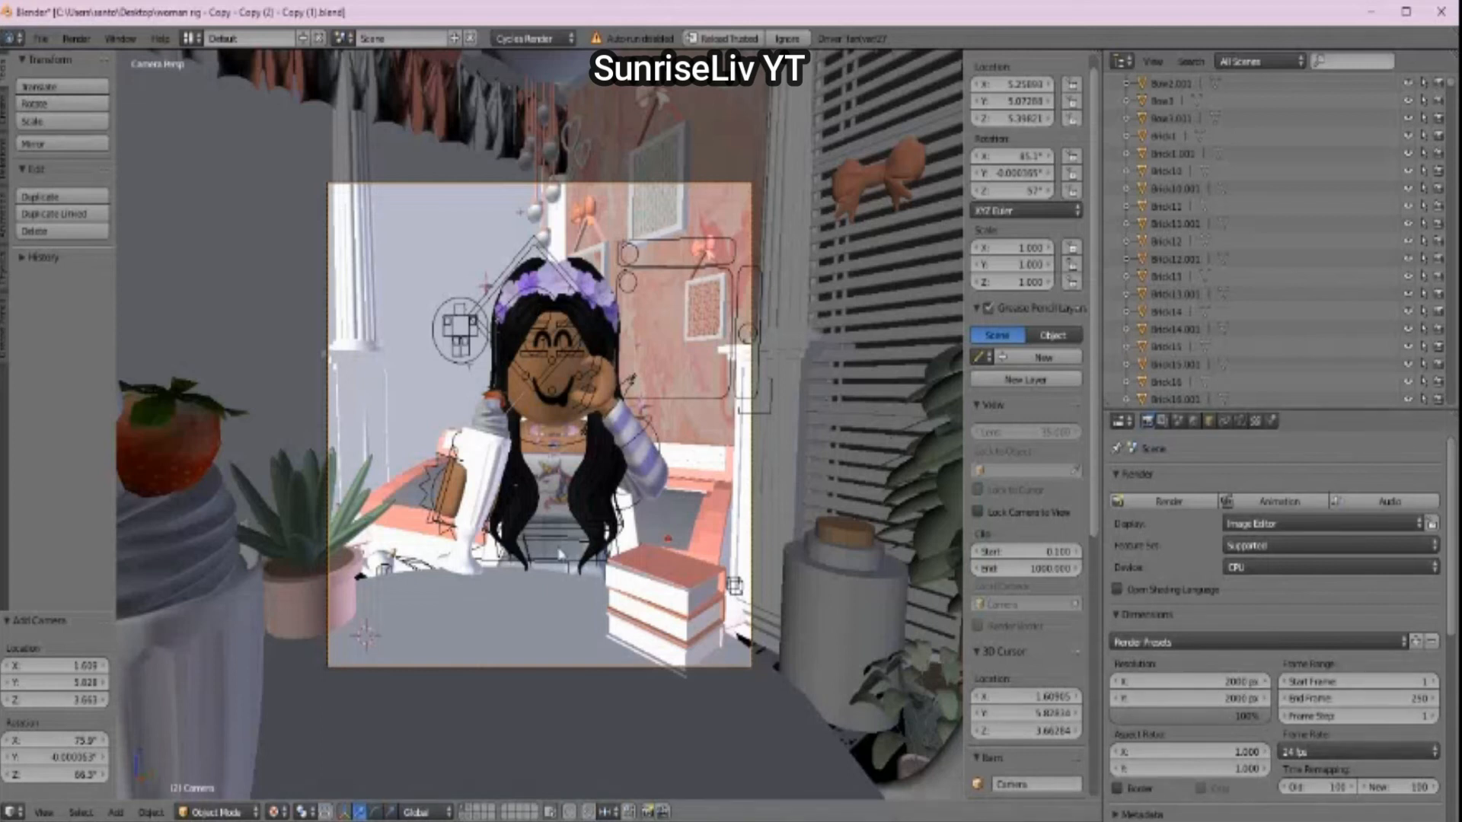
Step: Reframe the camera so the avatar, potted plant and book stack fit the square frame, then set the viewport to Texture shading
{"action": "key", "text": "shift+f"}
{"action": "key", "text": "s"}
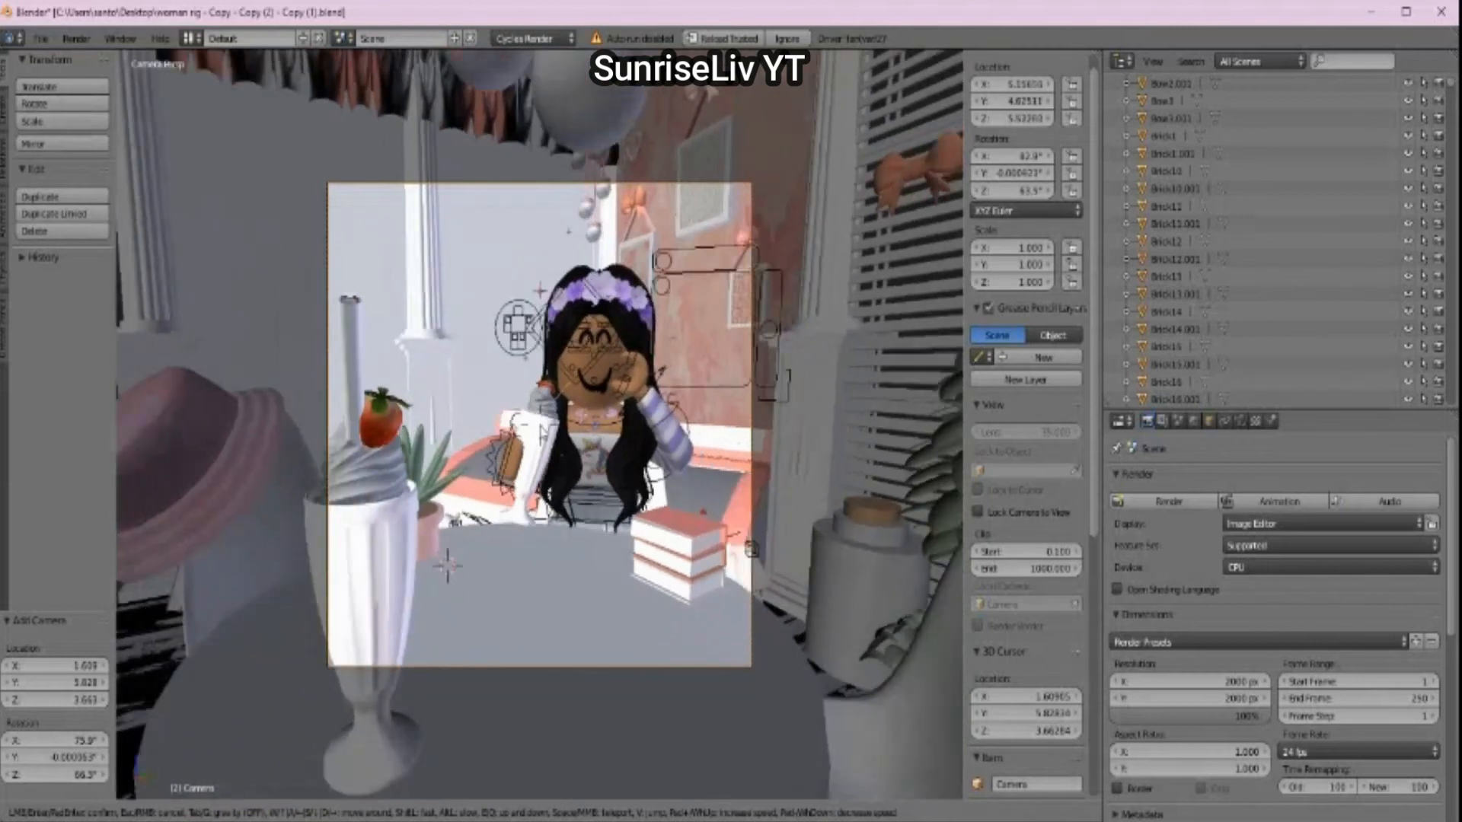
{"action": "key", "text": "d"}
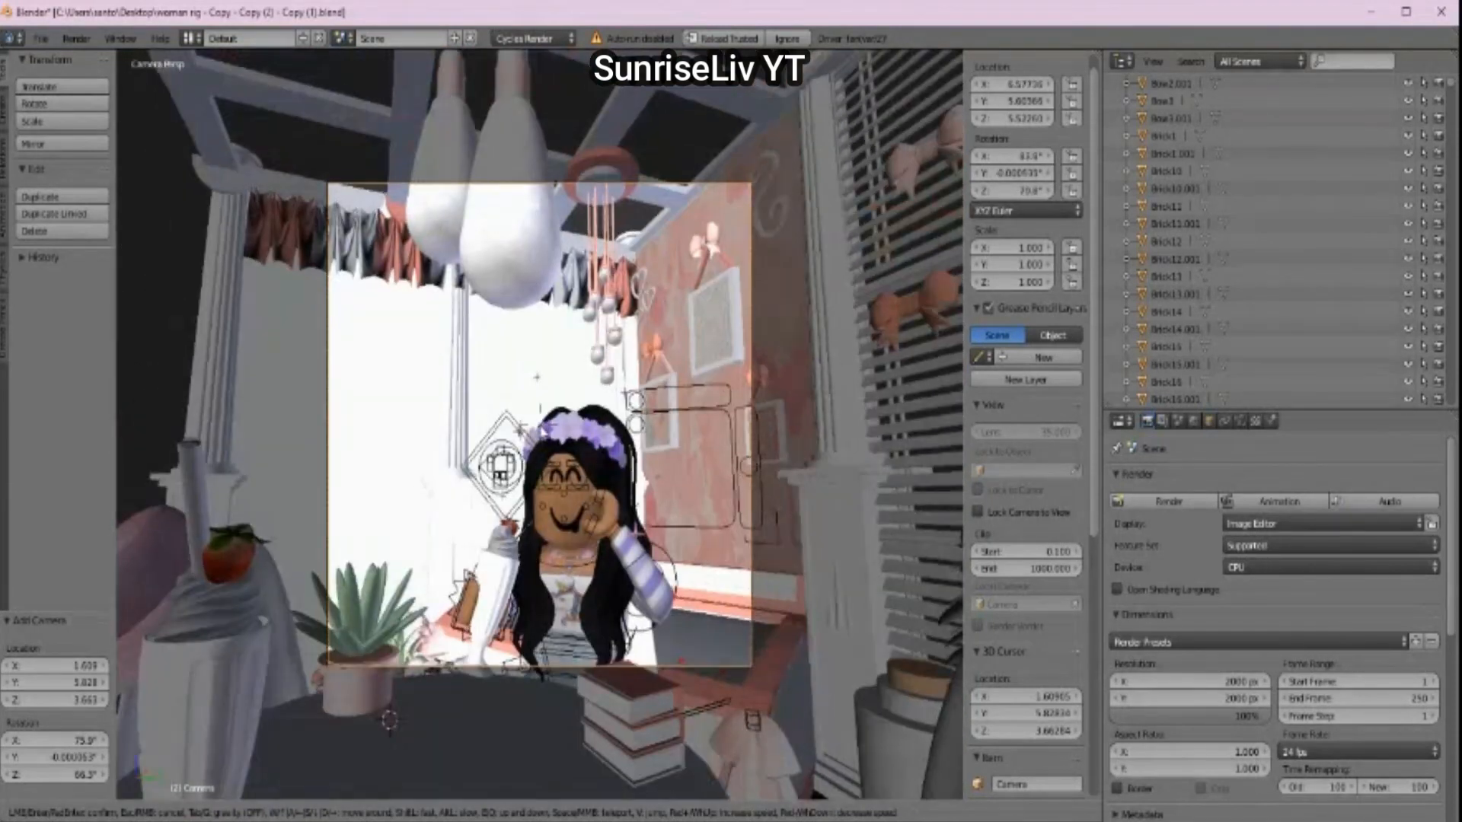
{"action": "key", "text": "w"}
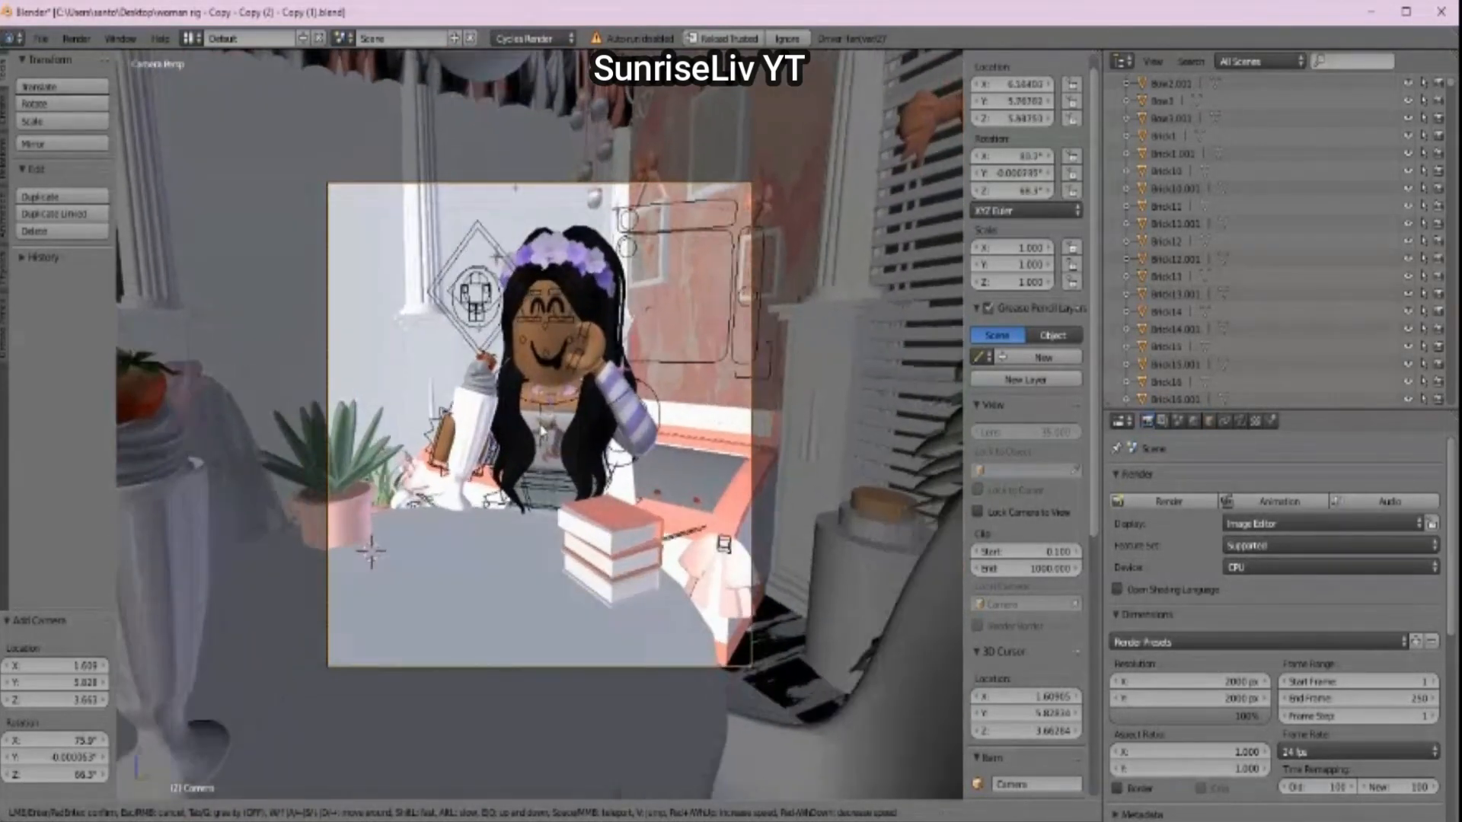
{"action": "key", "text": "a"}
{"action": "key", "text": "w"}
{"action": "key", "text": "s"}
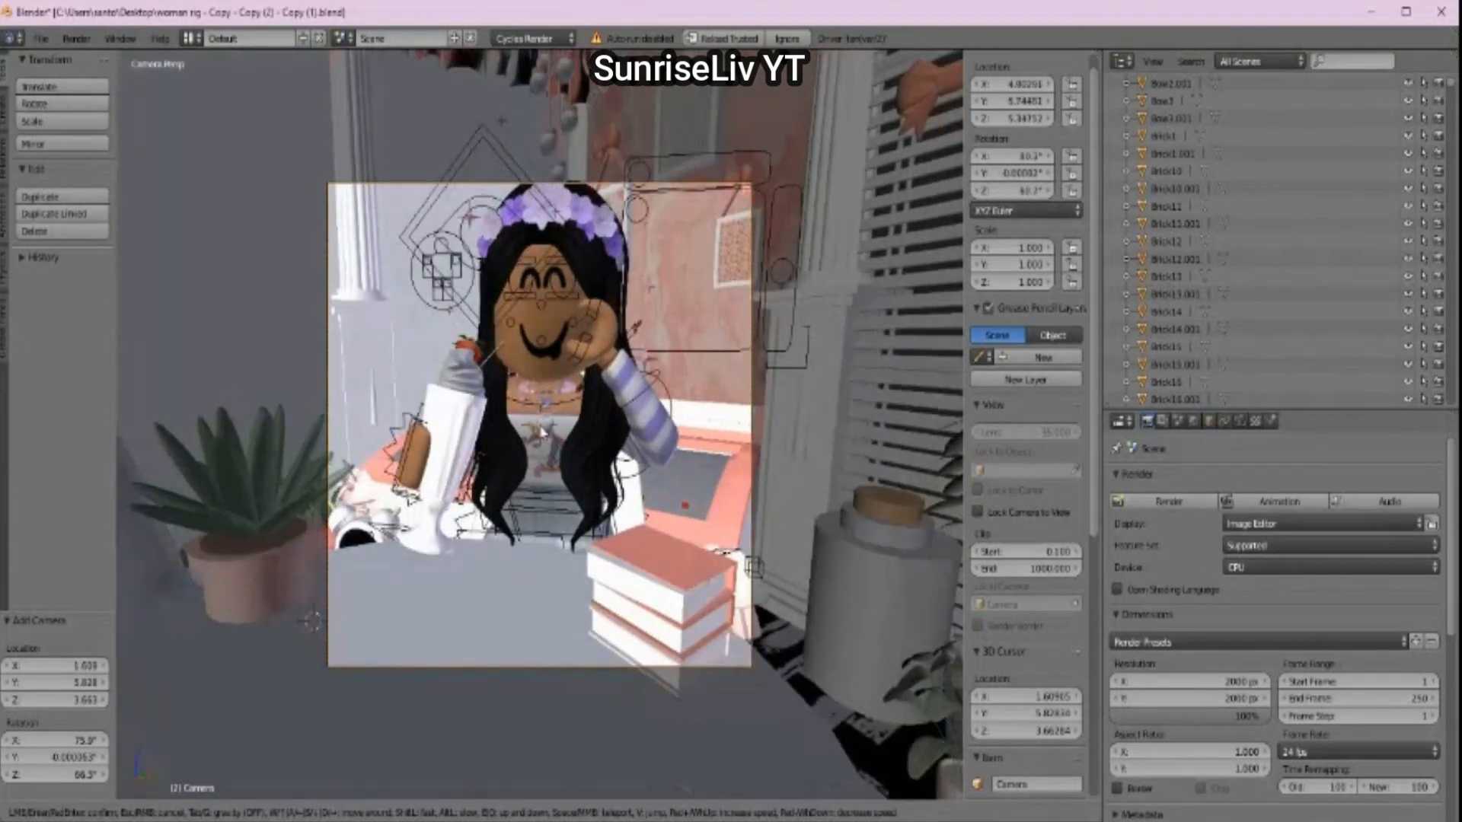
{"action": "key", "text": "d"}
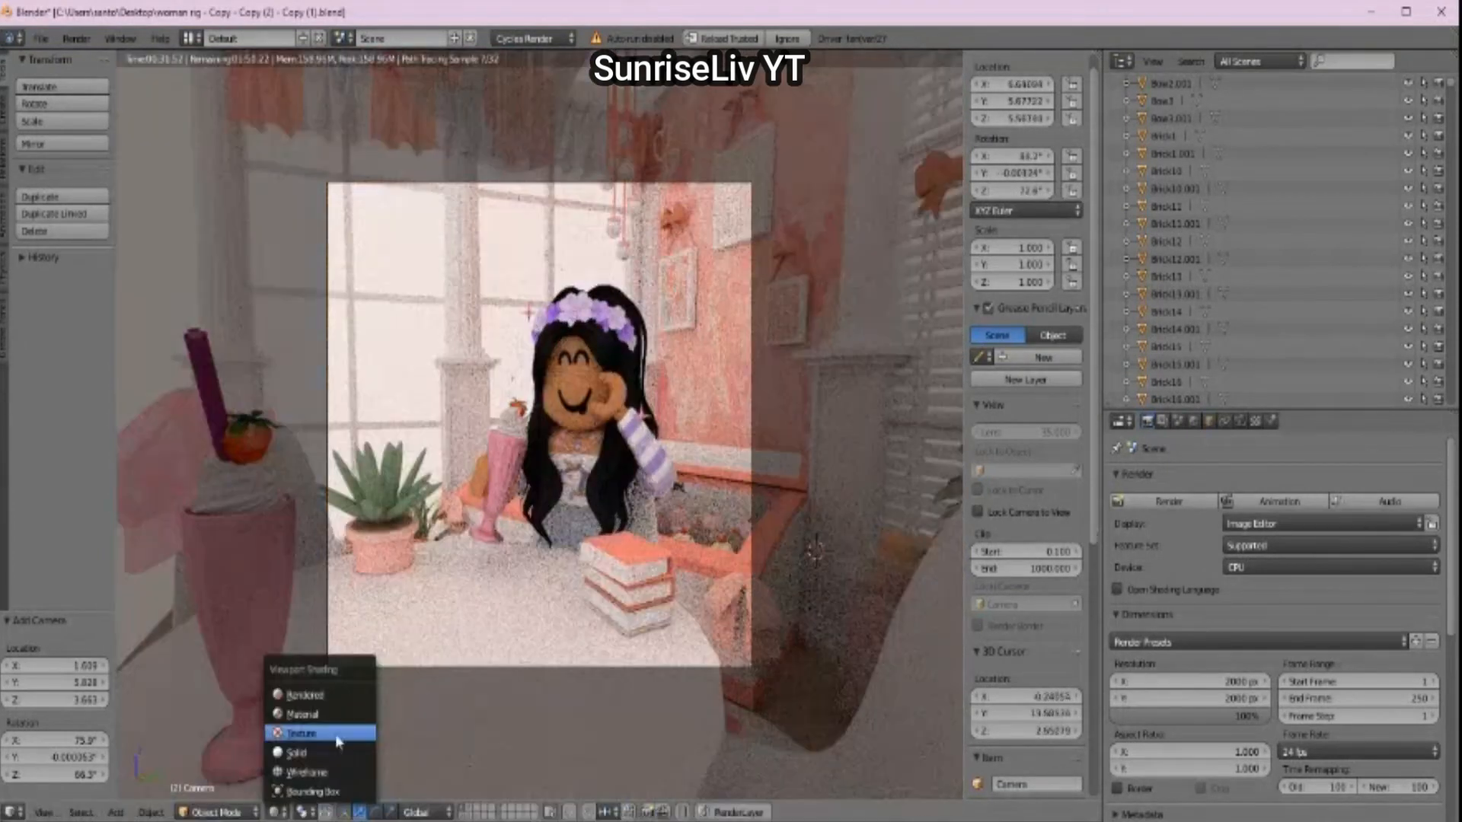
{"action": "left_click", "coordinate": [337, 738]}
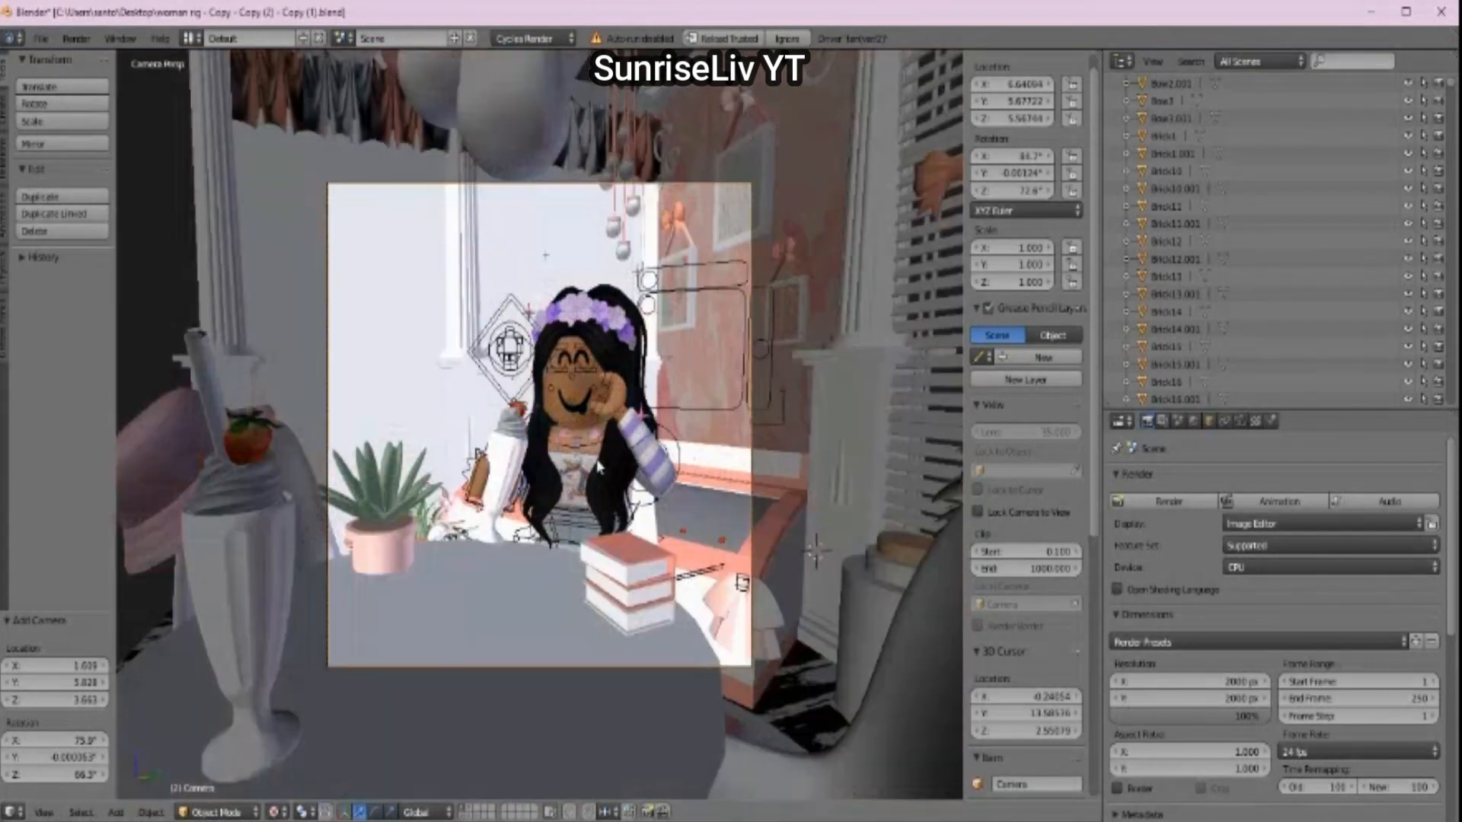
Step: Leave the camera view and examine the seated avatar, milkshake and table from several angles
{"action": "left_click", "coordinate": [44, 812]}
{"action": "left_click", "coordinate": [121, 748]}
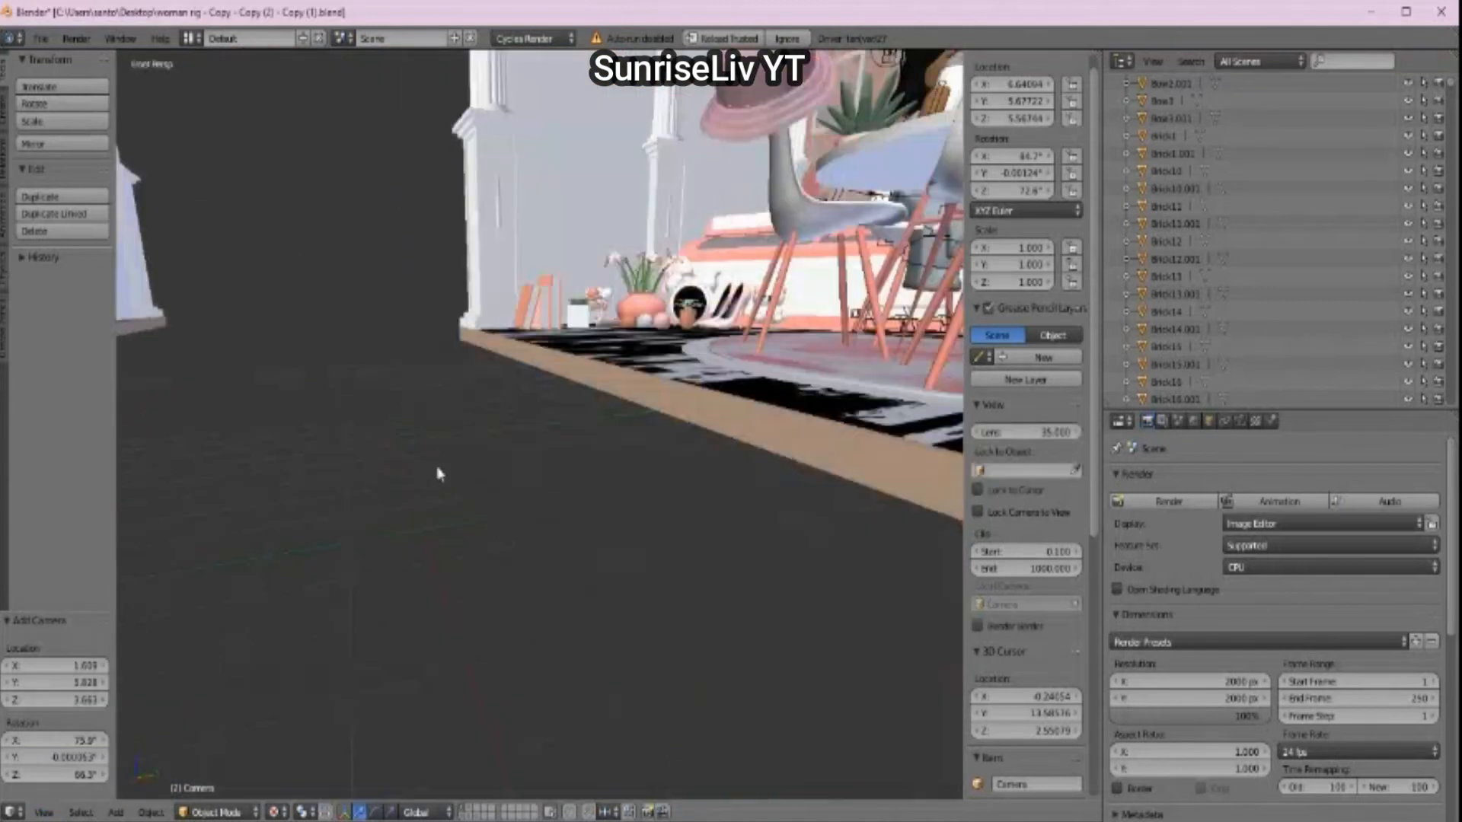
{"action": "key", "text": "shift+f"}
{"action": "key", "text": "w"}
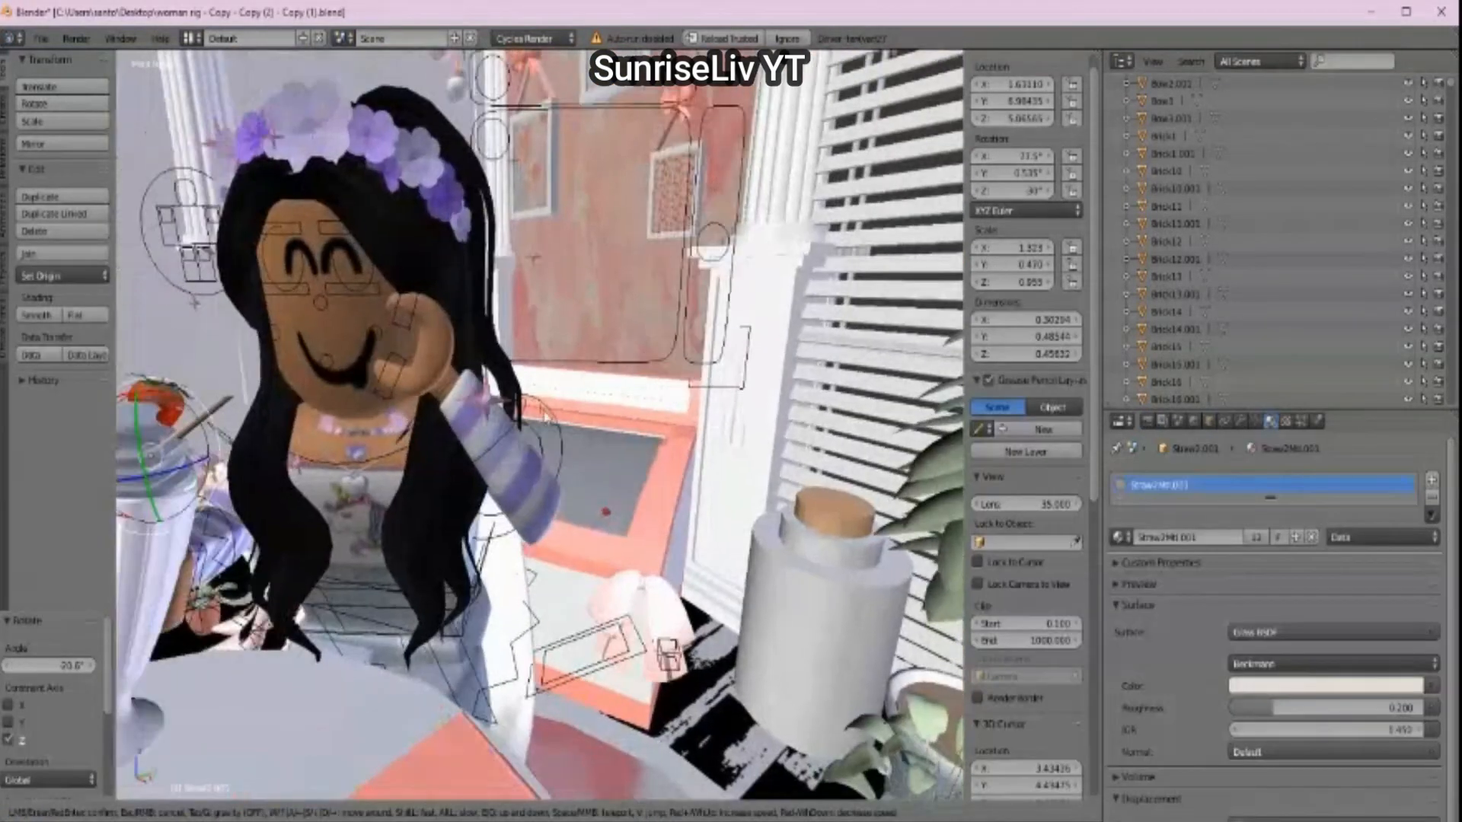
{"action": "key", "text": "s"}
{"action": "key", "text": "d"}
{"action": "key", "text": "w"}
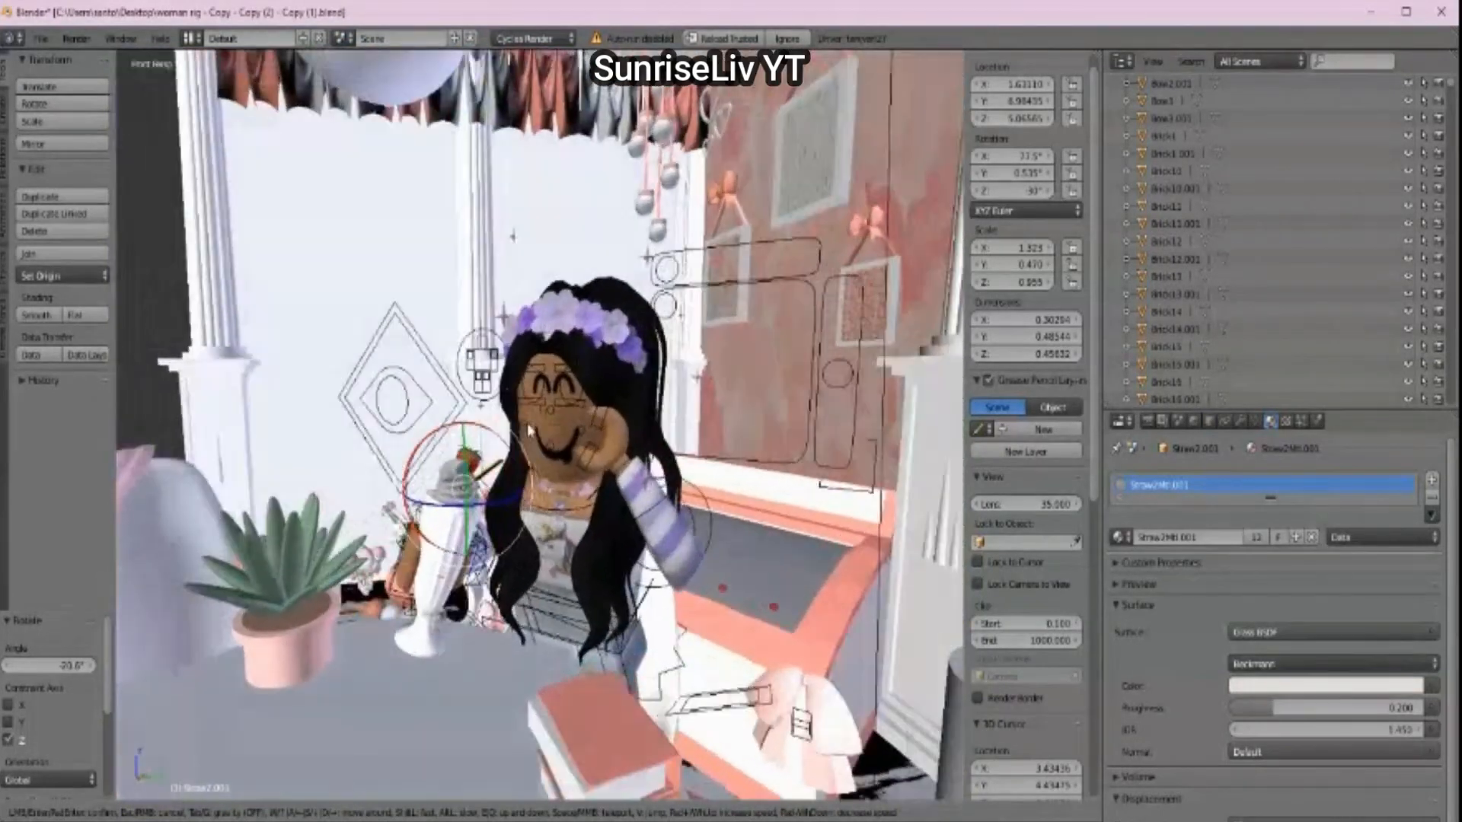
{"action": "key", "text": "s"}
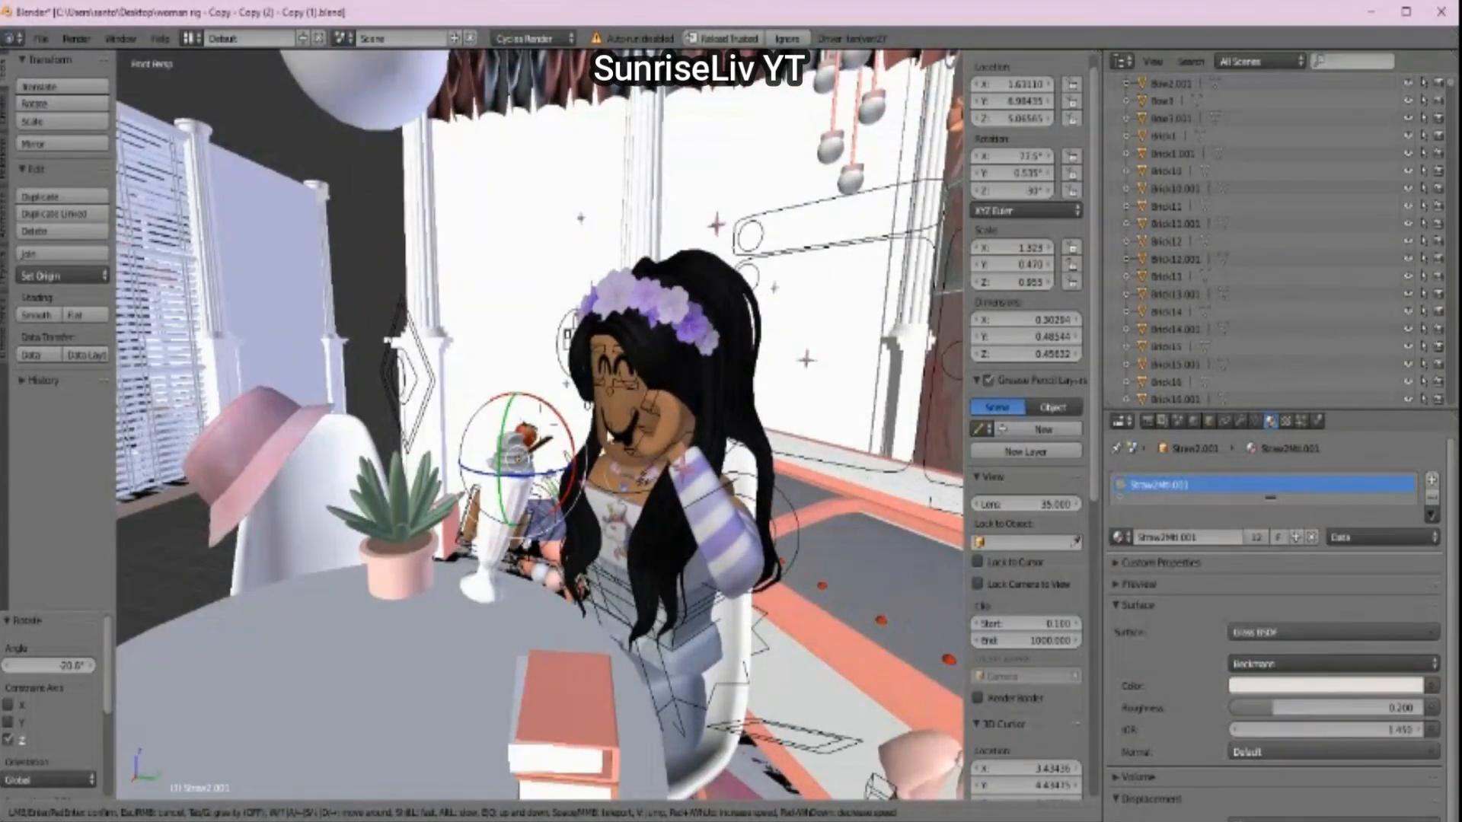
{"action": "key", "text": "a"}
{"action": "left_click", "coordinate": [540, 424]}
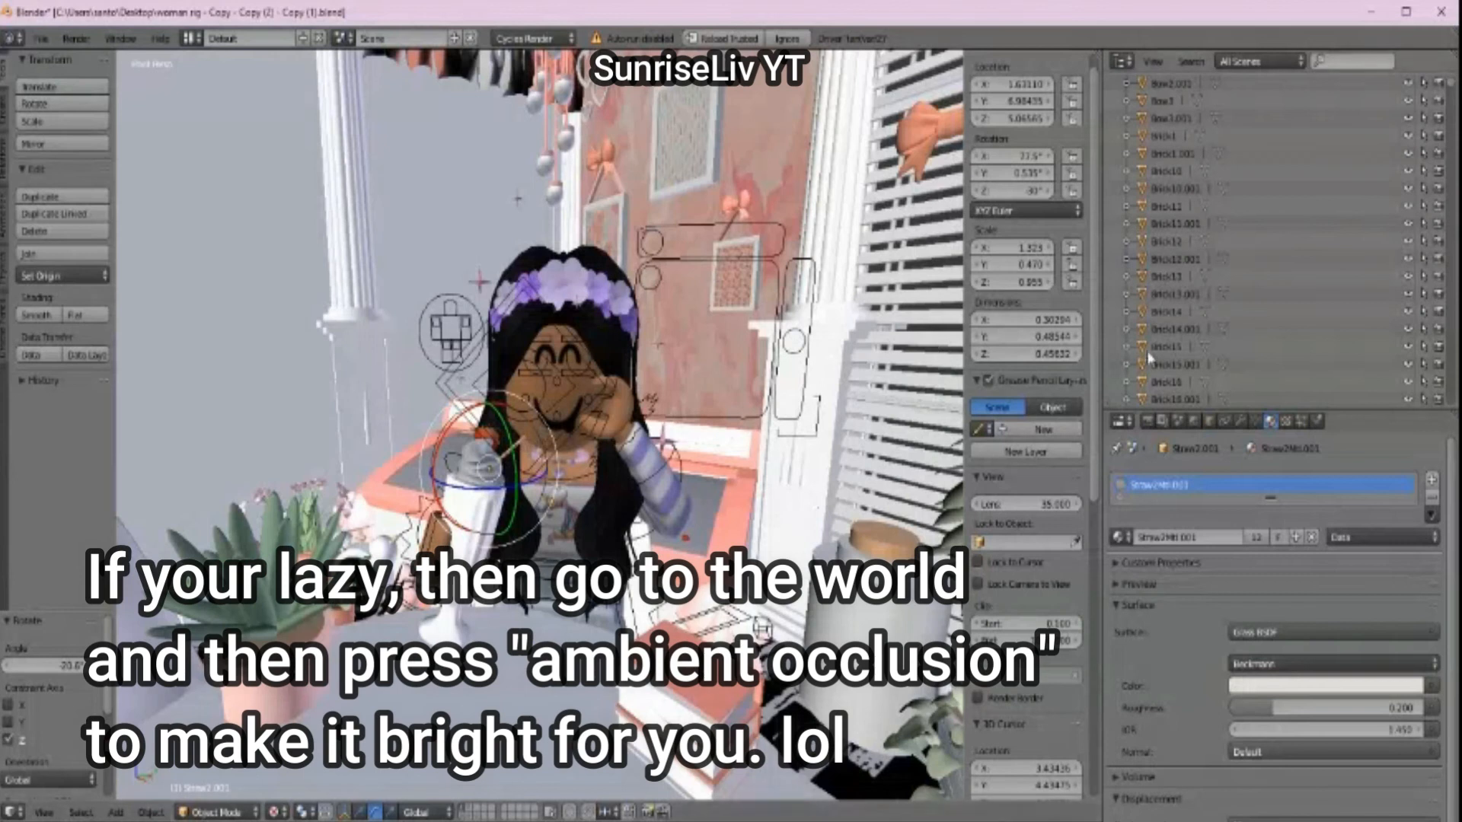
Step: Try Ambient Occlusion in the world settings and switch it off again
{"action": "left_click", "coordinate": [1193, 422]}
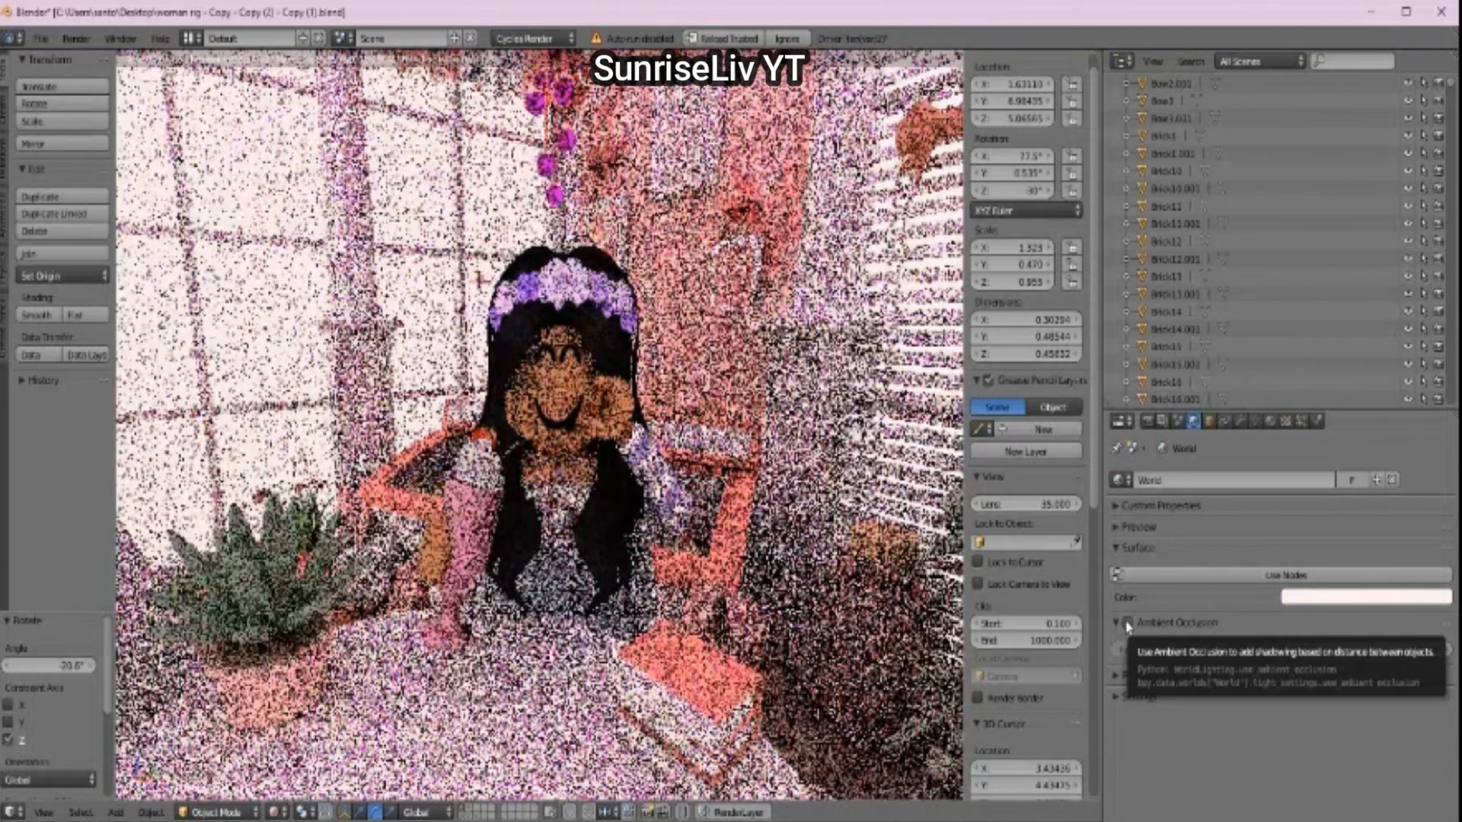
{"action": "left_click", "coordinate": [1127, 625]}
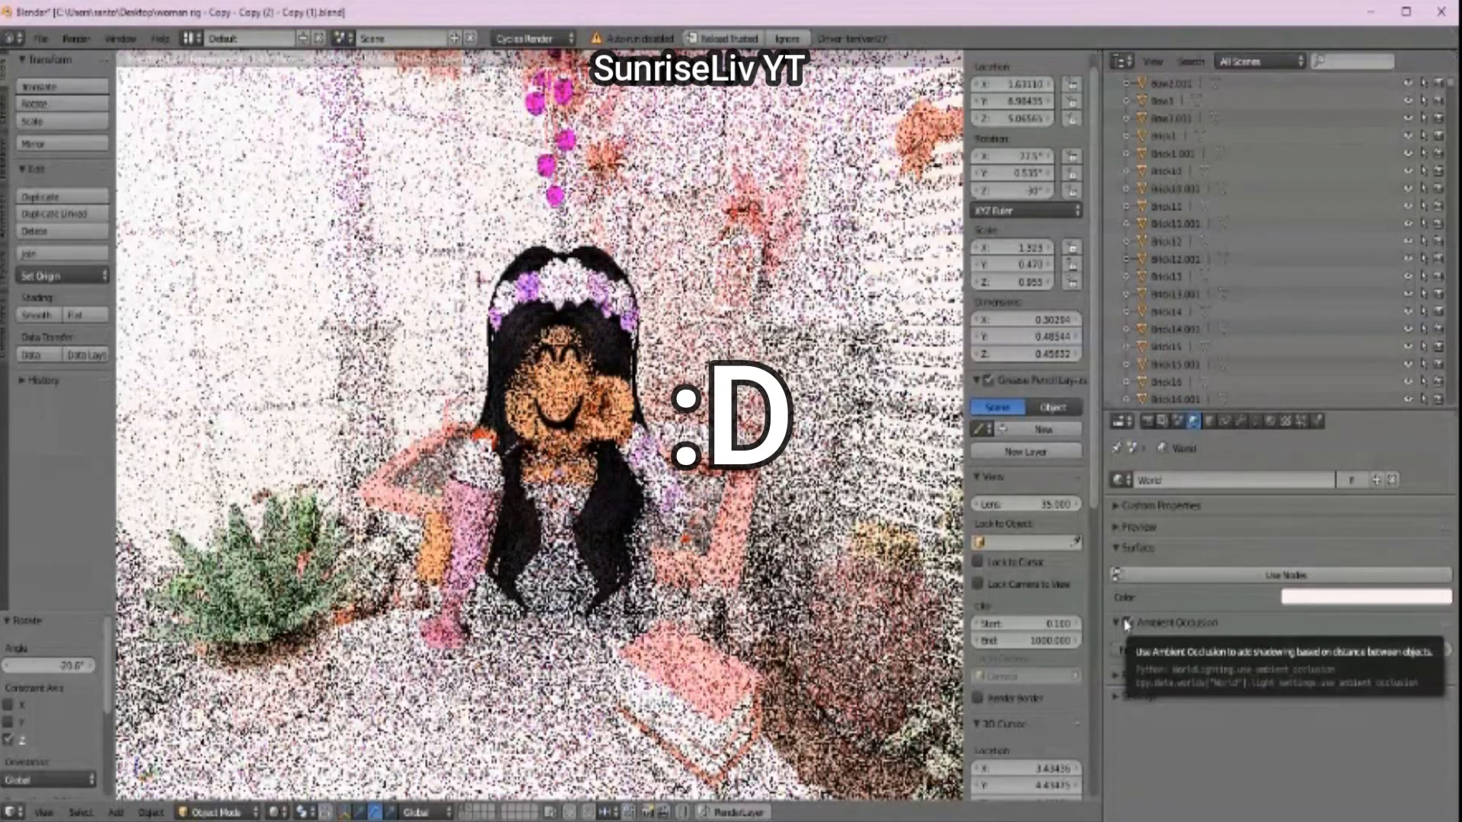
{"action": "left_click", "coordinate": [1127, 624]}
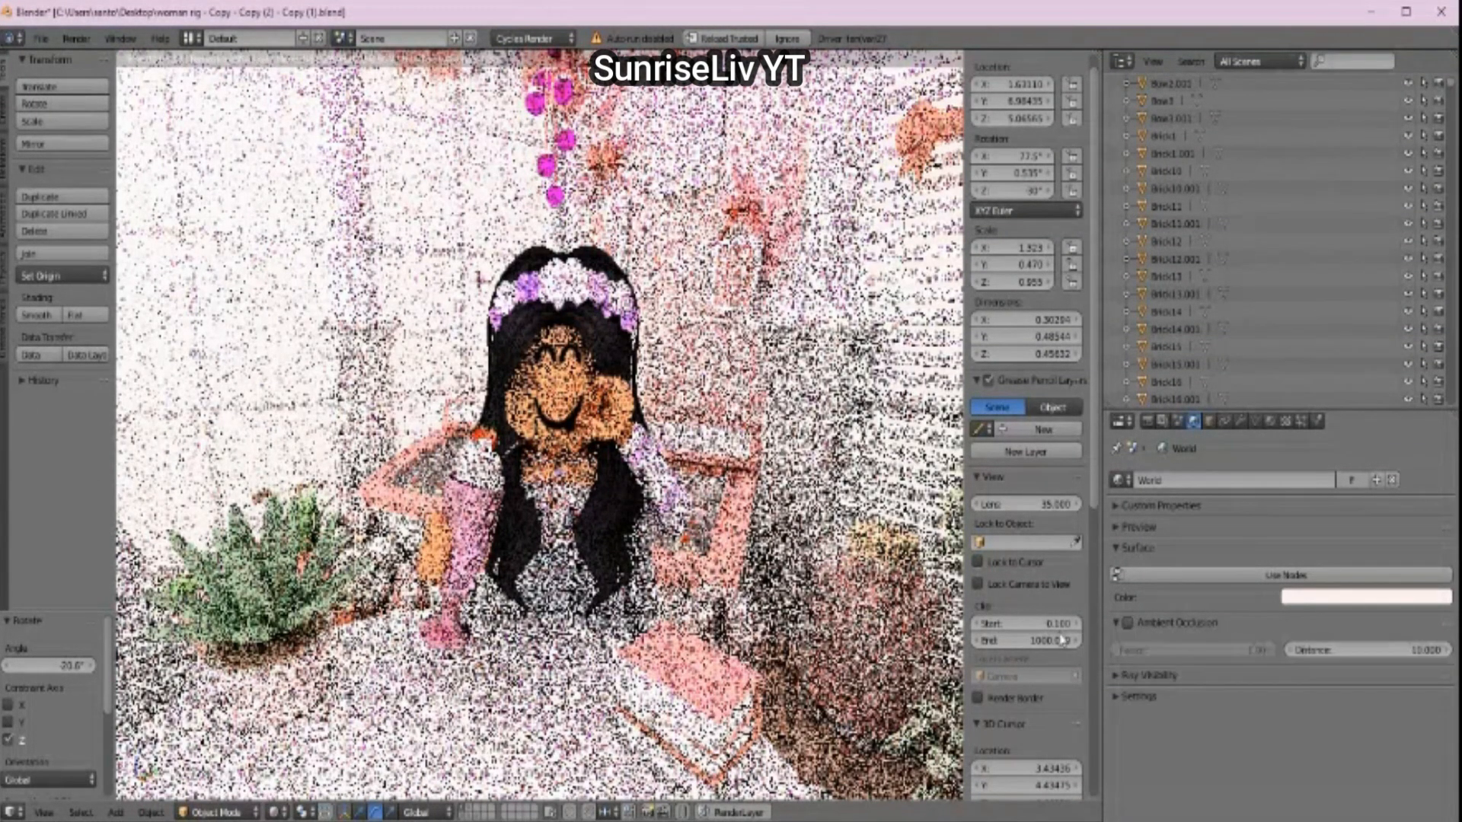
Step: Set the viewport to Texture shading and add a point lamp to the scene
{"action": "left_click", "coordinate": [275, 812]}
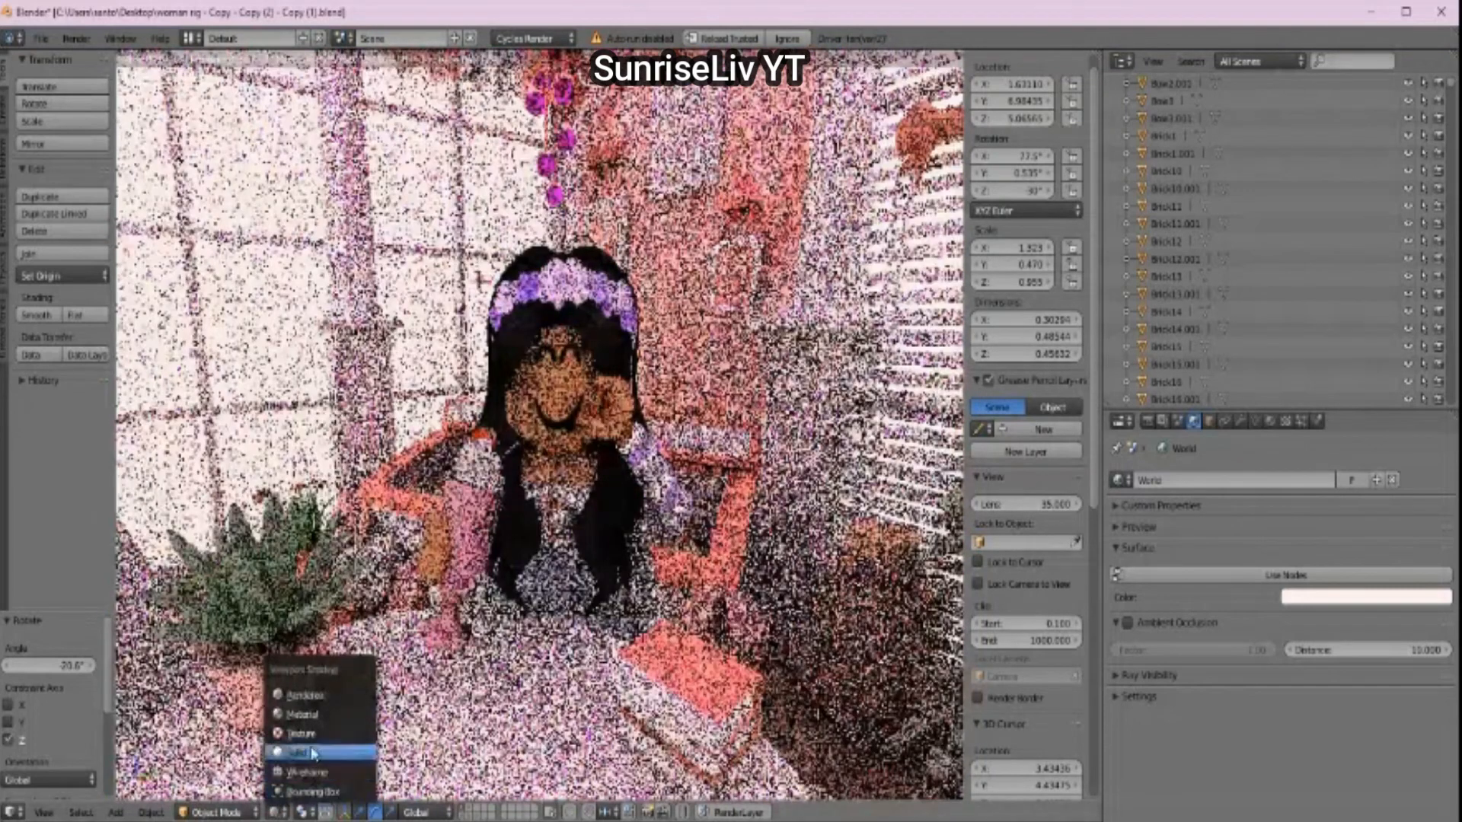
{"action": "left_click", "coordinate": [307, 735]}
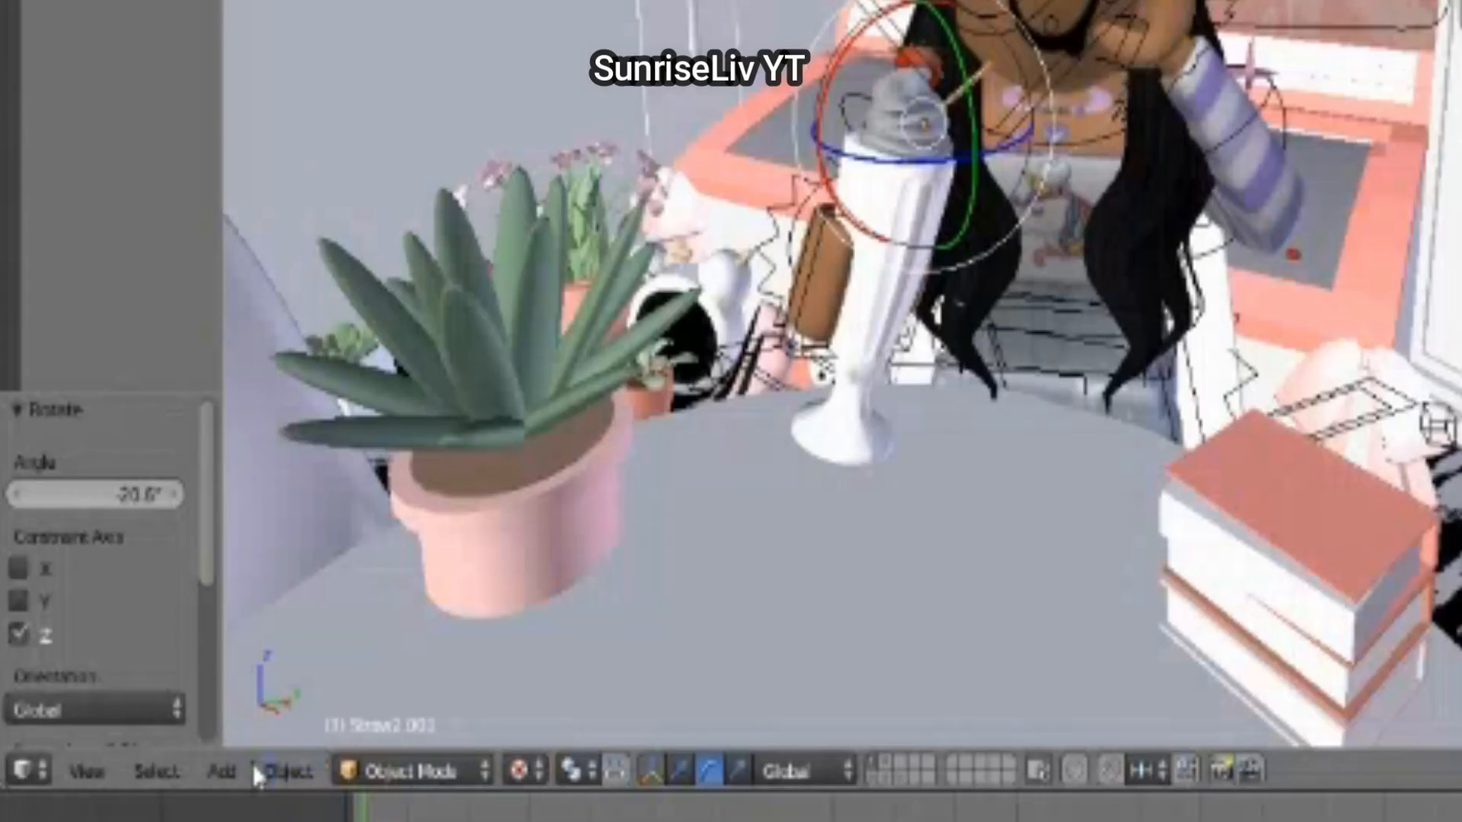
{"action": "left_click", "coordinate": [117, 812]}
{"action": "mouse_move", "coordinate": [270, 362]}
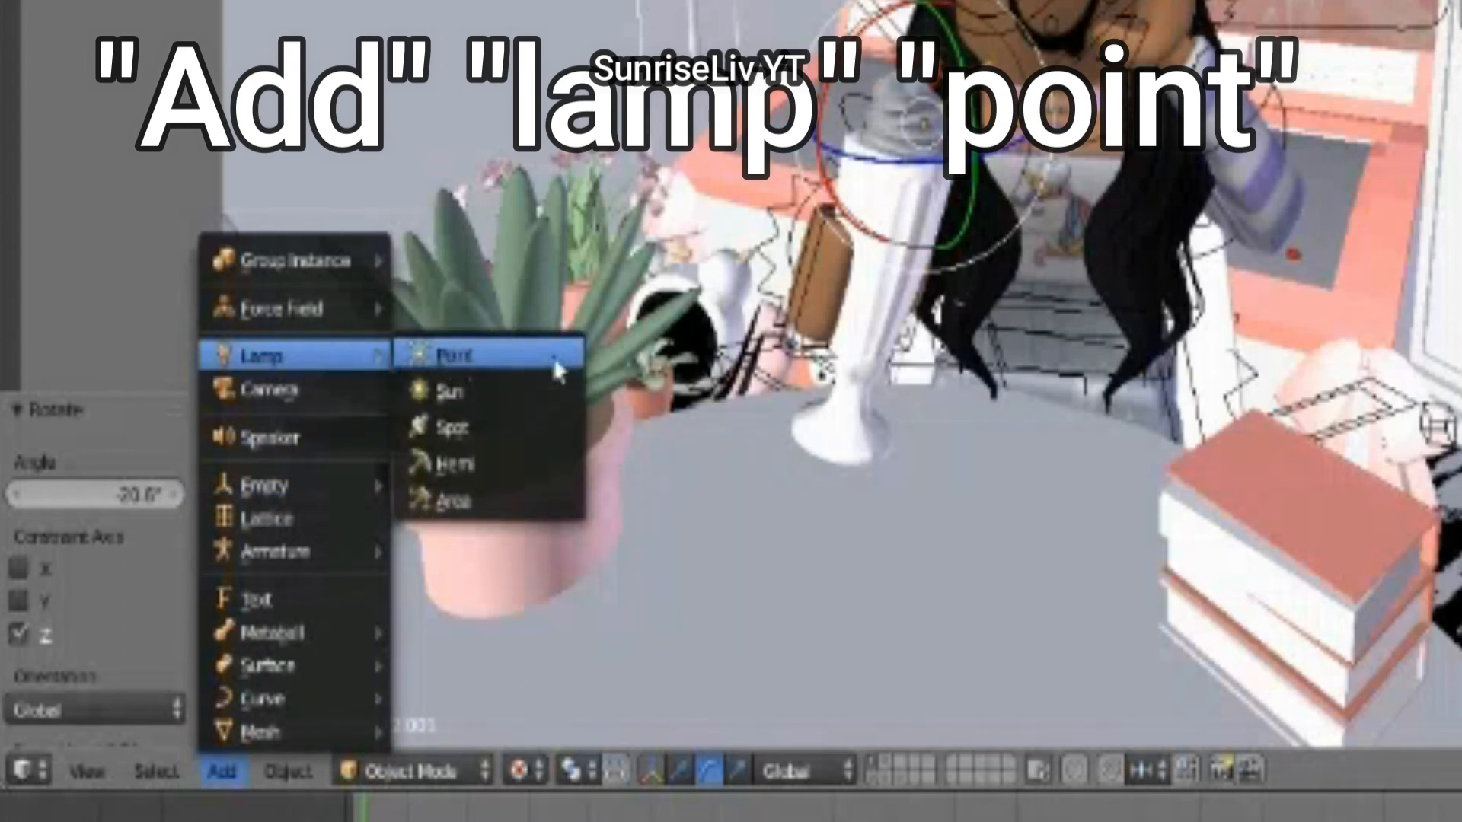
{"action": "left_click", "coordinate": [515, 361]}
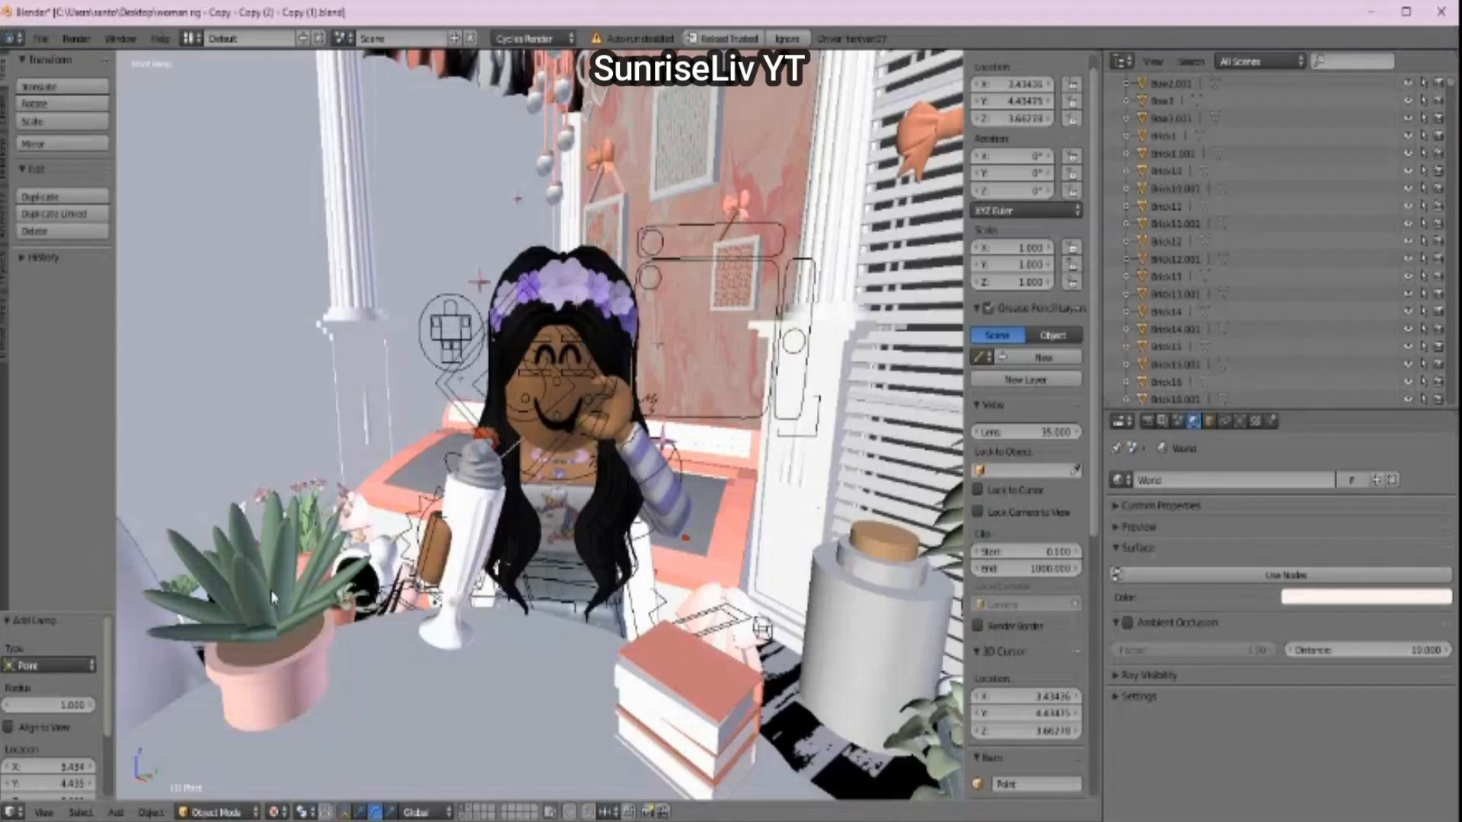
Step: Raise the point lamp above the table to about Z 6.6 and shift it along X to about 1.4
{"action": "key", "text": "shift+f"}
{"action": "key", "text": "s"}
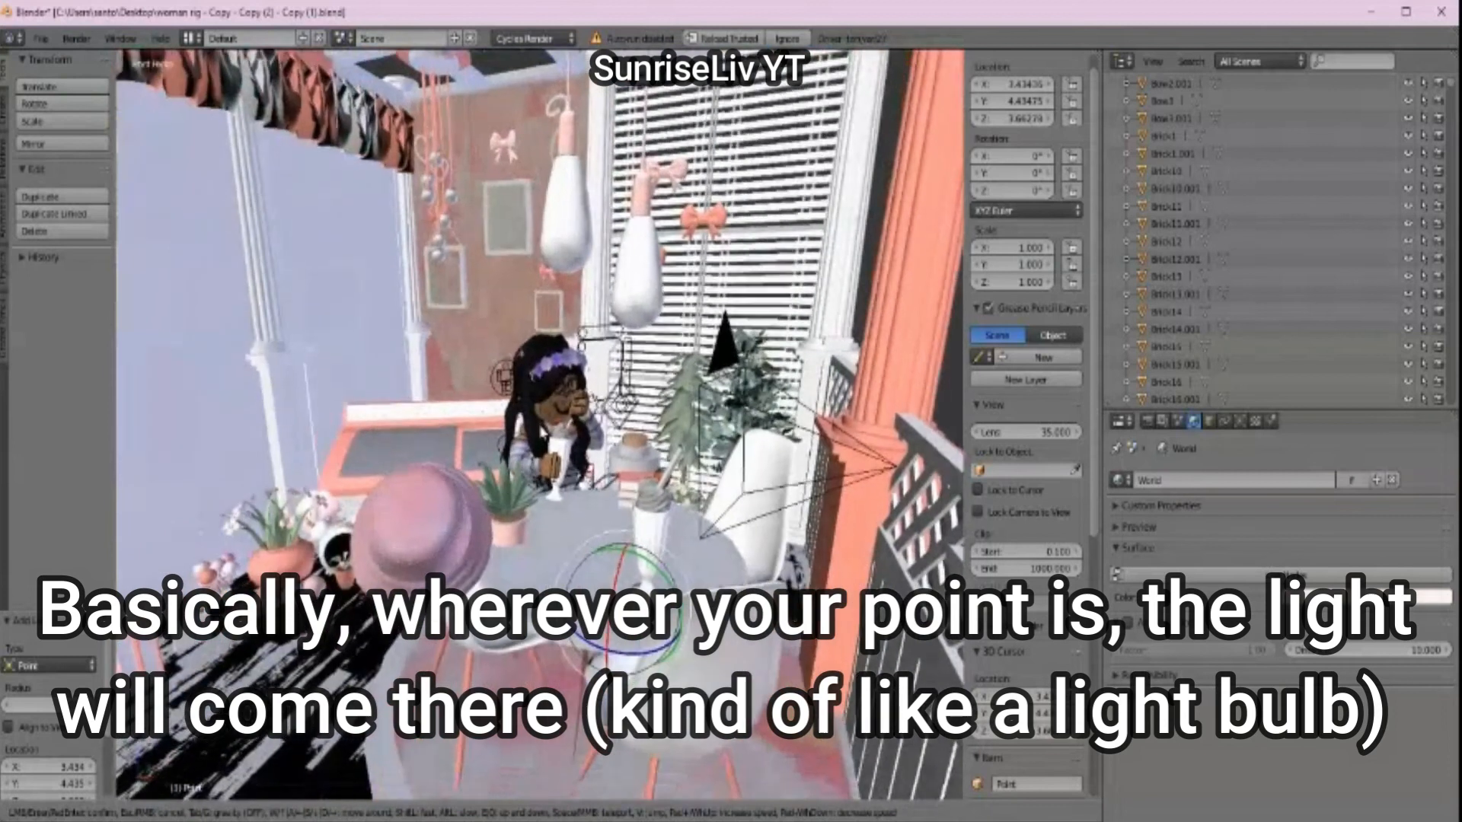
{"action": "left_click", "coordinate": [540, 425]}
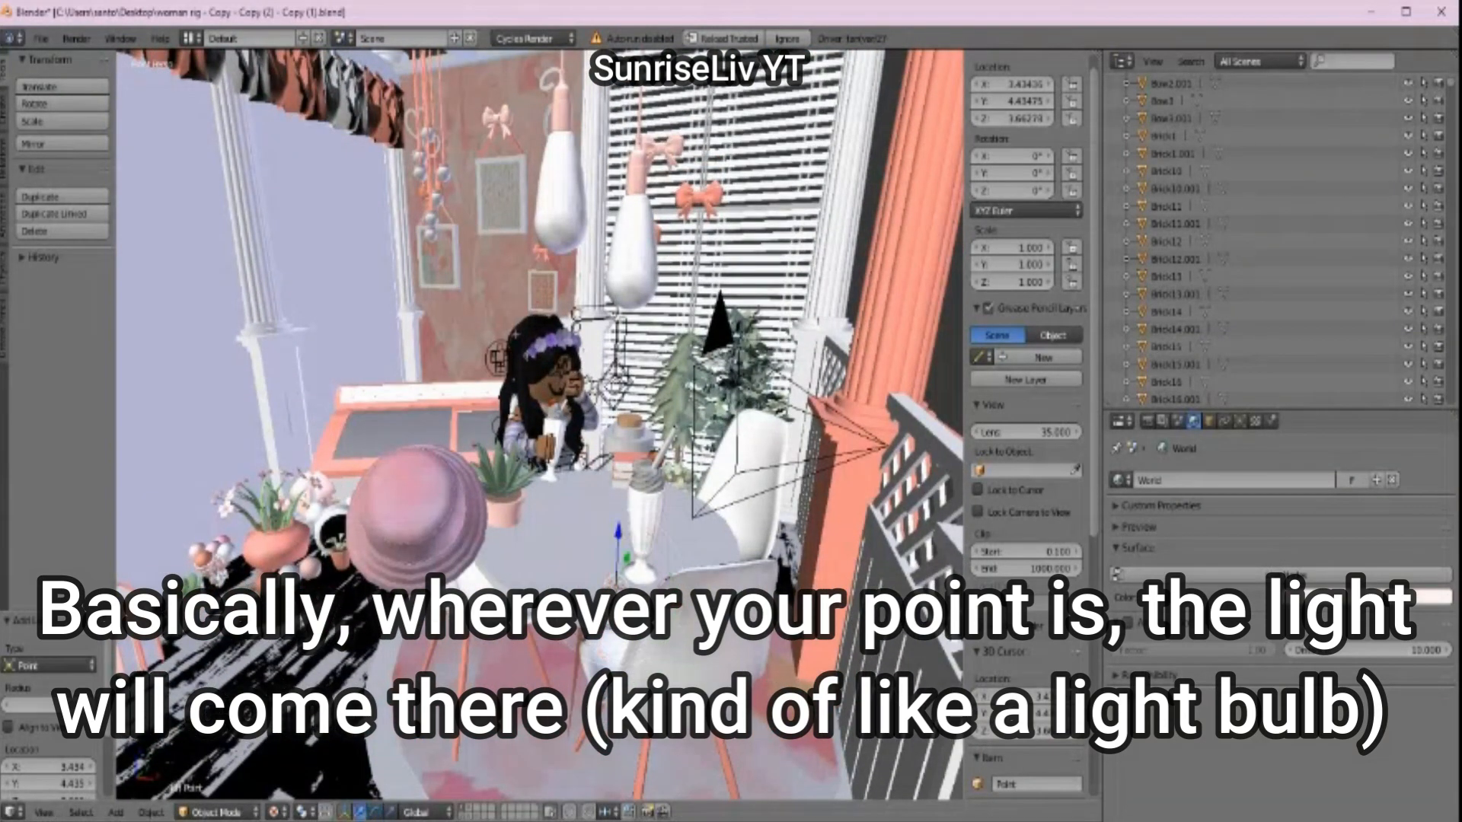
{"action": "left_click_drag", "start_coordinate": [623, 539], "coordinate": [623, 364]}
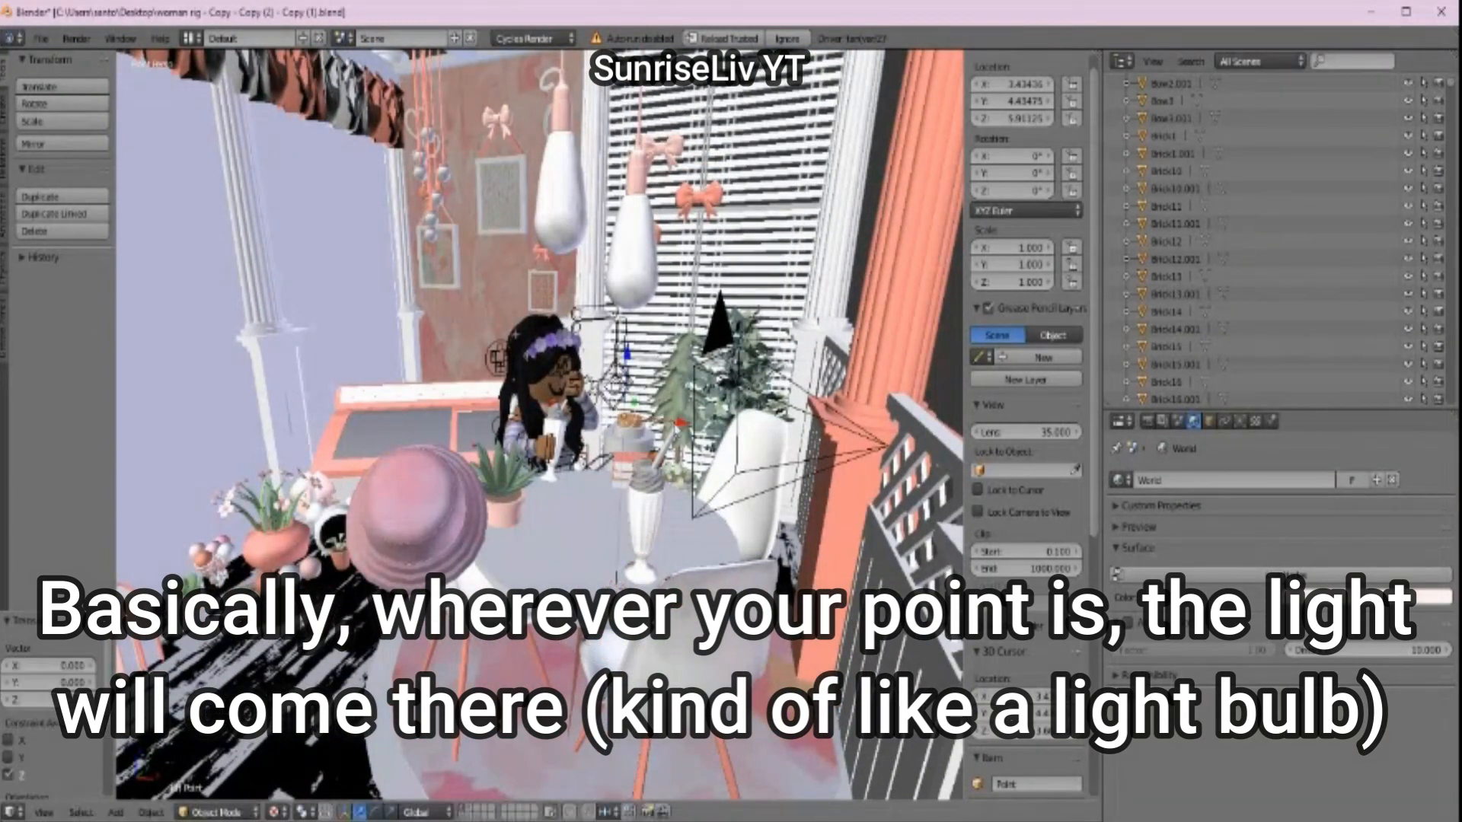
{"action": "key", "text": "g"}
{"action": "key", "text": "x"}
{"action": "mouse_move", "coordinate": [516, 334]}
{"action": "left_mouse_down"}
{"action": "mouse_move", "coordinate": [490, 284]}
{"action": "mouse_move", "coordinate": [531, 336]}
{"action": "left_mouse_up"}
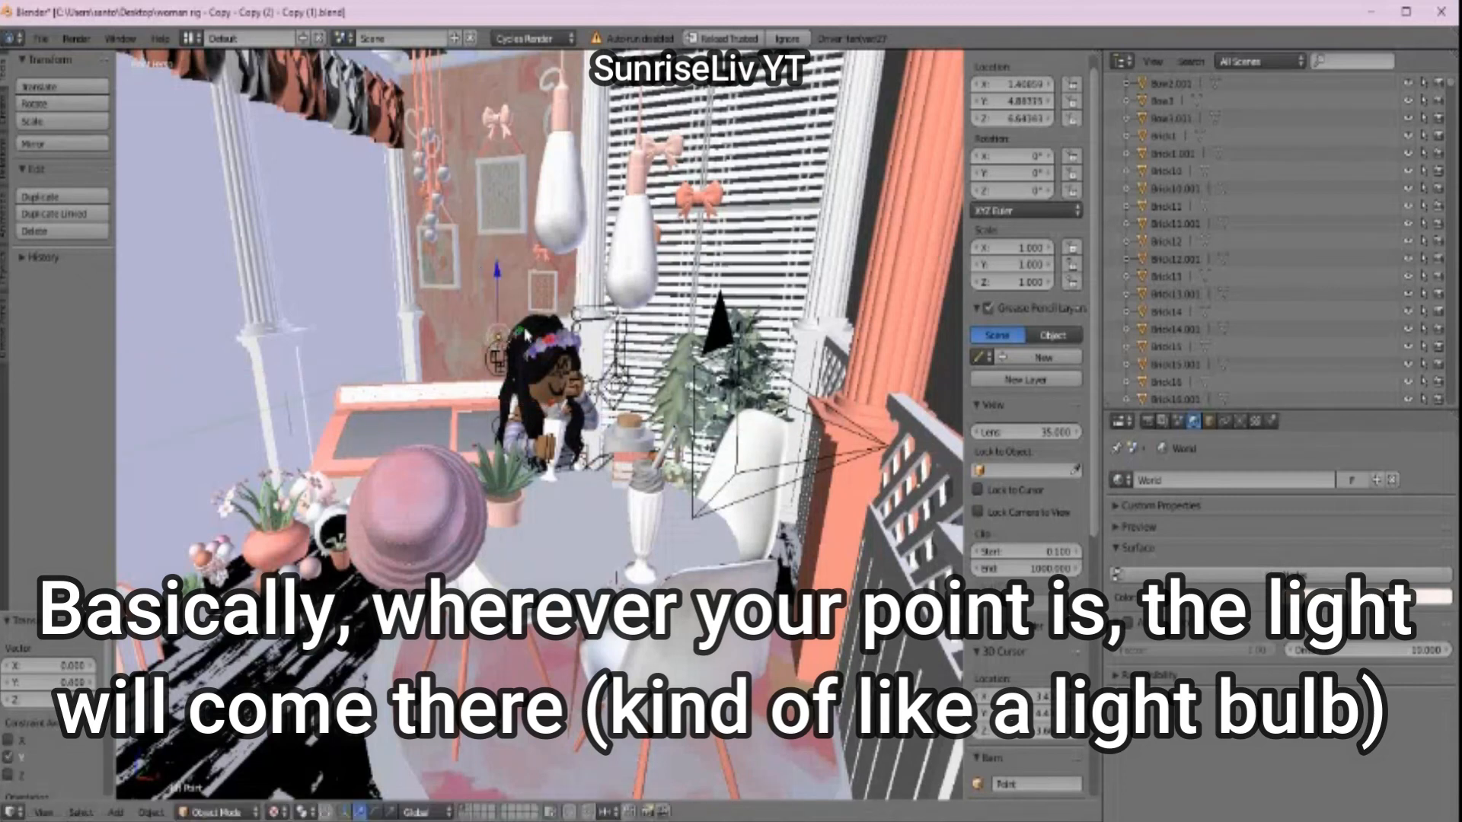
Step: Move the point lamp along Y until it sits just beside and above the avatar's head, and preview the scene in Rendered shading
{"action": "key", "text": "shift+f"}
{"action": "key", "text": "w"}
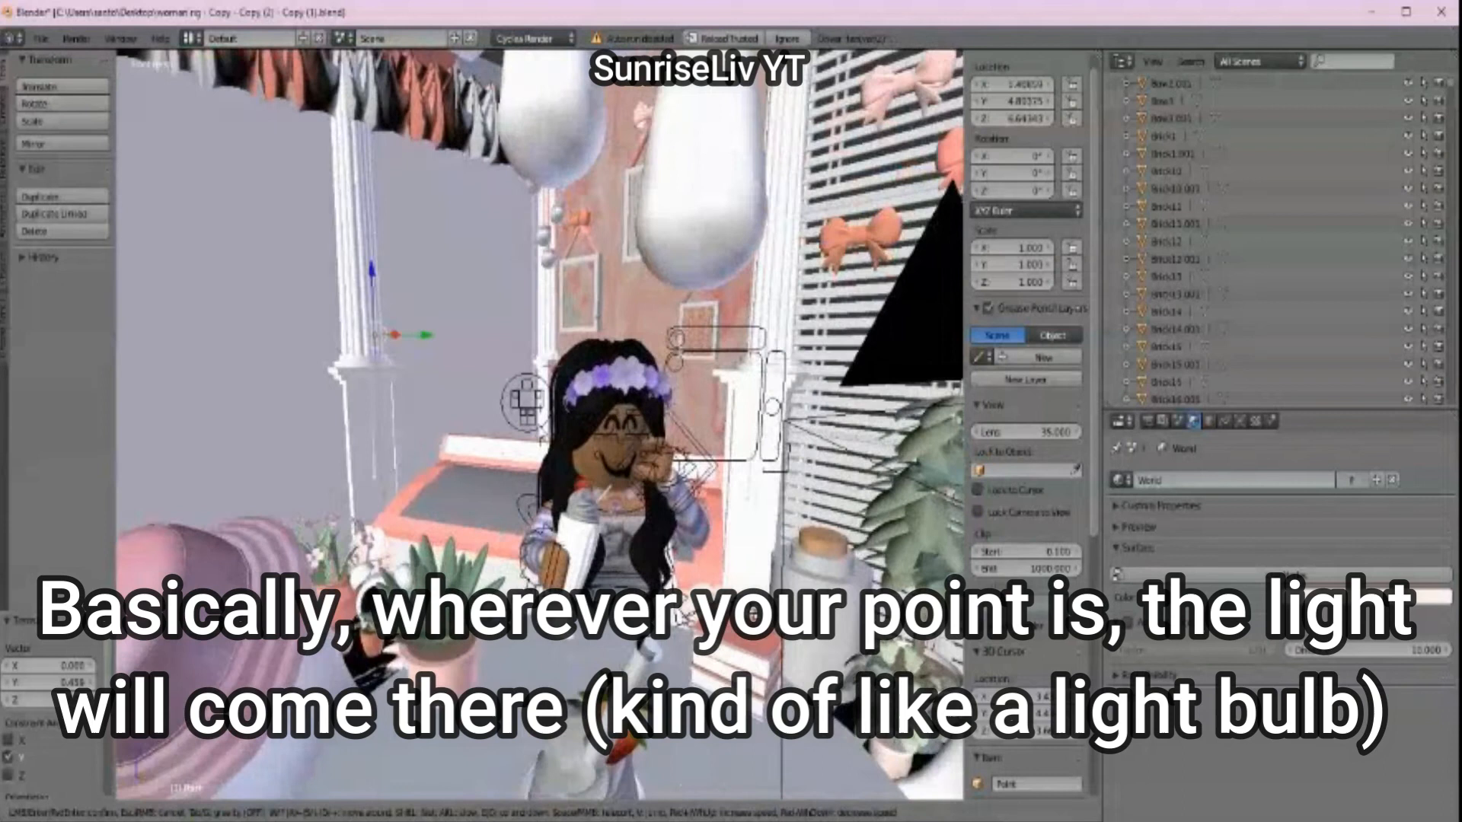
{"action": "left_click", "coordinate": [532, 428]}
{"action": "left_click_drag", "start_coordinate": [334, 319], "coordinate": [534, 350]}
{"action": "left_click", "coordinate": [280, 812]}
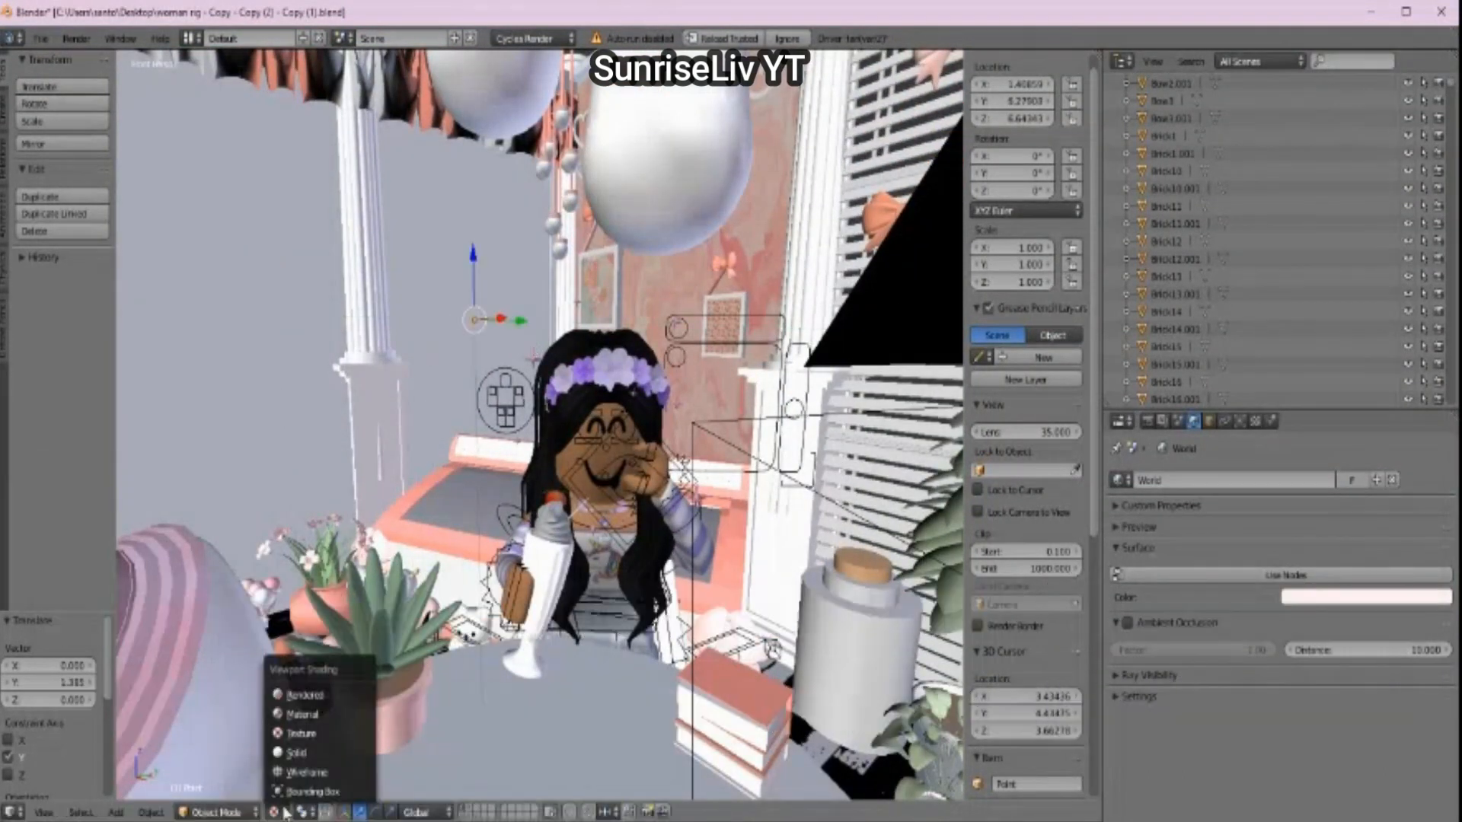
{"action": "left_click", "coordinate": [305, 695]}
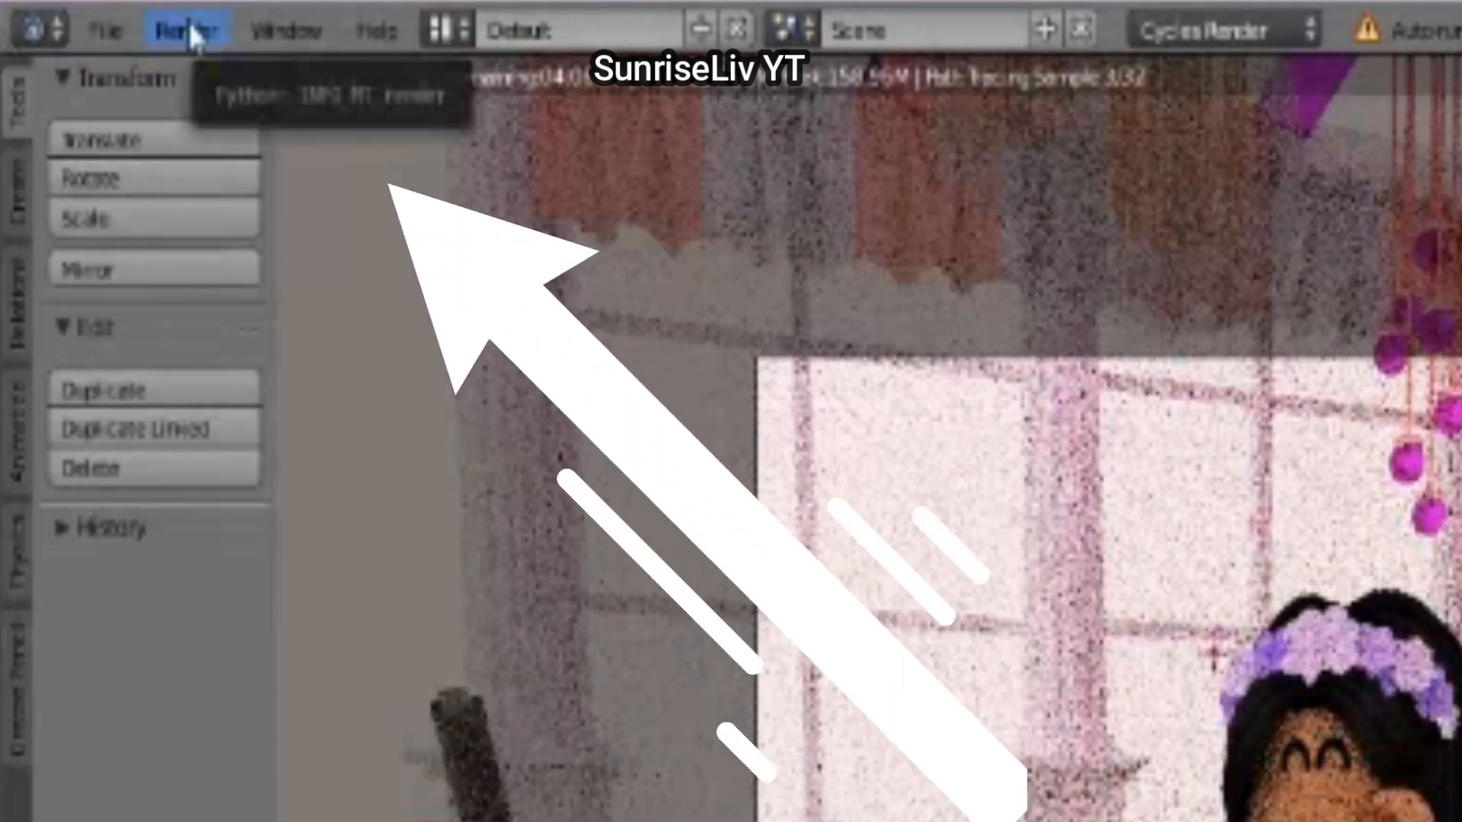
Step: Bring up the scene's render settings and render the still image from the camera
{"action": "left_click", "coordinate": [193, 30]}
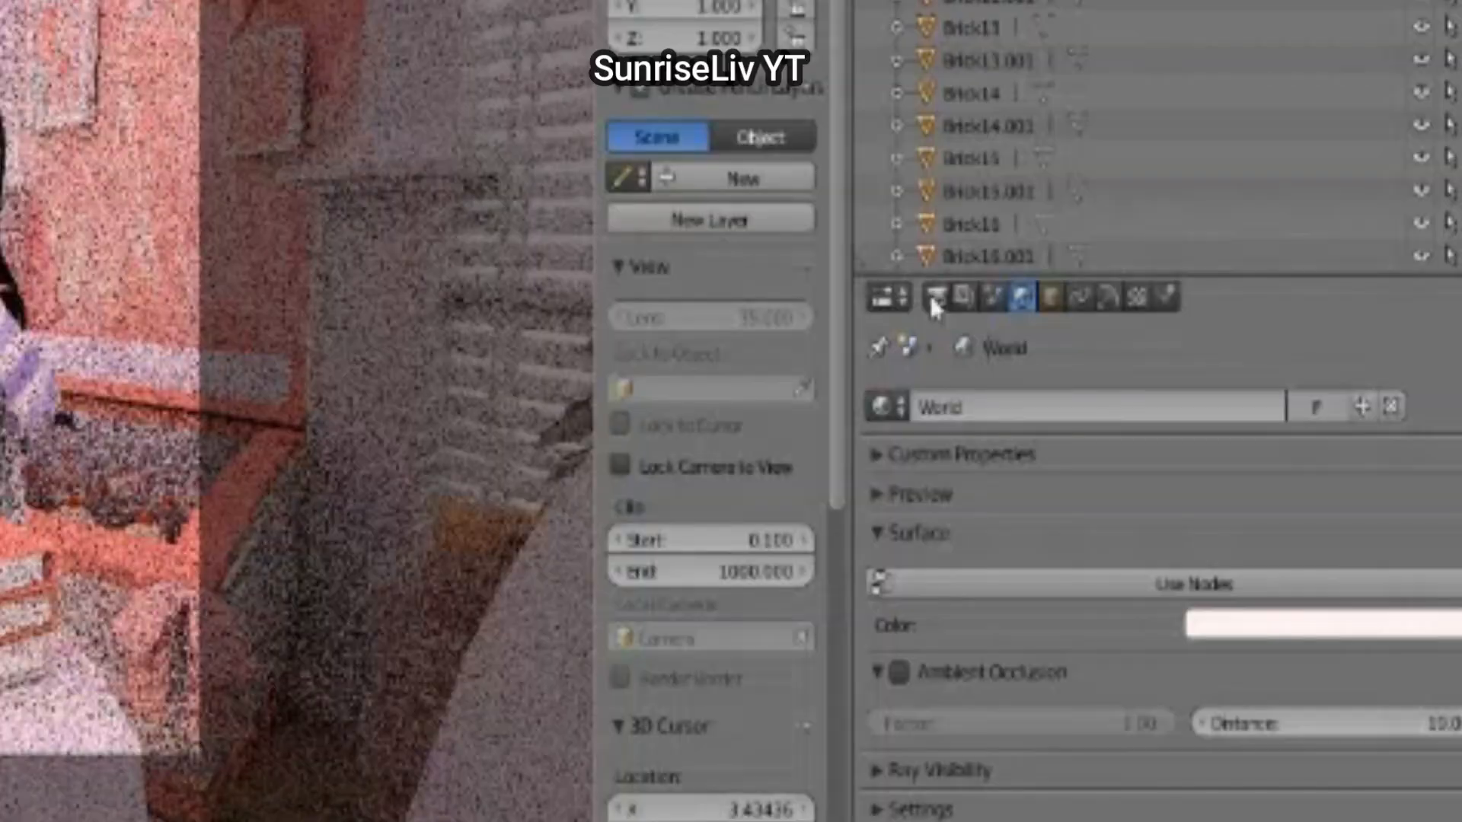
{"action": "left_click", "coordinate": [935, 299]}
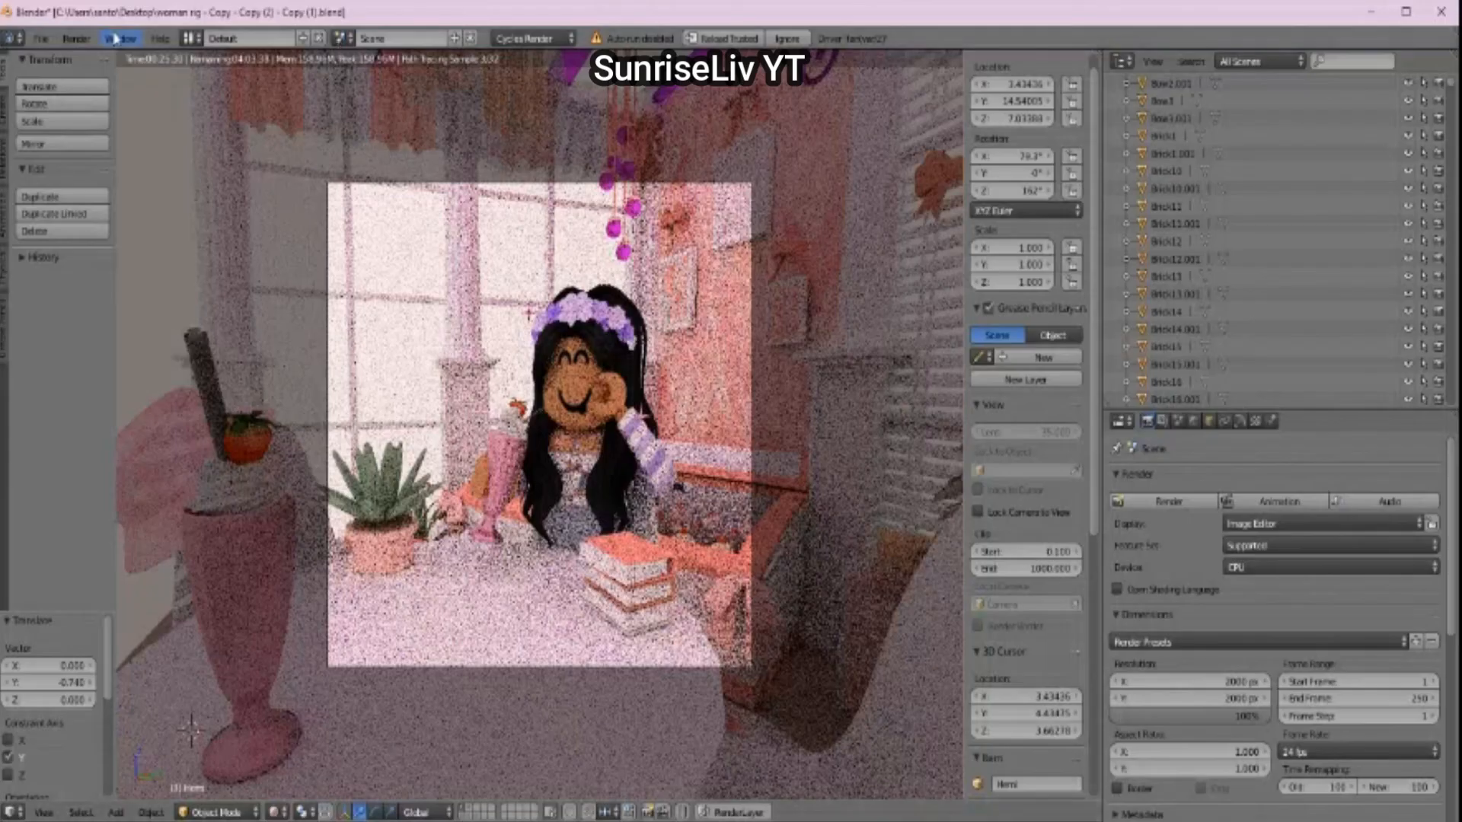
{"action": "left_click", "coordinate": [76, 39]}
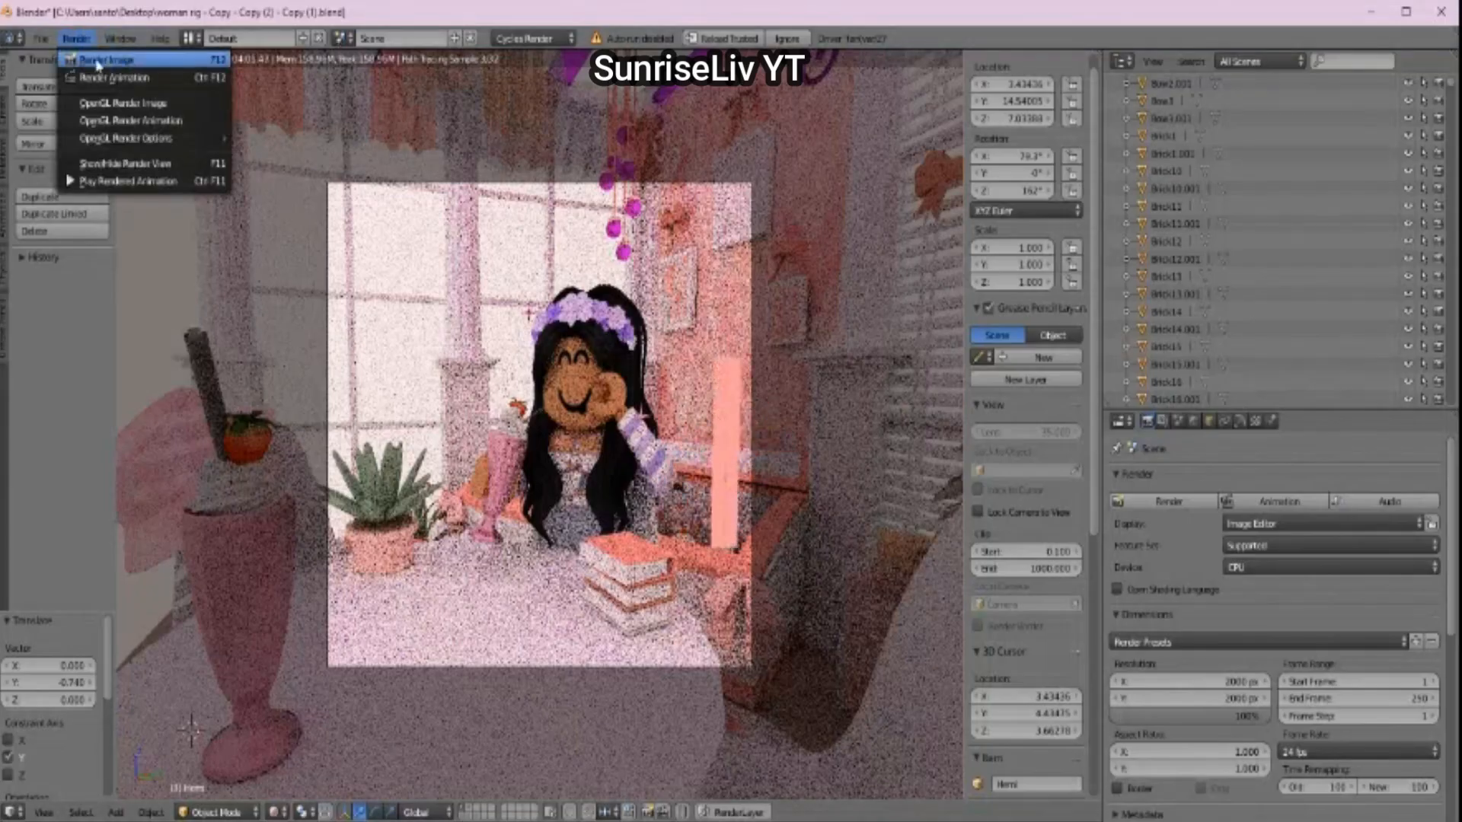
{"action": "left_click", "coordinate": [108, 61]}
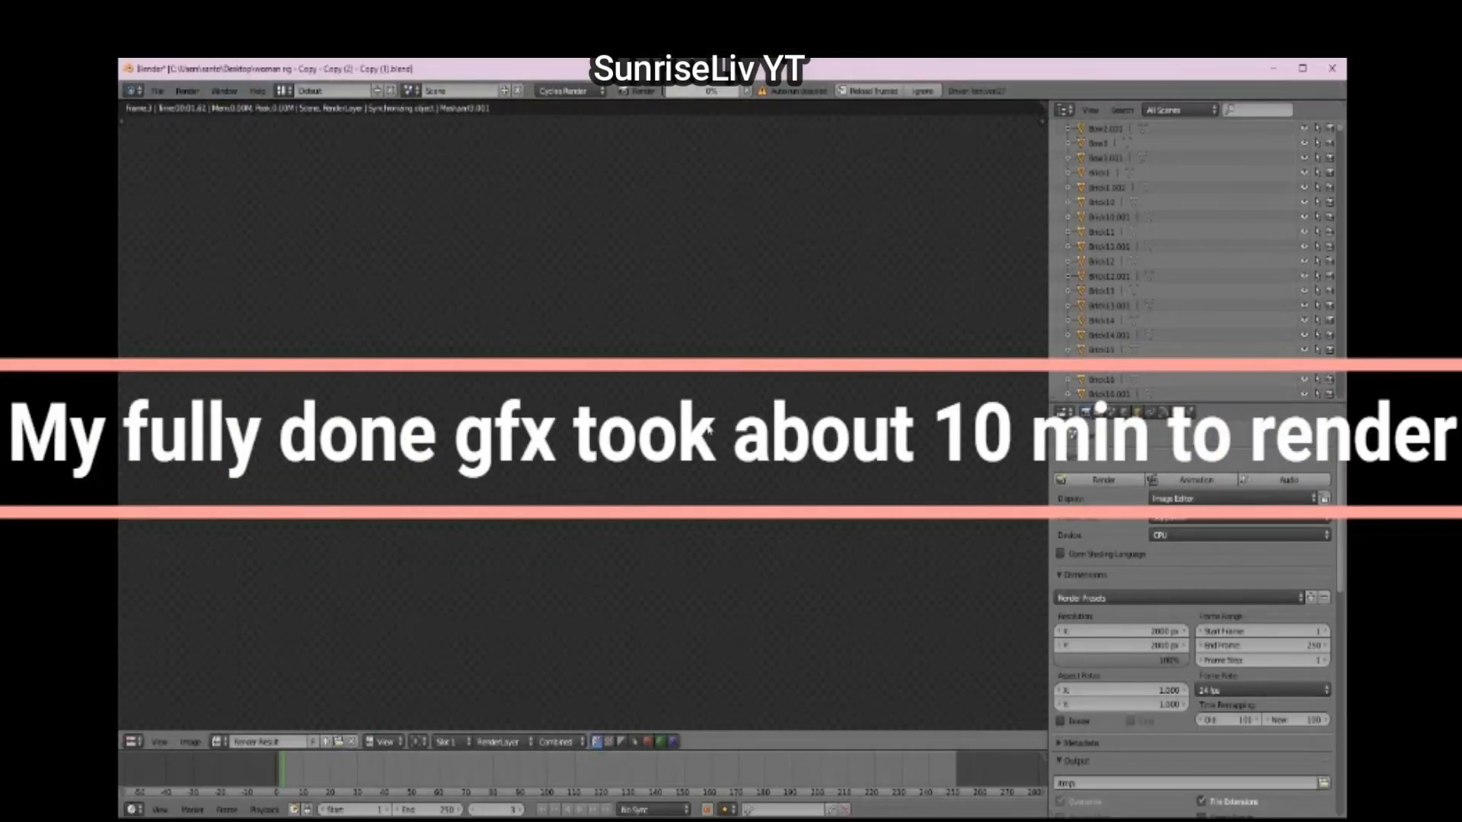